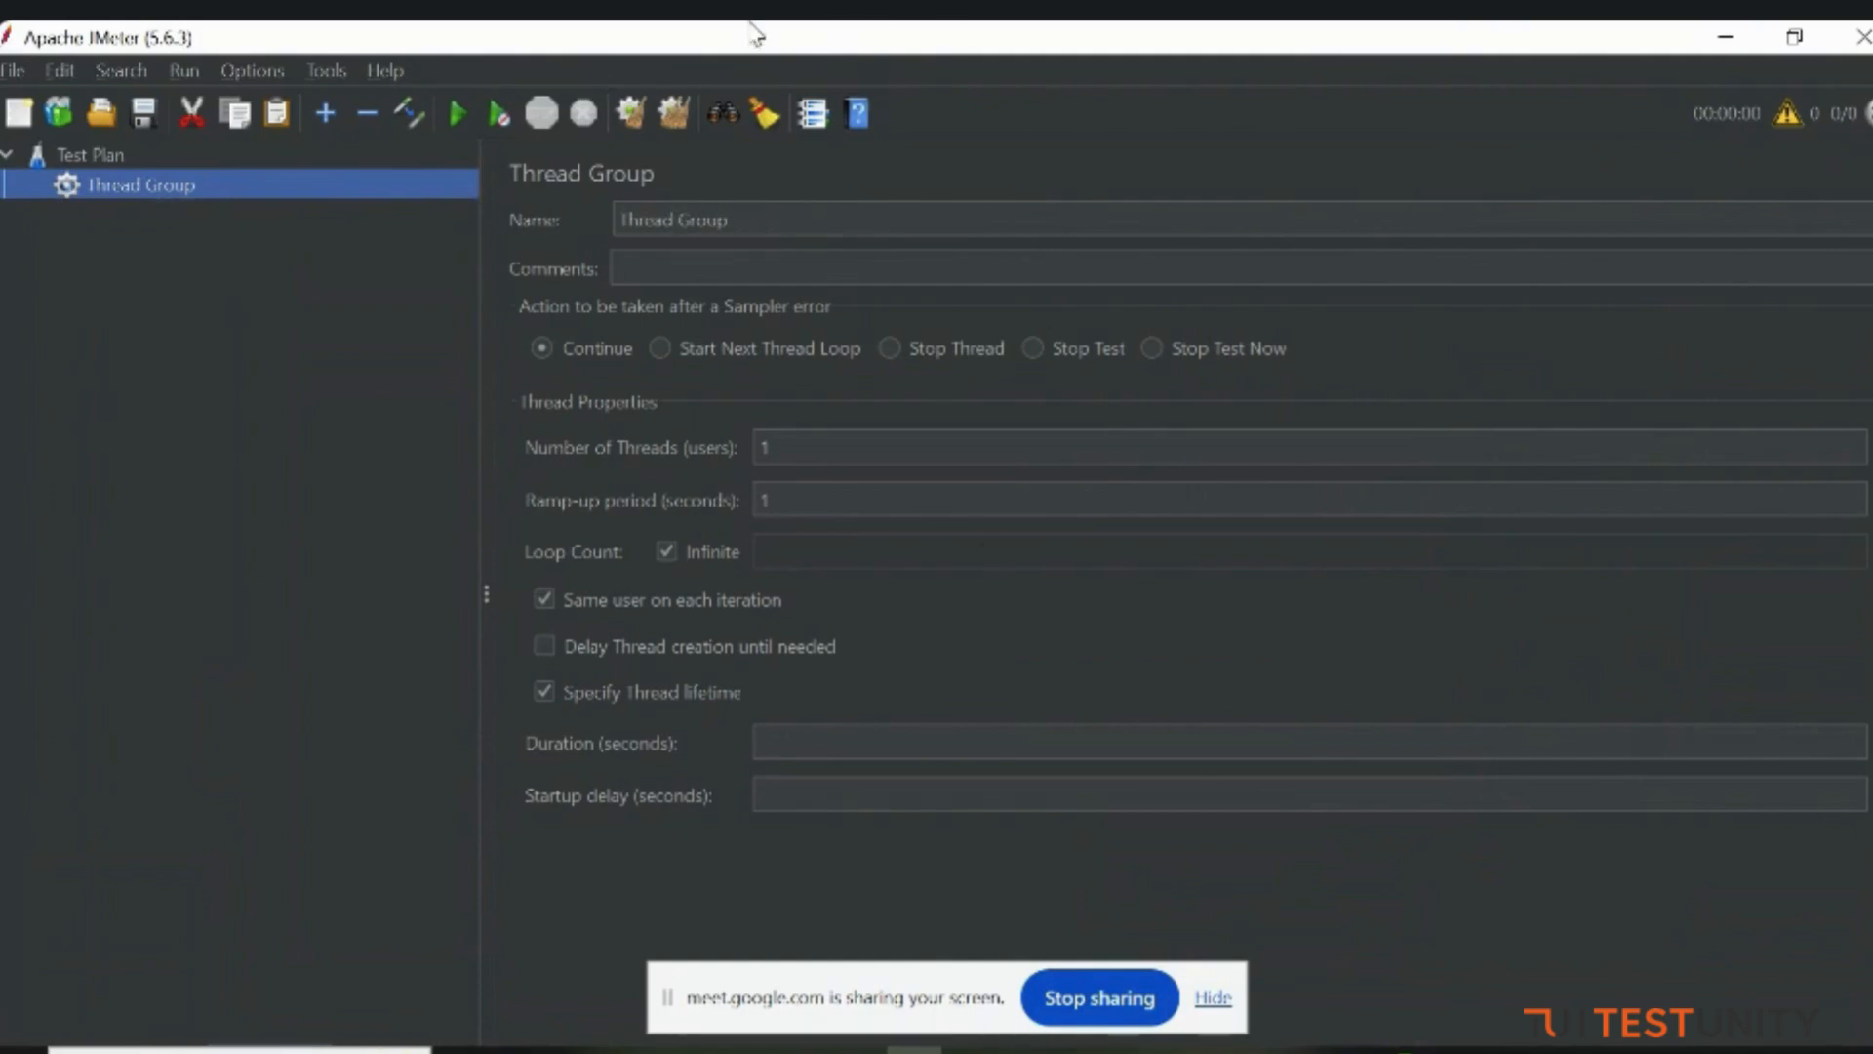
click(802, 216)
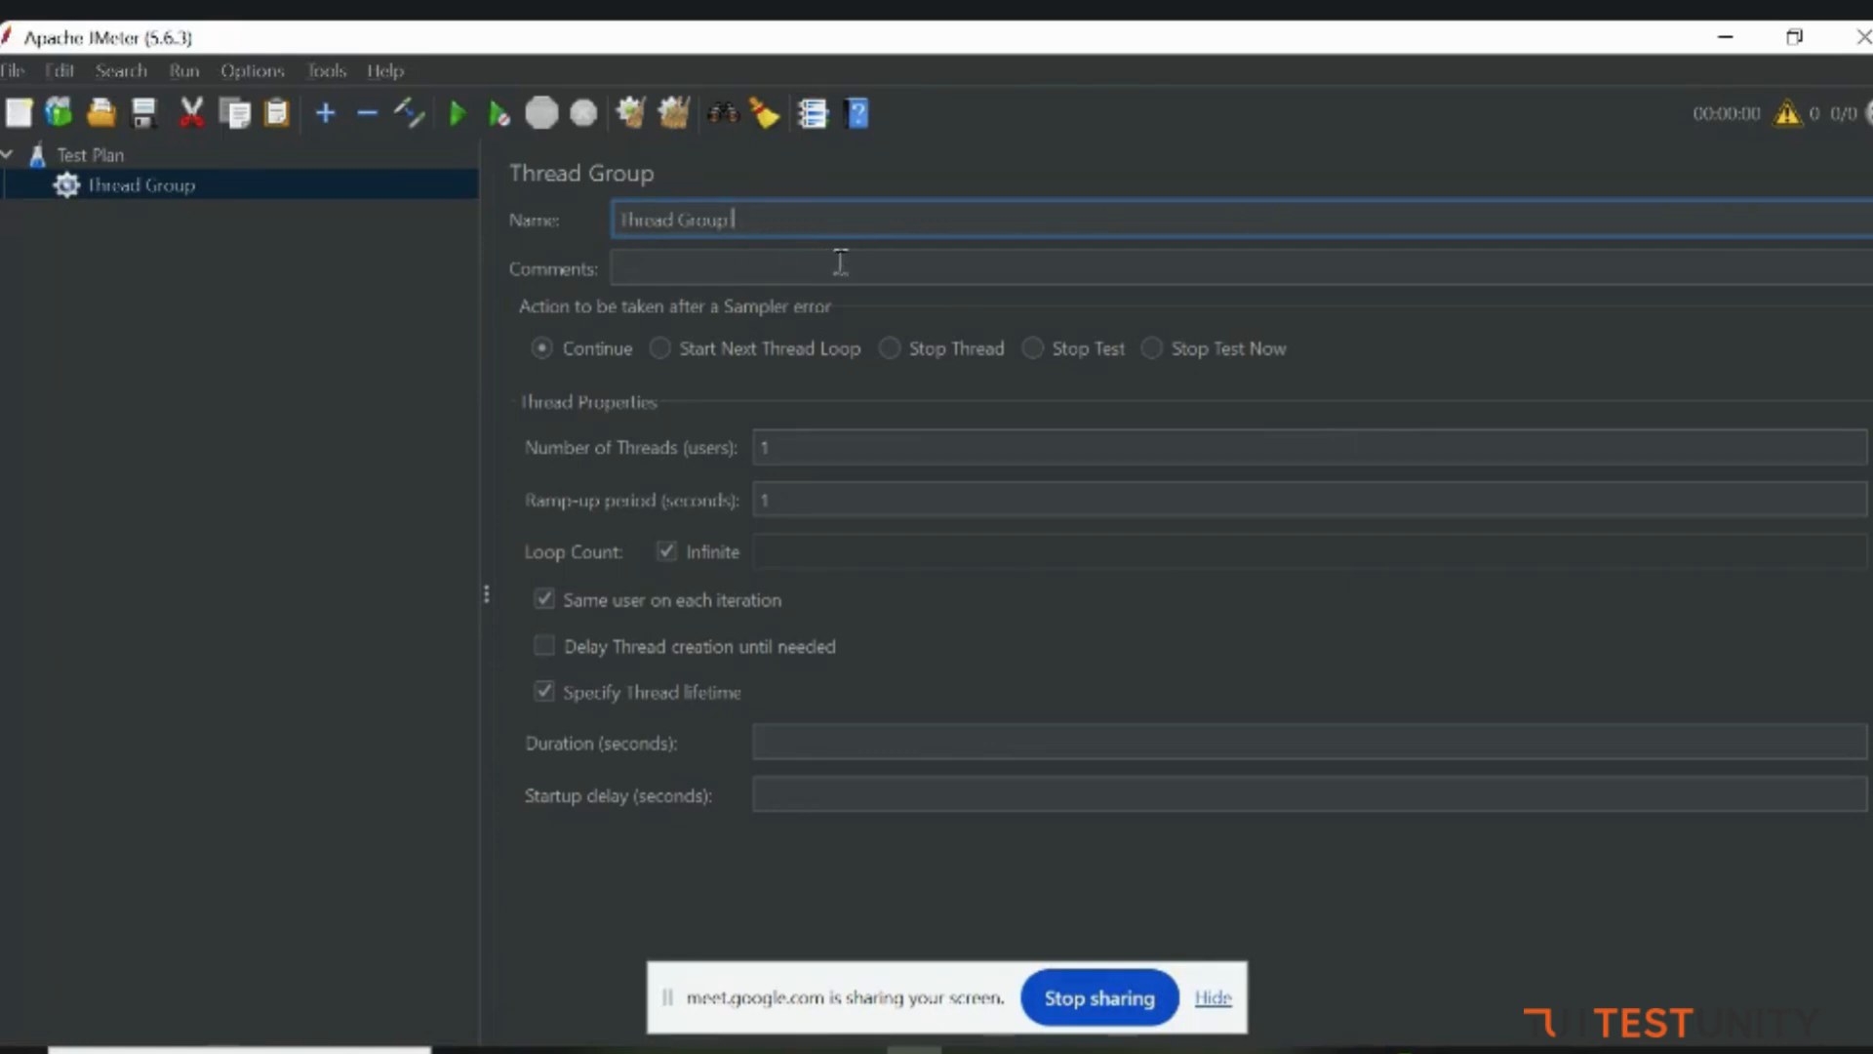
click(685, 273)
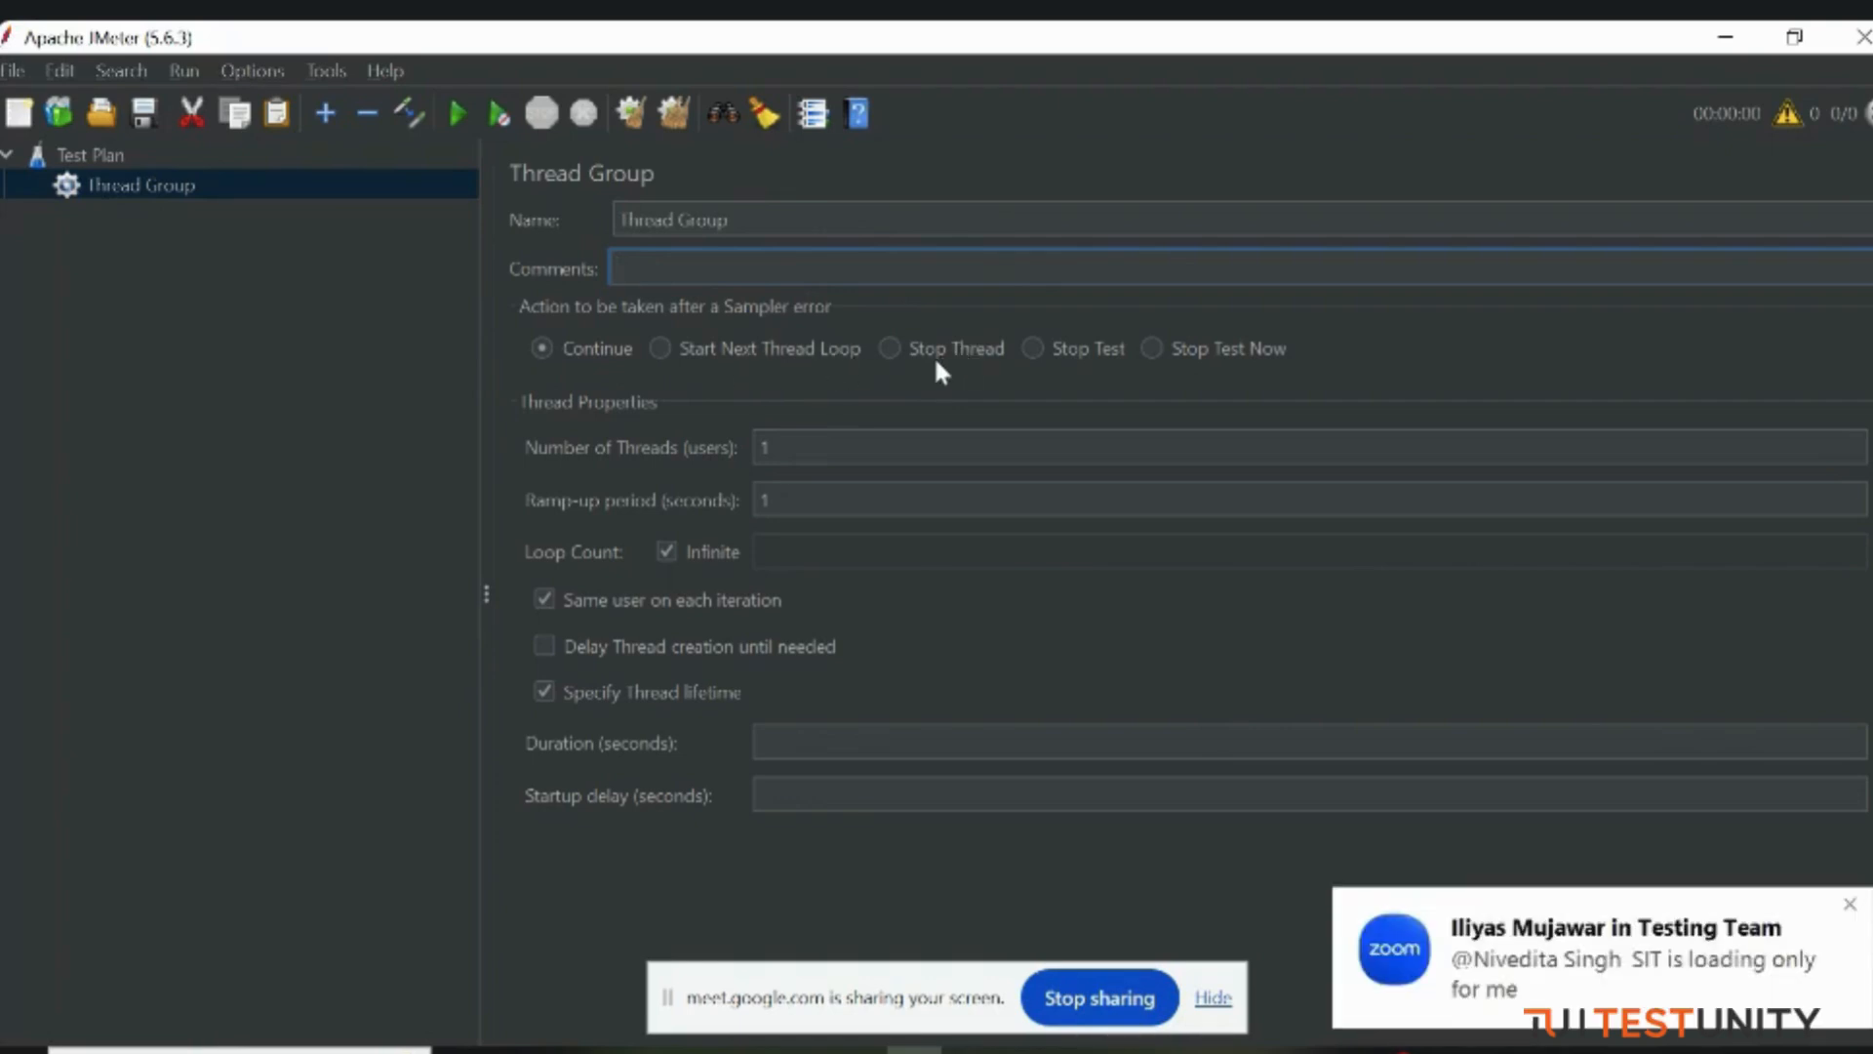
click(1850, 903)
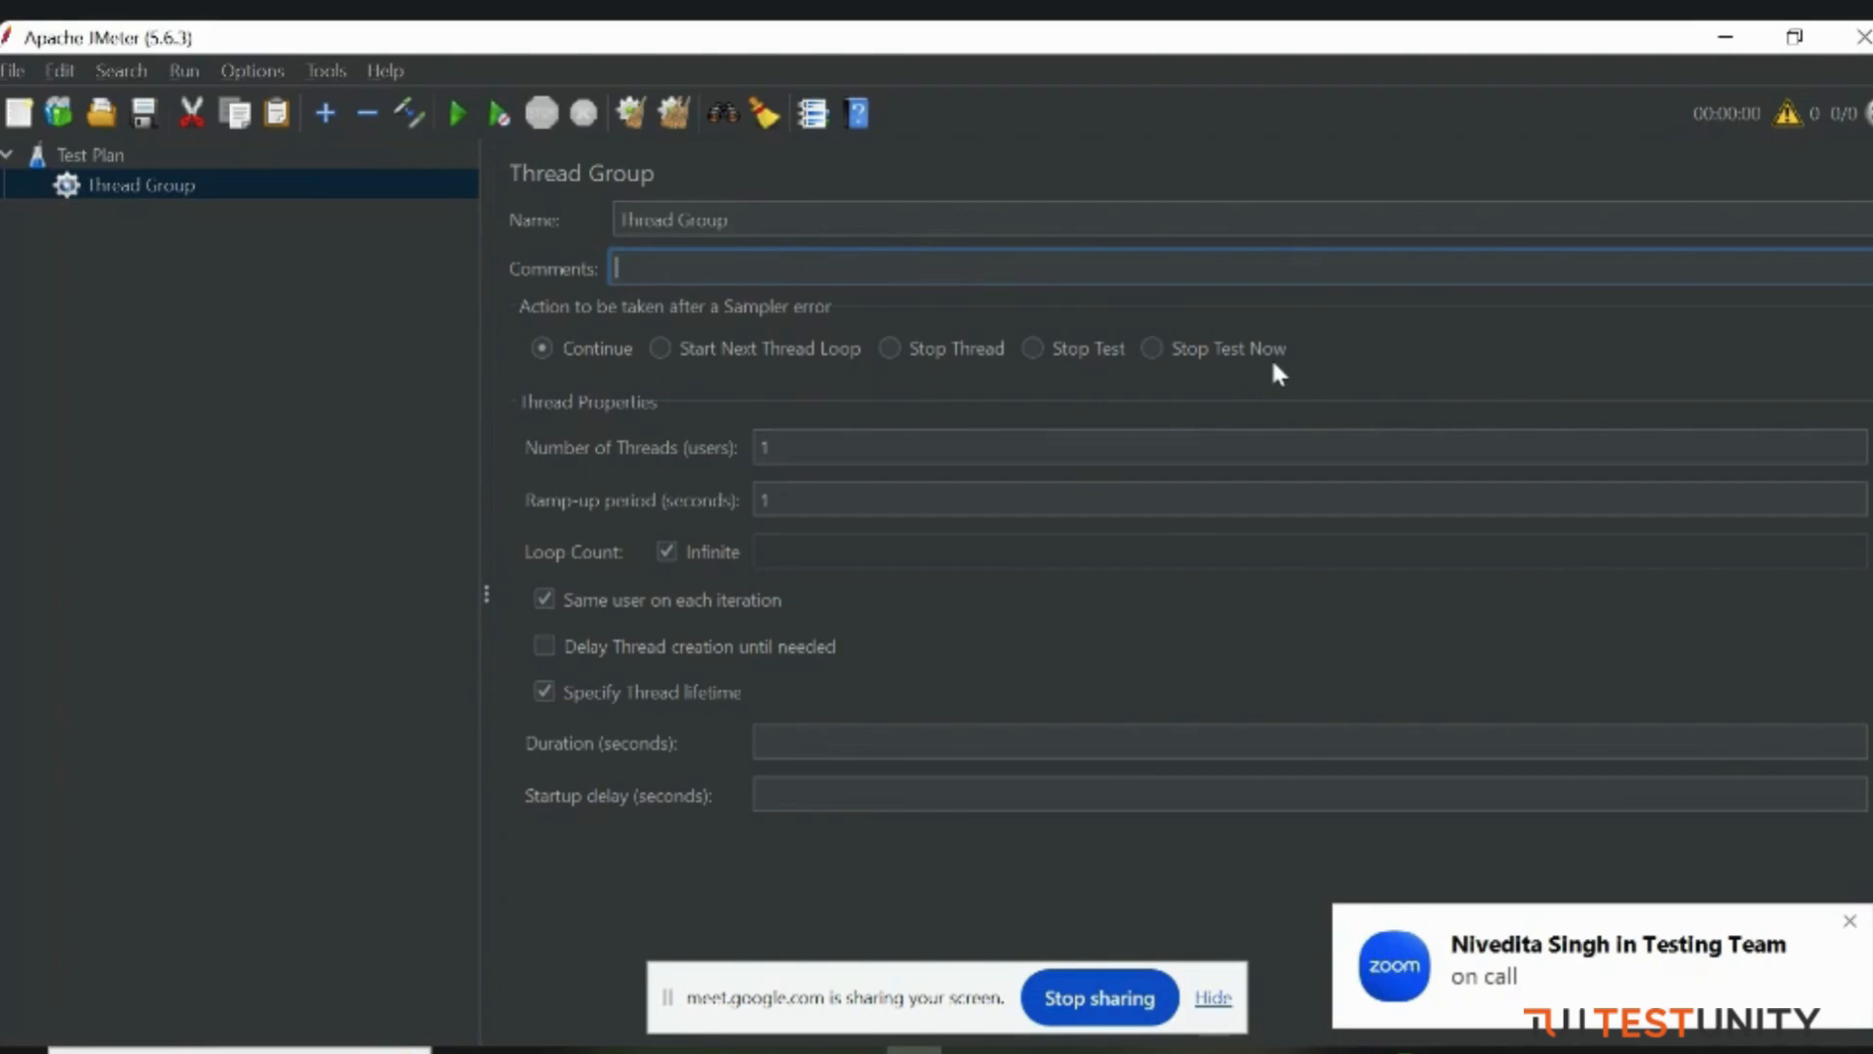
click(1850, 923)
click(1850, 922)
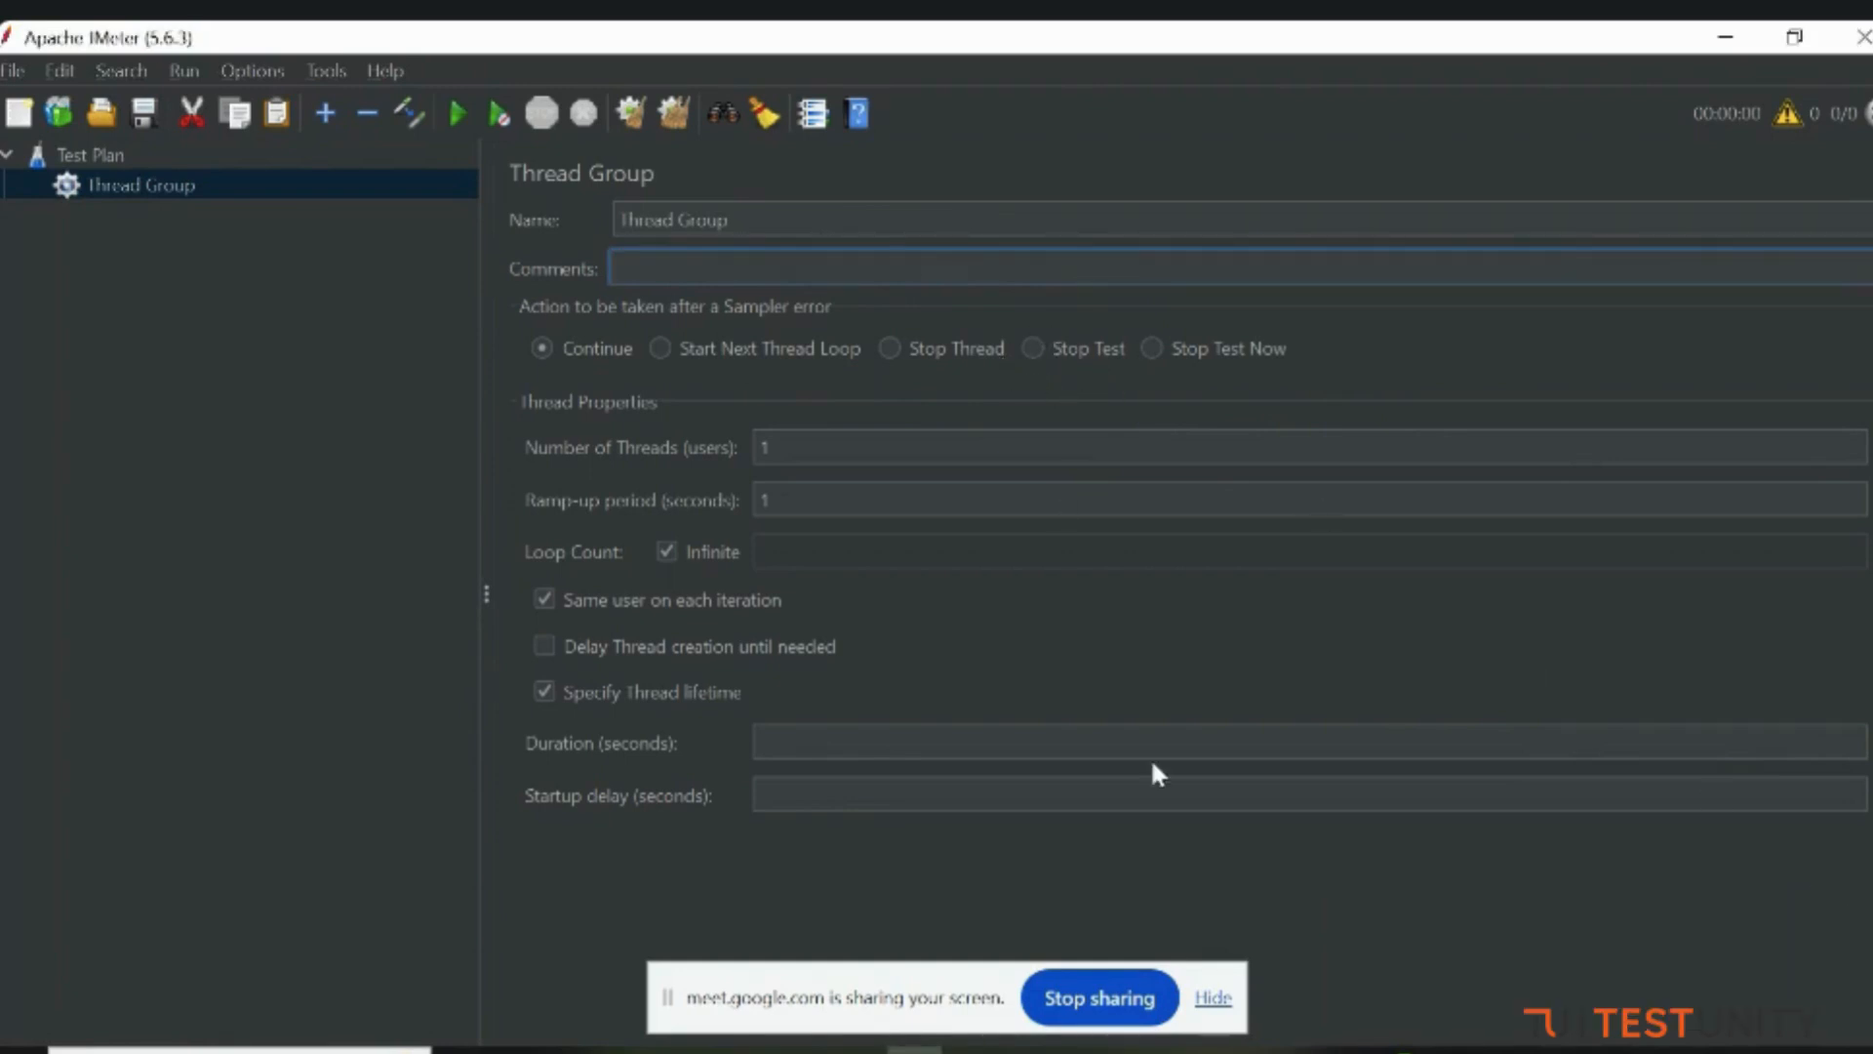
click(1106, 995)
Step: Set the thread group's number of threads to 5 and its ramp-up period to 10 seconds
click(834, 442)
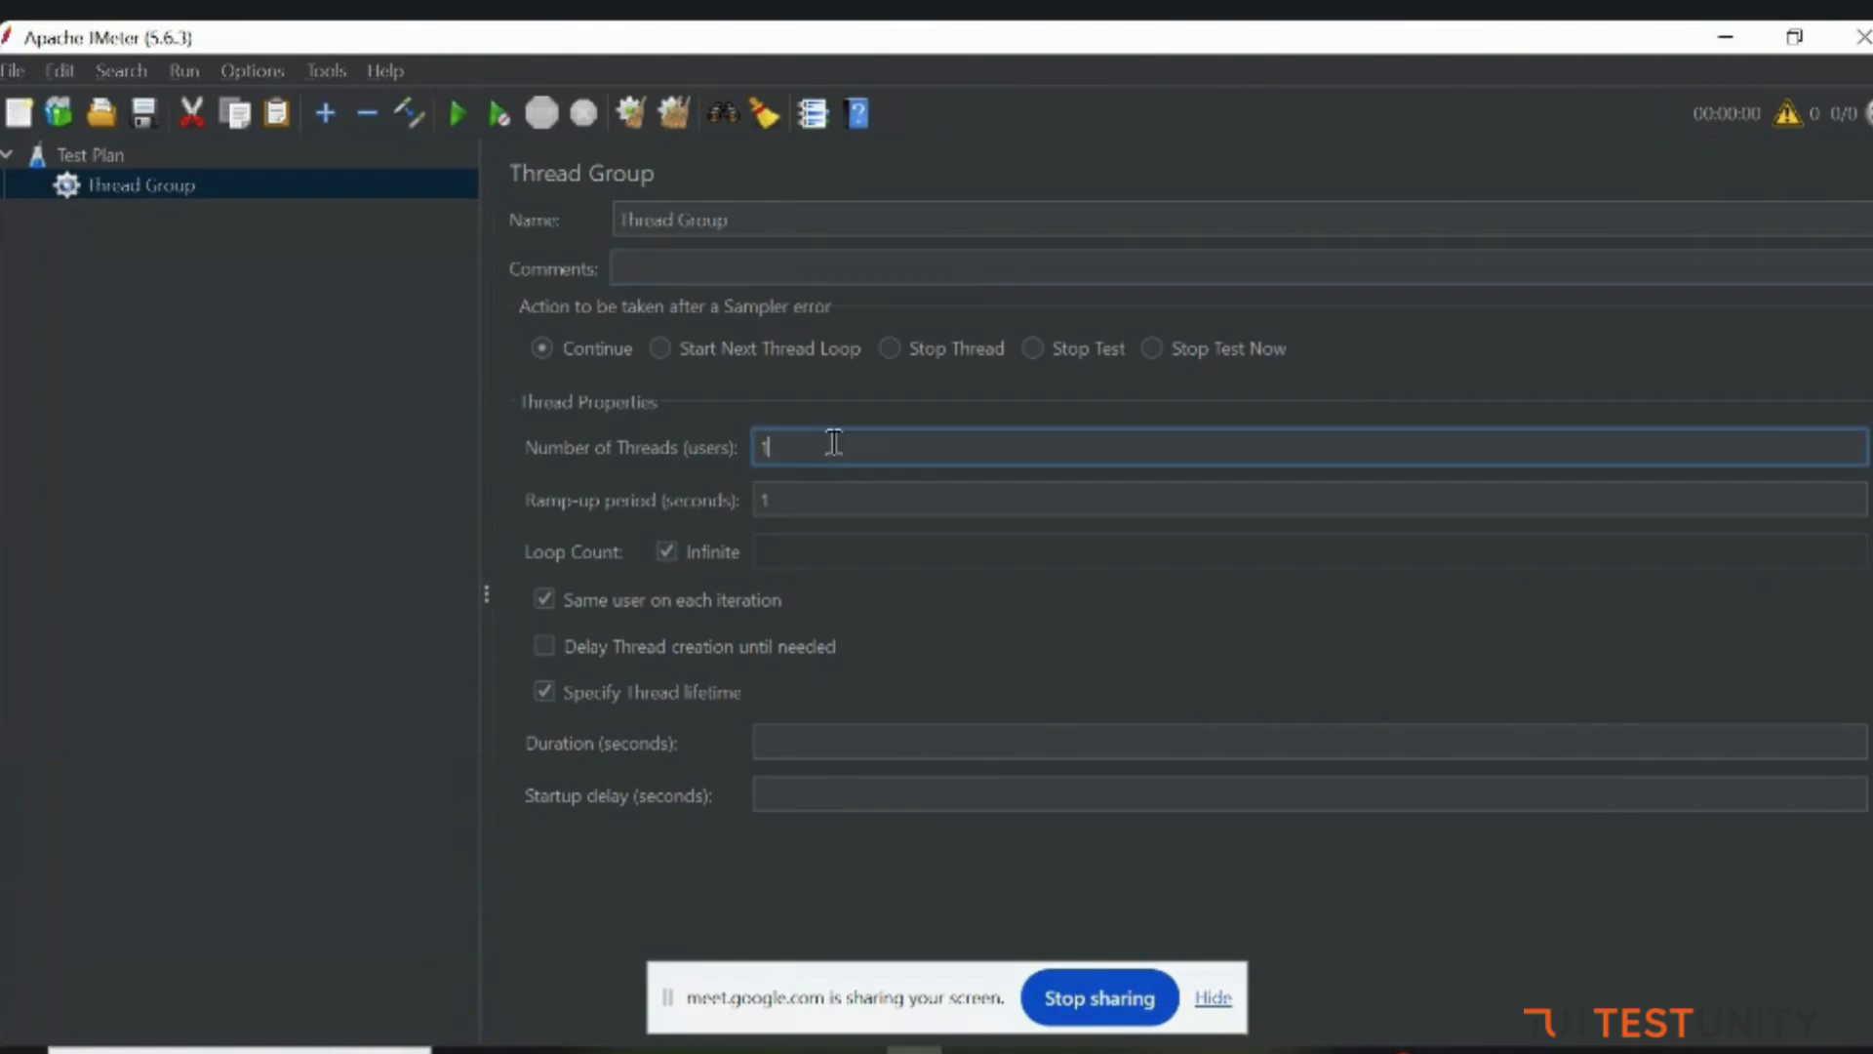
key(BackSpace)
text(5)
click(829, 506)
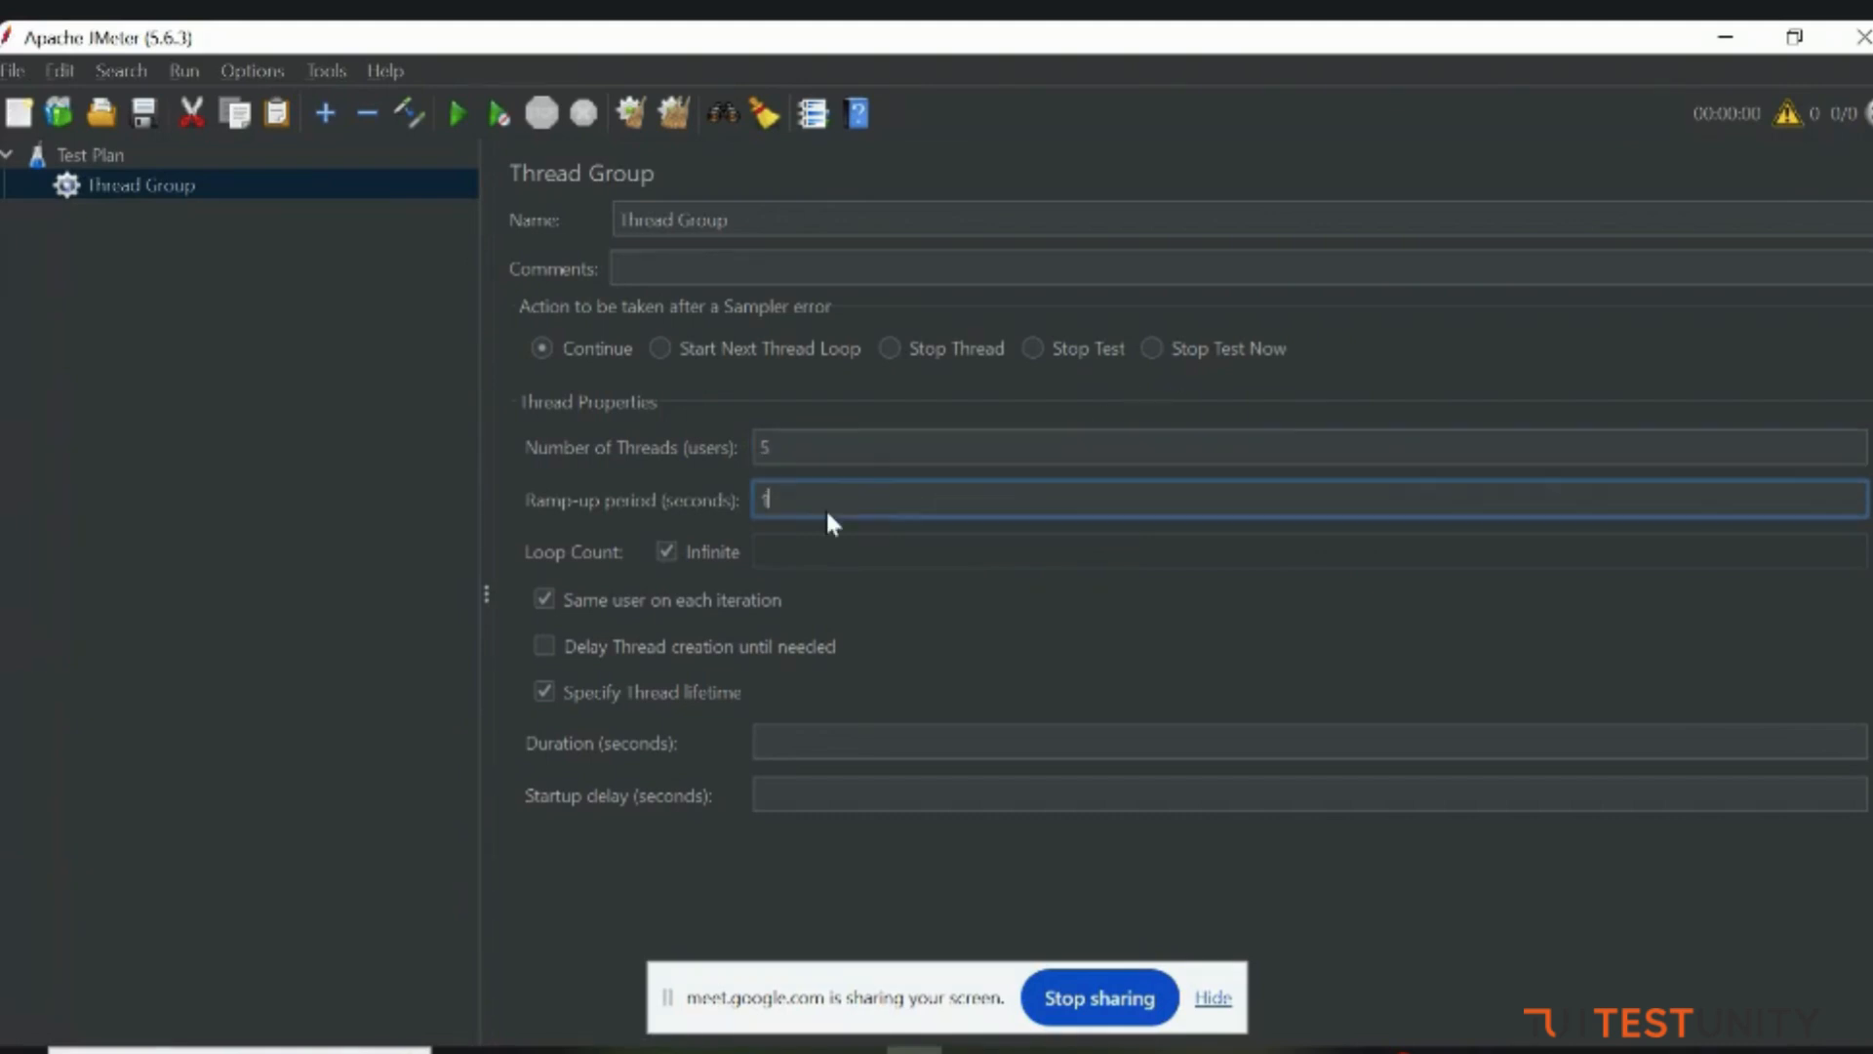
key(BackSpace)
text(10)
click(667, 552)
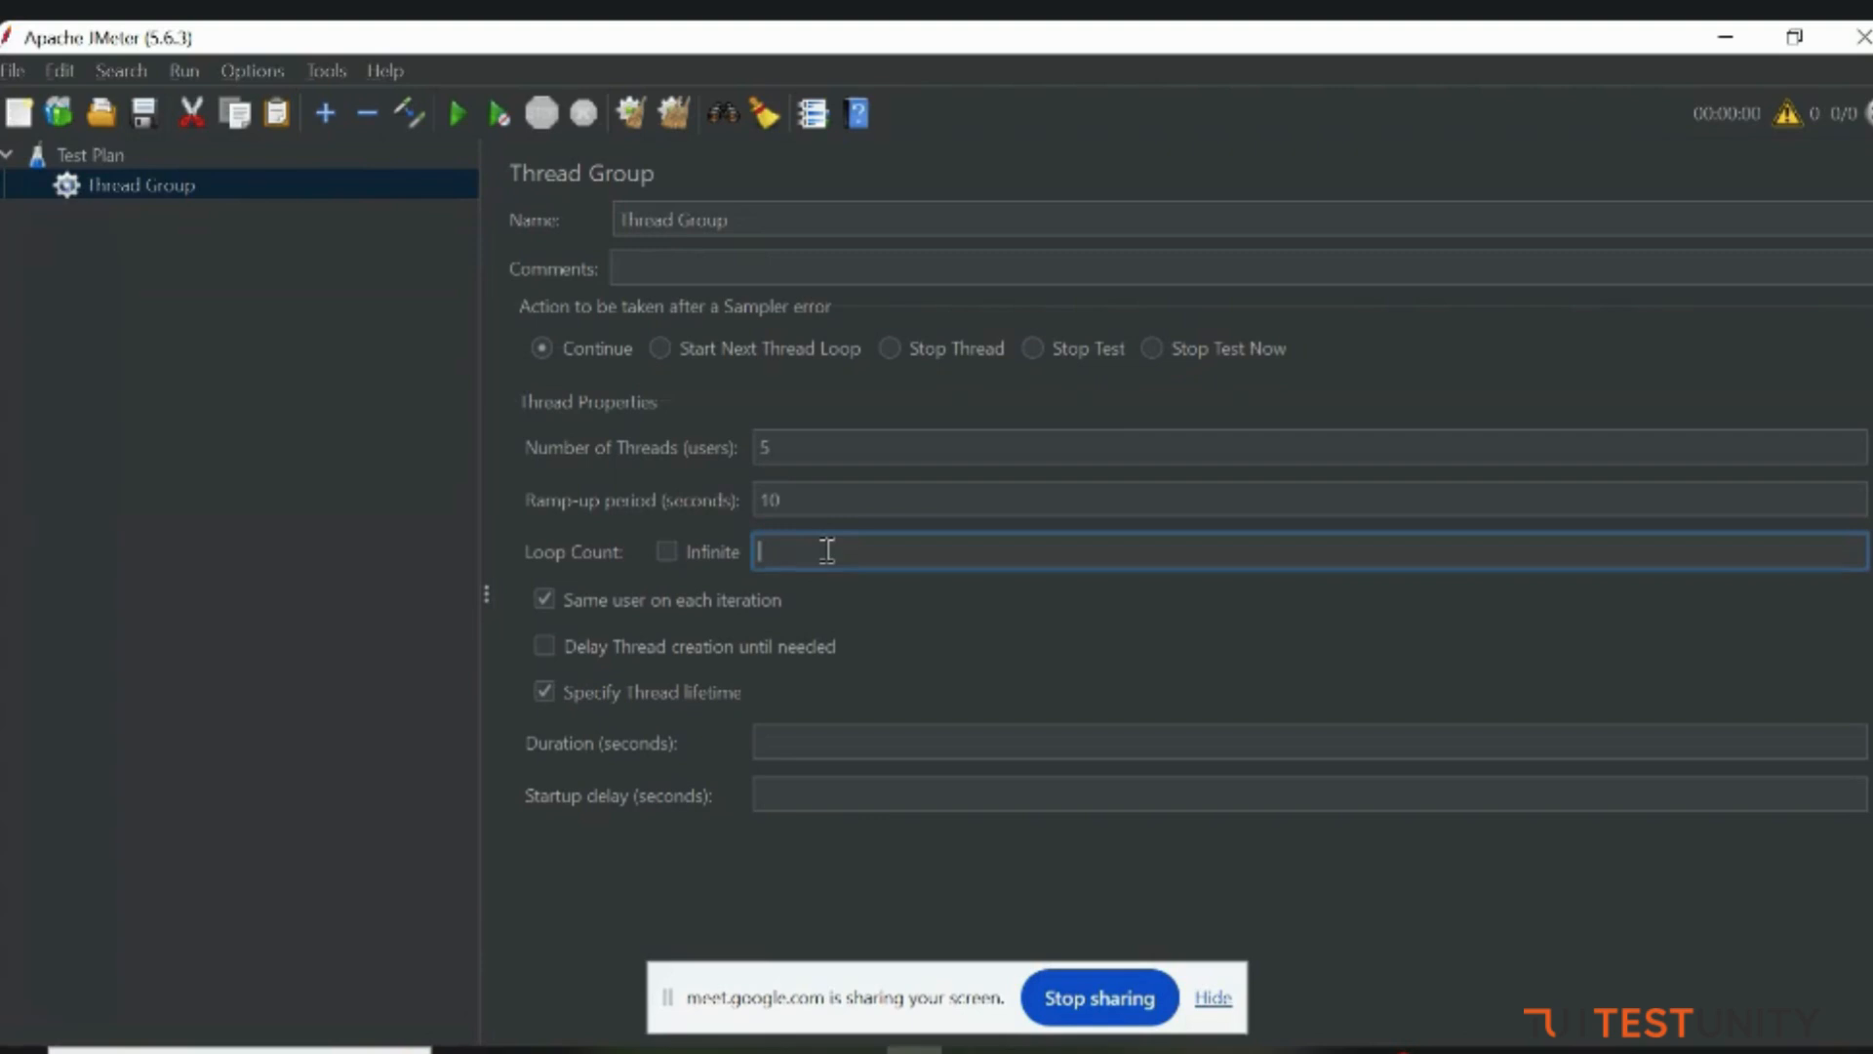
text(2)
key(BackSpace)
click(670, 553)
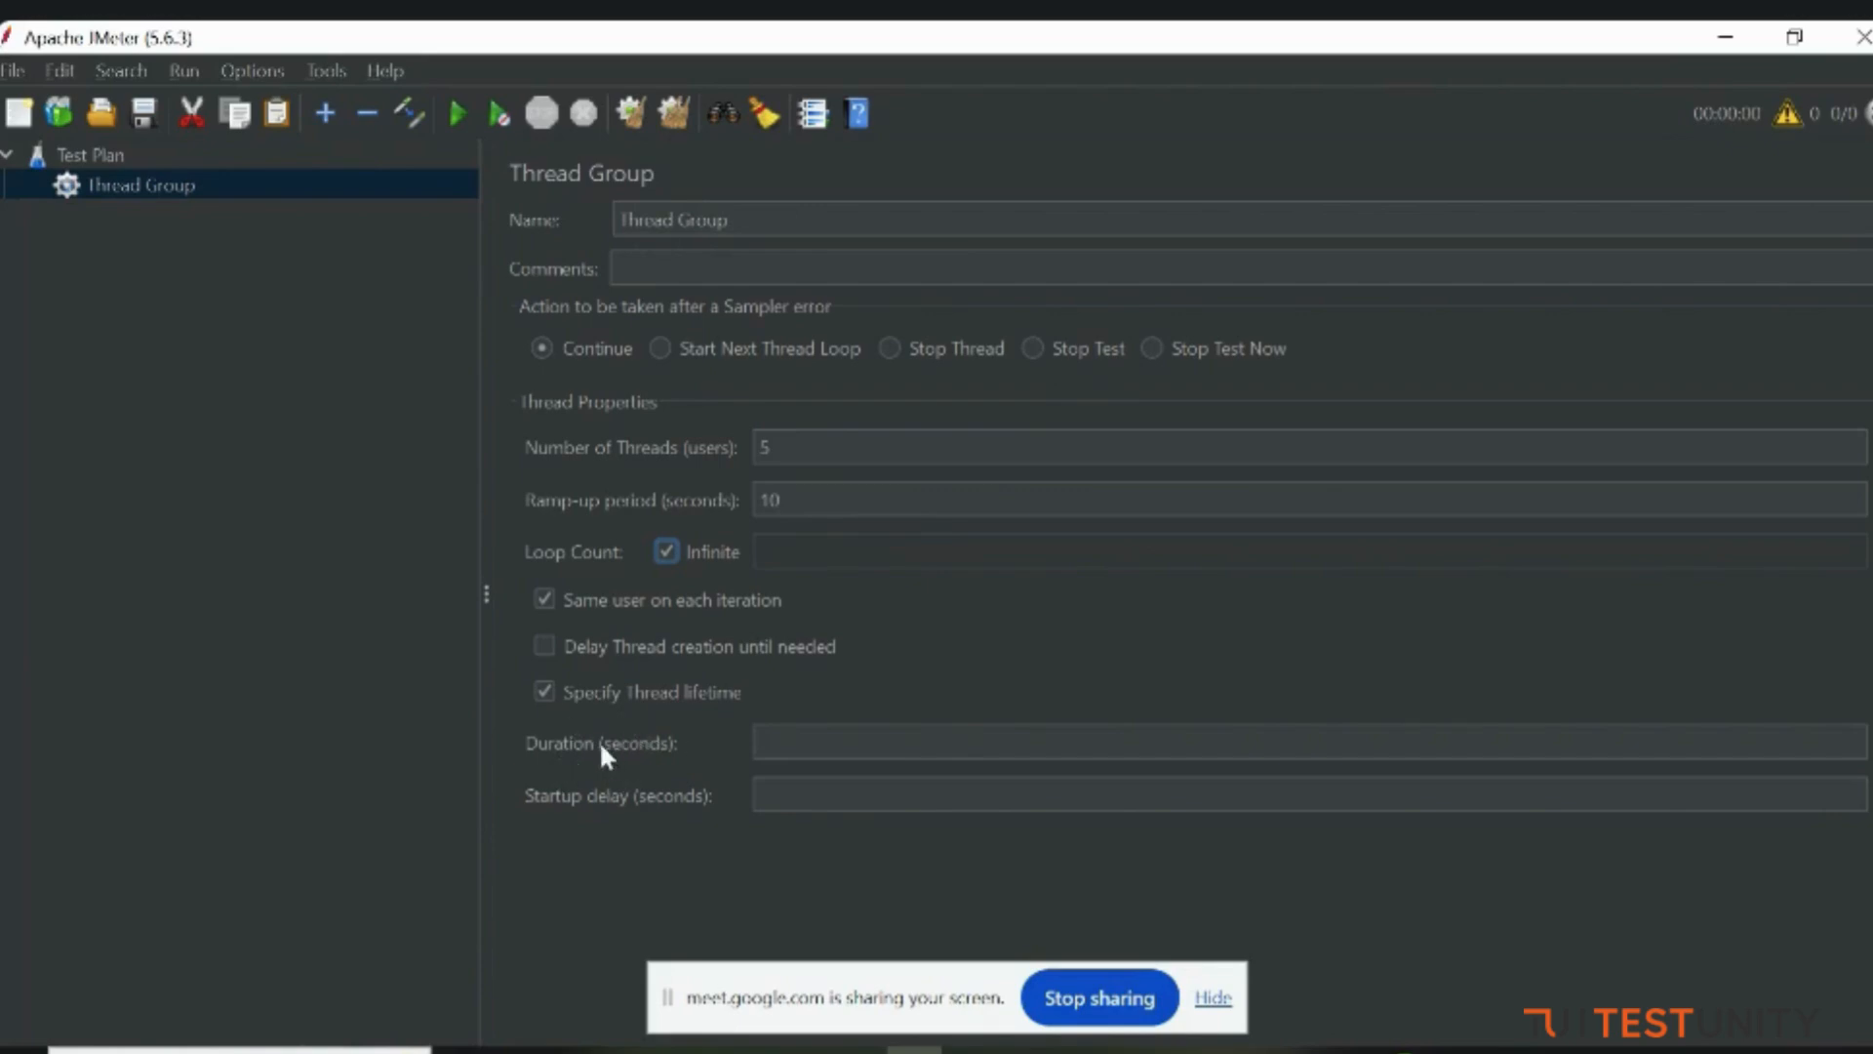
Step: Set the thread group's duration to 40 seconds
click(816, 748)
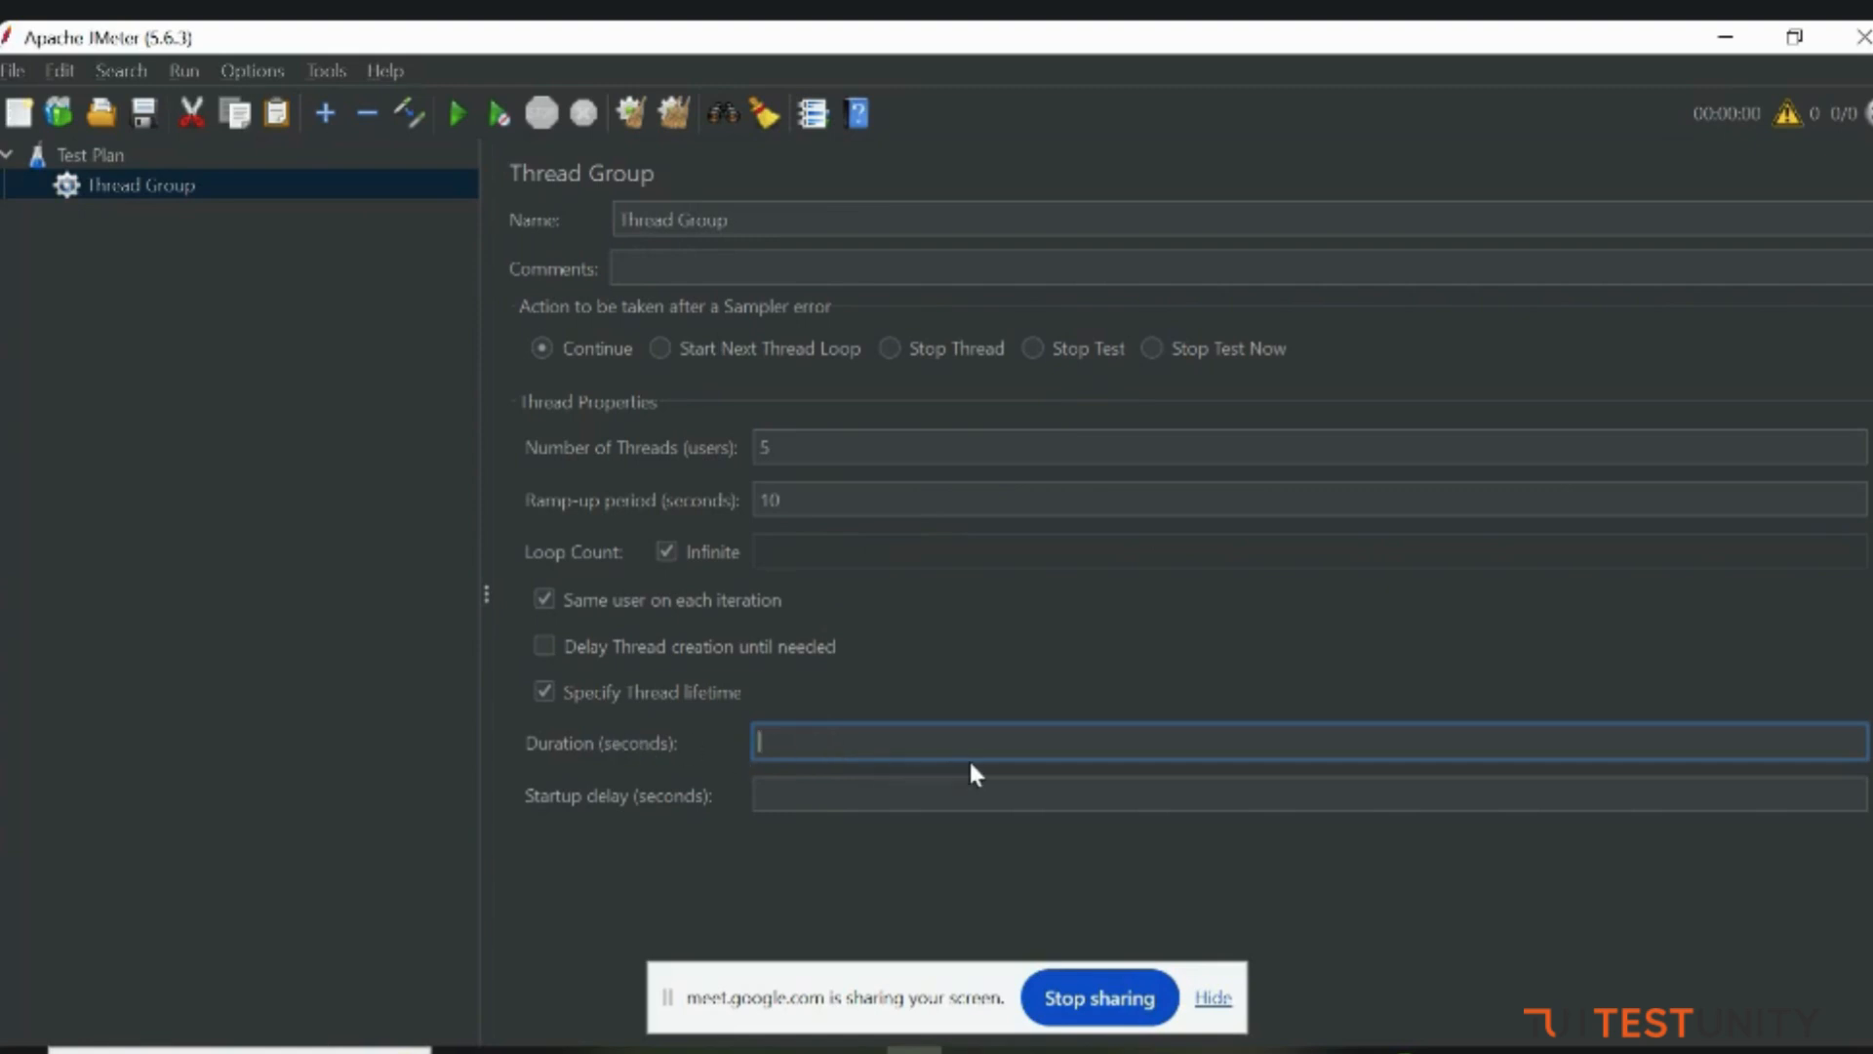
text(40)
click(760, 785)
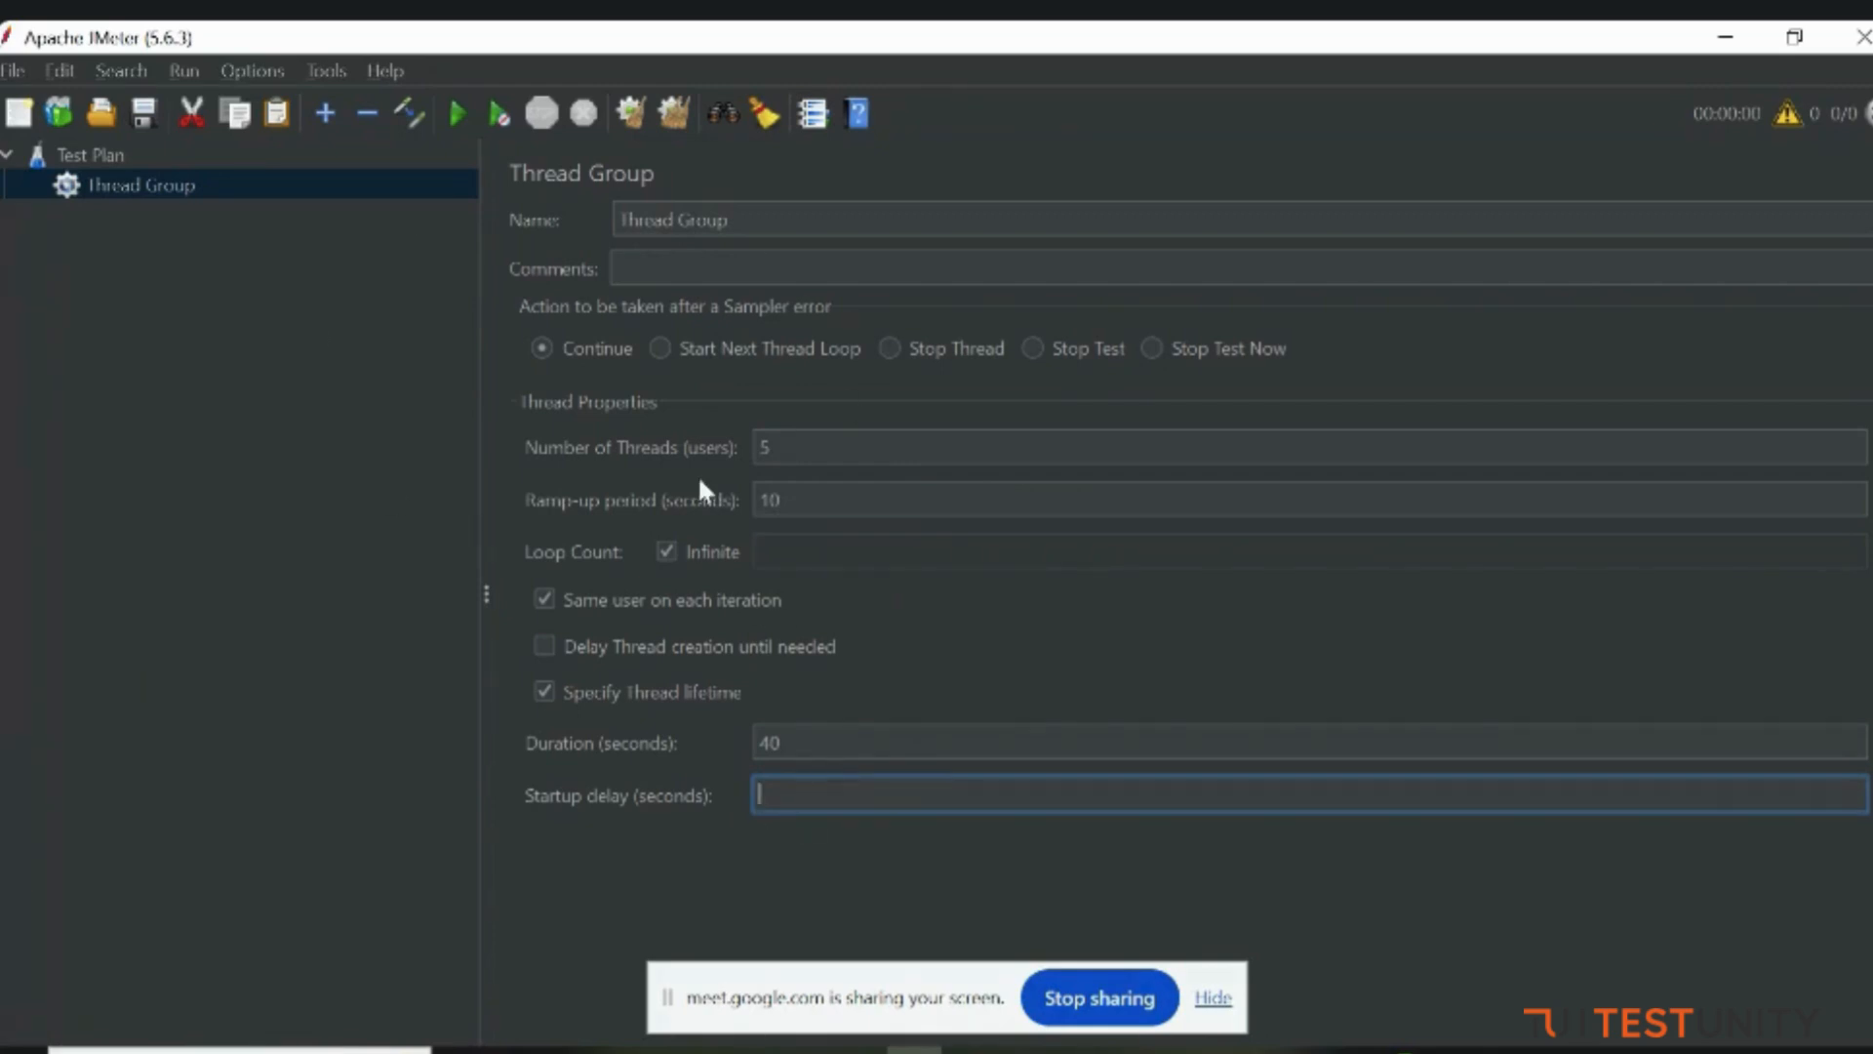
right_click(291, 185)
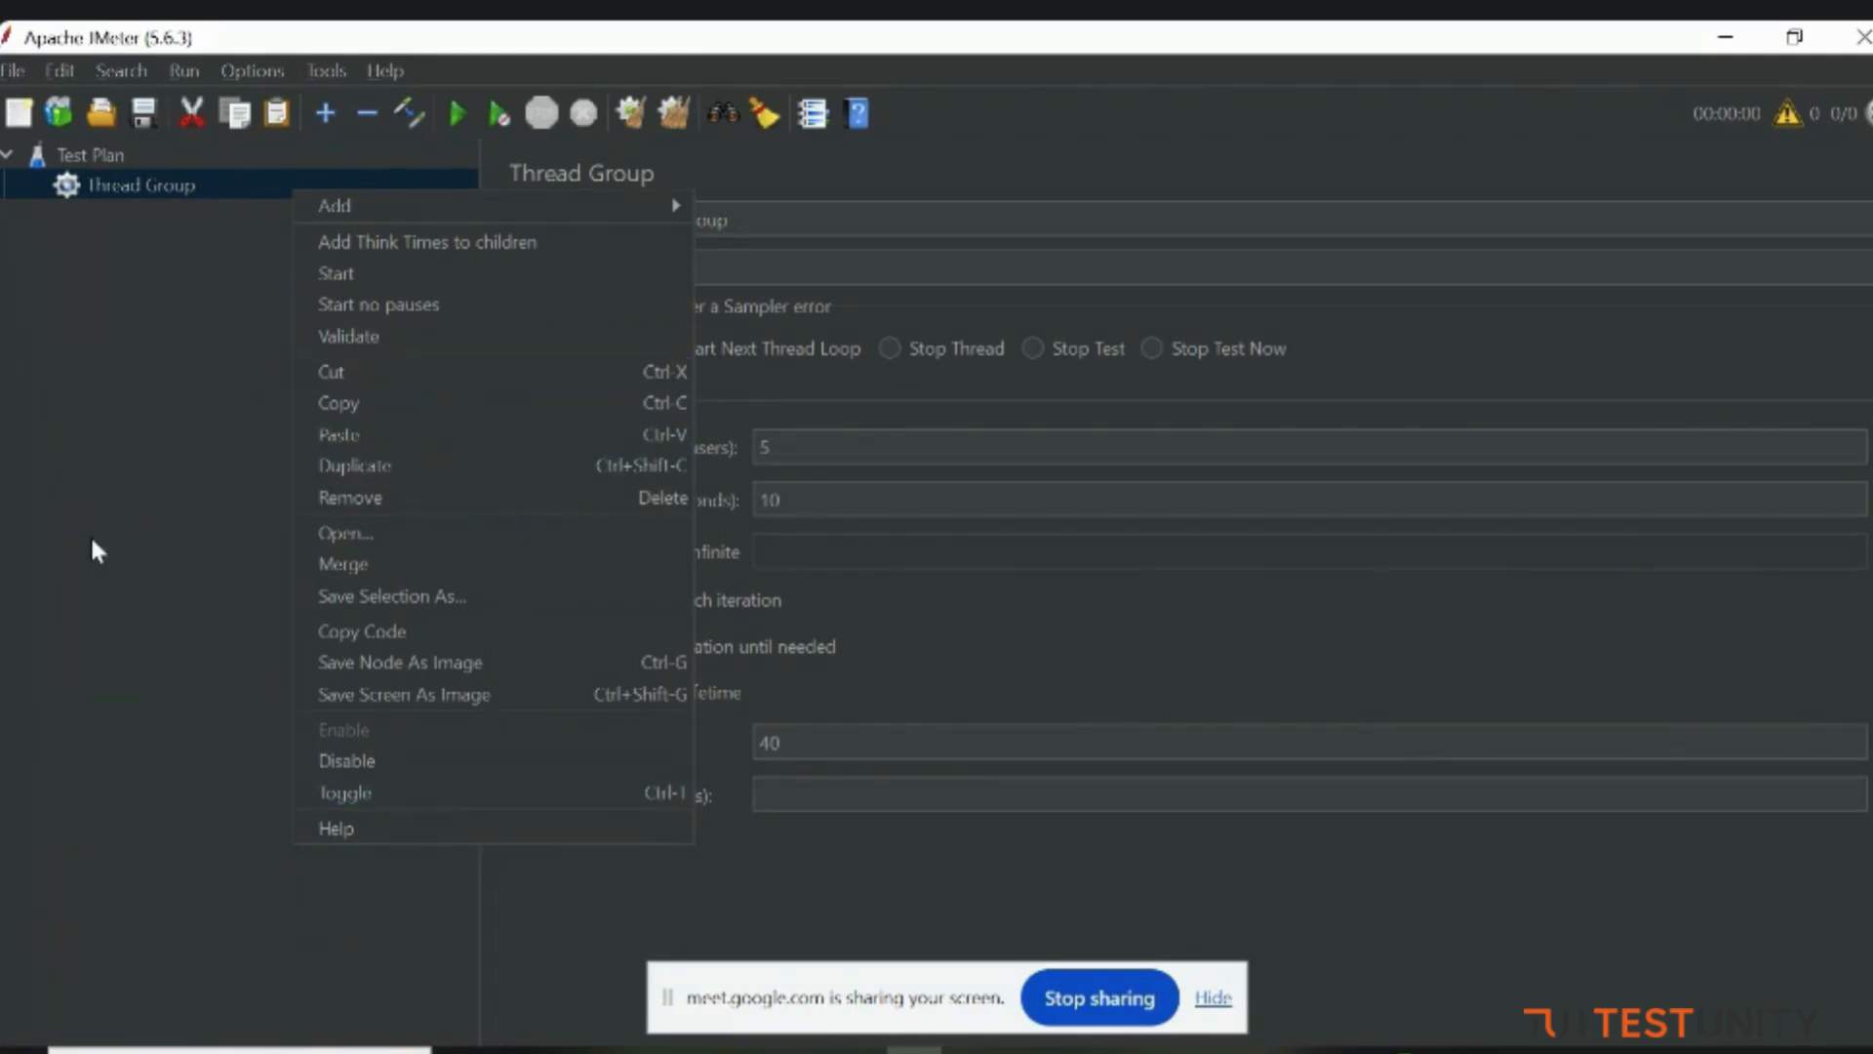
click(60, 506)
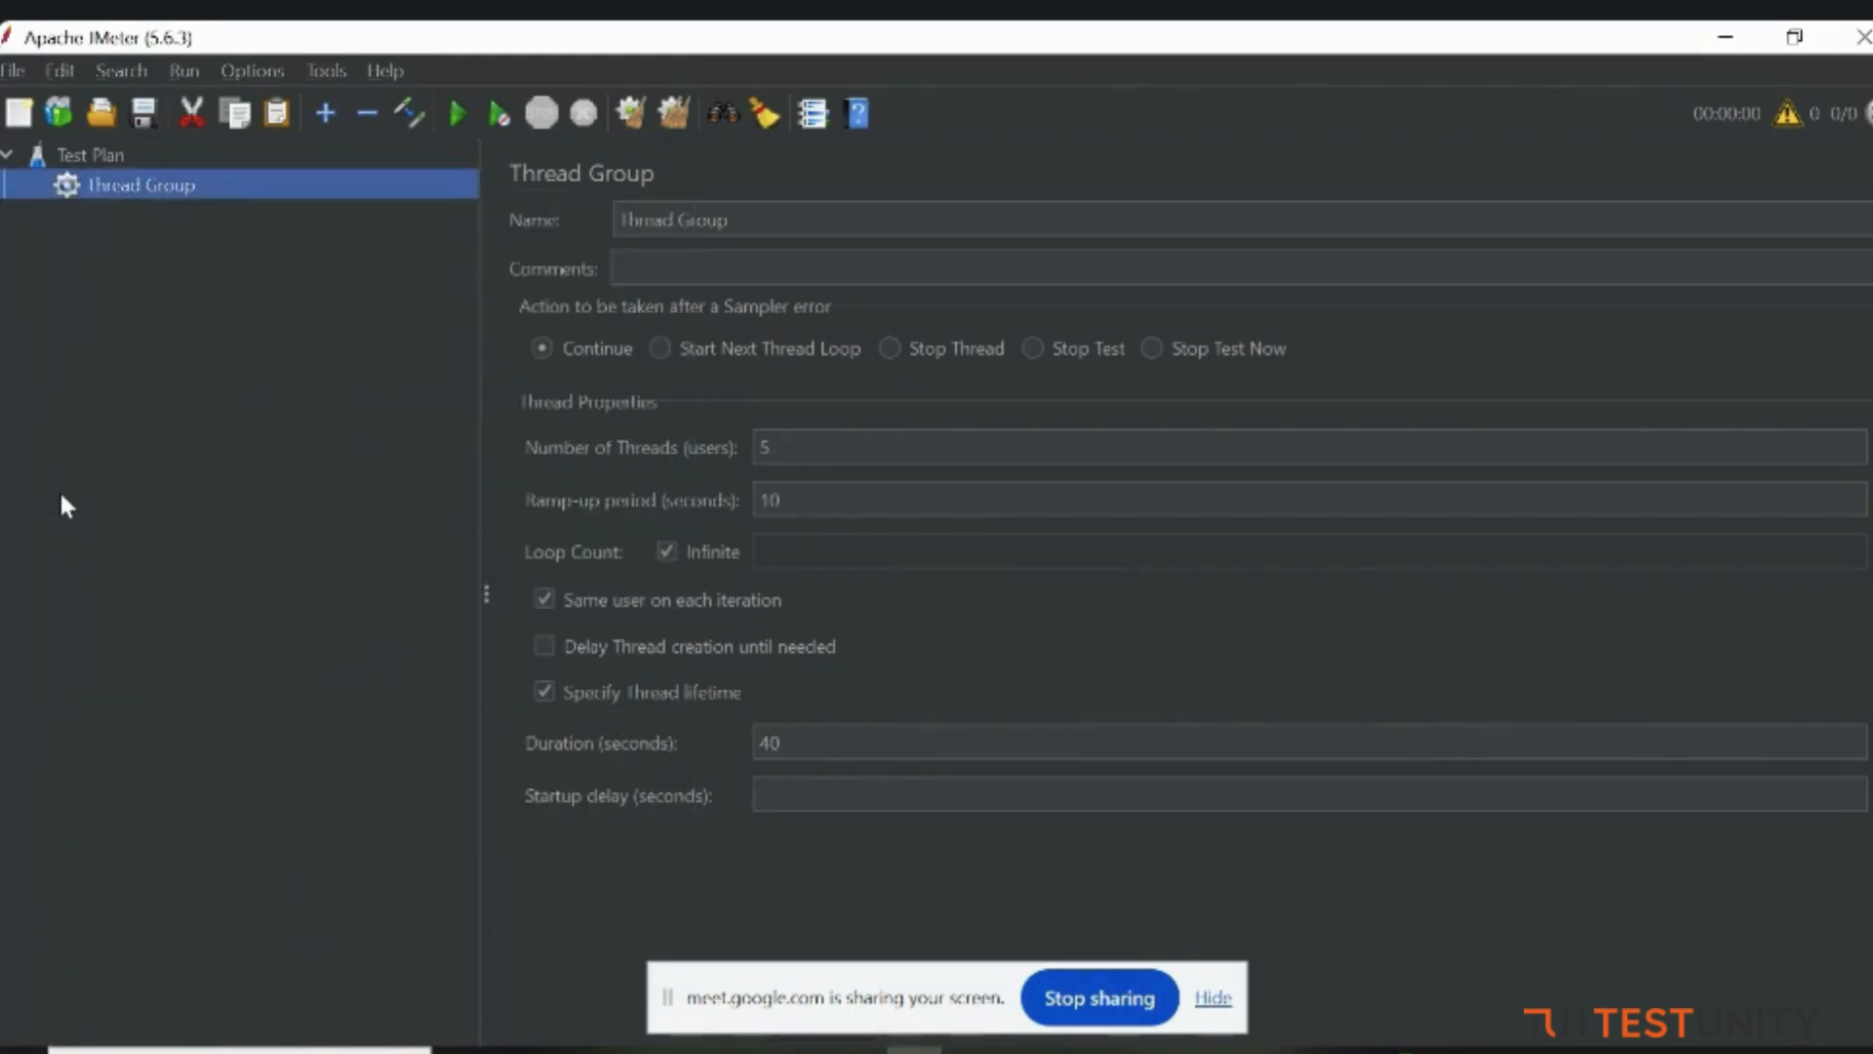
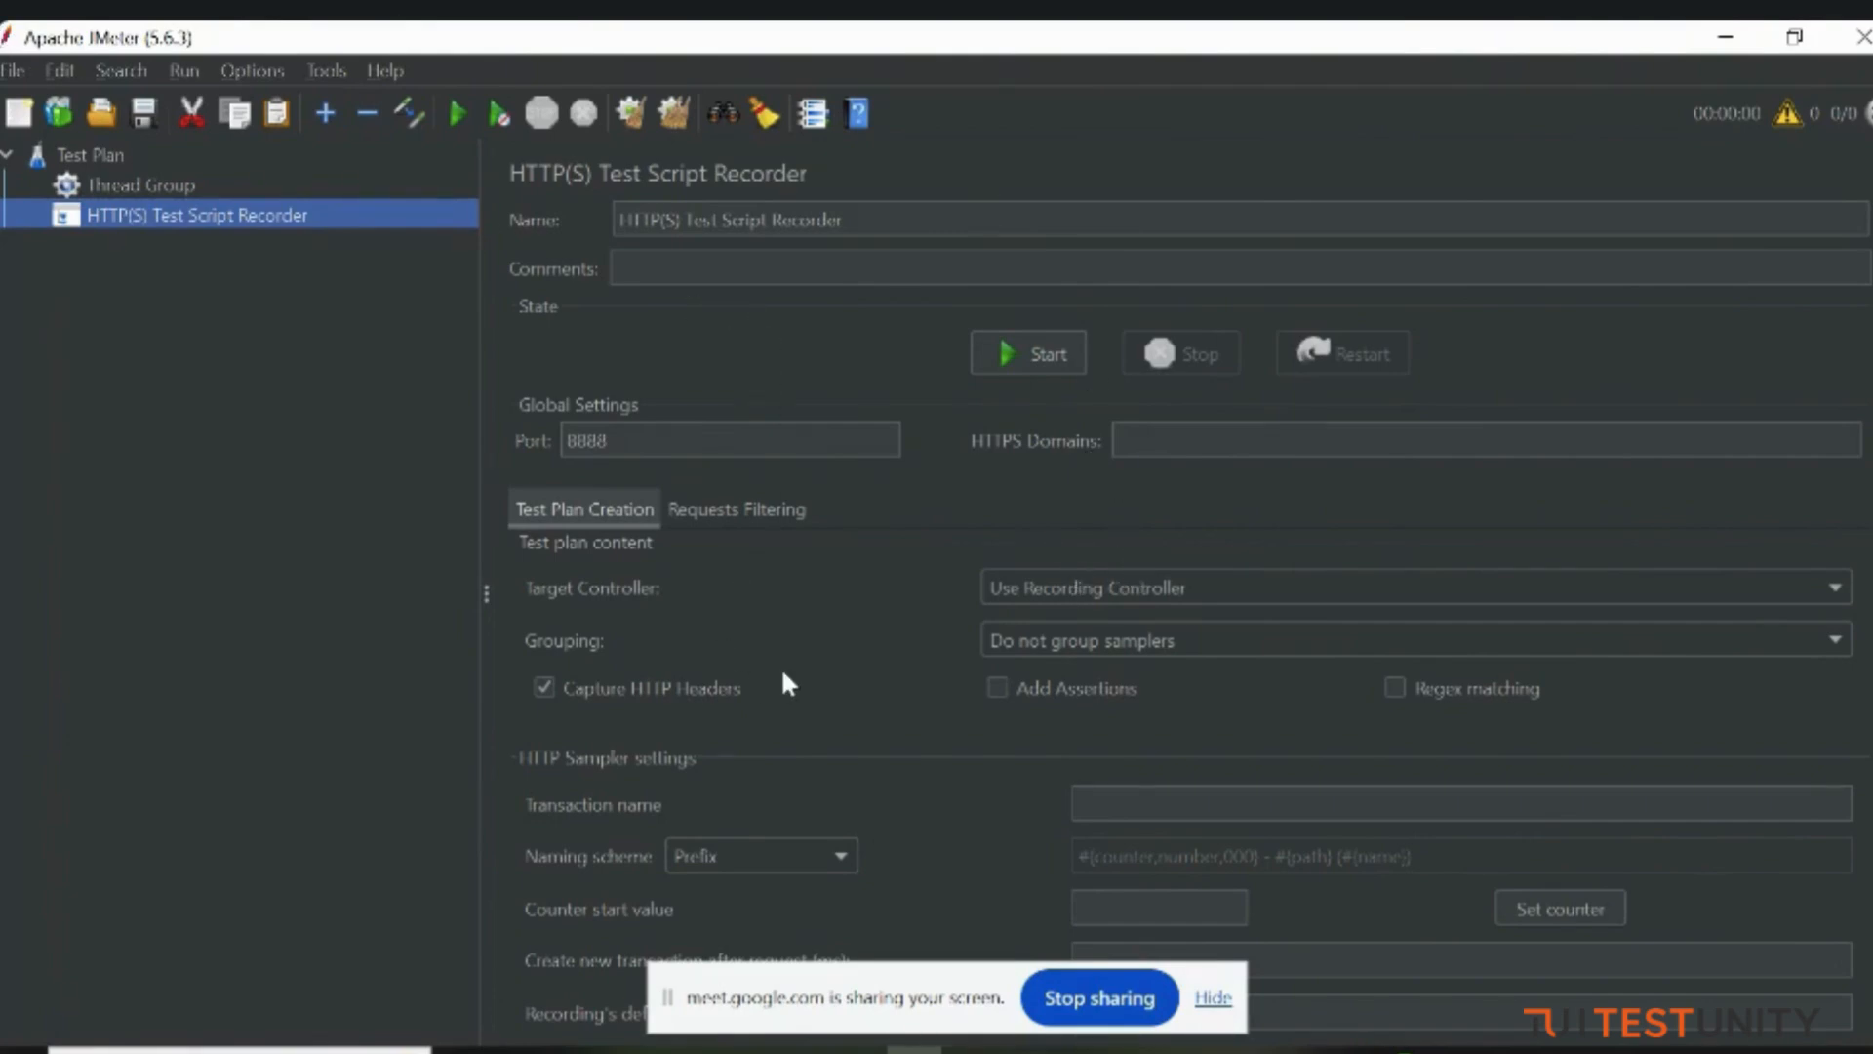
Step: Switch to Firefox, search its settings for "proxy" and open the network connection settings
mouse_move(946, 1049)
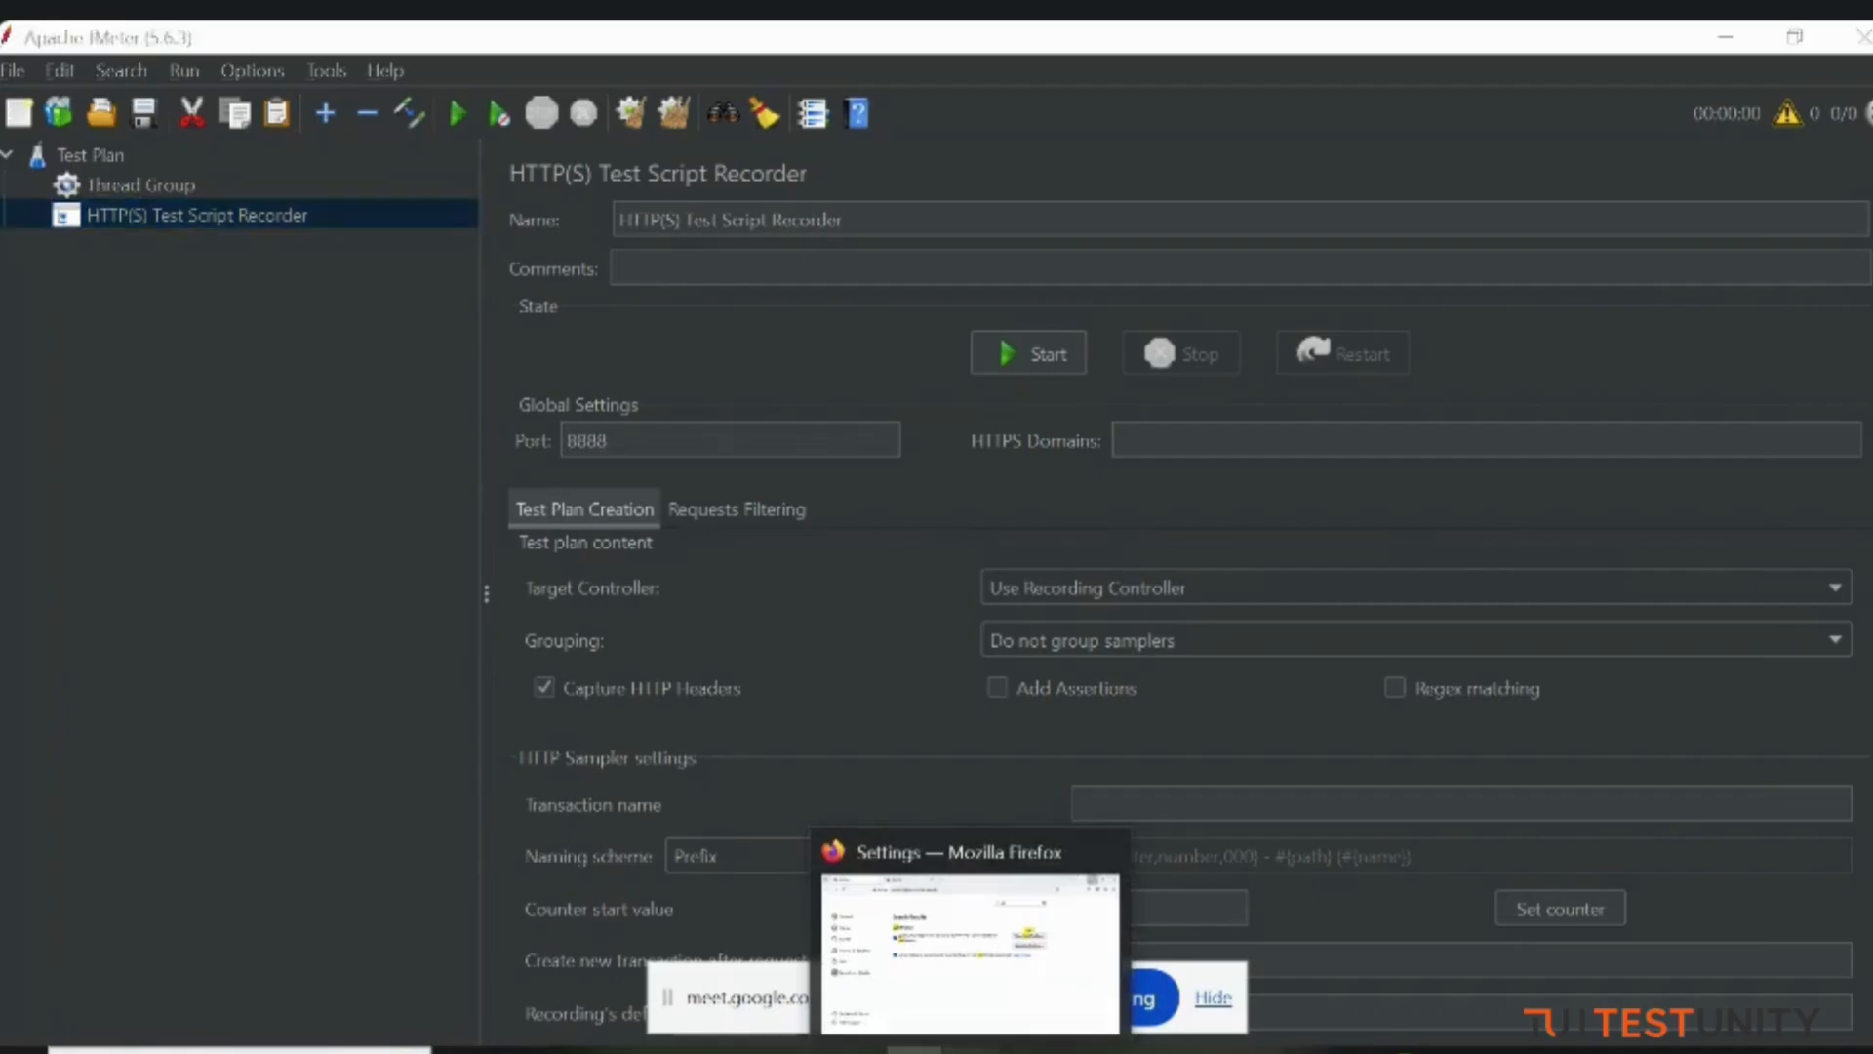
click(946, 1015)
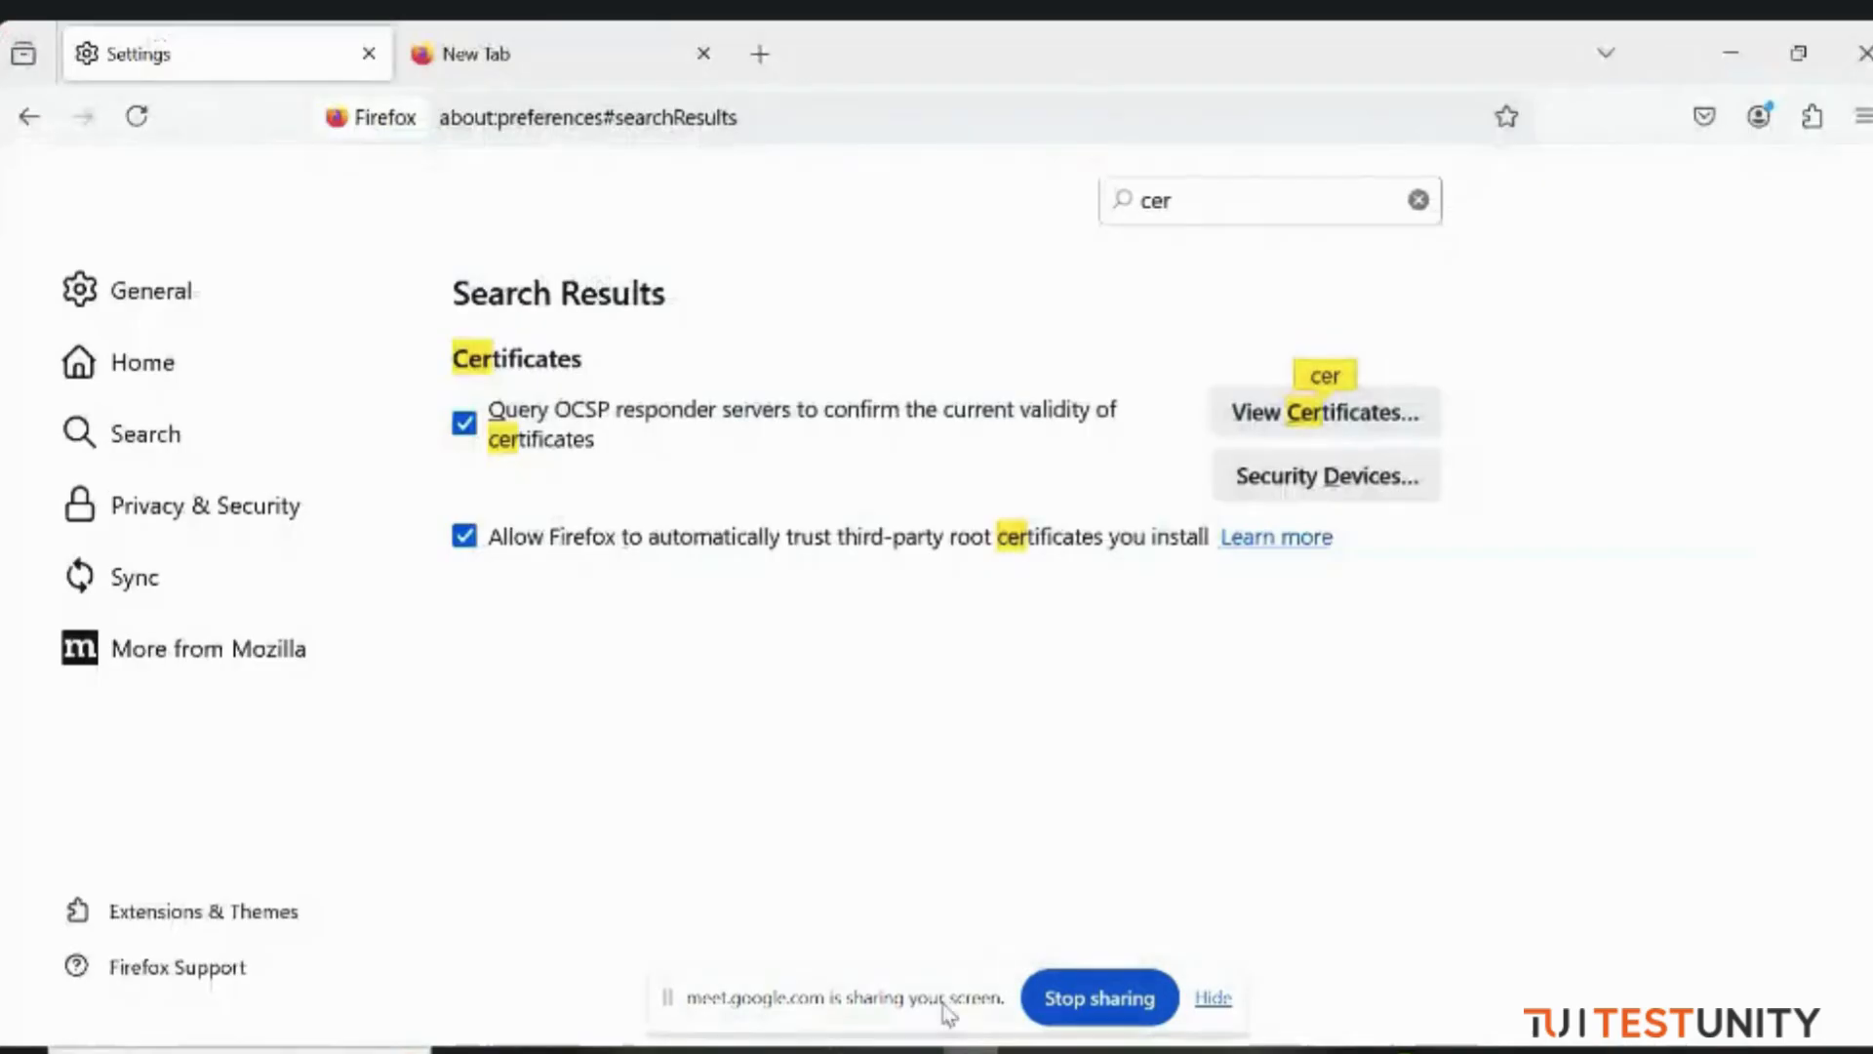
click(1419, 200)
text(pr)
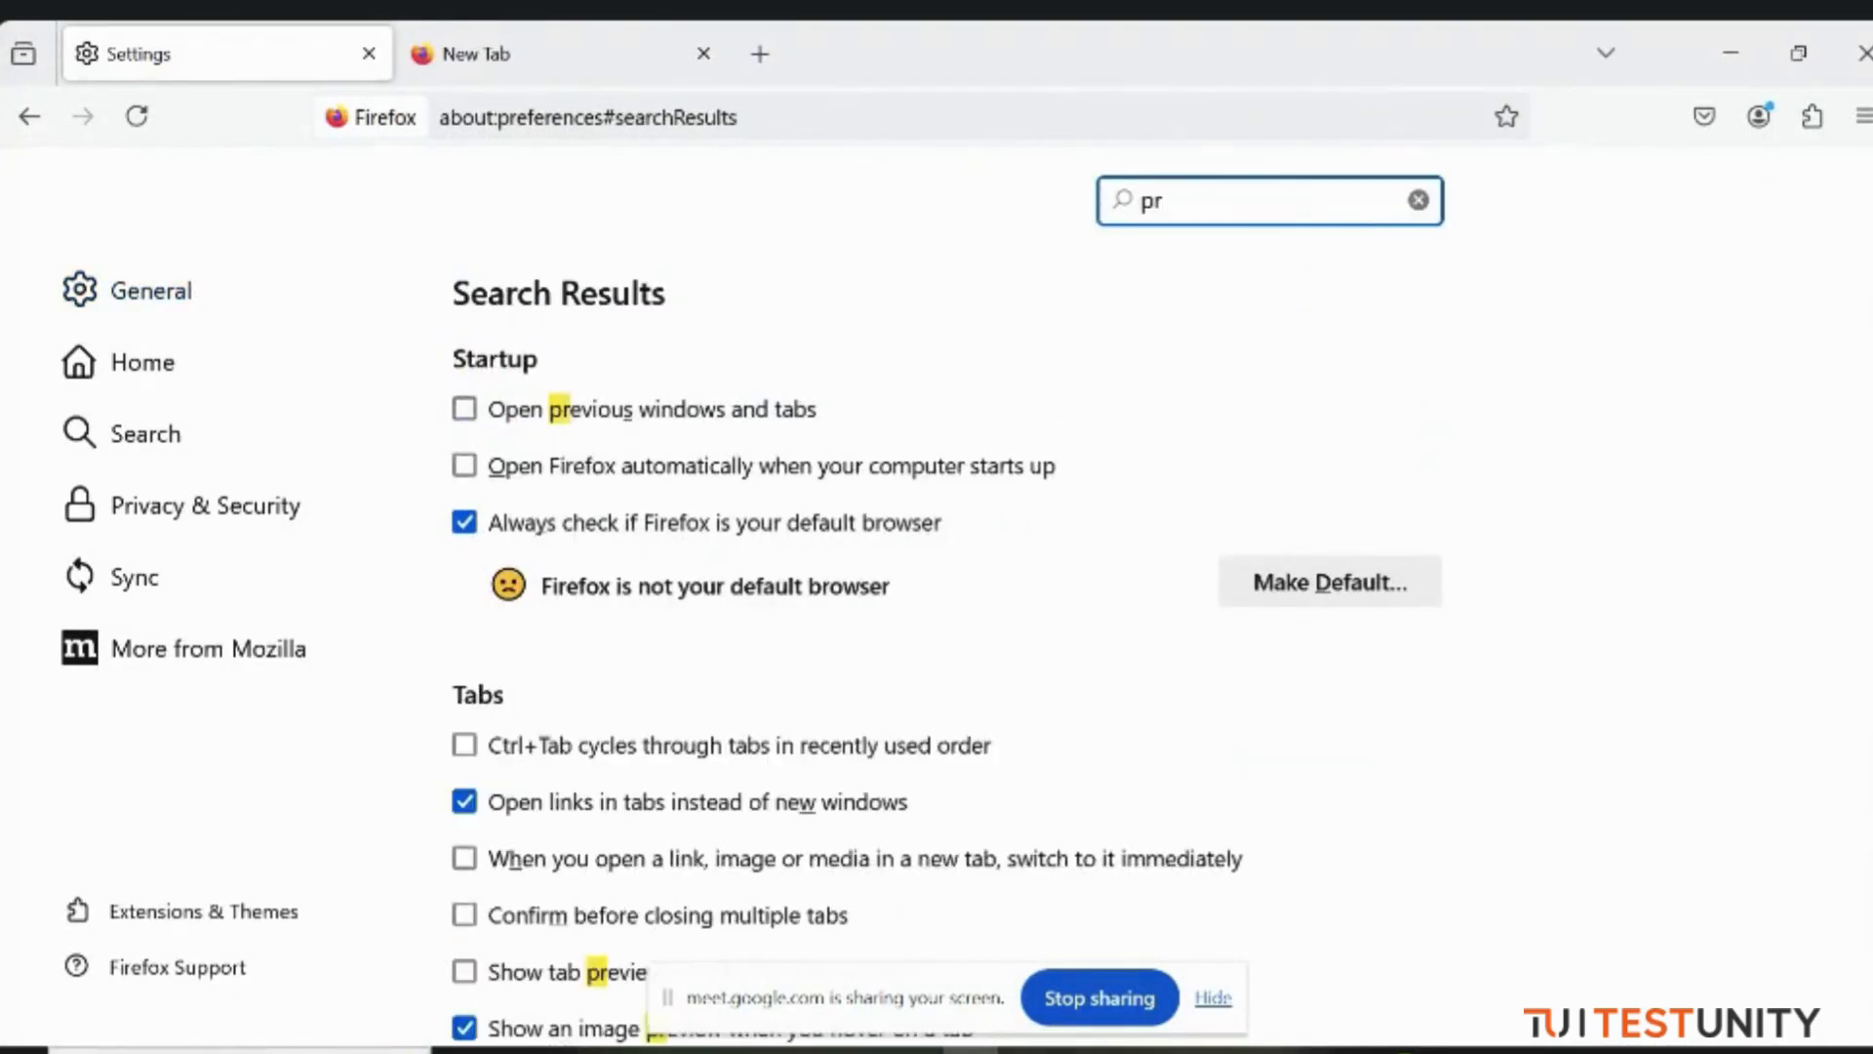
text(ox)
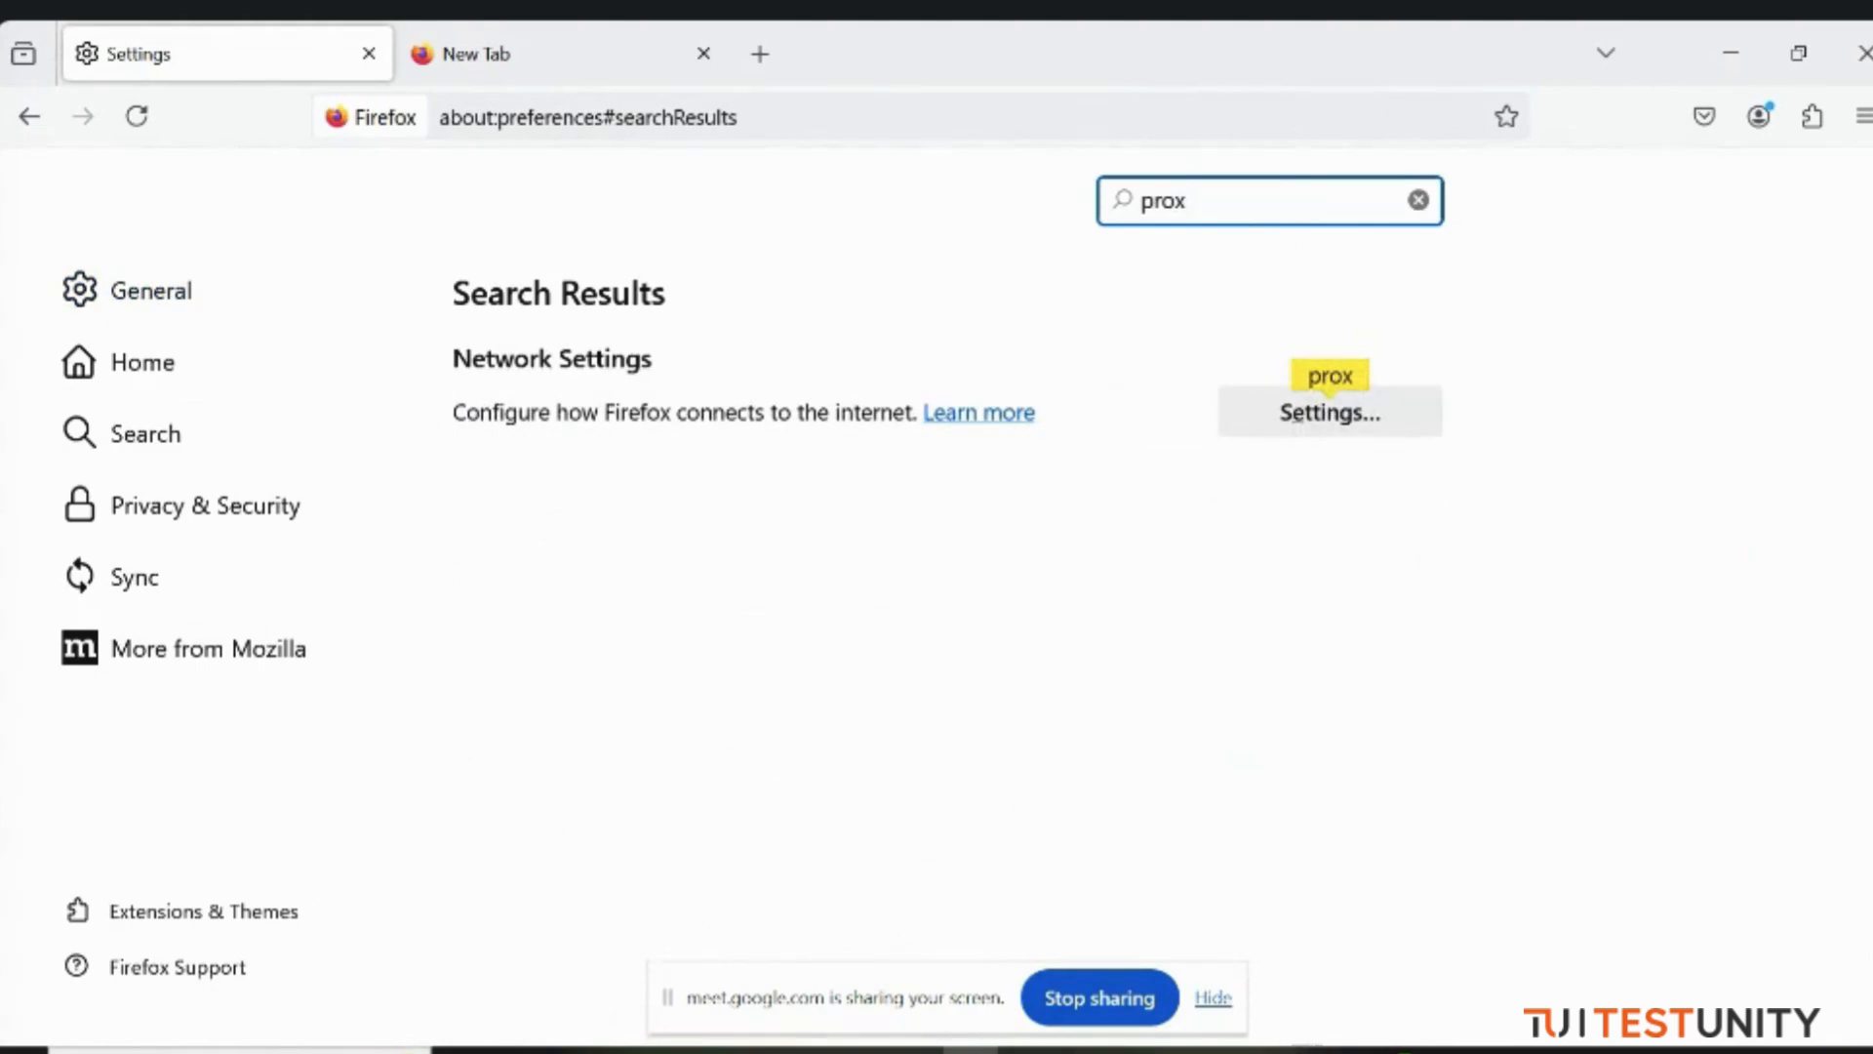
text(y)
click(1417, 201)
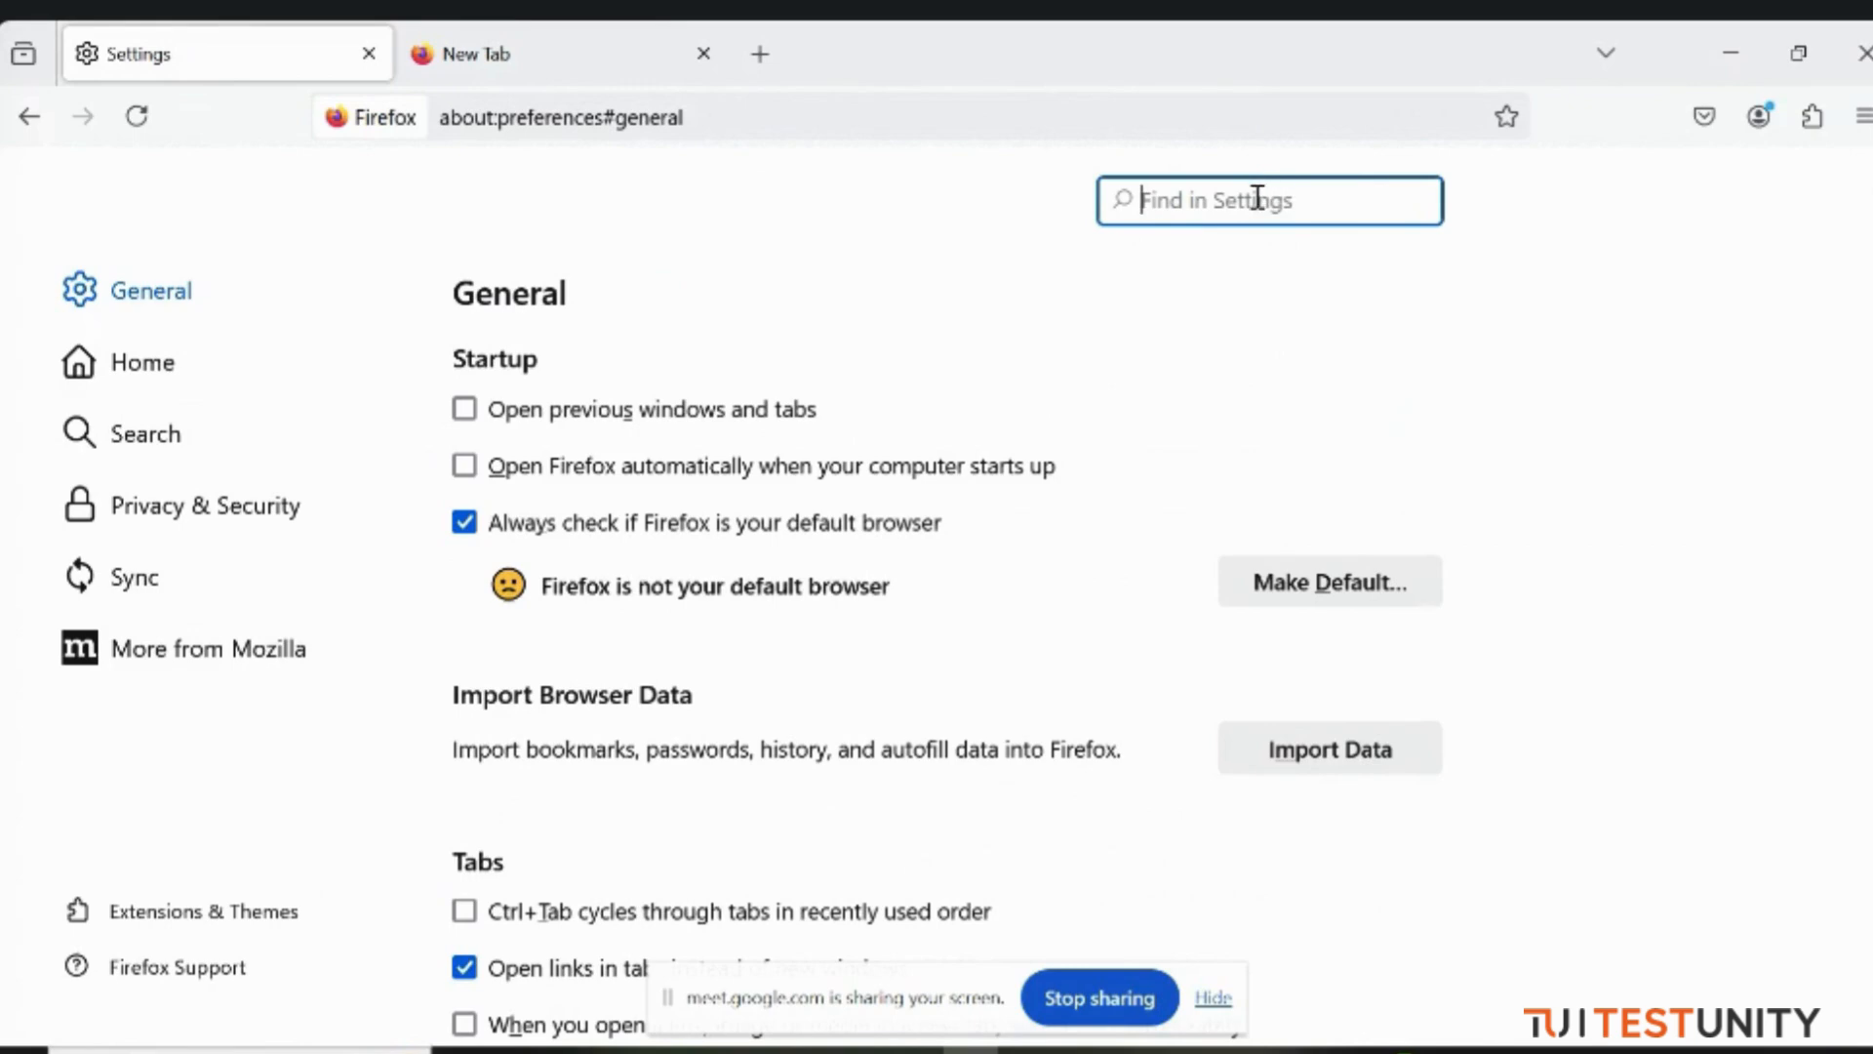
text(pro)
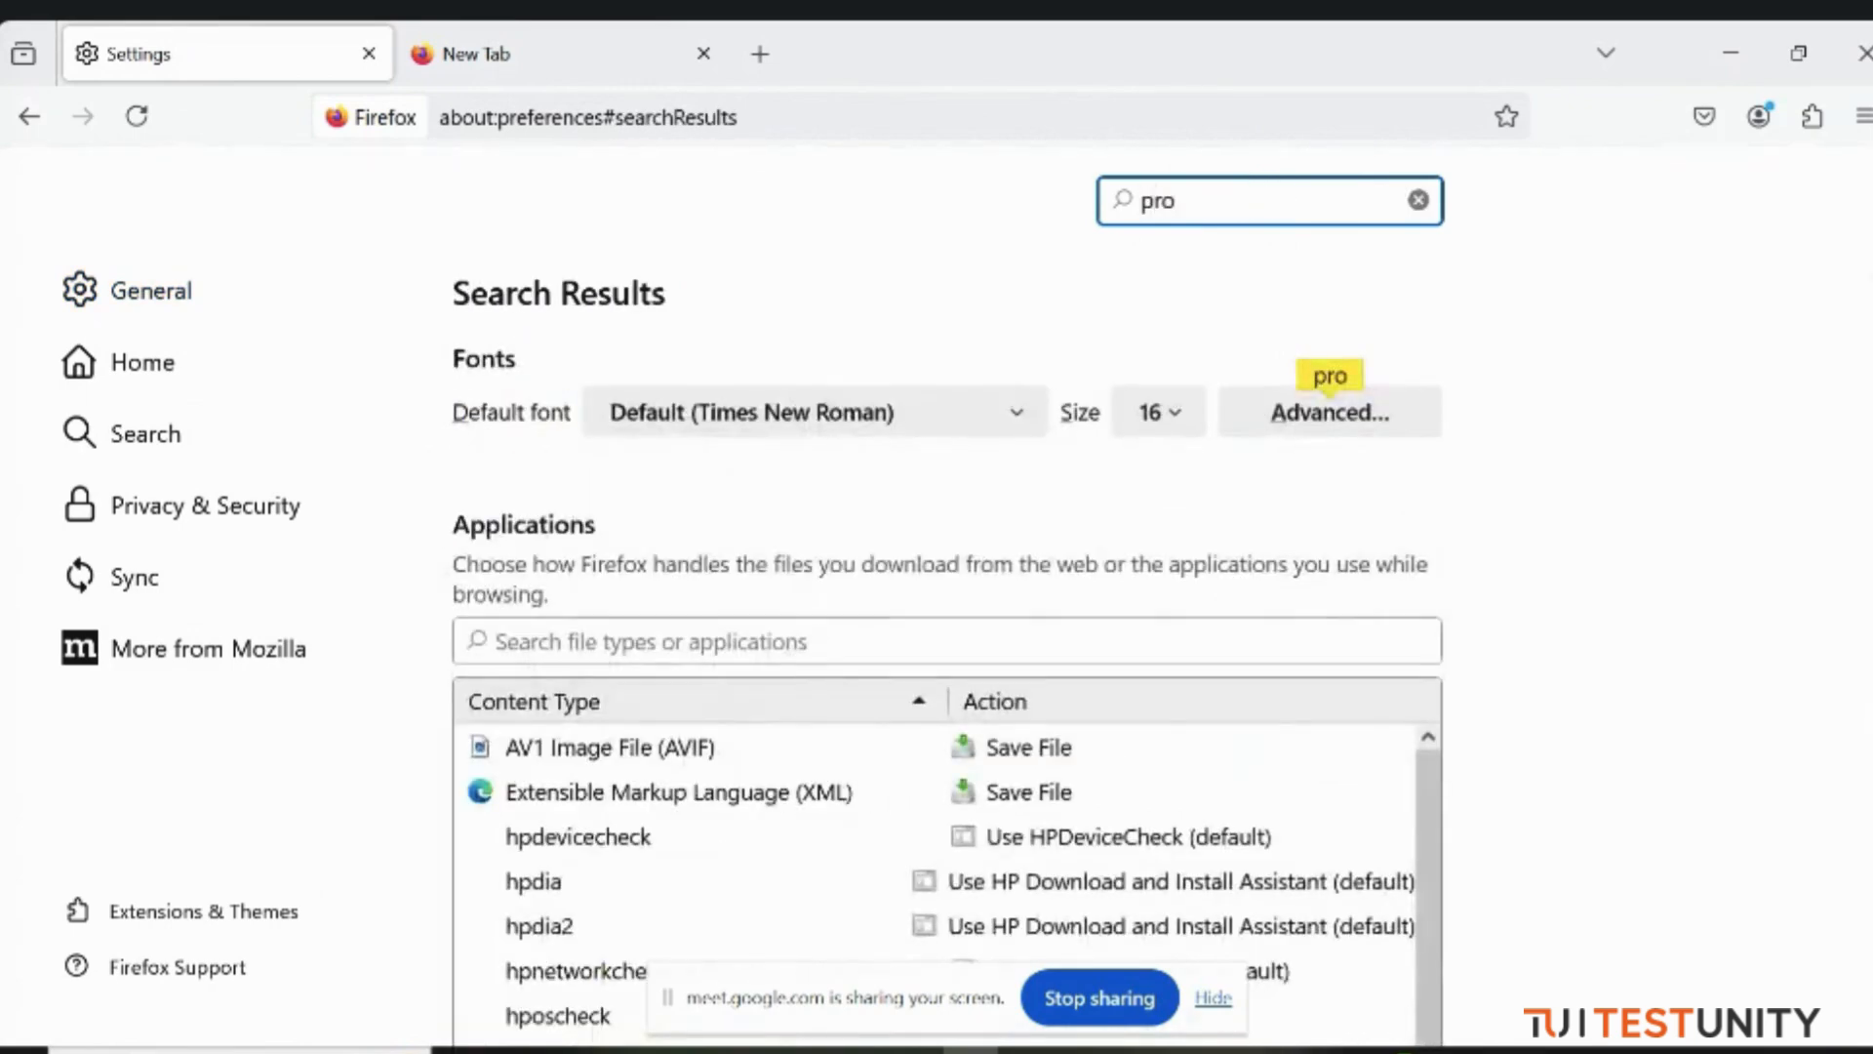
text(xy)
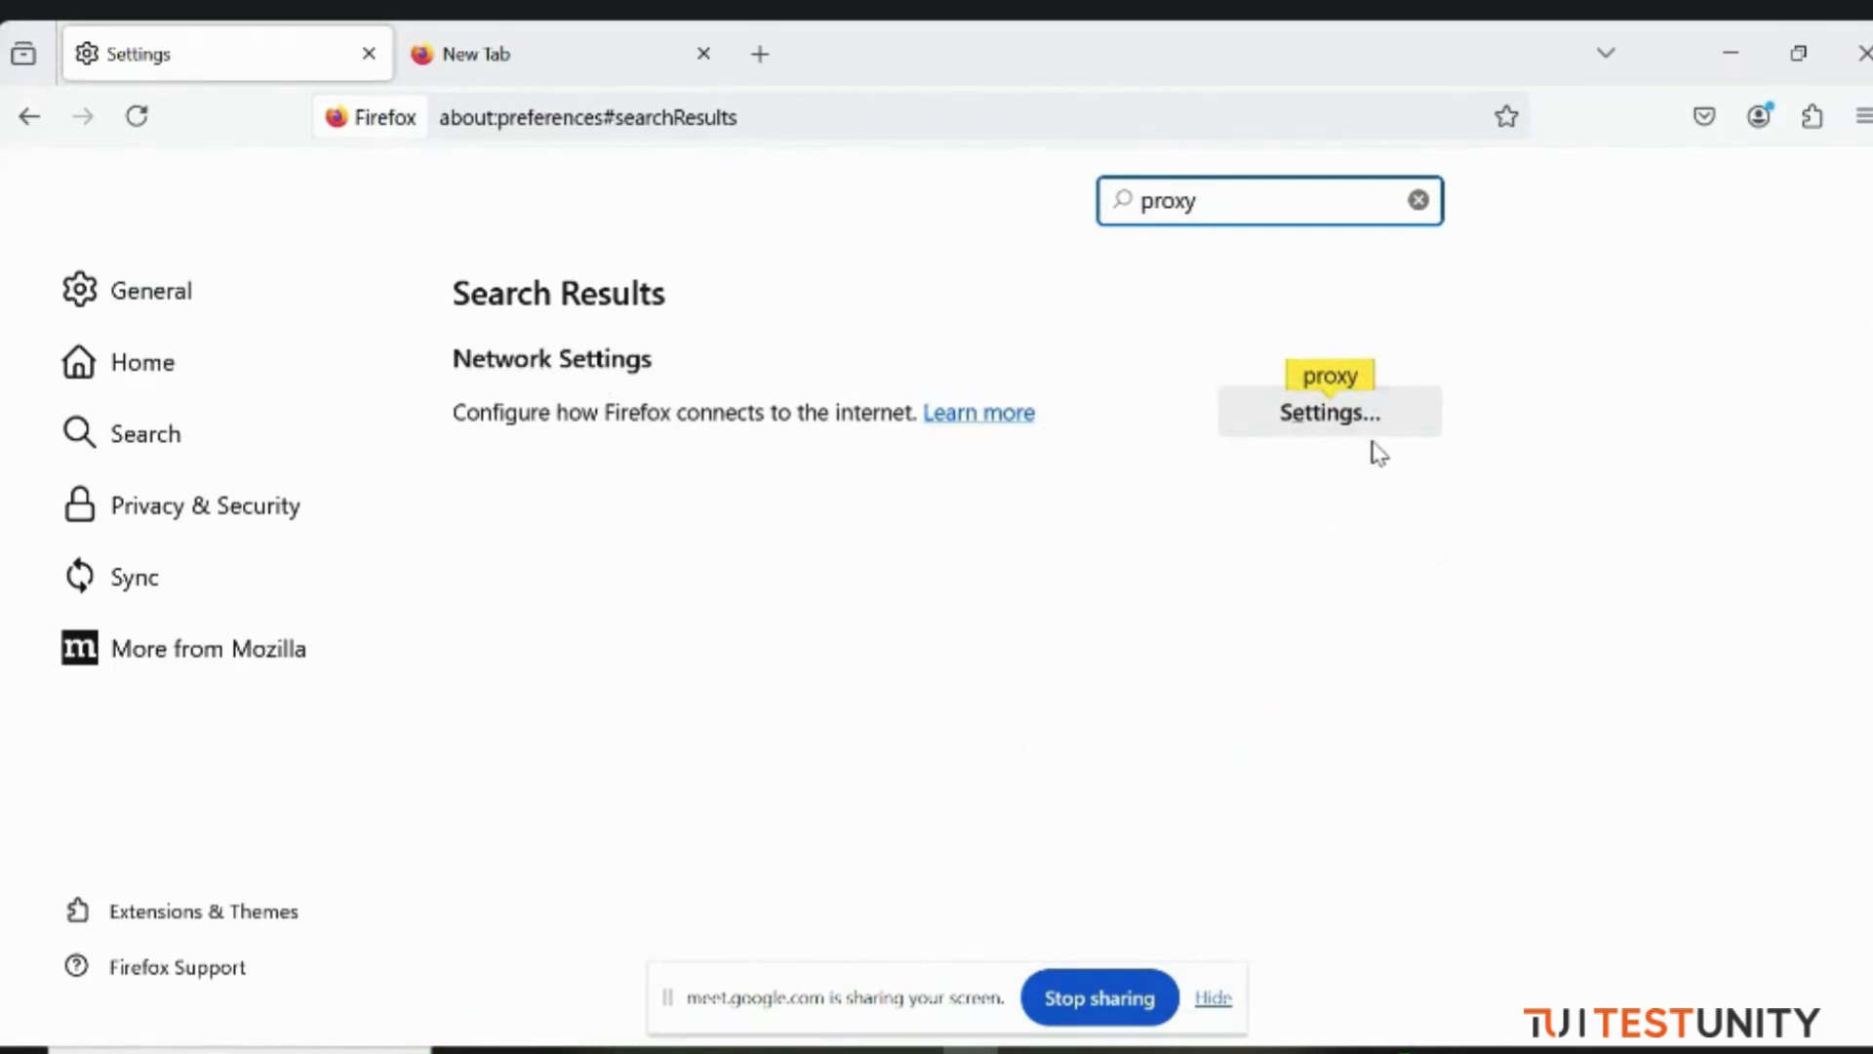
click(1335, 417)
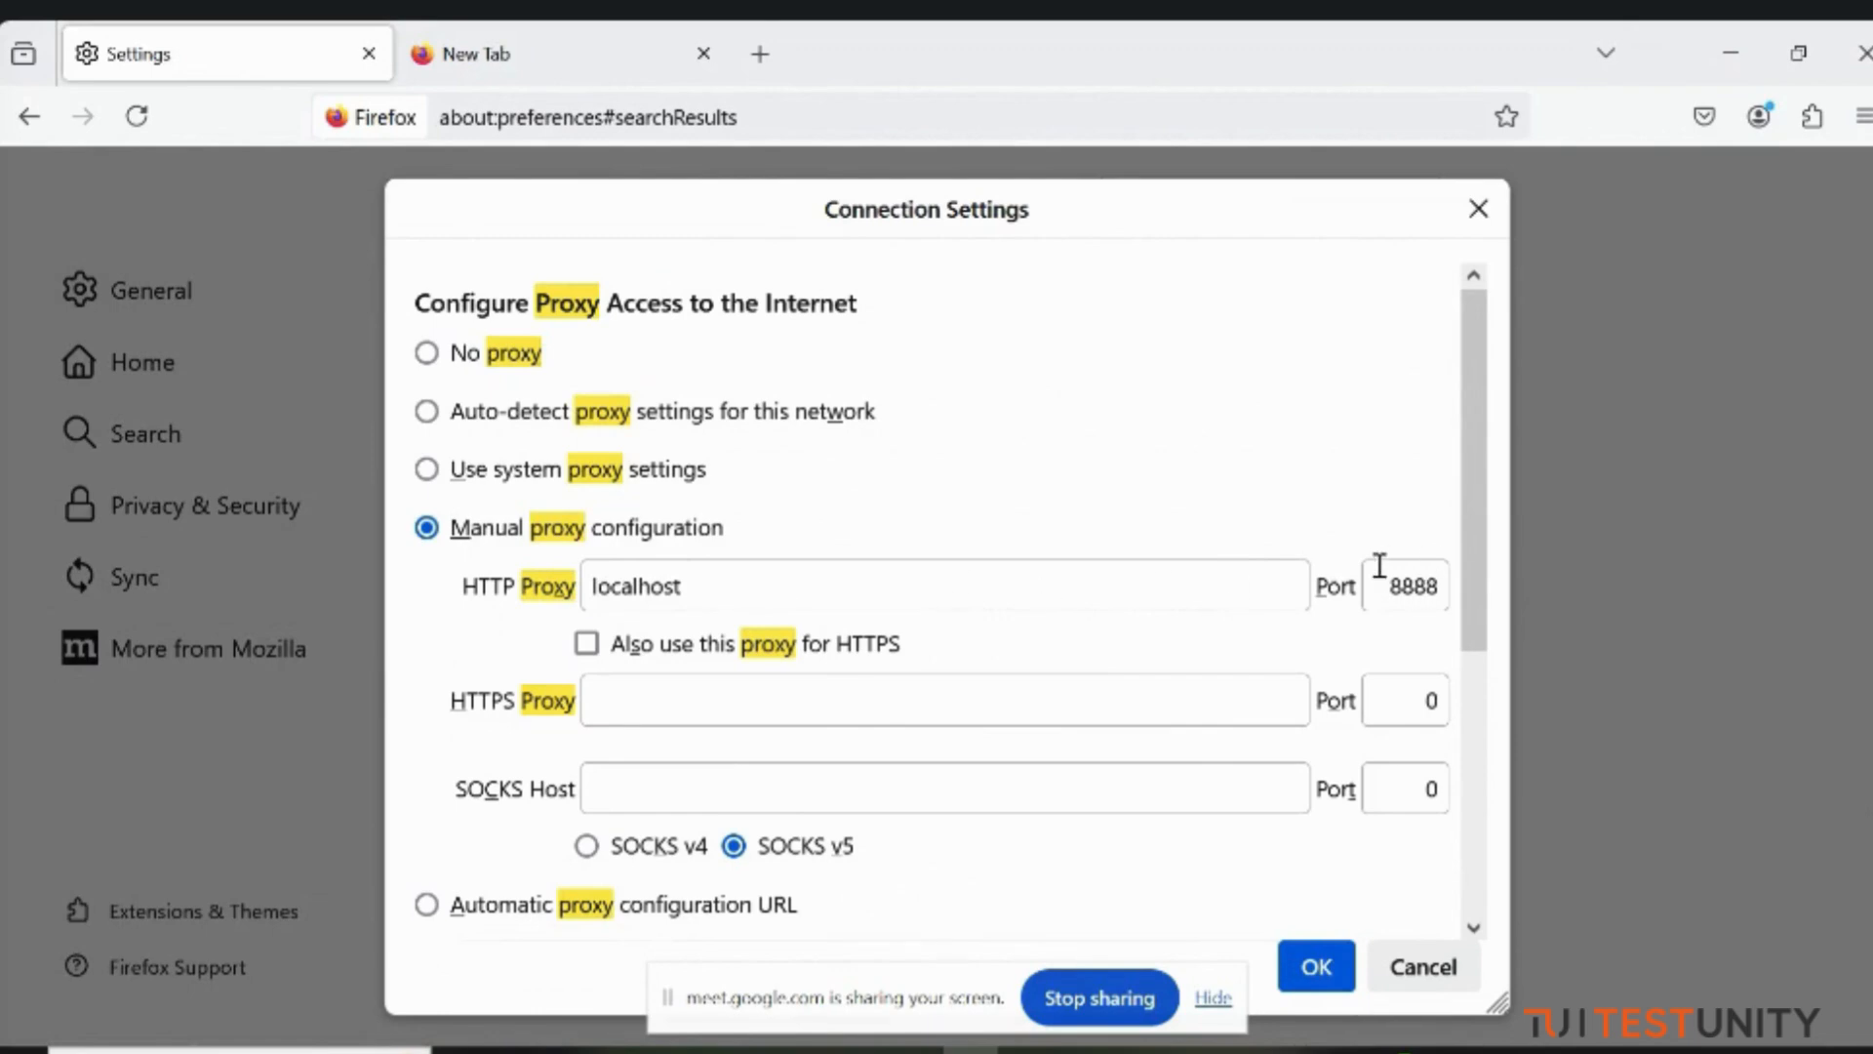
Step: Compare the browser's HTTP proxy port with the JMeter recorder's port, accept the connection settings and return to JMeter
click(915, 1050)
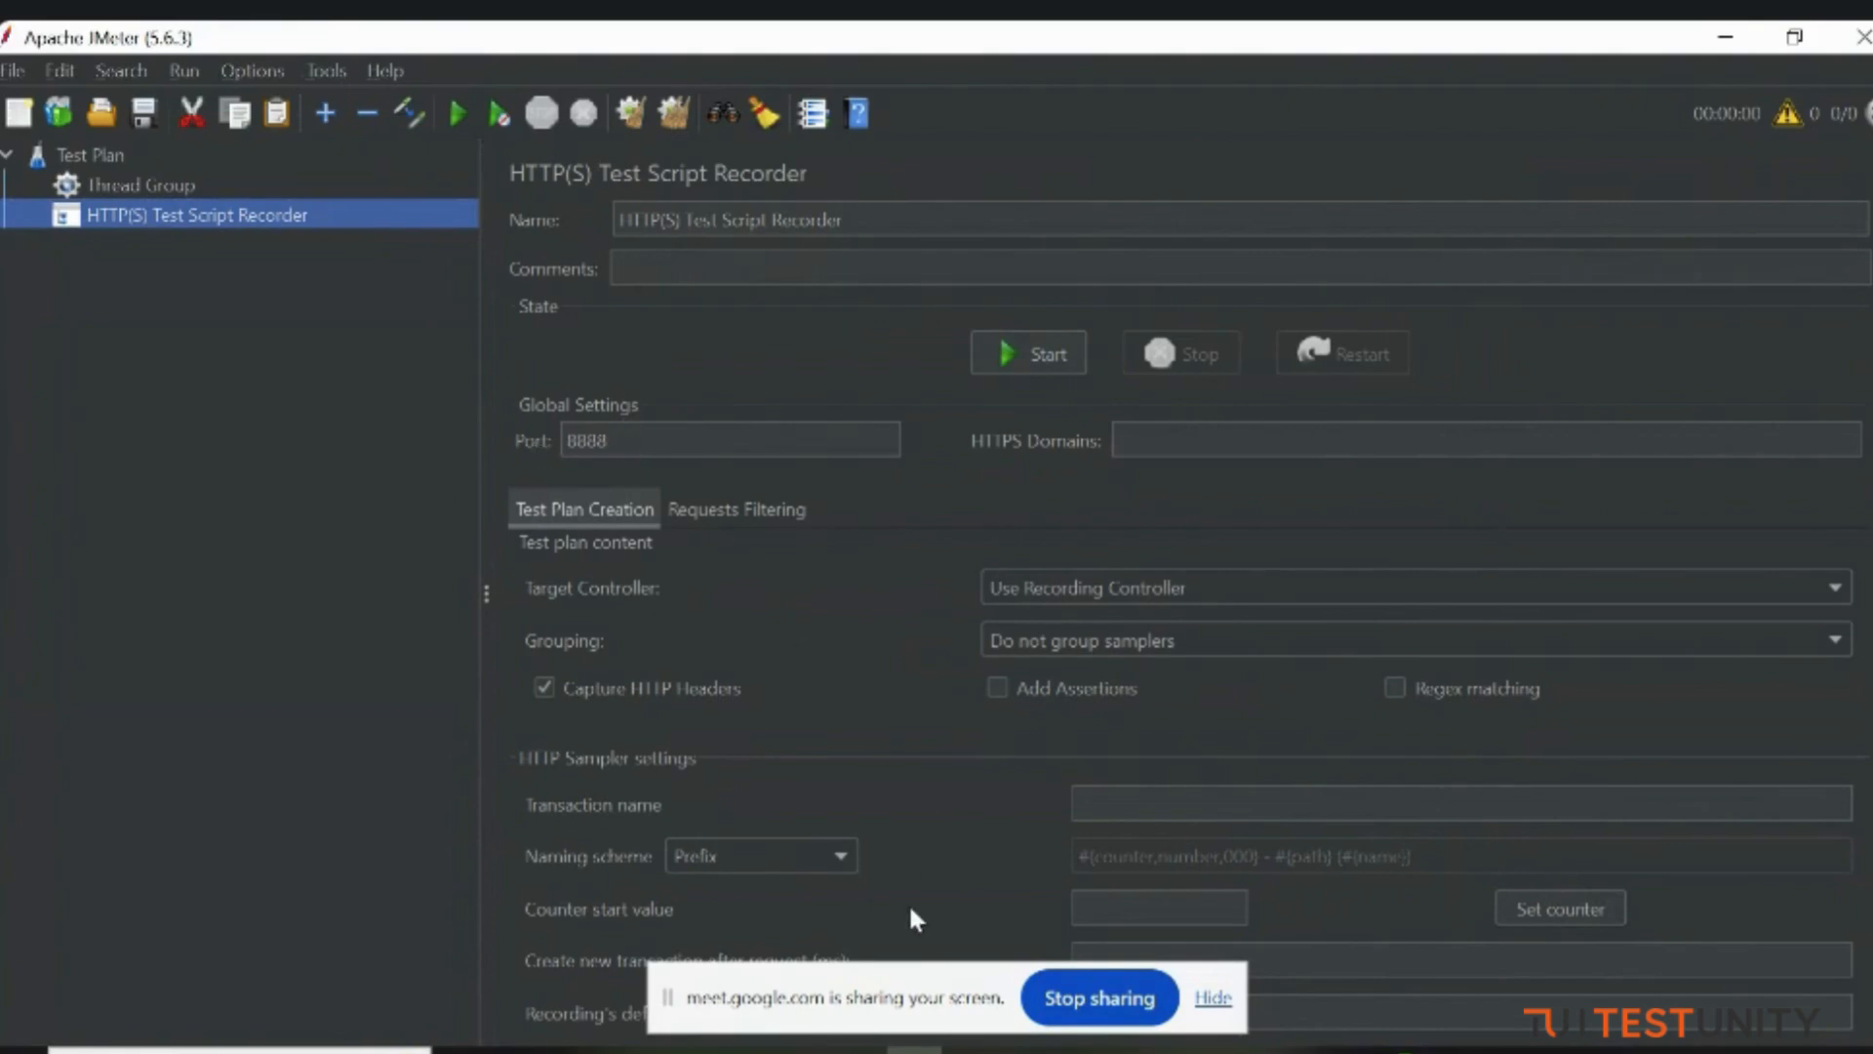
key(alt+Tab)
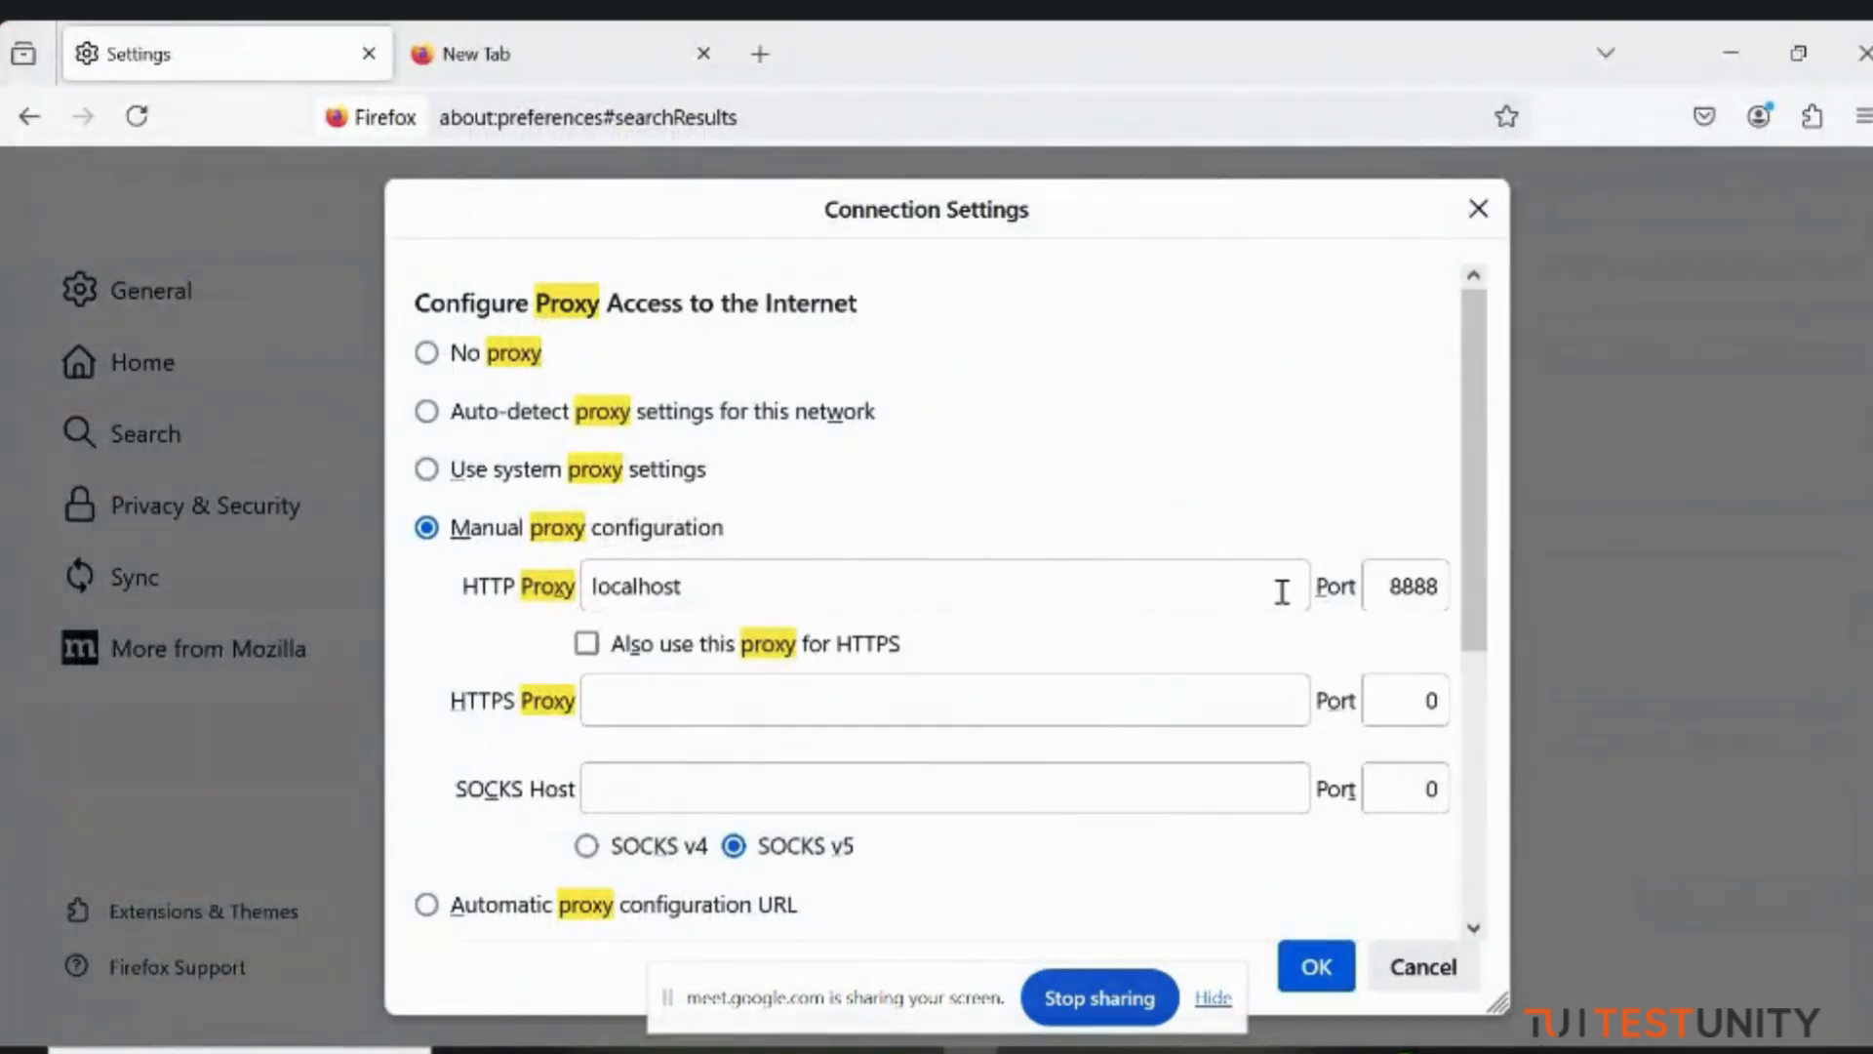
click(1319, 965)
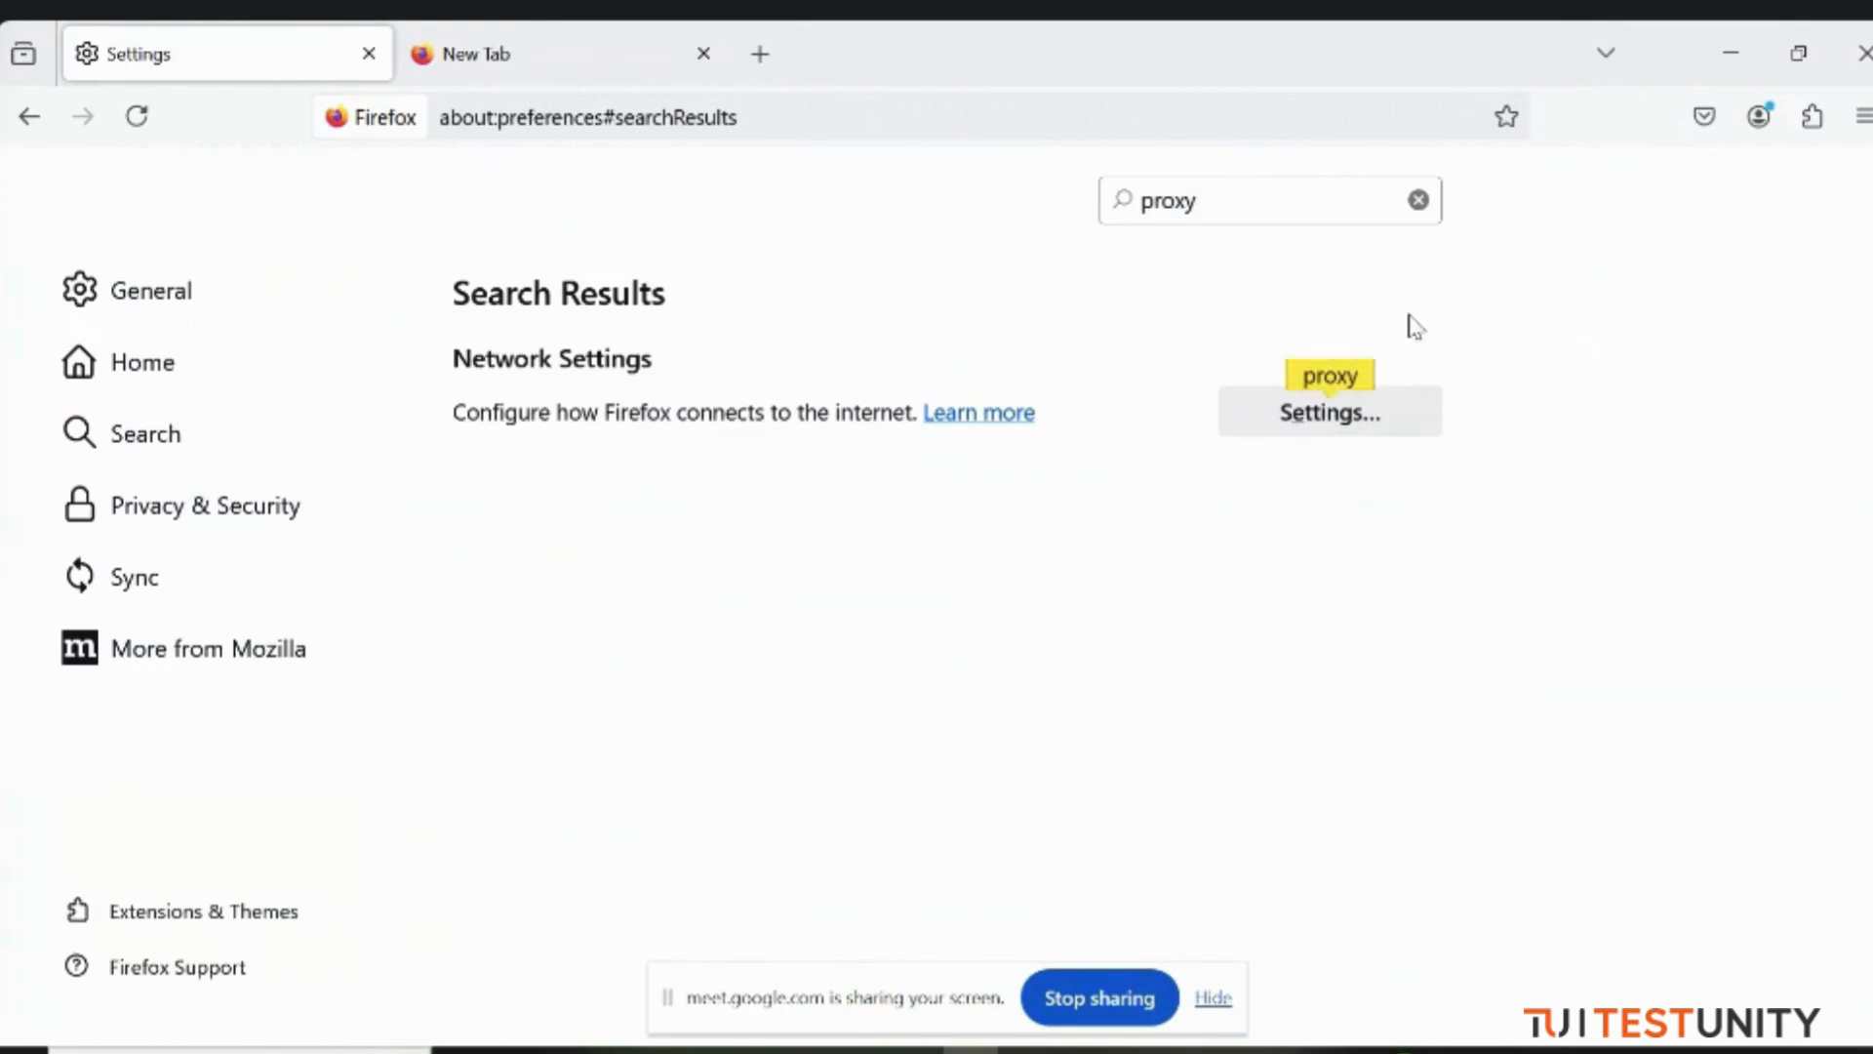
click(1726, 55)
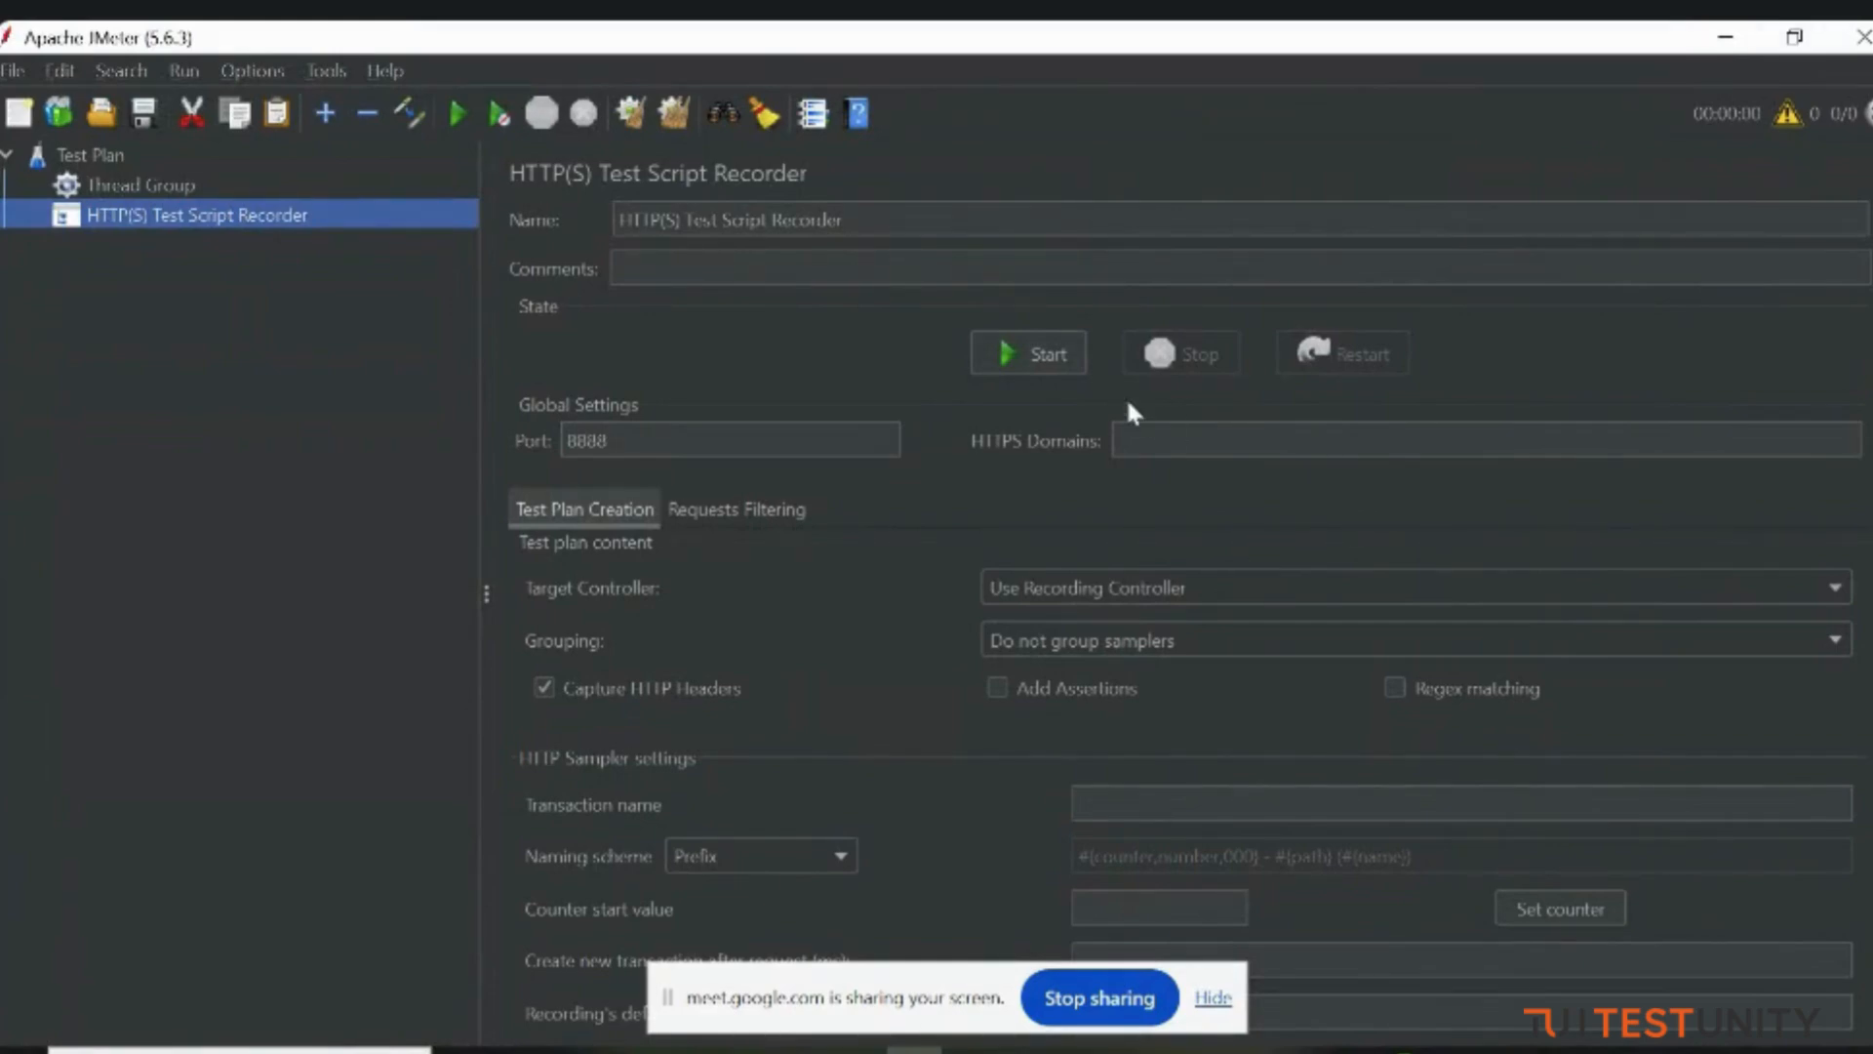
Step: Try to start the HTTP(S) Test Script Recorder, and set its target controller to Test Plan > Thread Group
click(1043, 353)
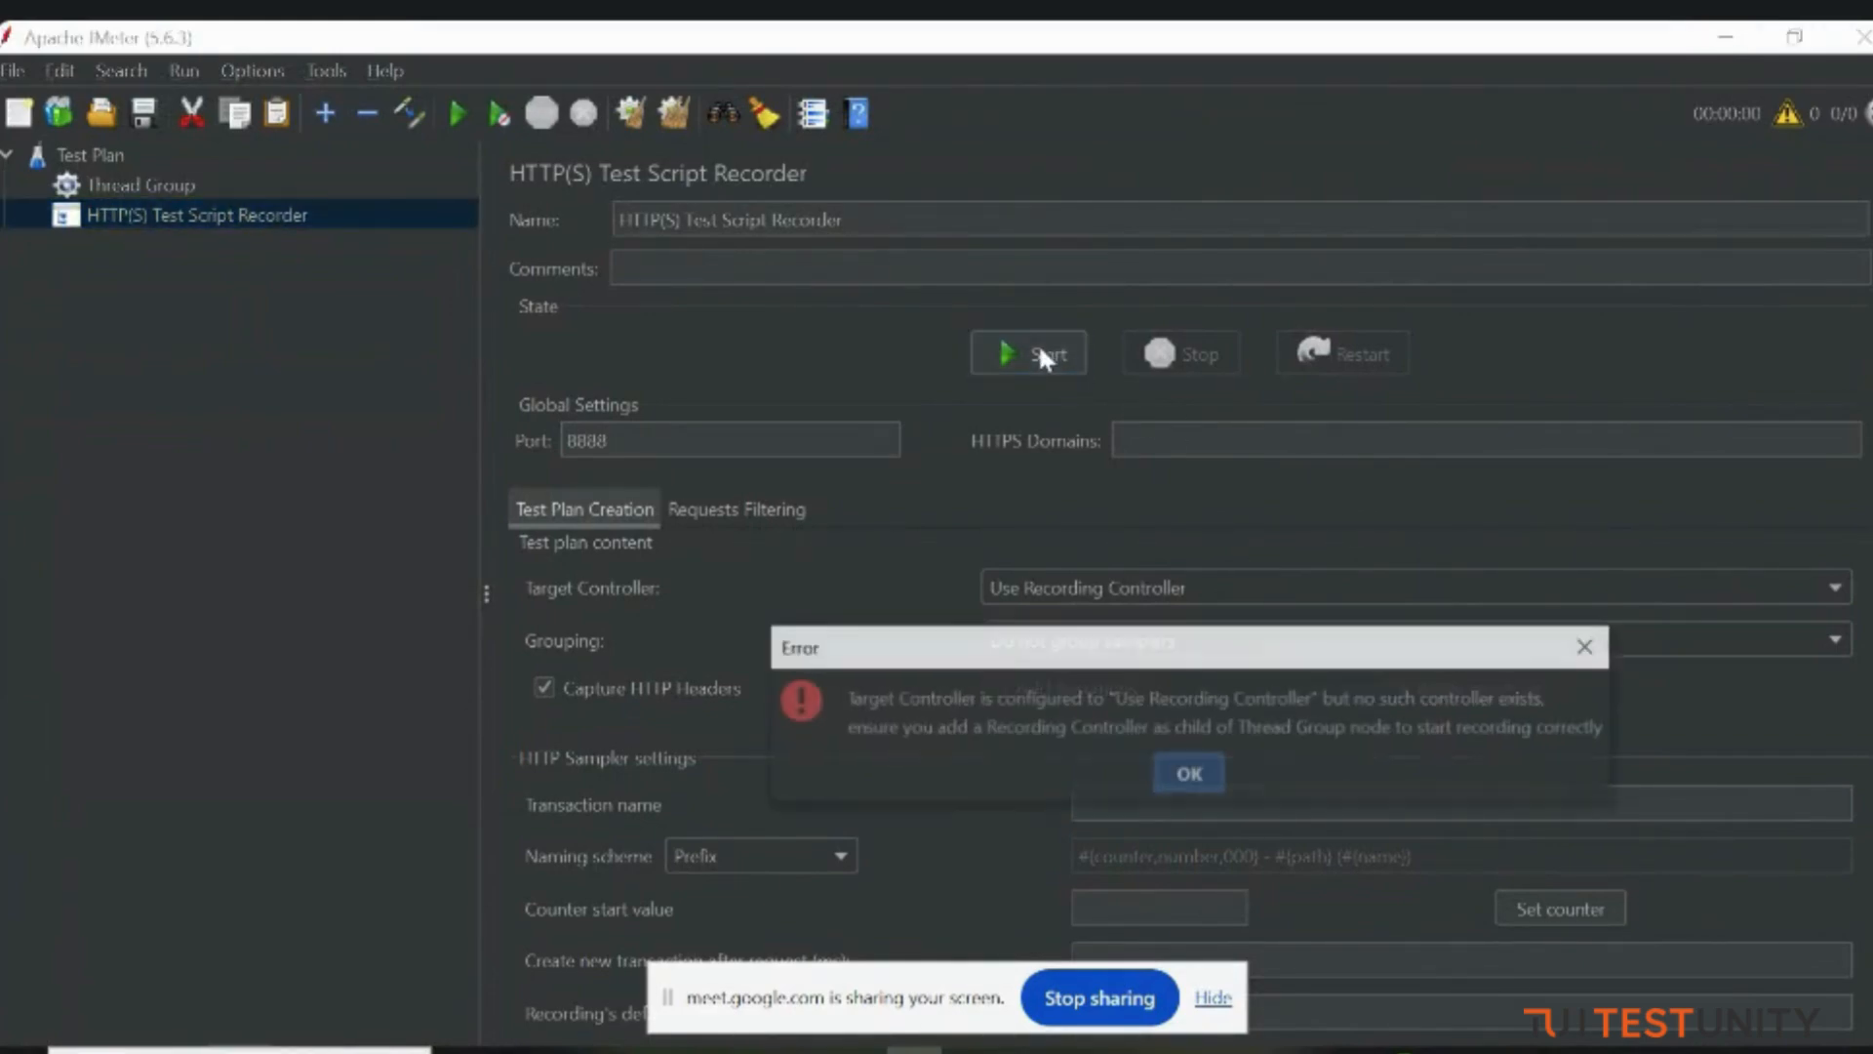
click(1198, 776)
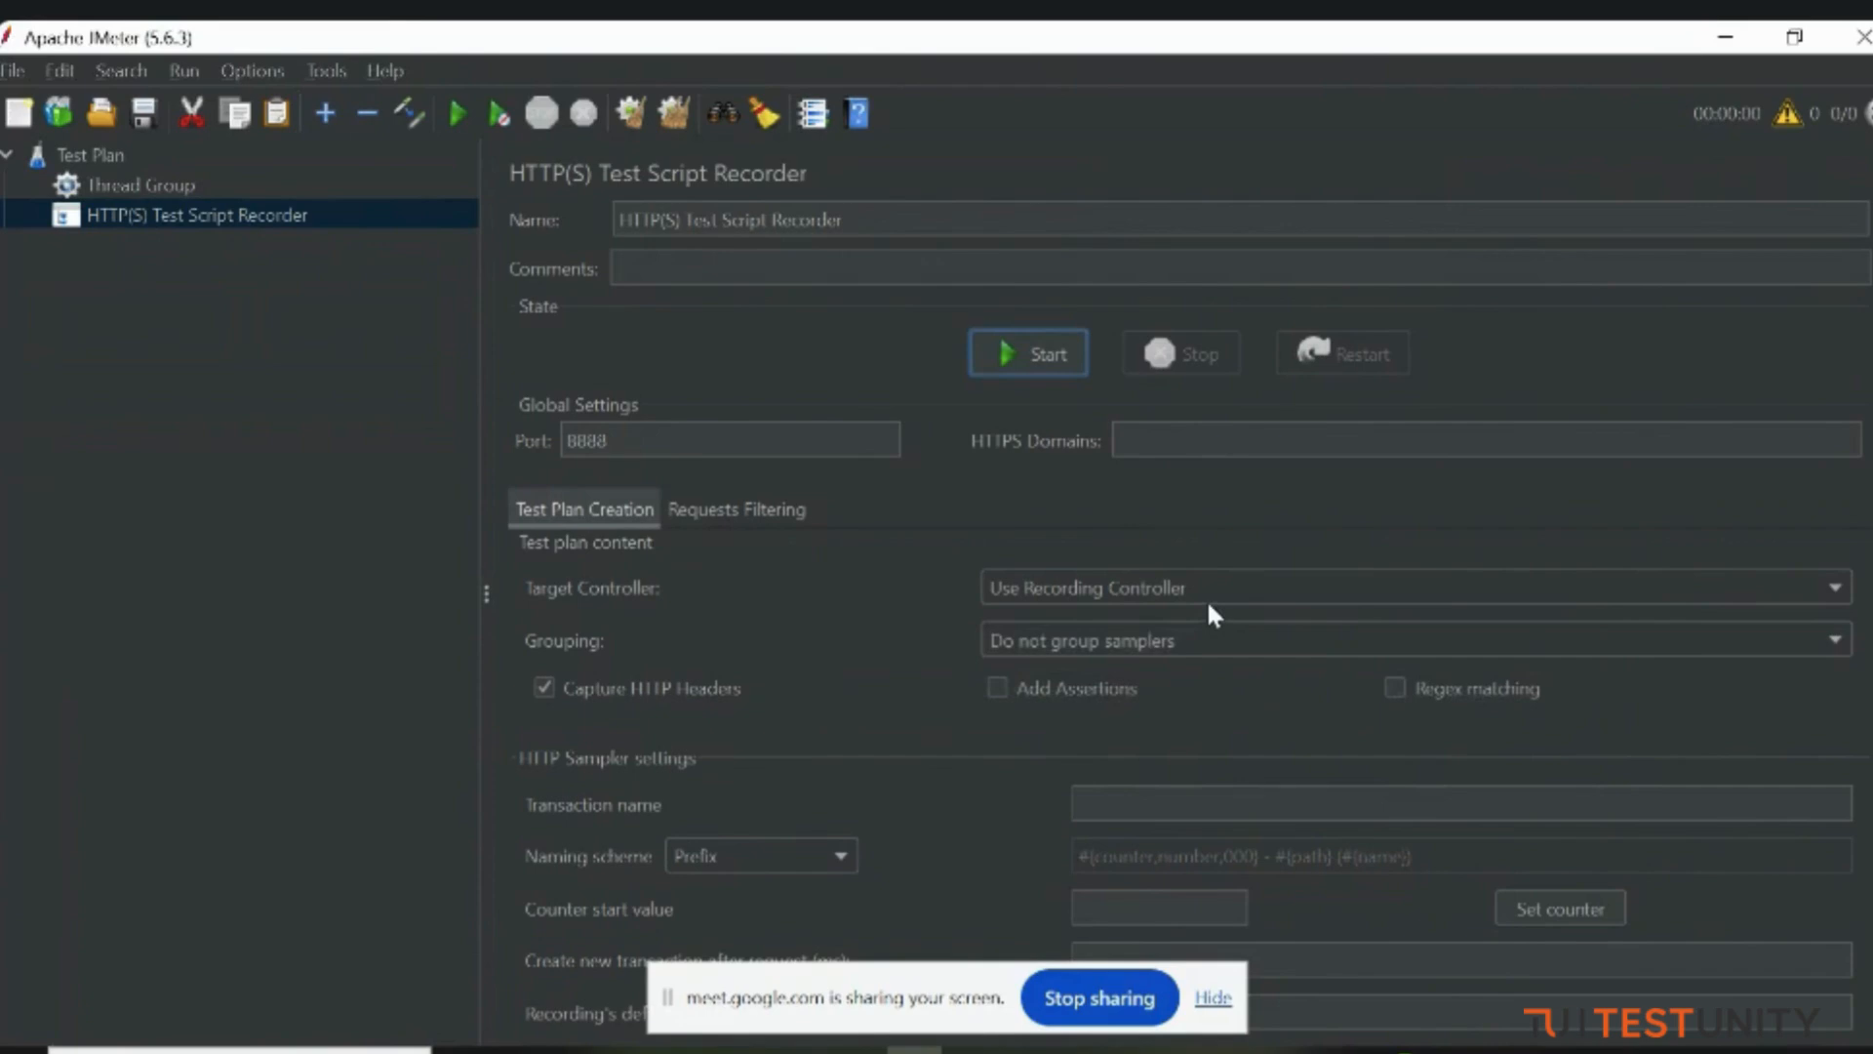
click(1206, 596)
click(819, 583)
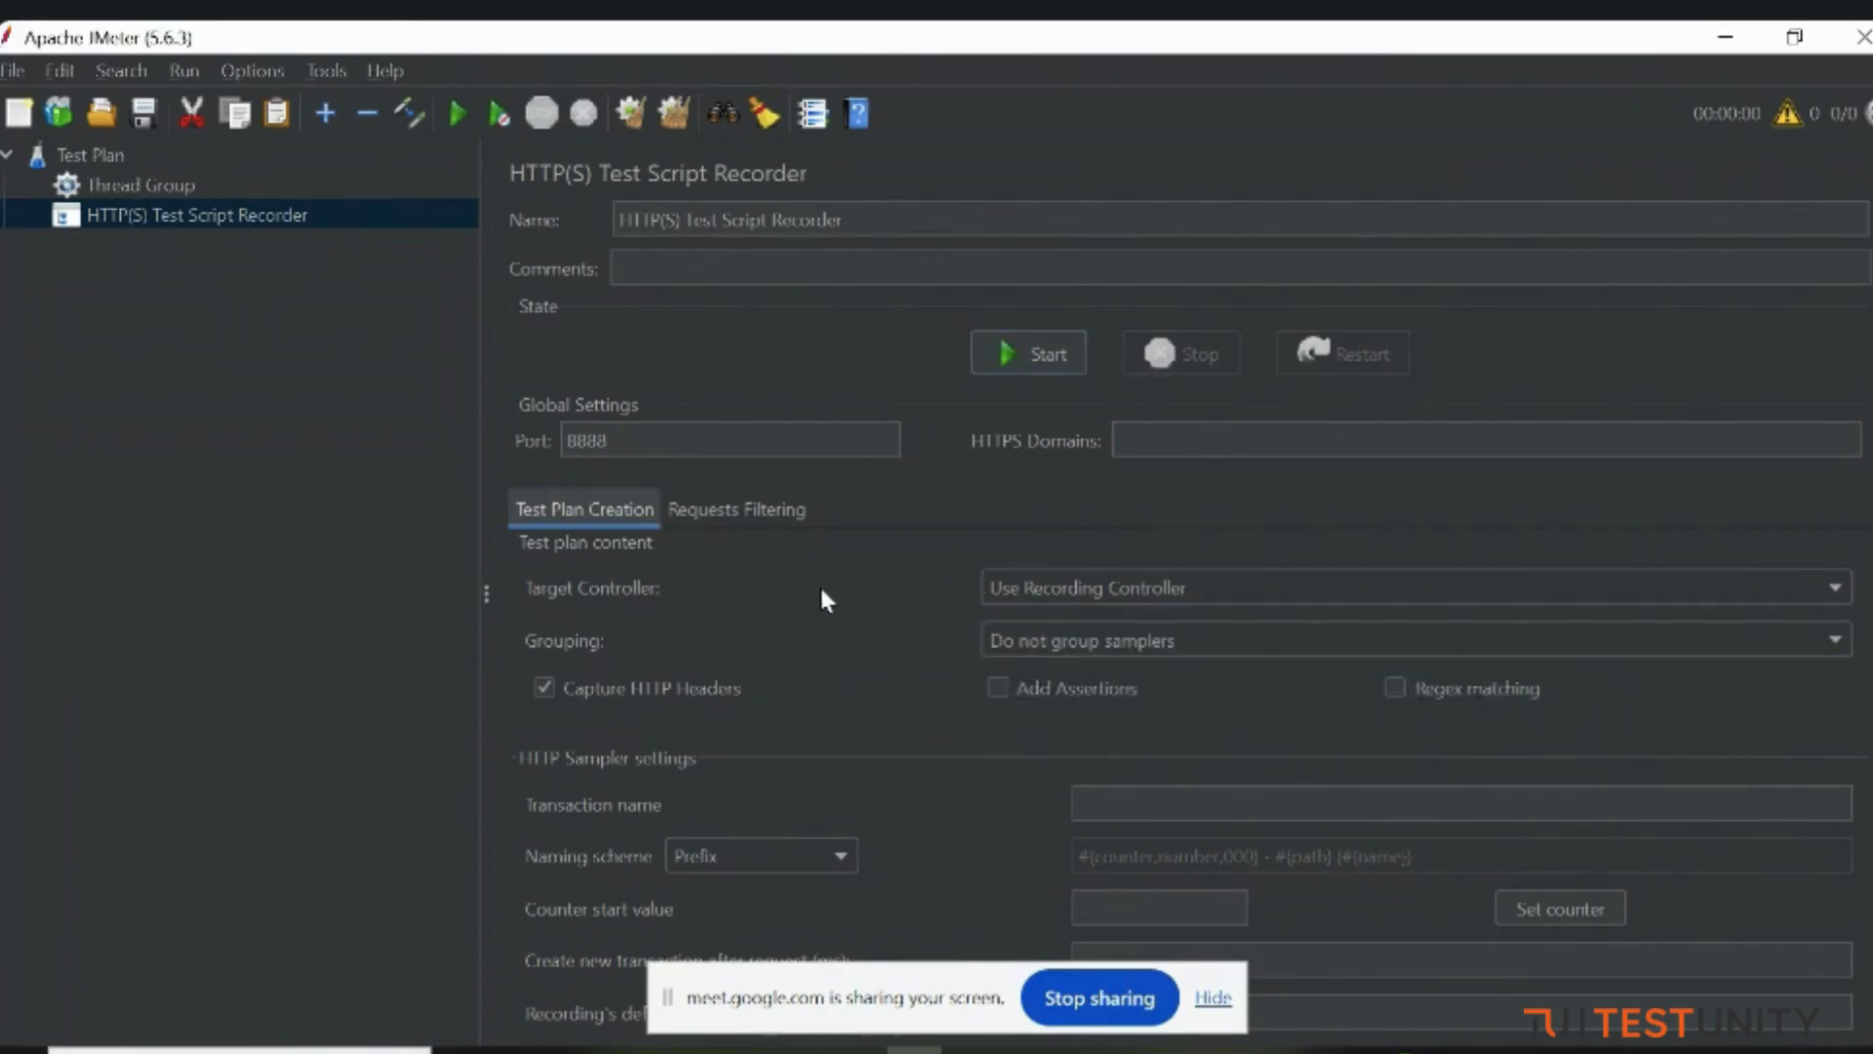
click(1128, 588)
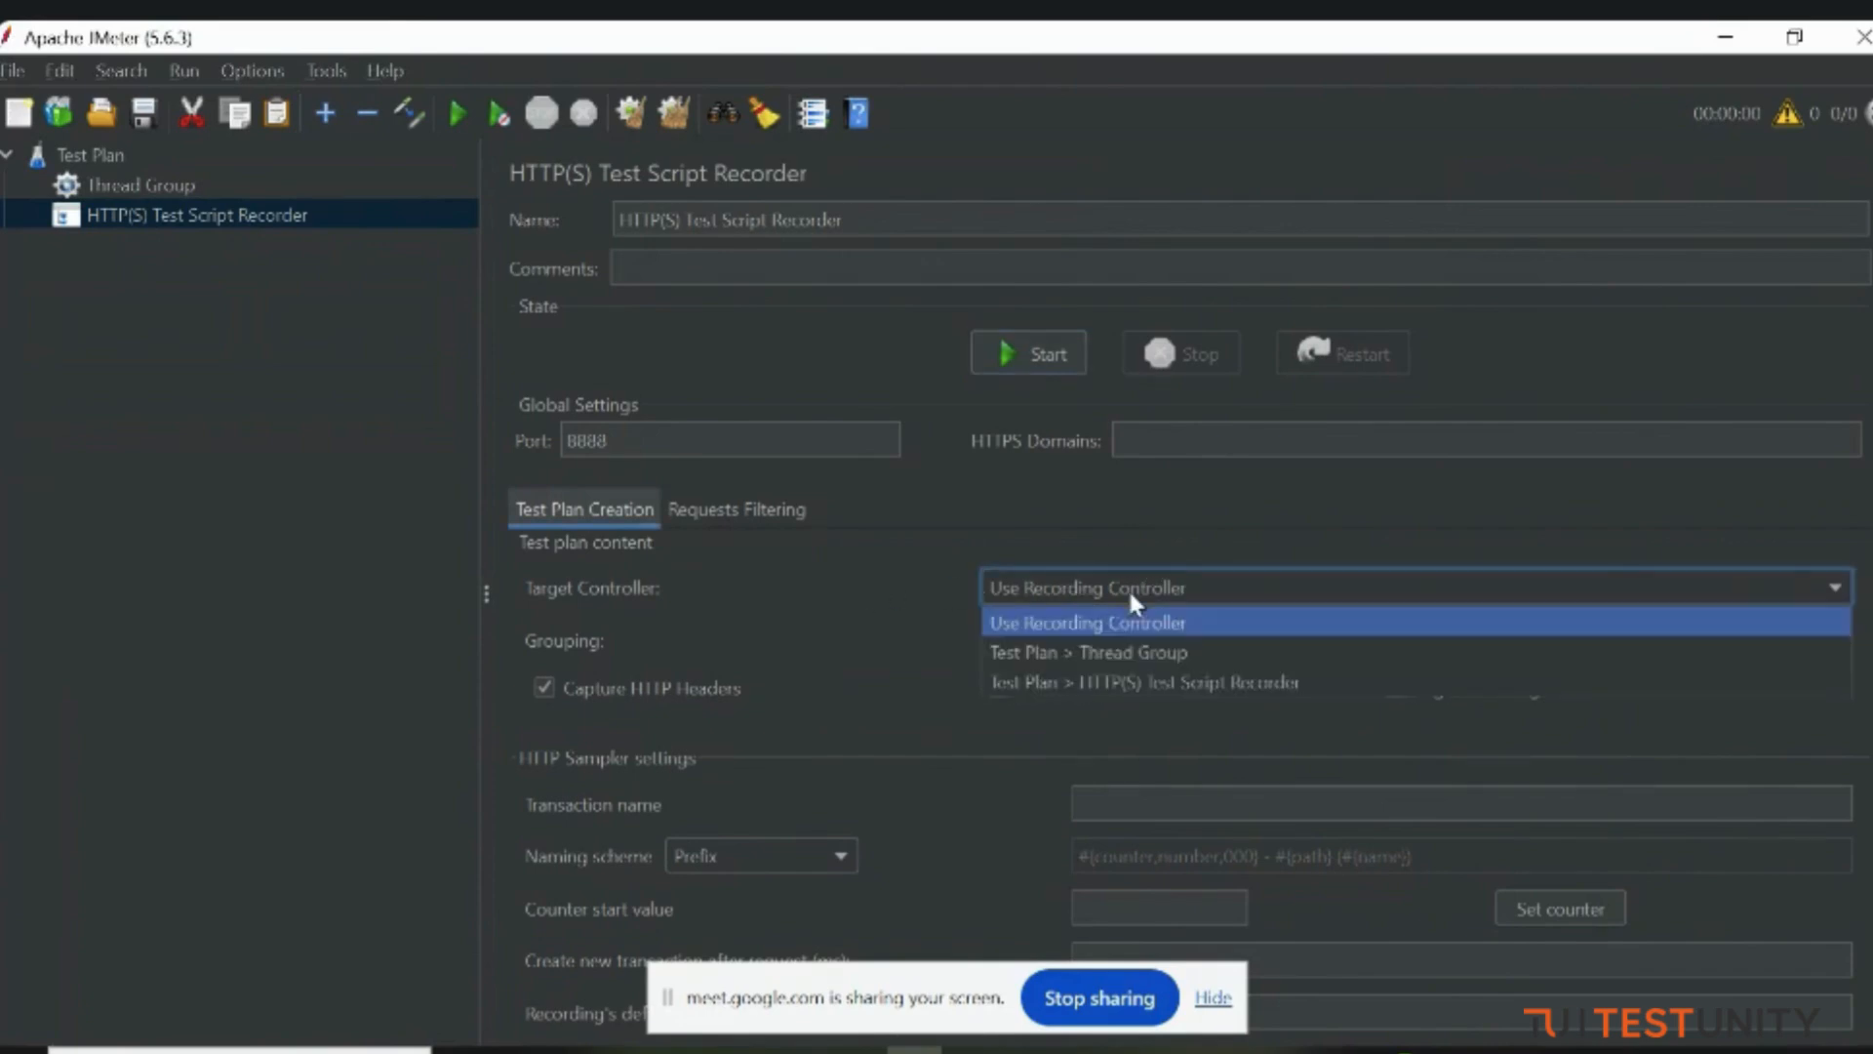
click(1161, 655)
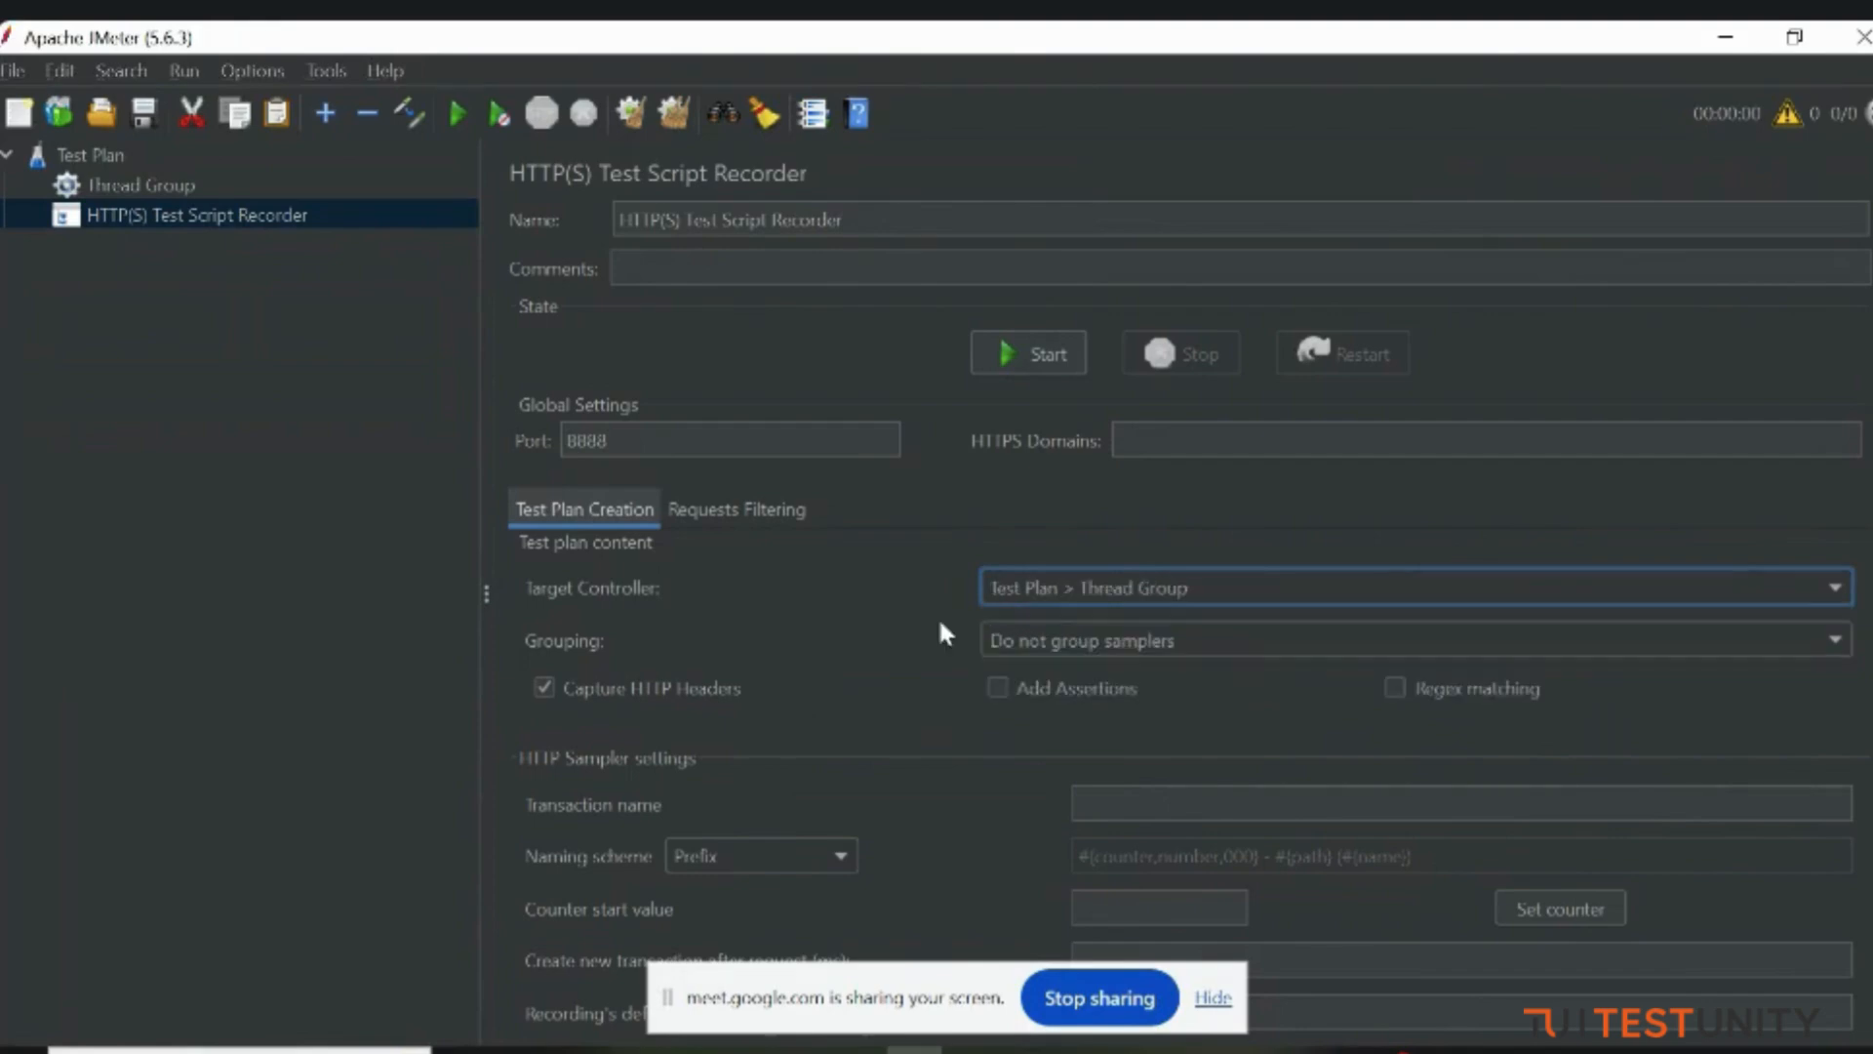
Step: Review the thread group, keep Test Plan > Thread Group as the recorder's target controller and start recording
click(127, 185)
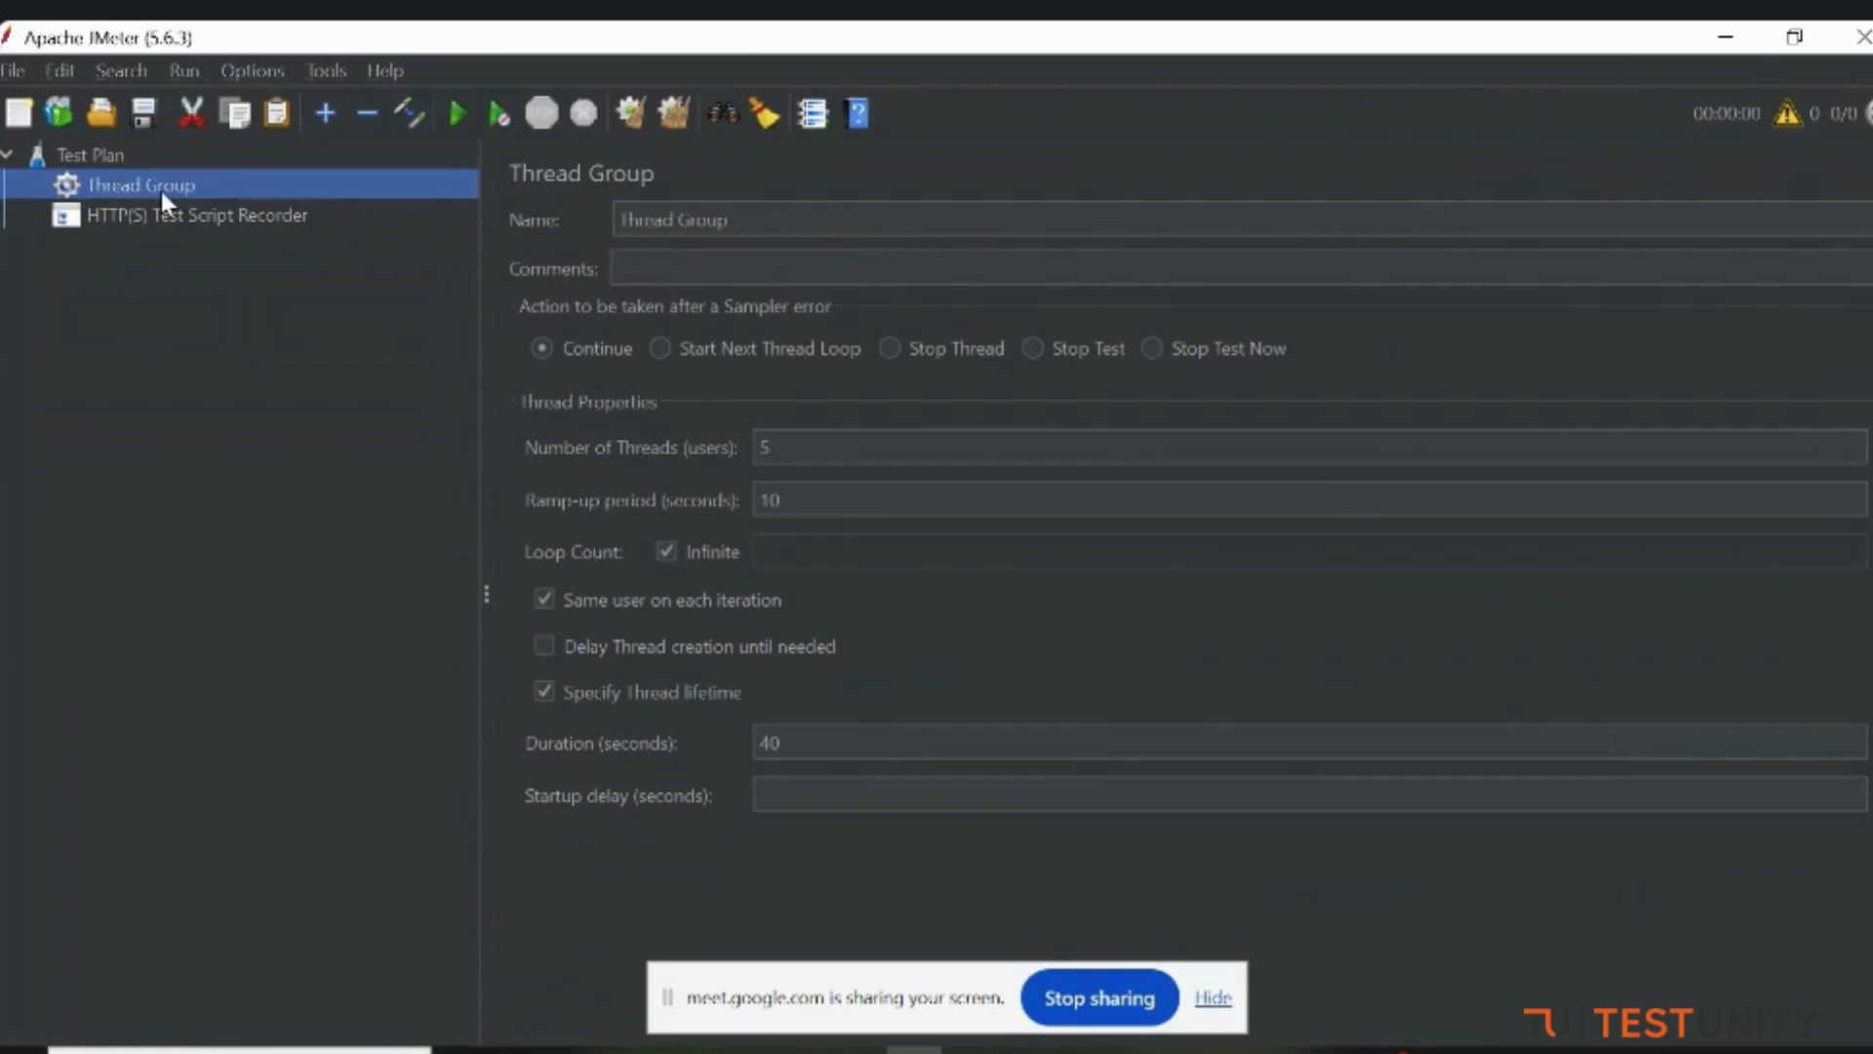
click(263, 219)
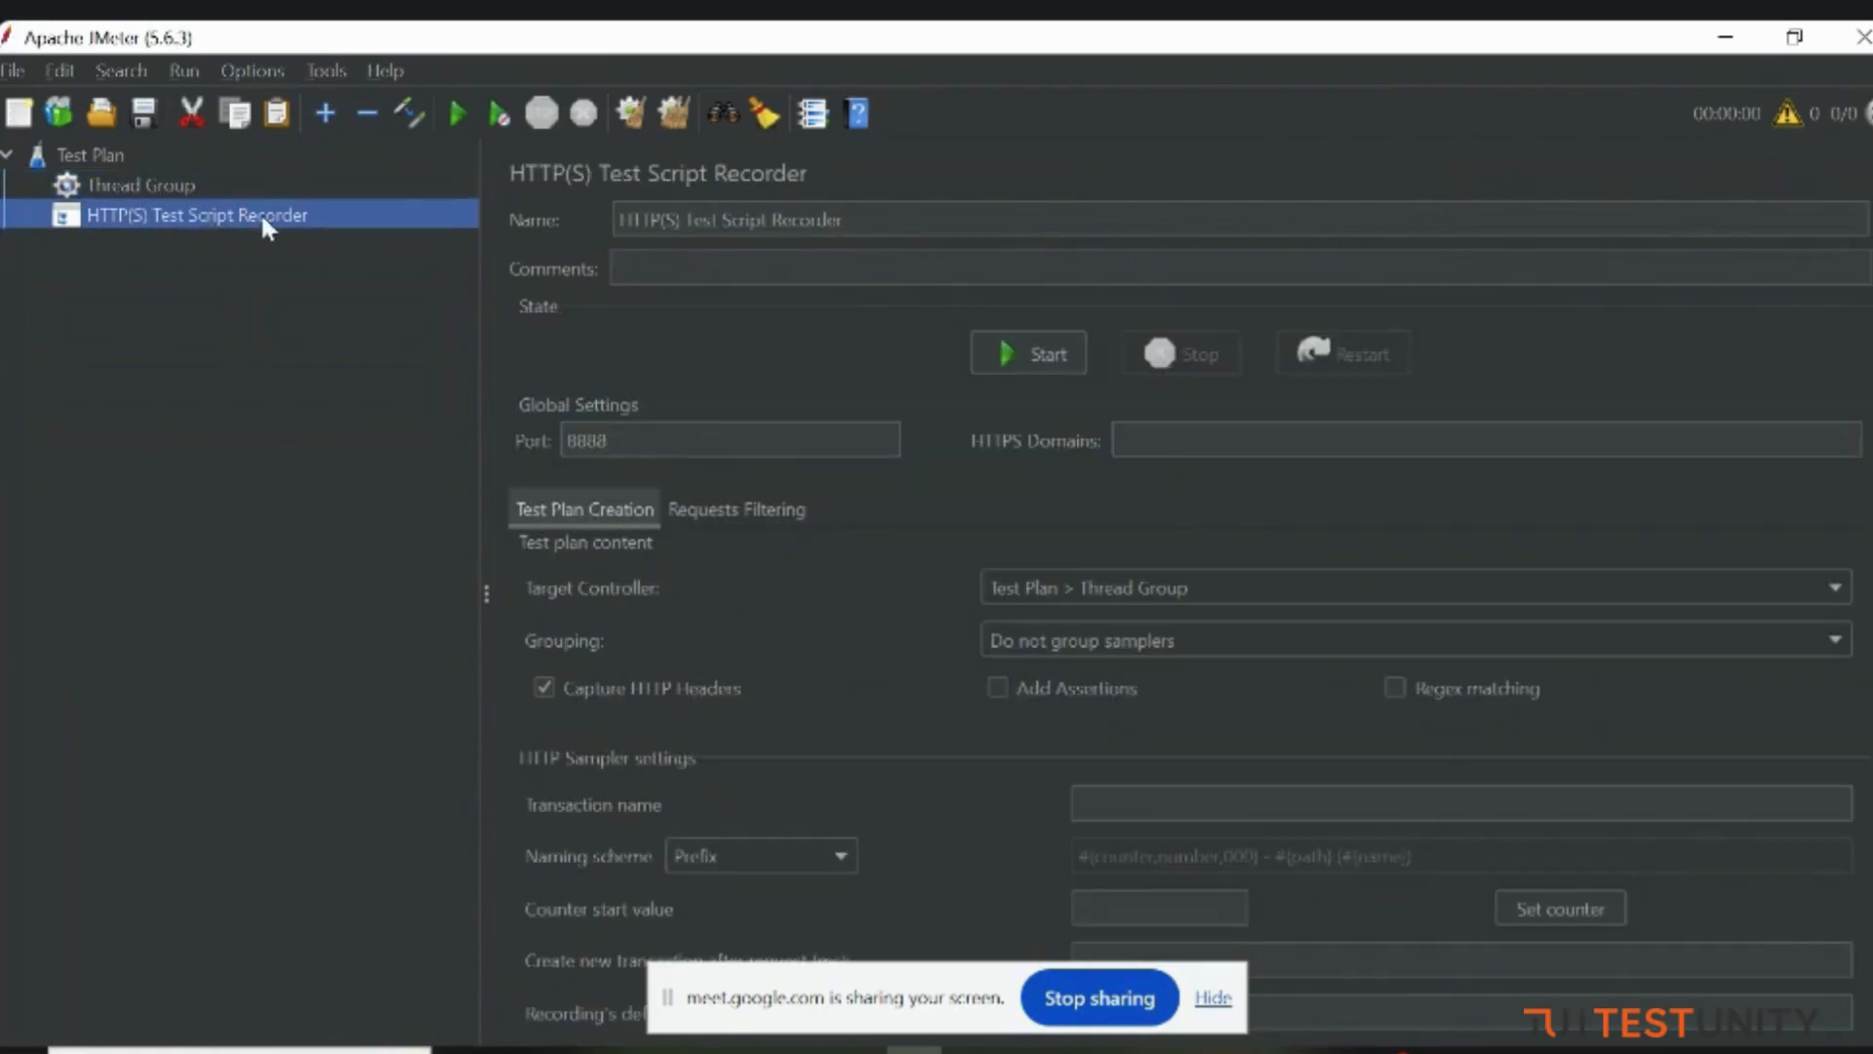
click(1190, 583)
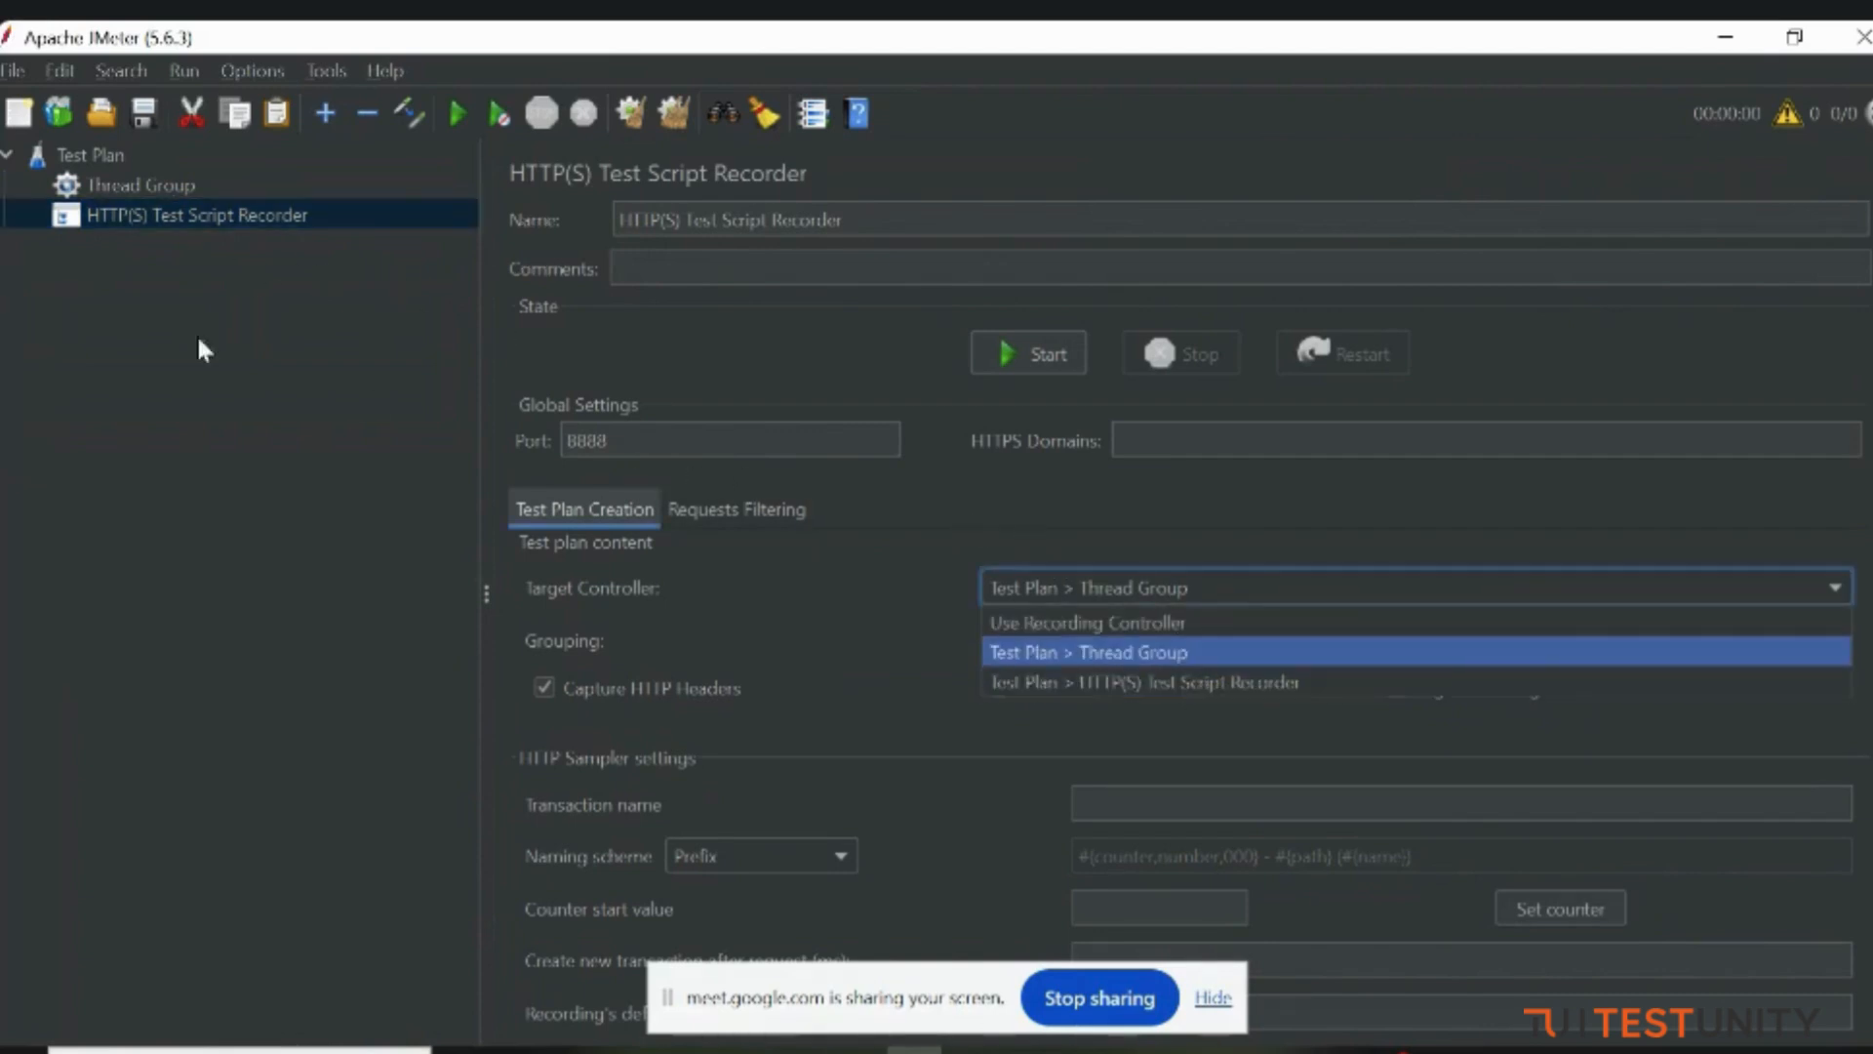
click(1169, 653)
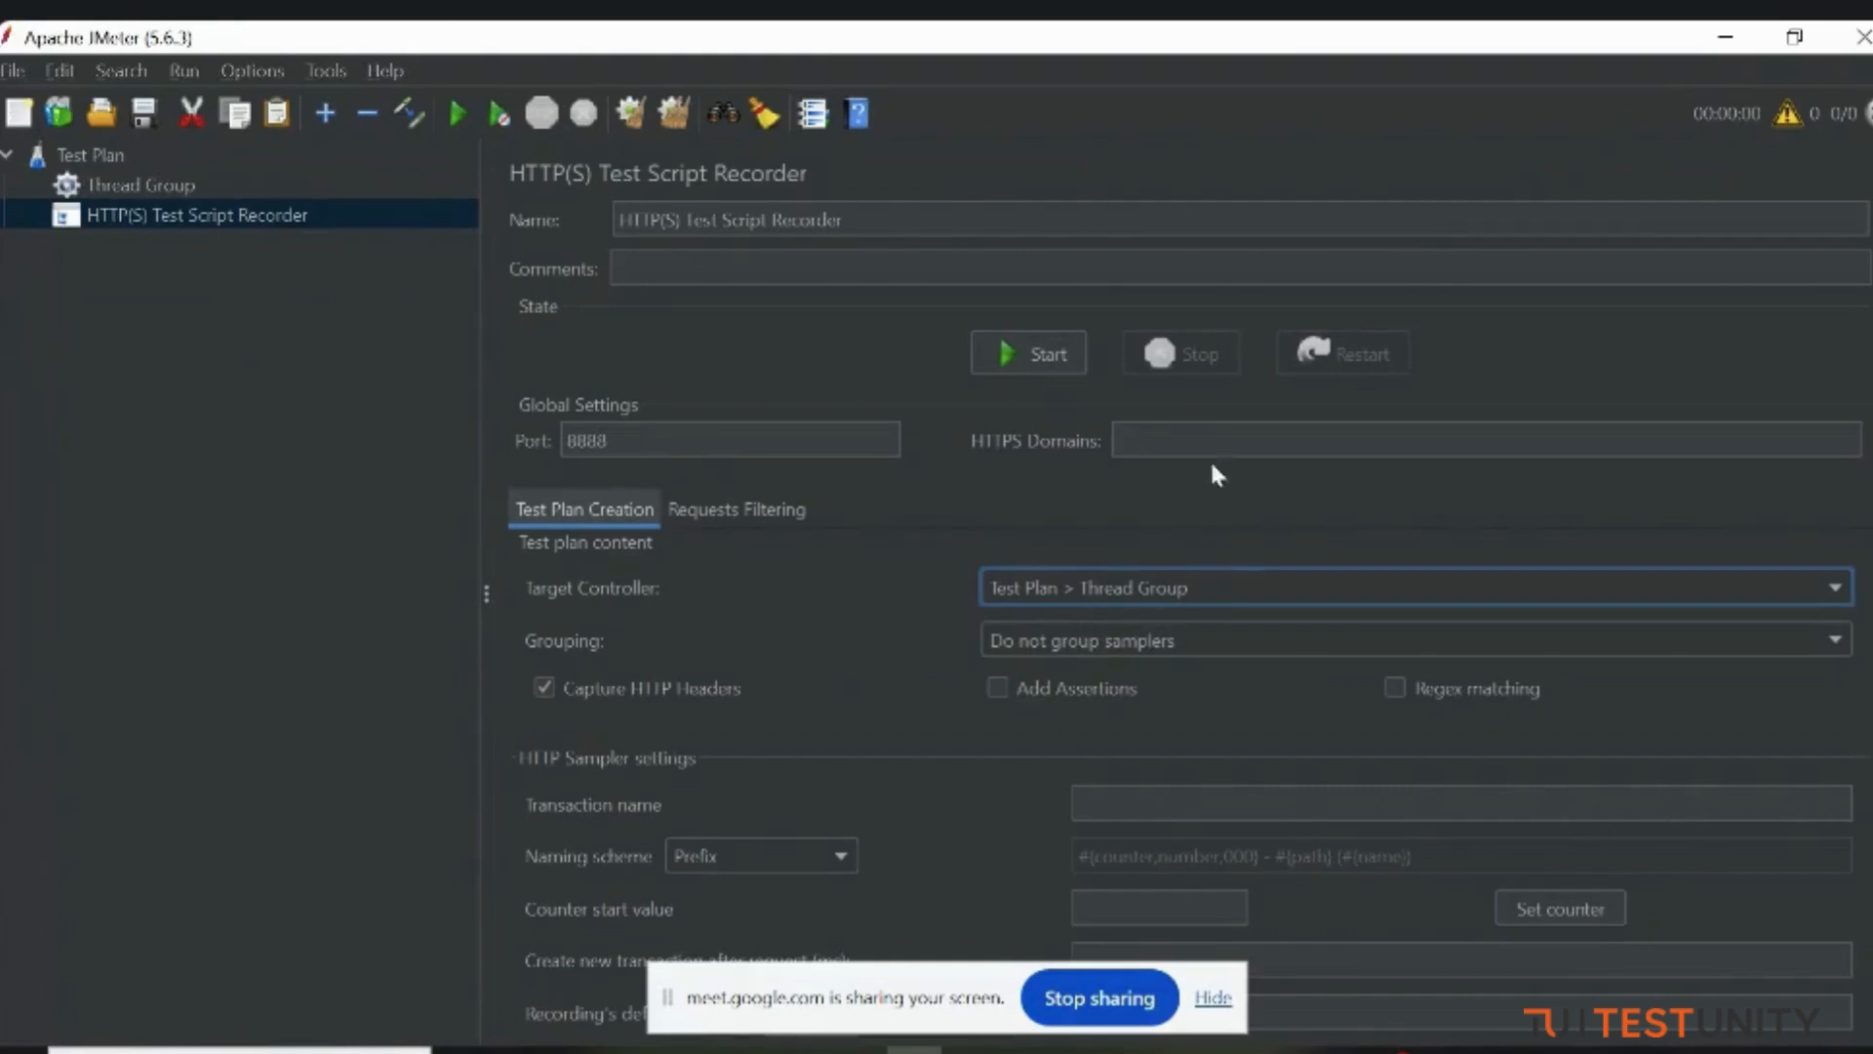
click(1015, 357)
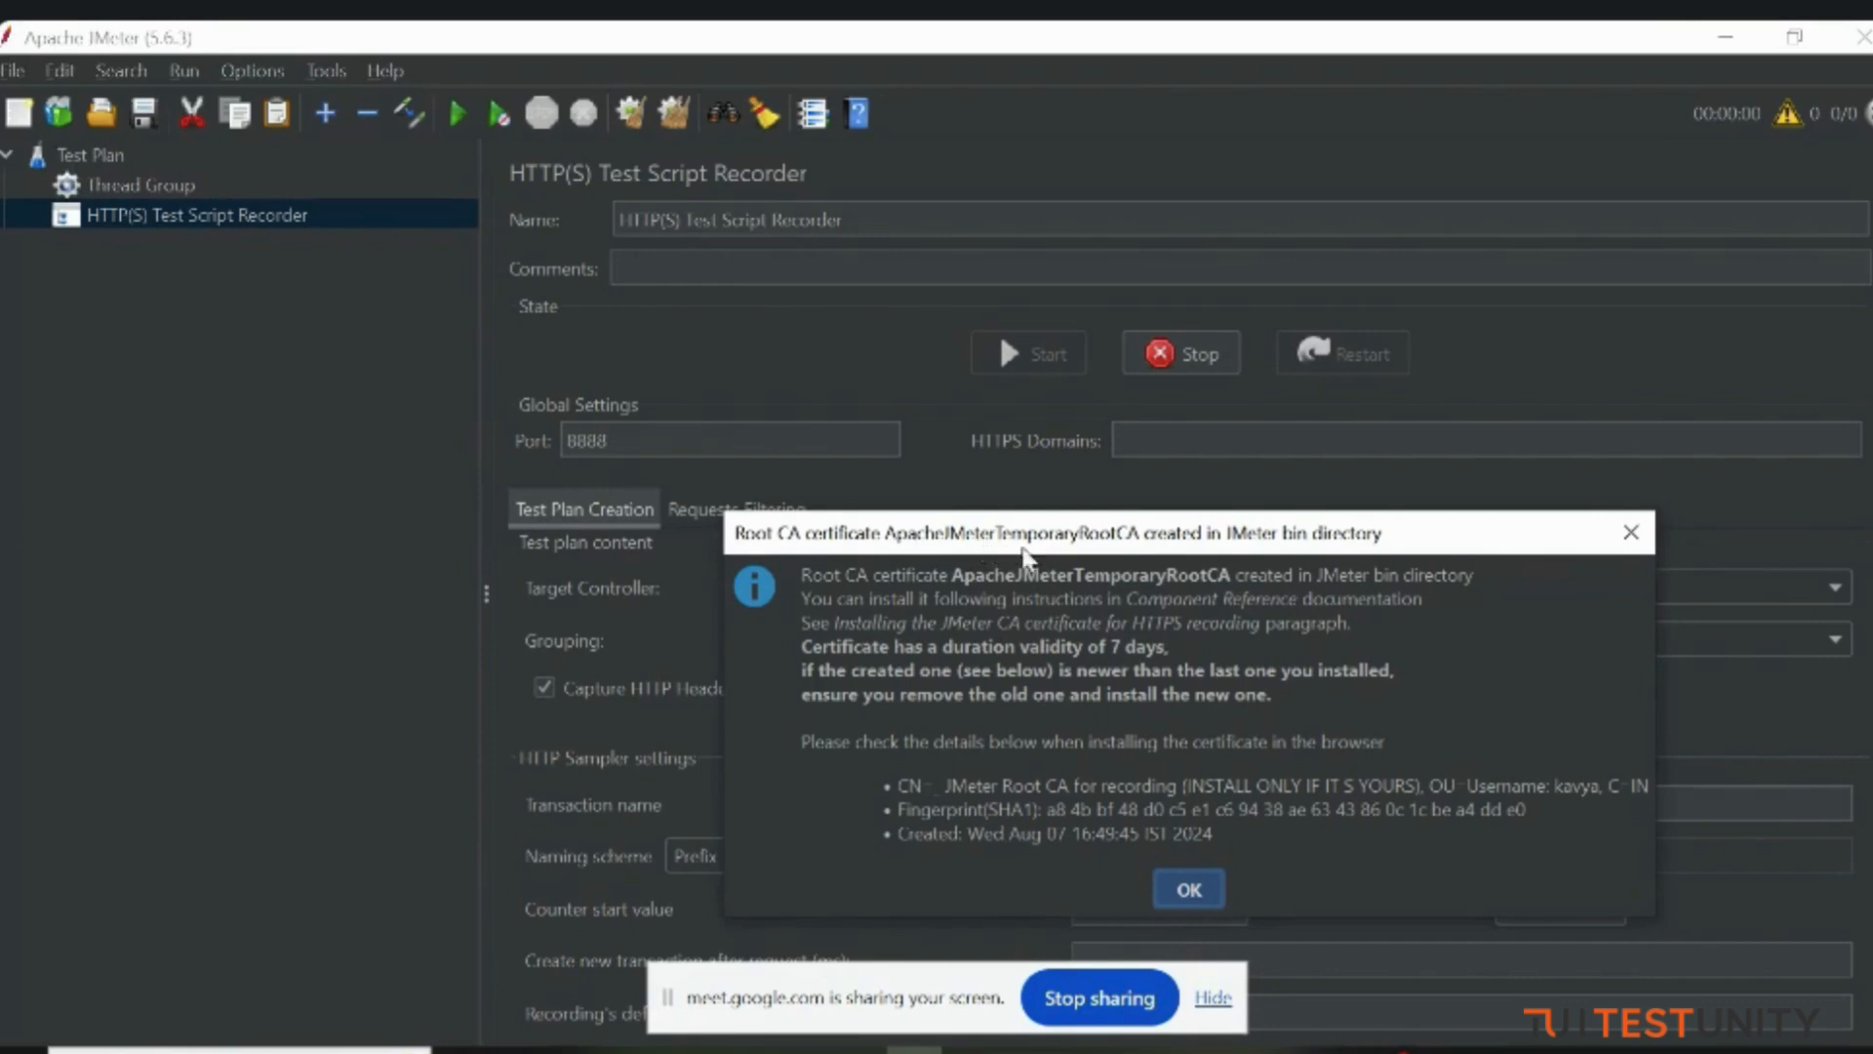
Step: Acknowledge the root CA certificate notice and stop the running recorder
key(Return)
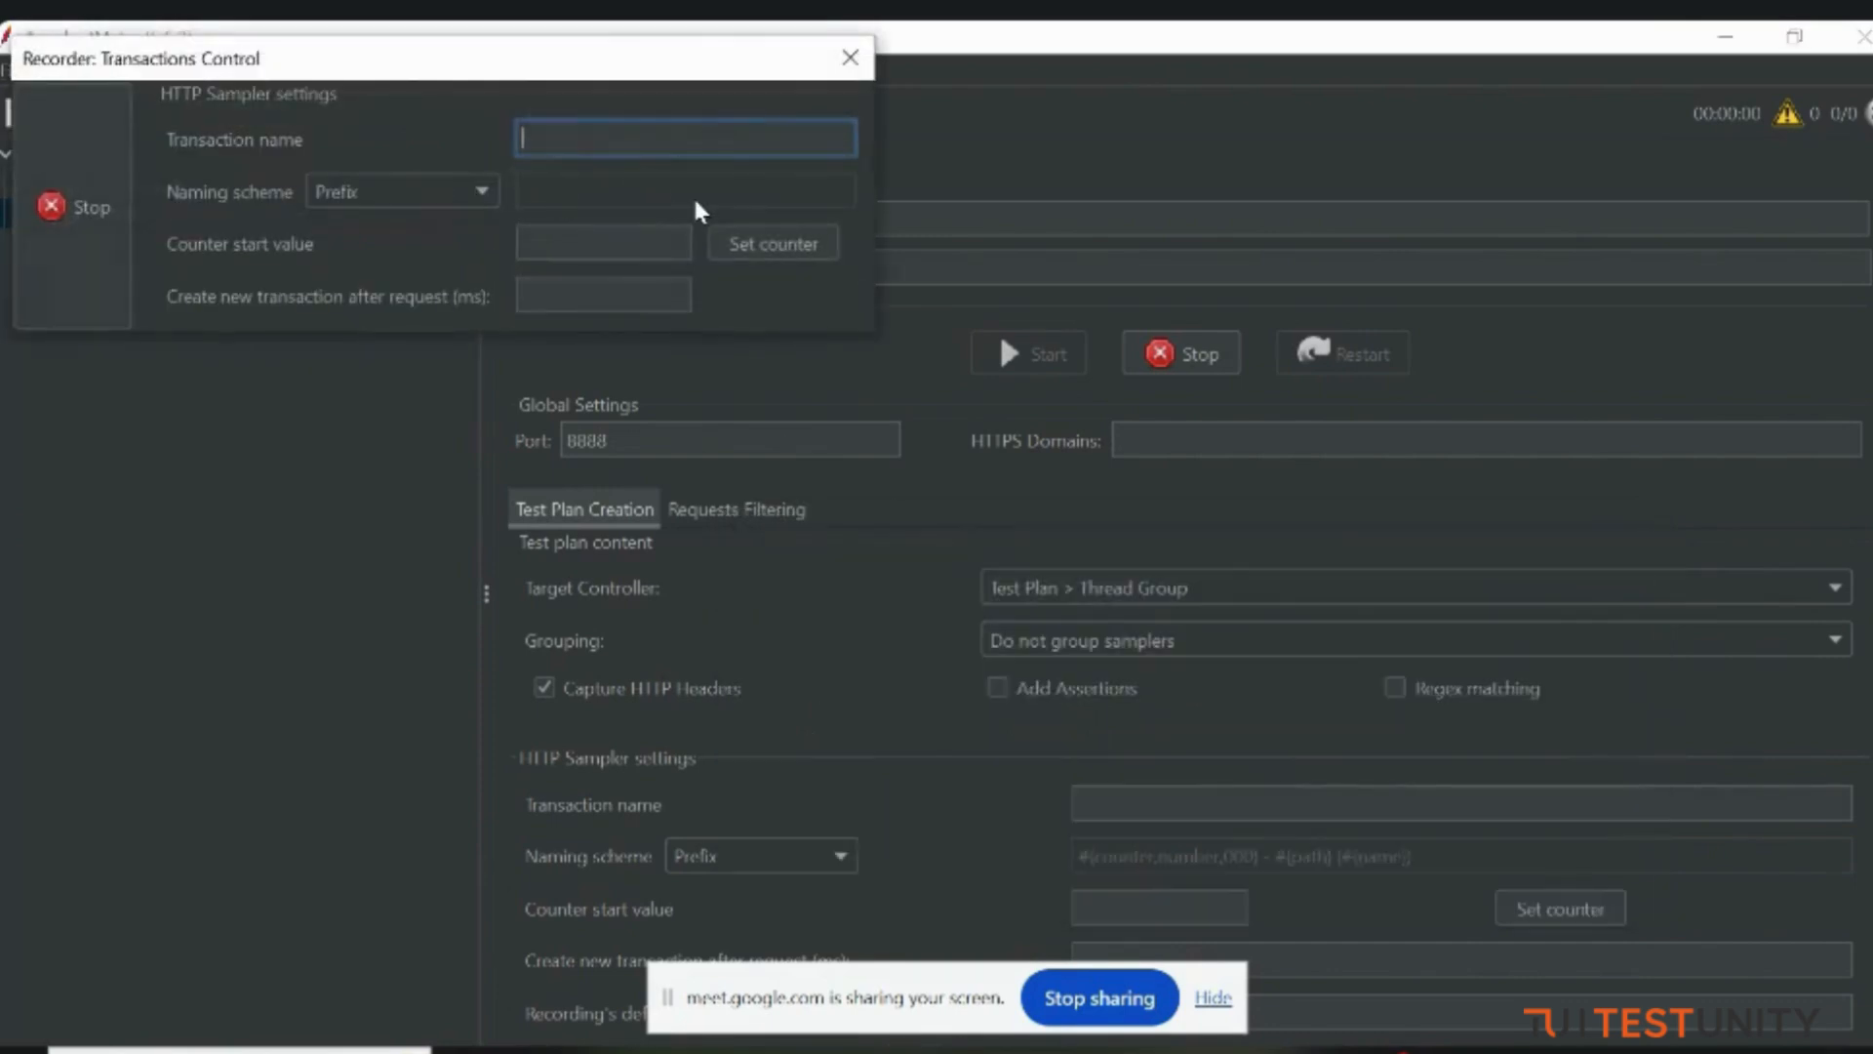
click(105, 220)
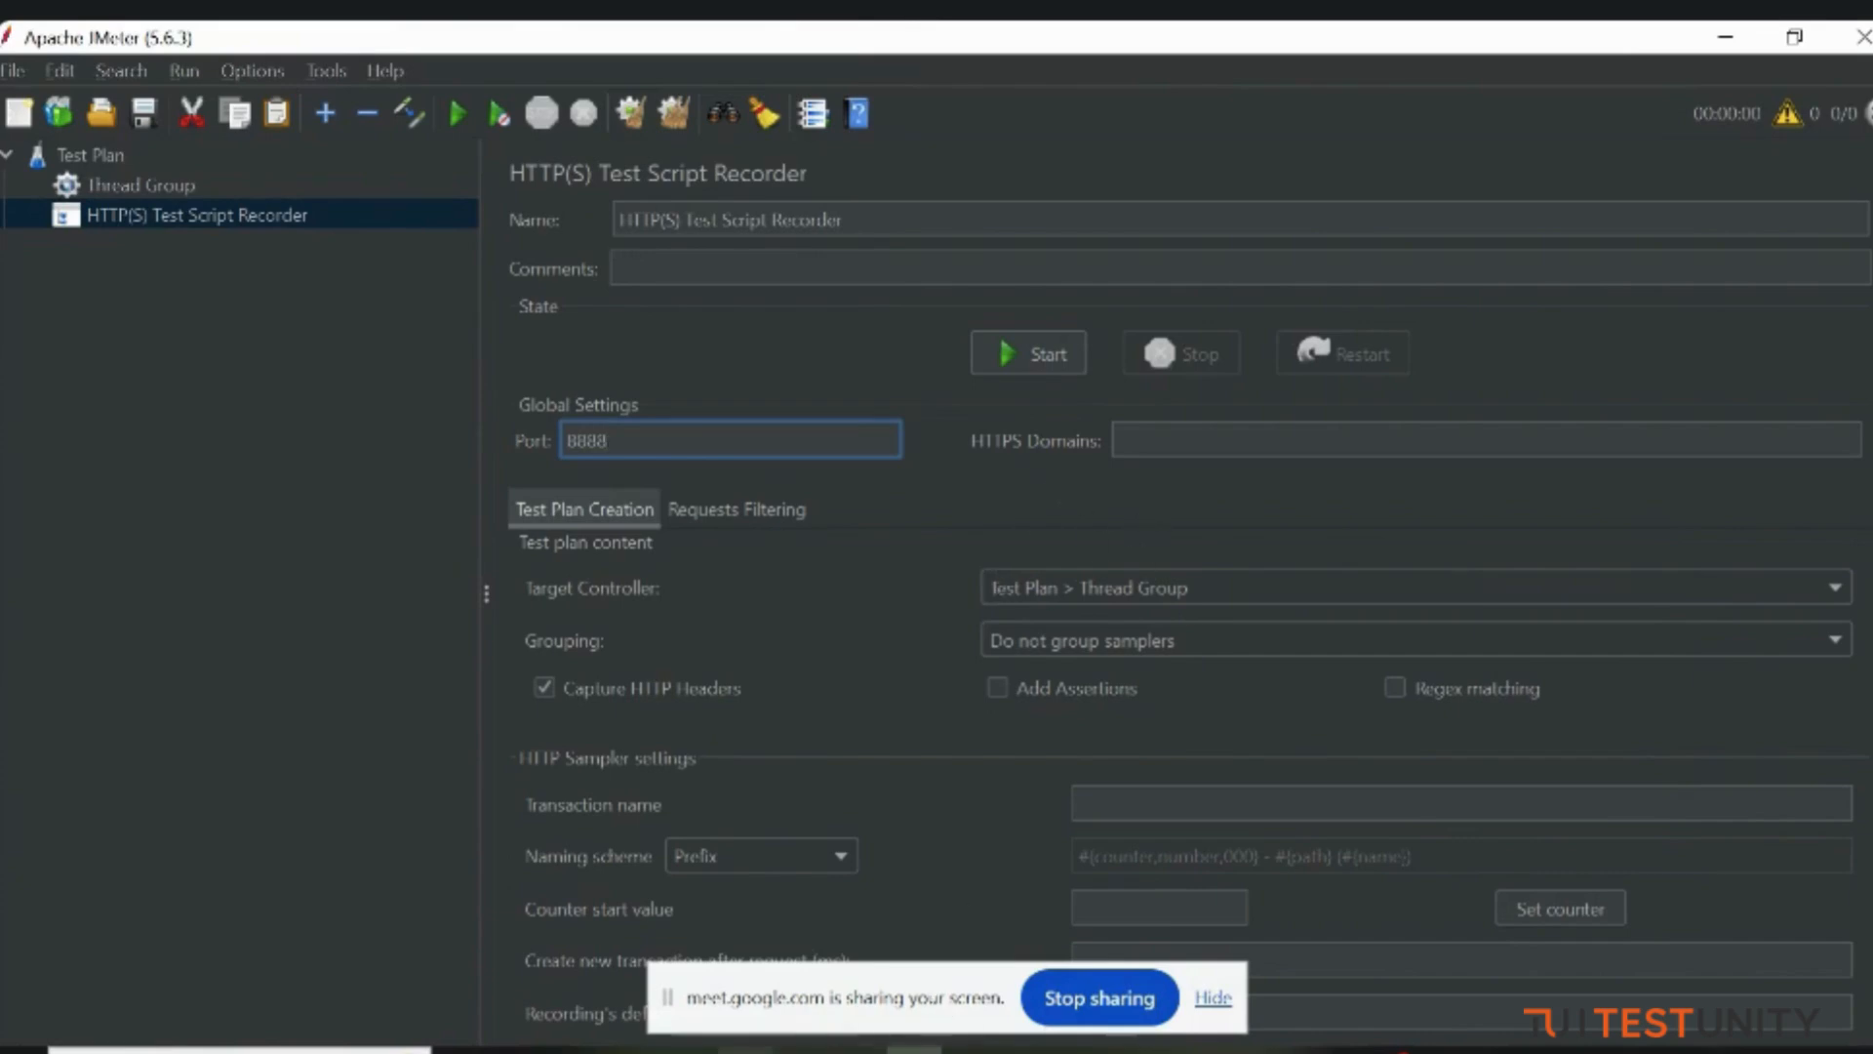
Step: Locate the ApacheJMeterTemporaryRootCA certificate in File Explorer, in the apache-jmeter-5.6.3 bin folder on the D: drive, and minimize the window
mouse_move(574, 1050)
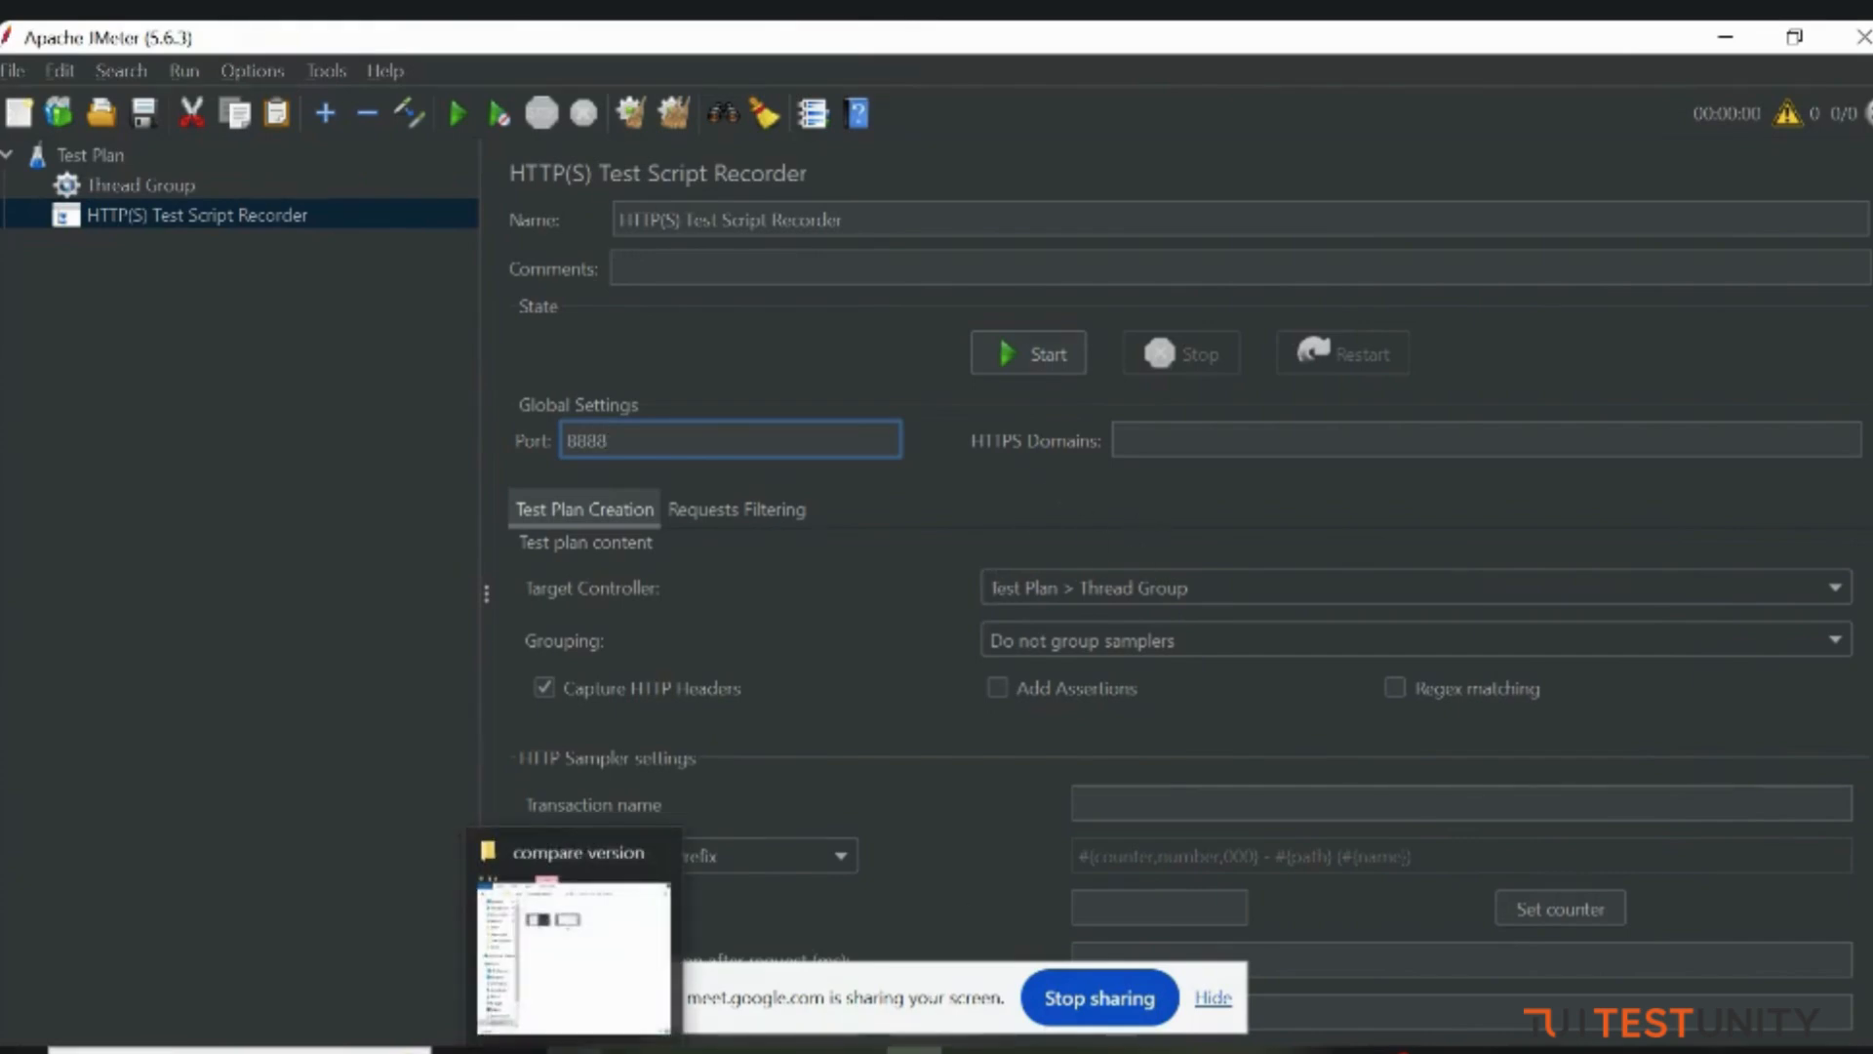
click(574, 956)
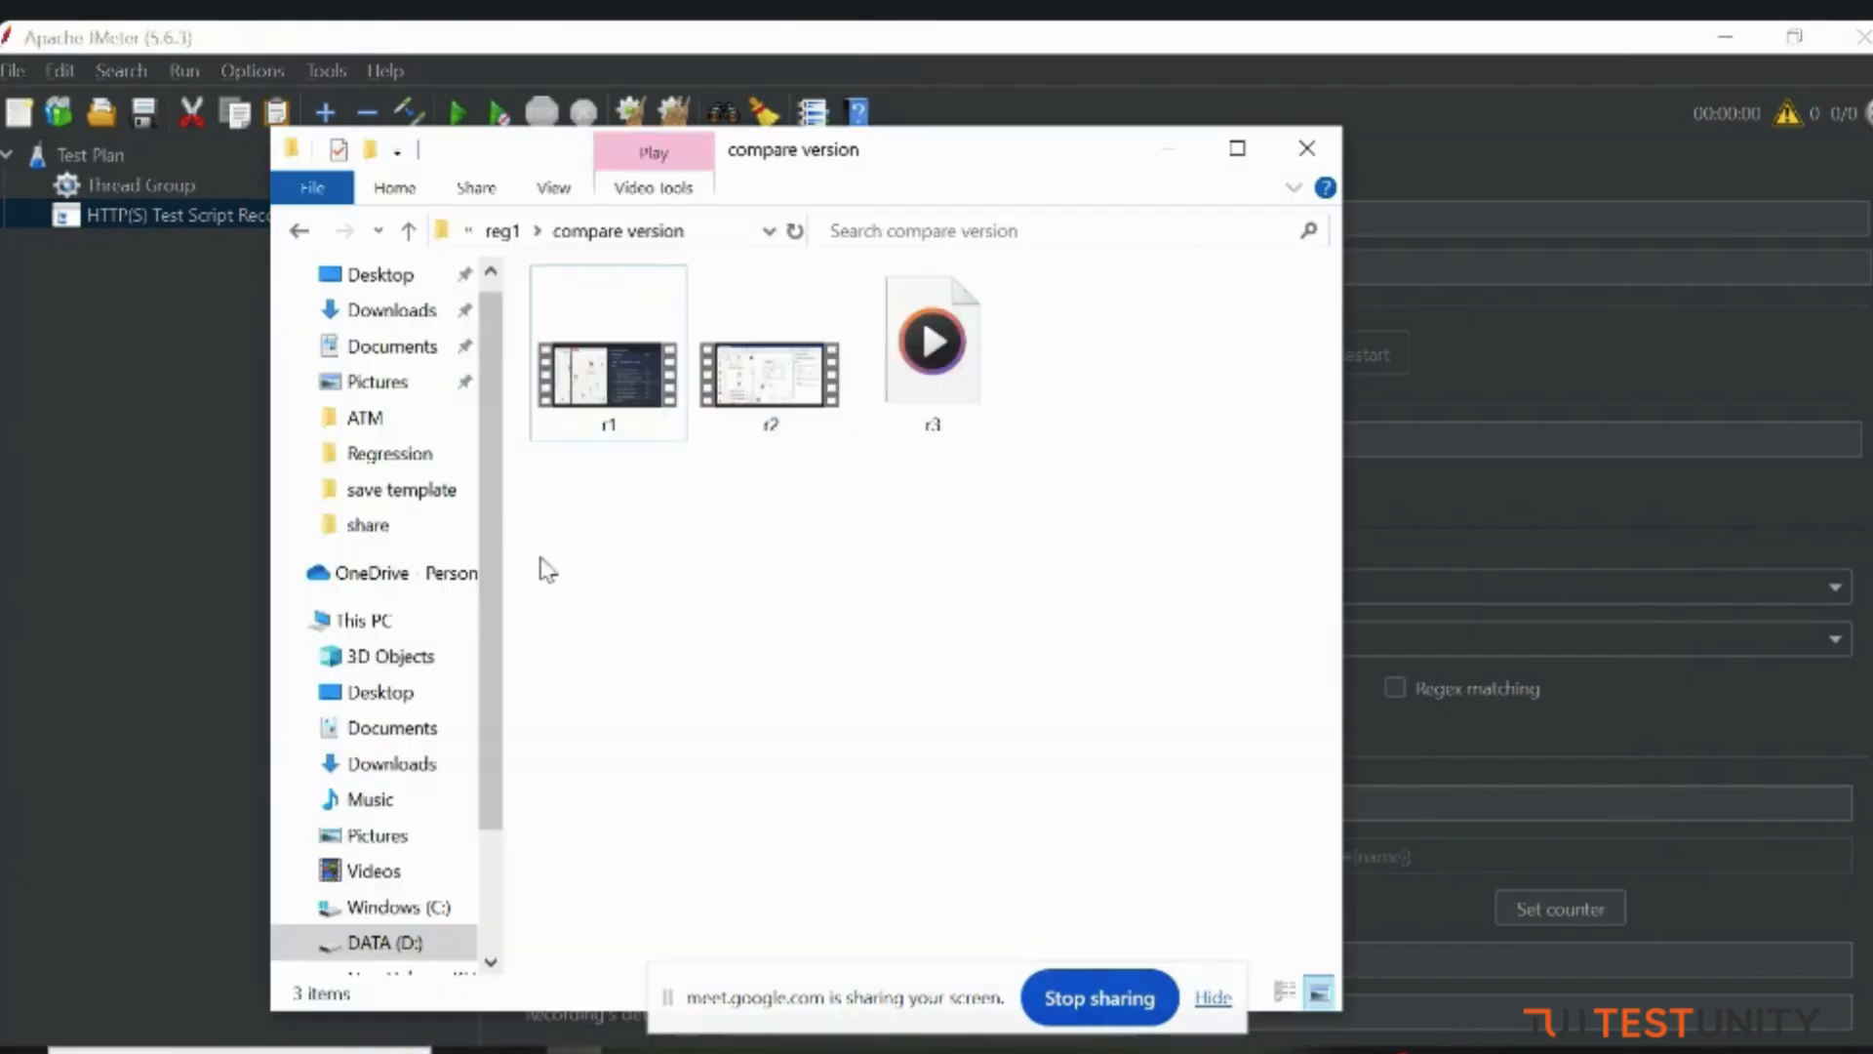
click(383, 943)
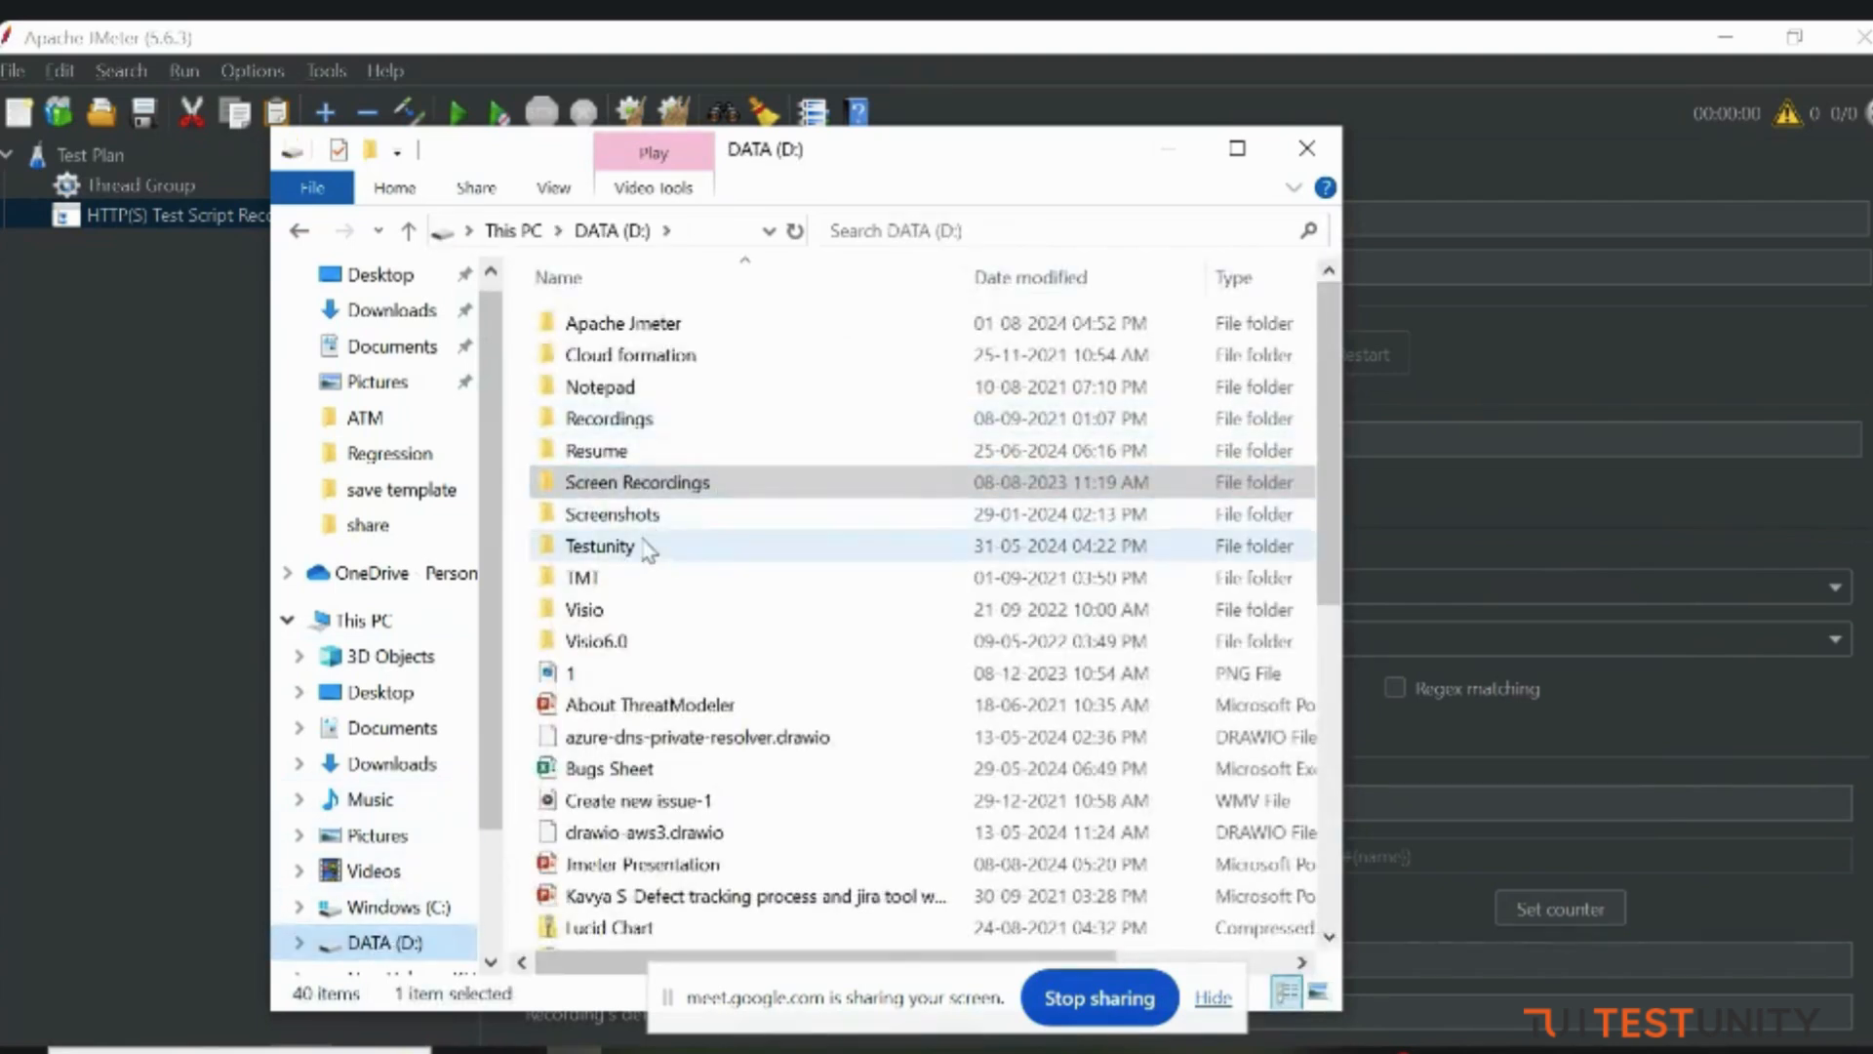
double_click(676, 327)
double_click(730, 323)
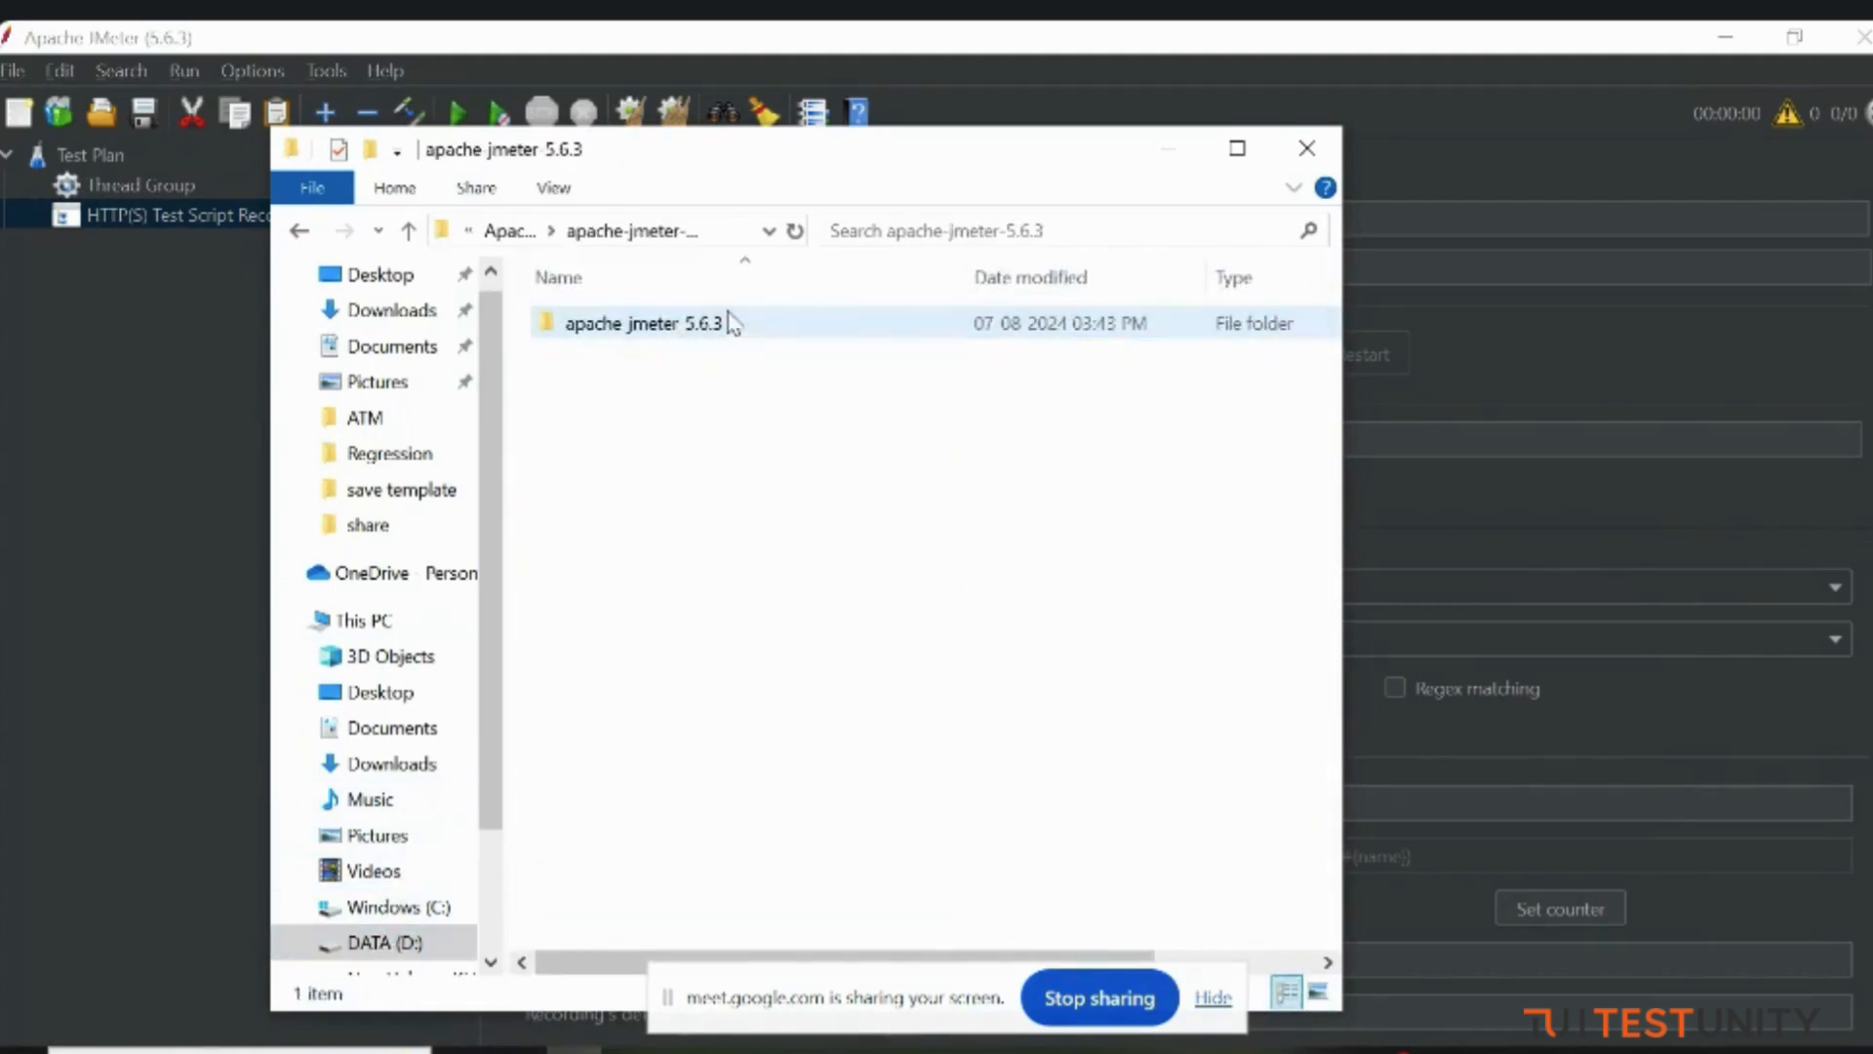
double_click(734, 323)
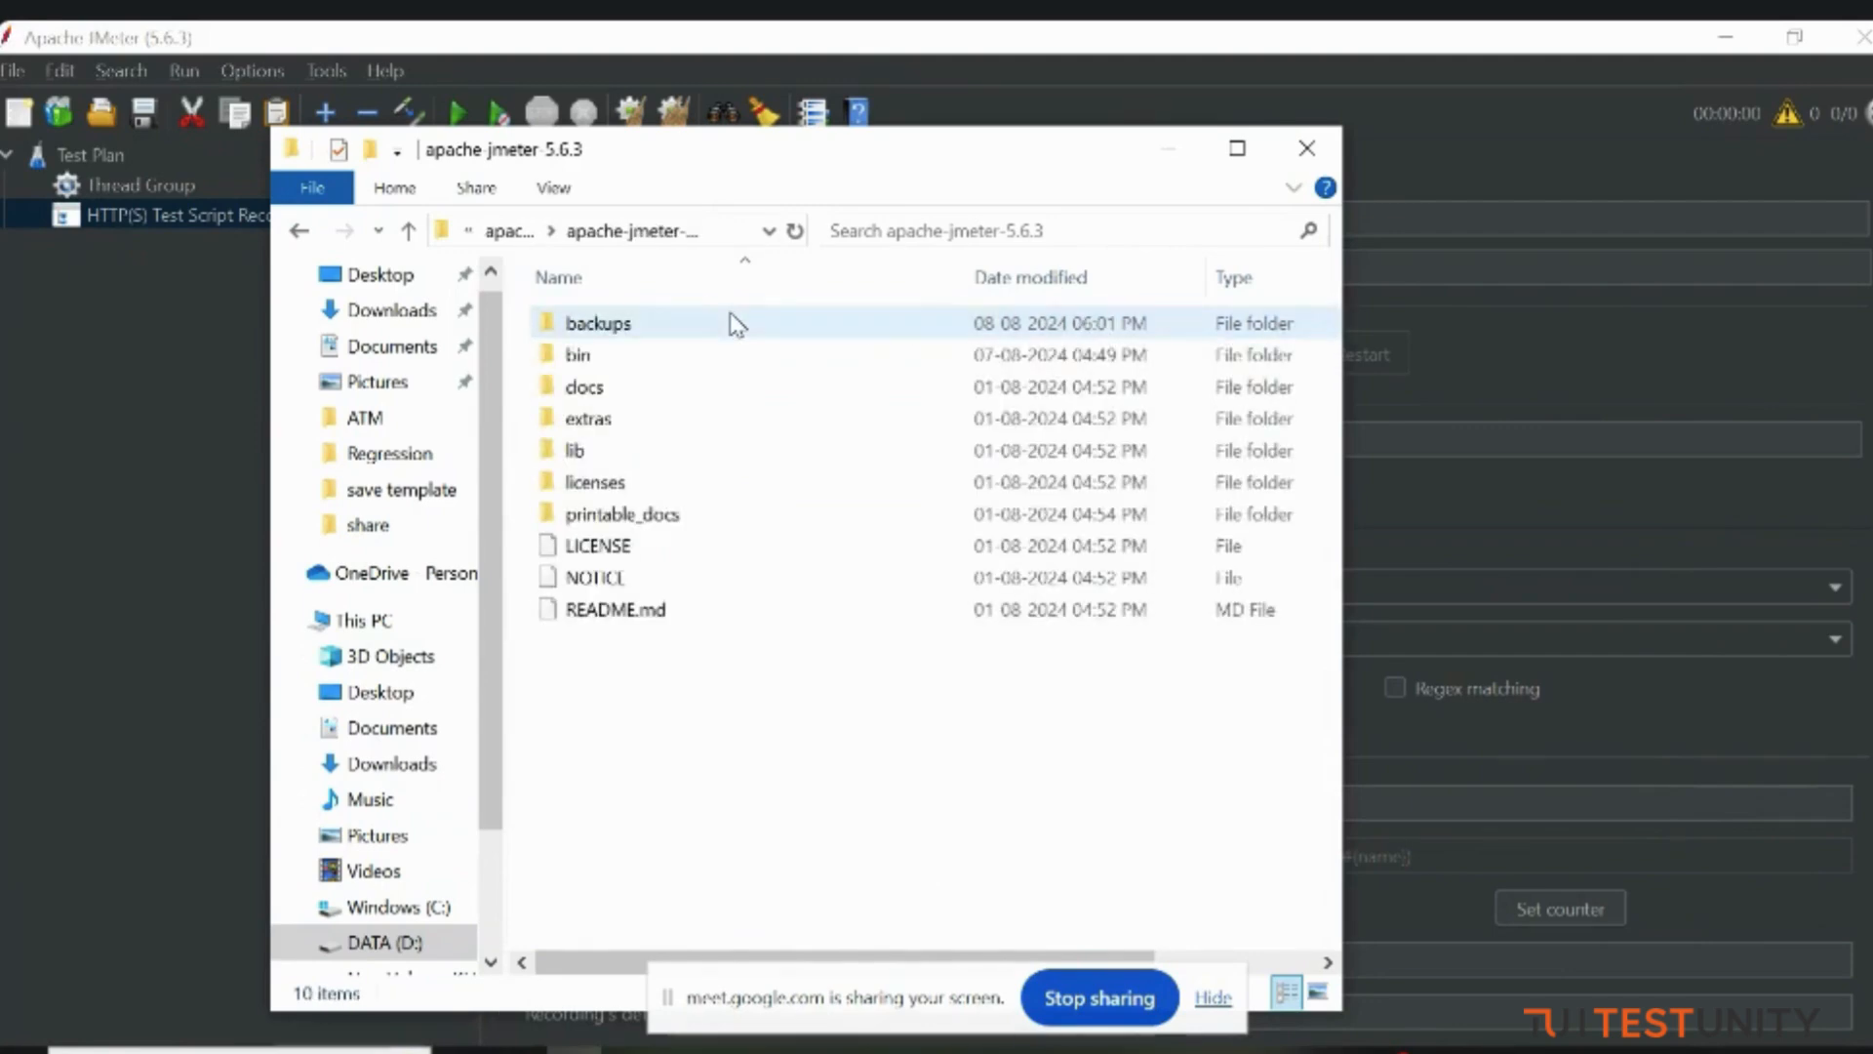
double_click(639, 357)
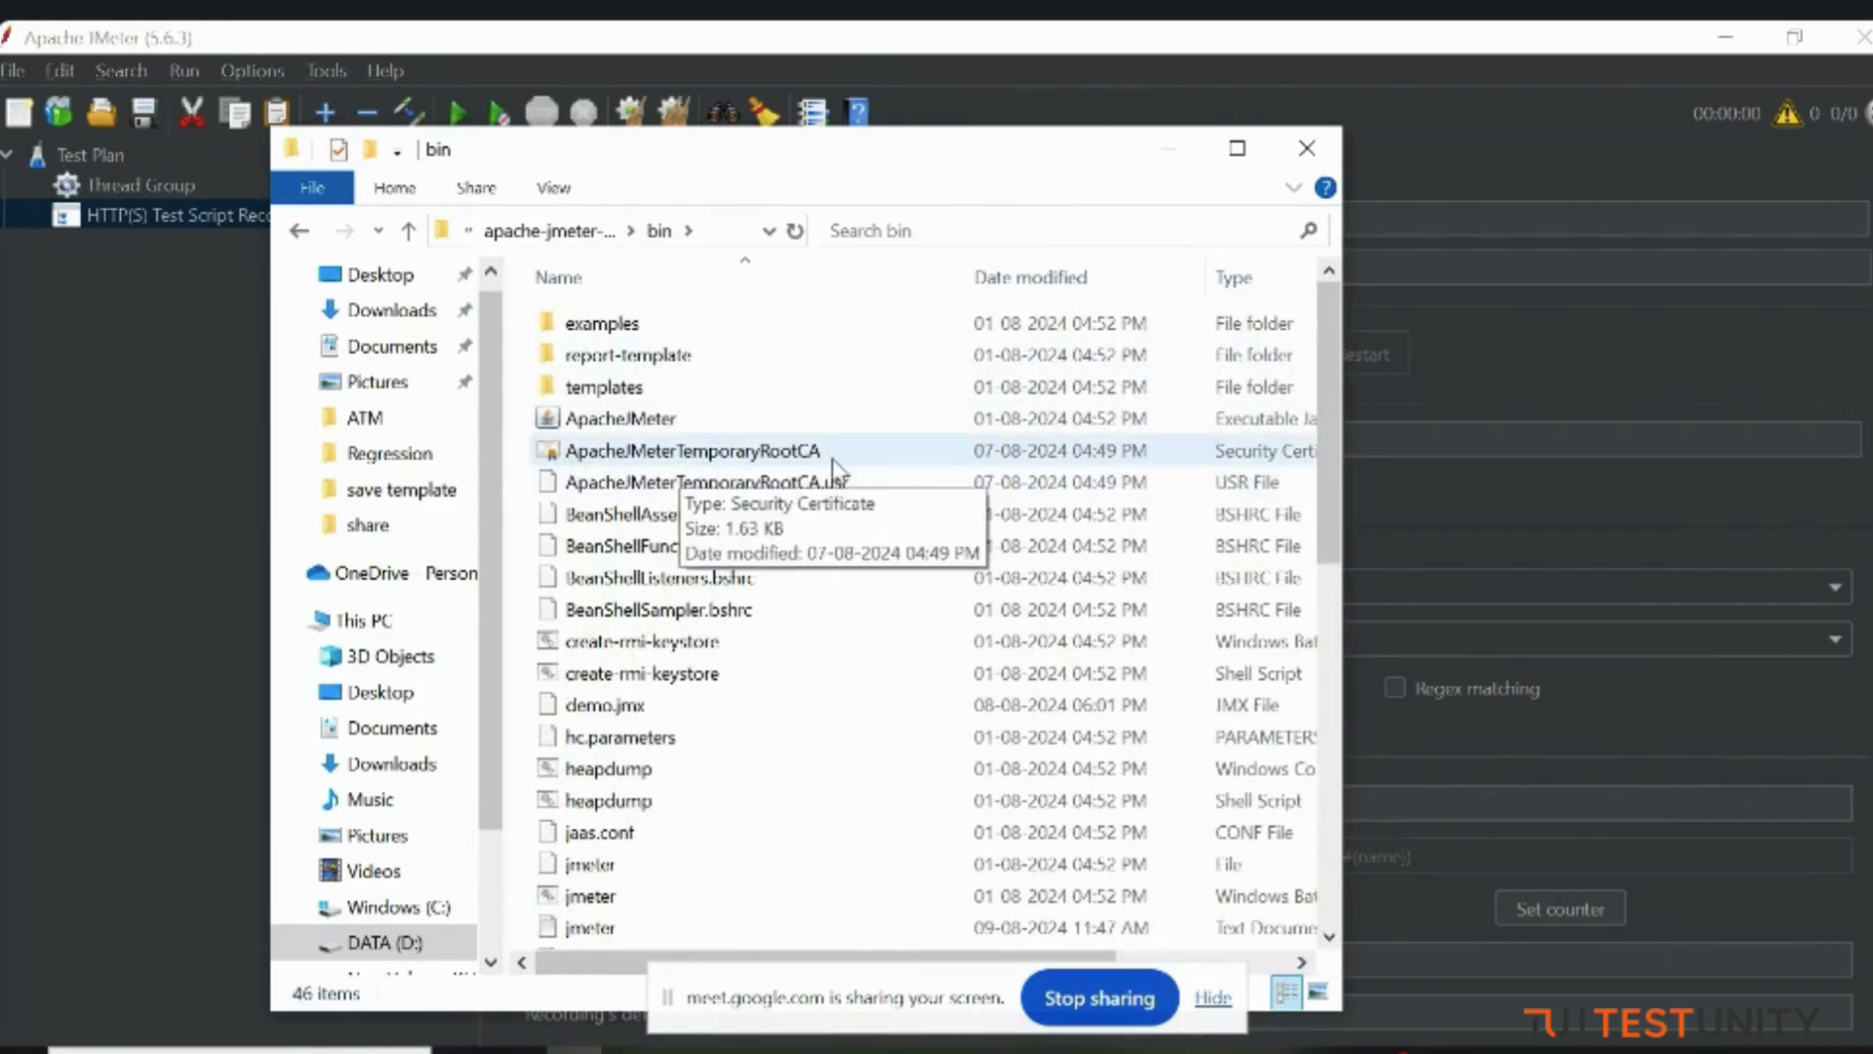
click(1168, 149)
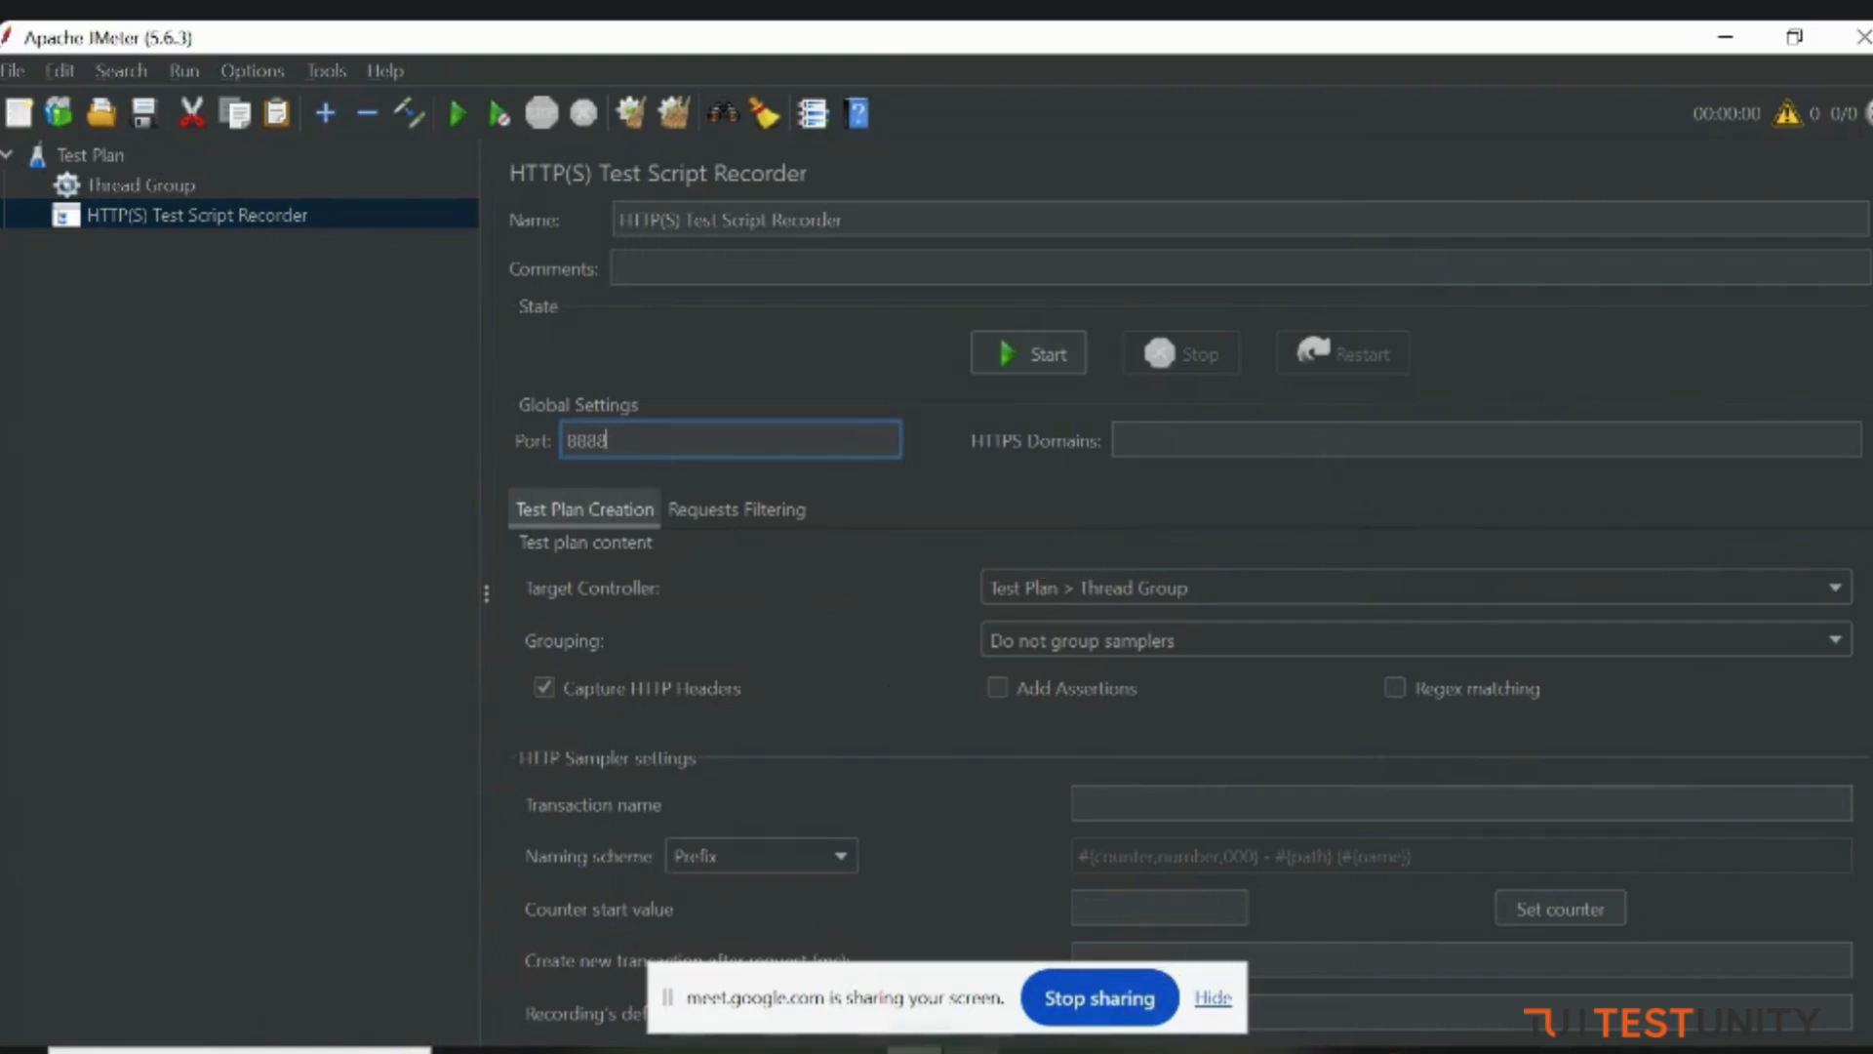
Step: Switch to Firefox, search its settings for "certi" and open the Certificate Manager
click(970, 1051)
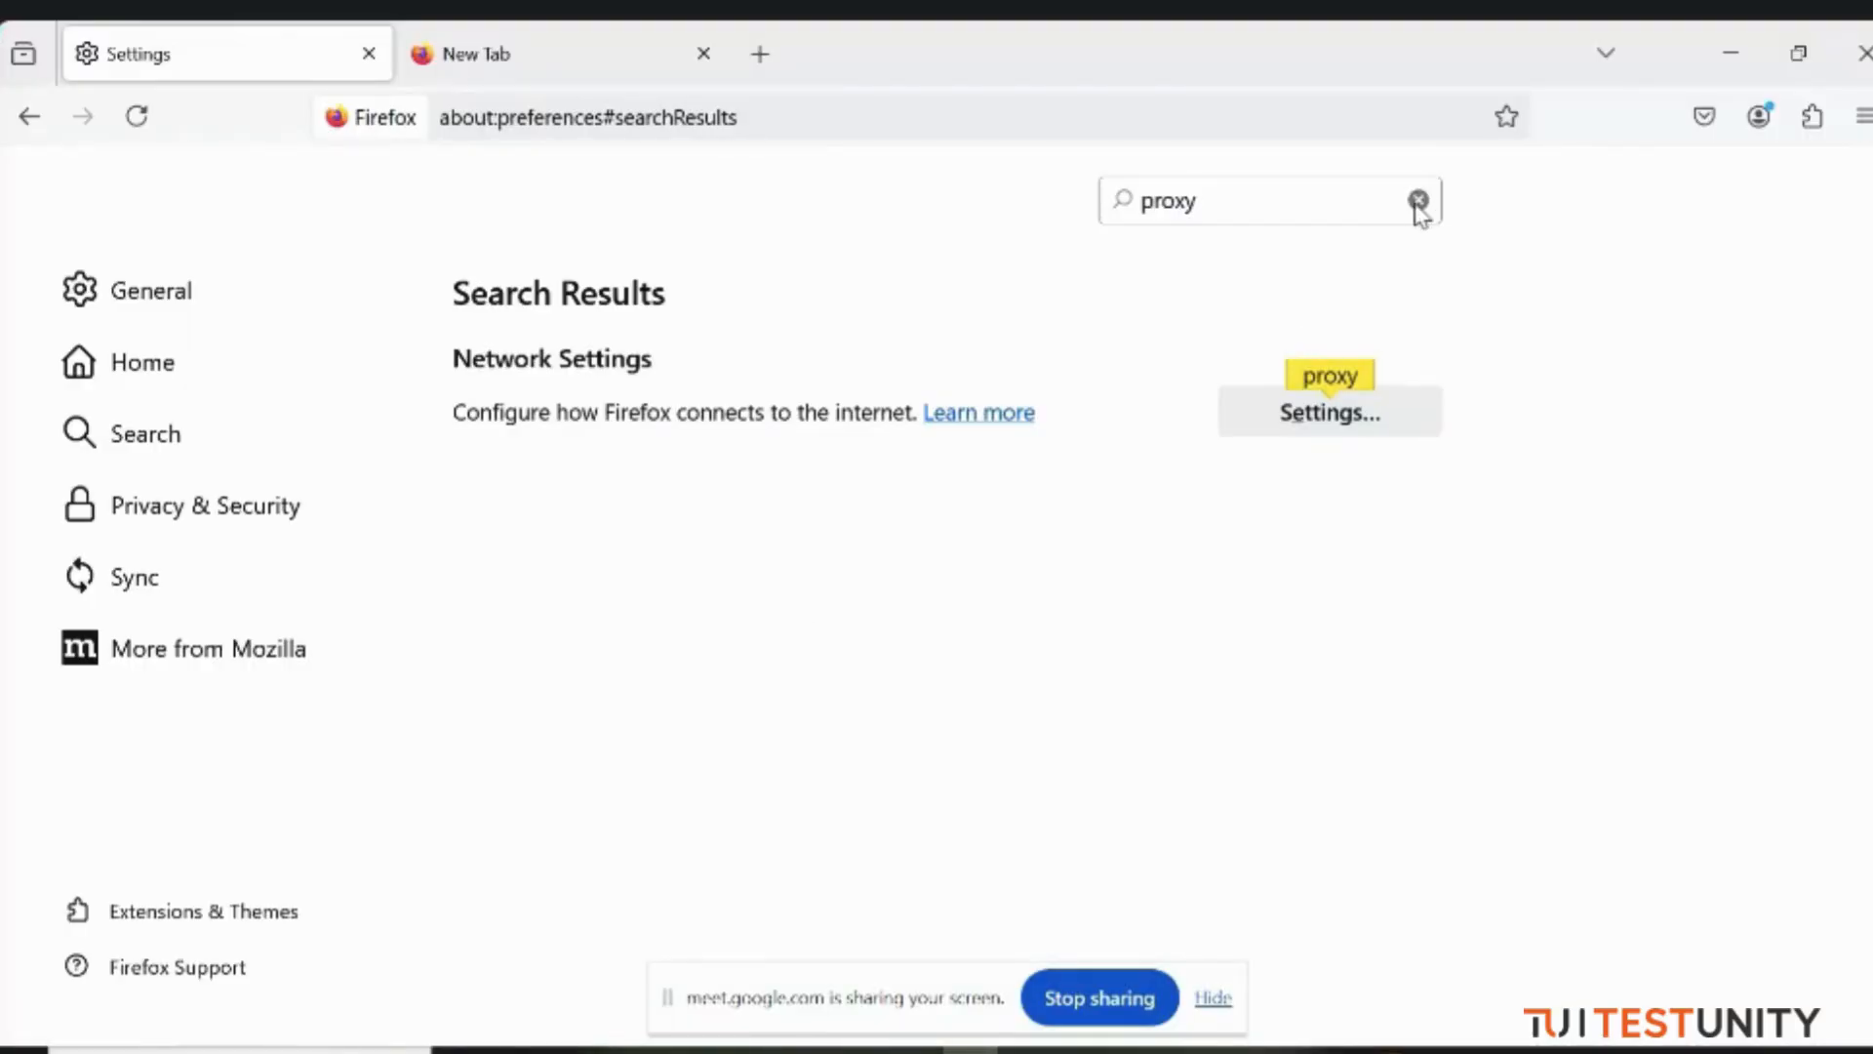
click(1418, 201)
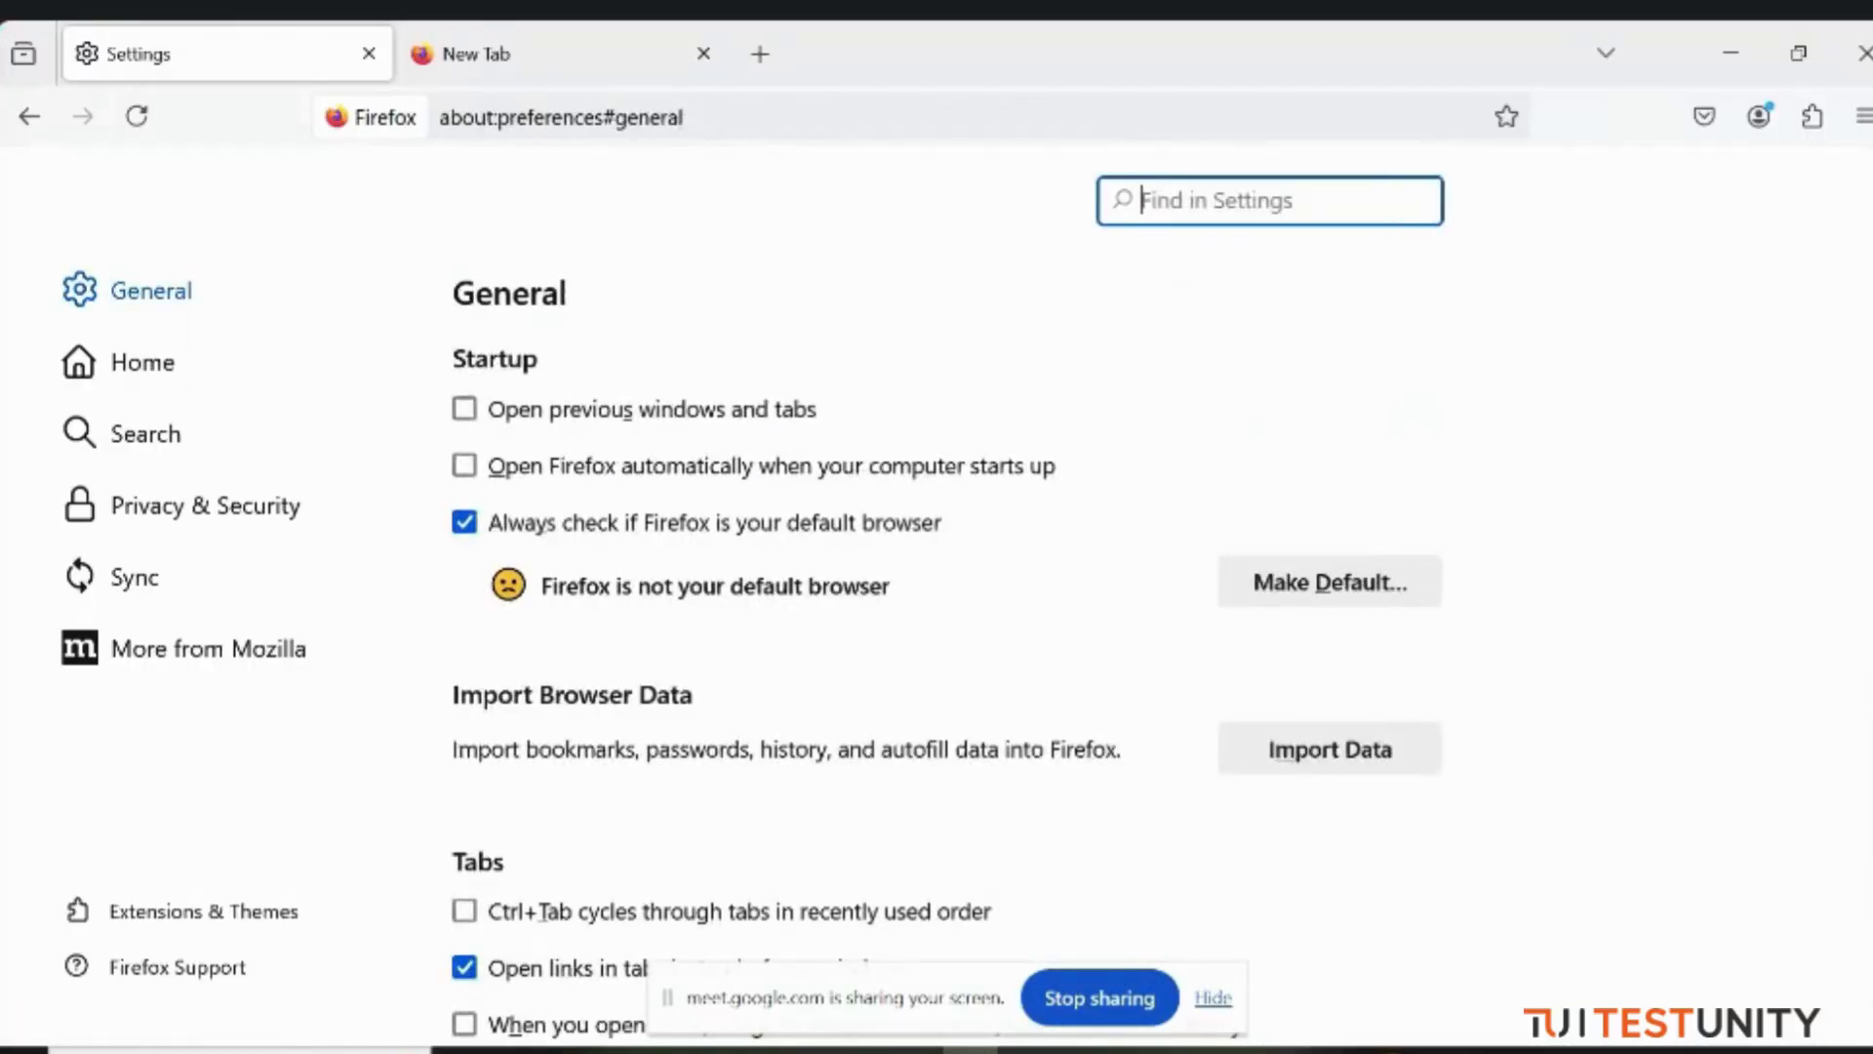
text(cer)
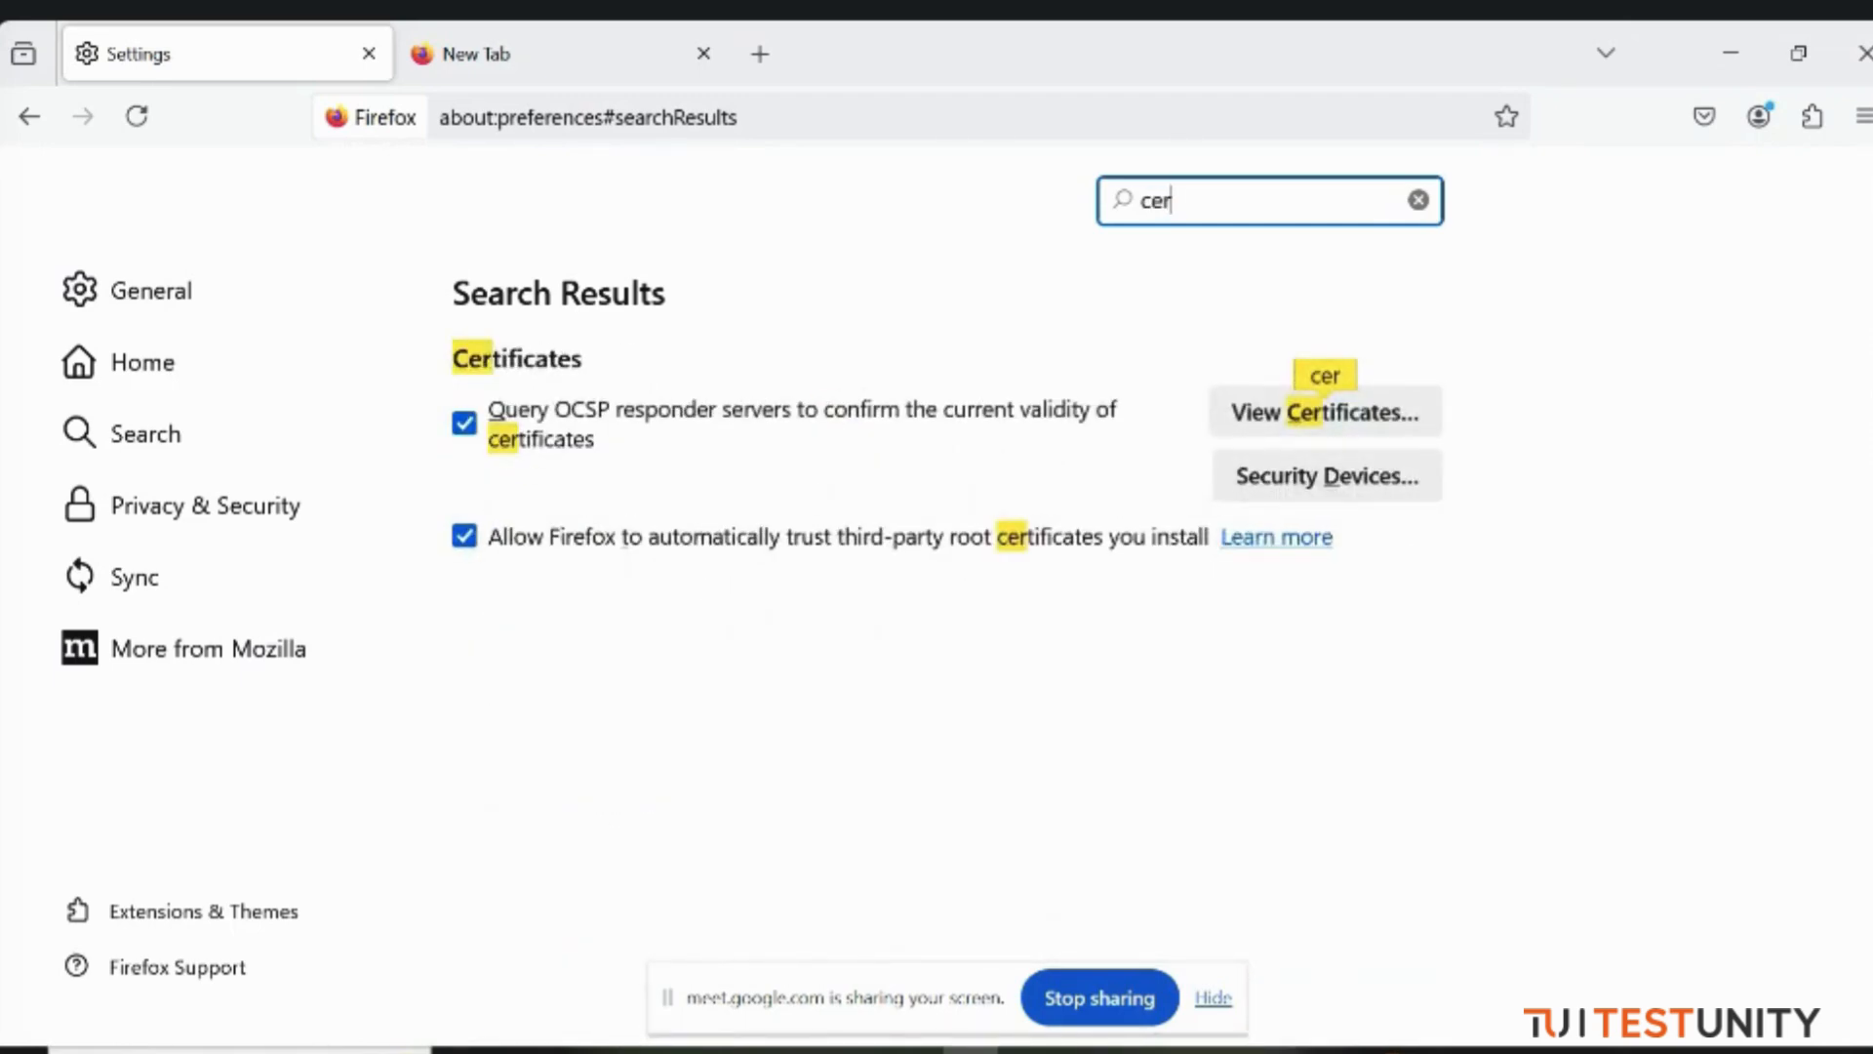
text(t)
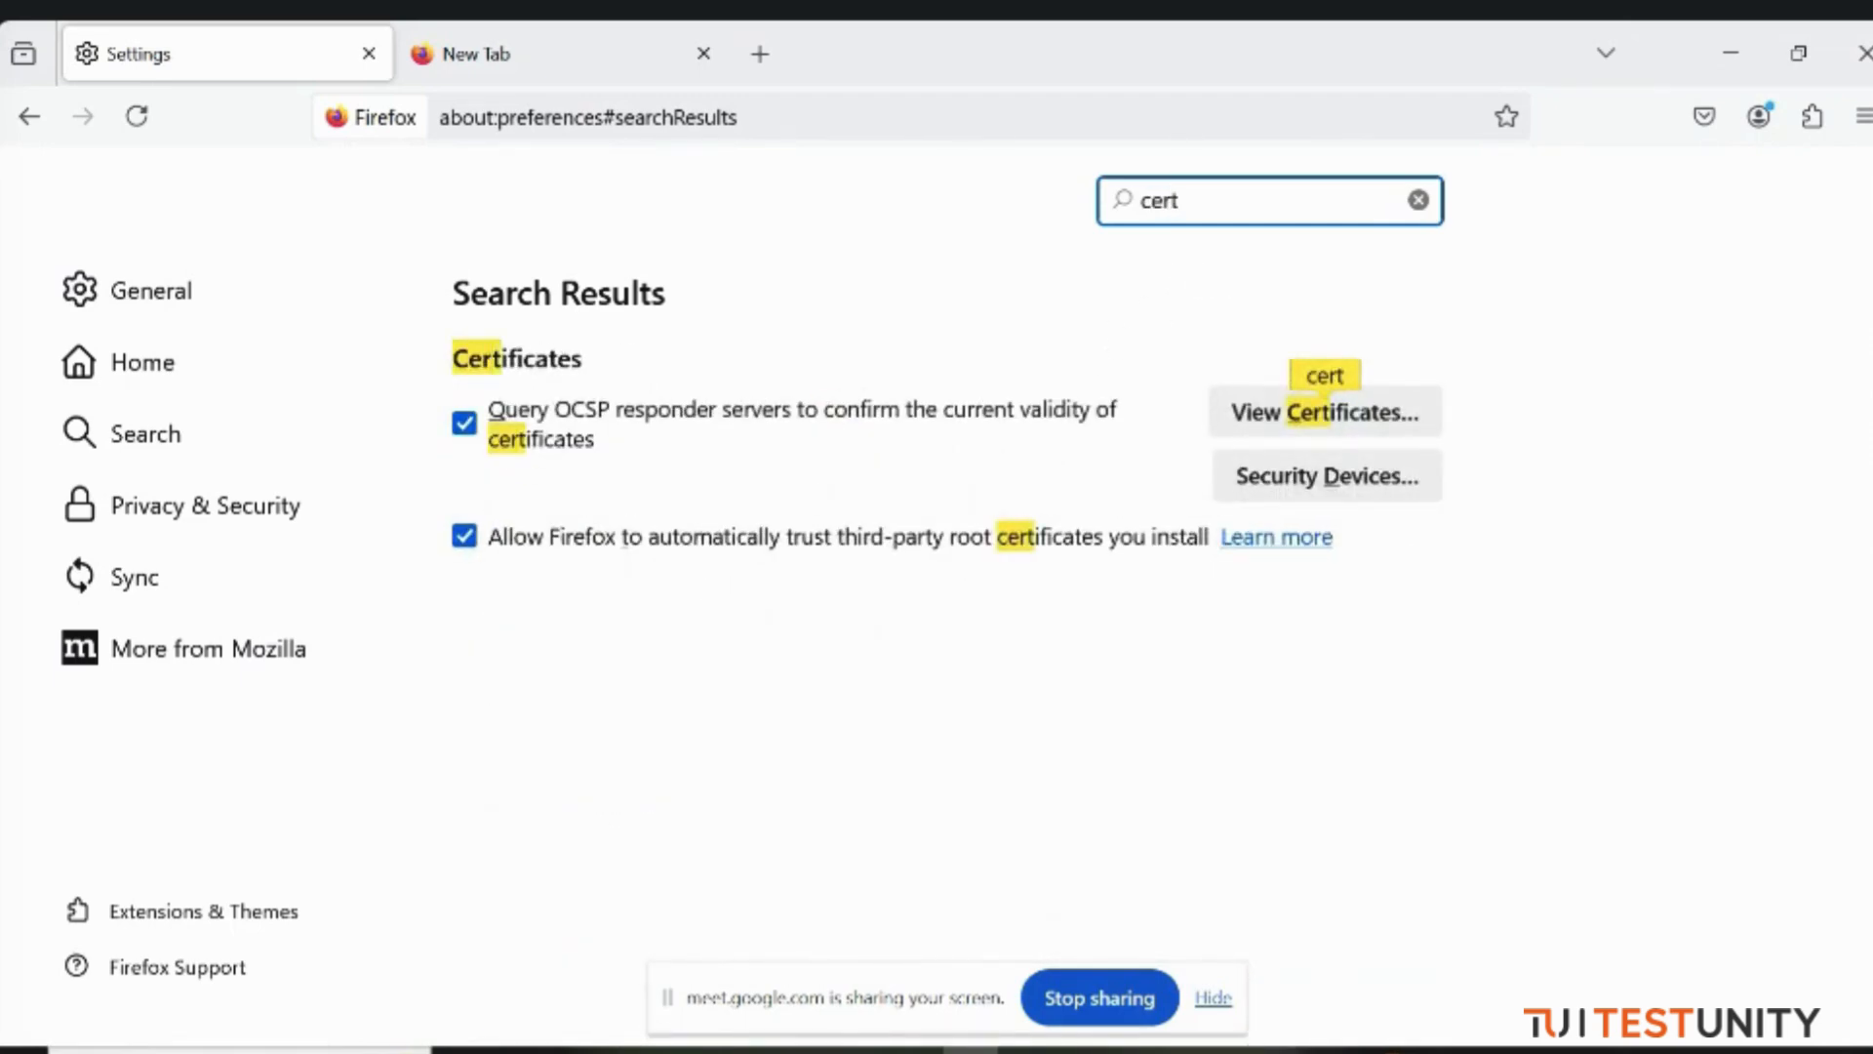
text(ica)
key(BackSpace)
key(BackSpace)
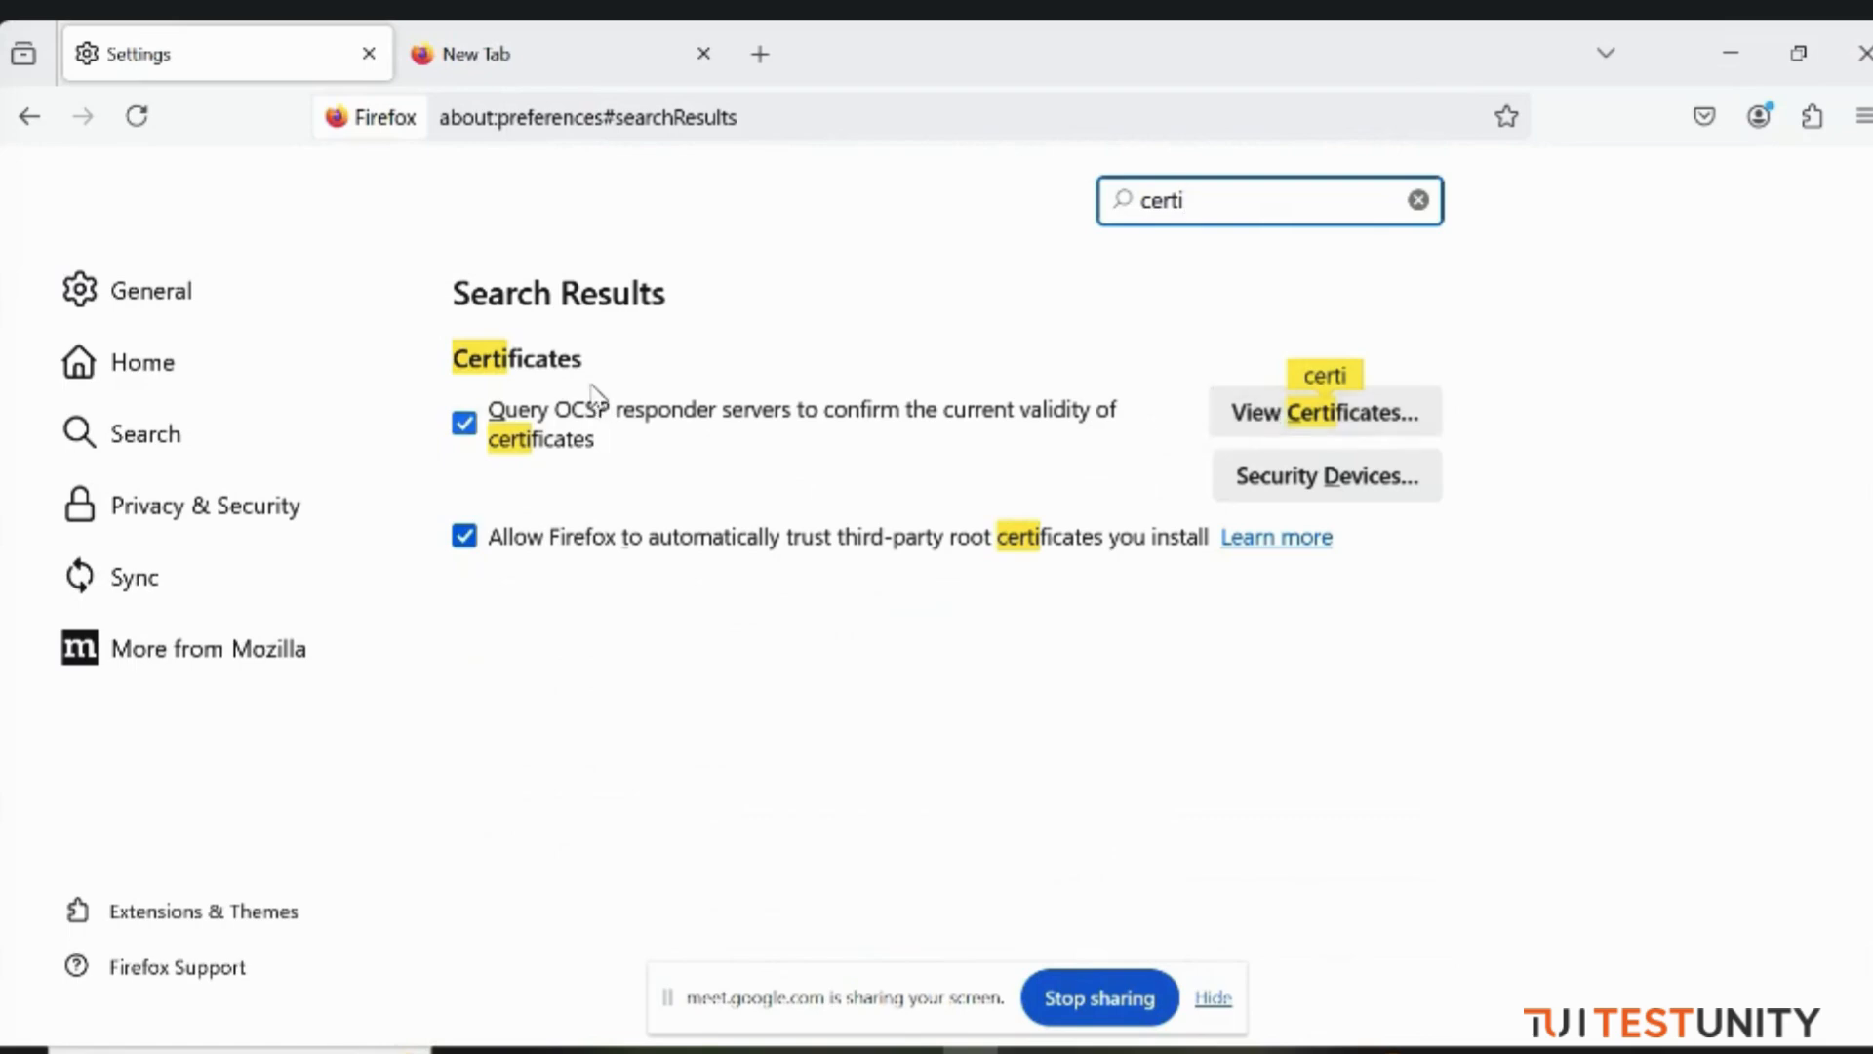
click(1335, 424)
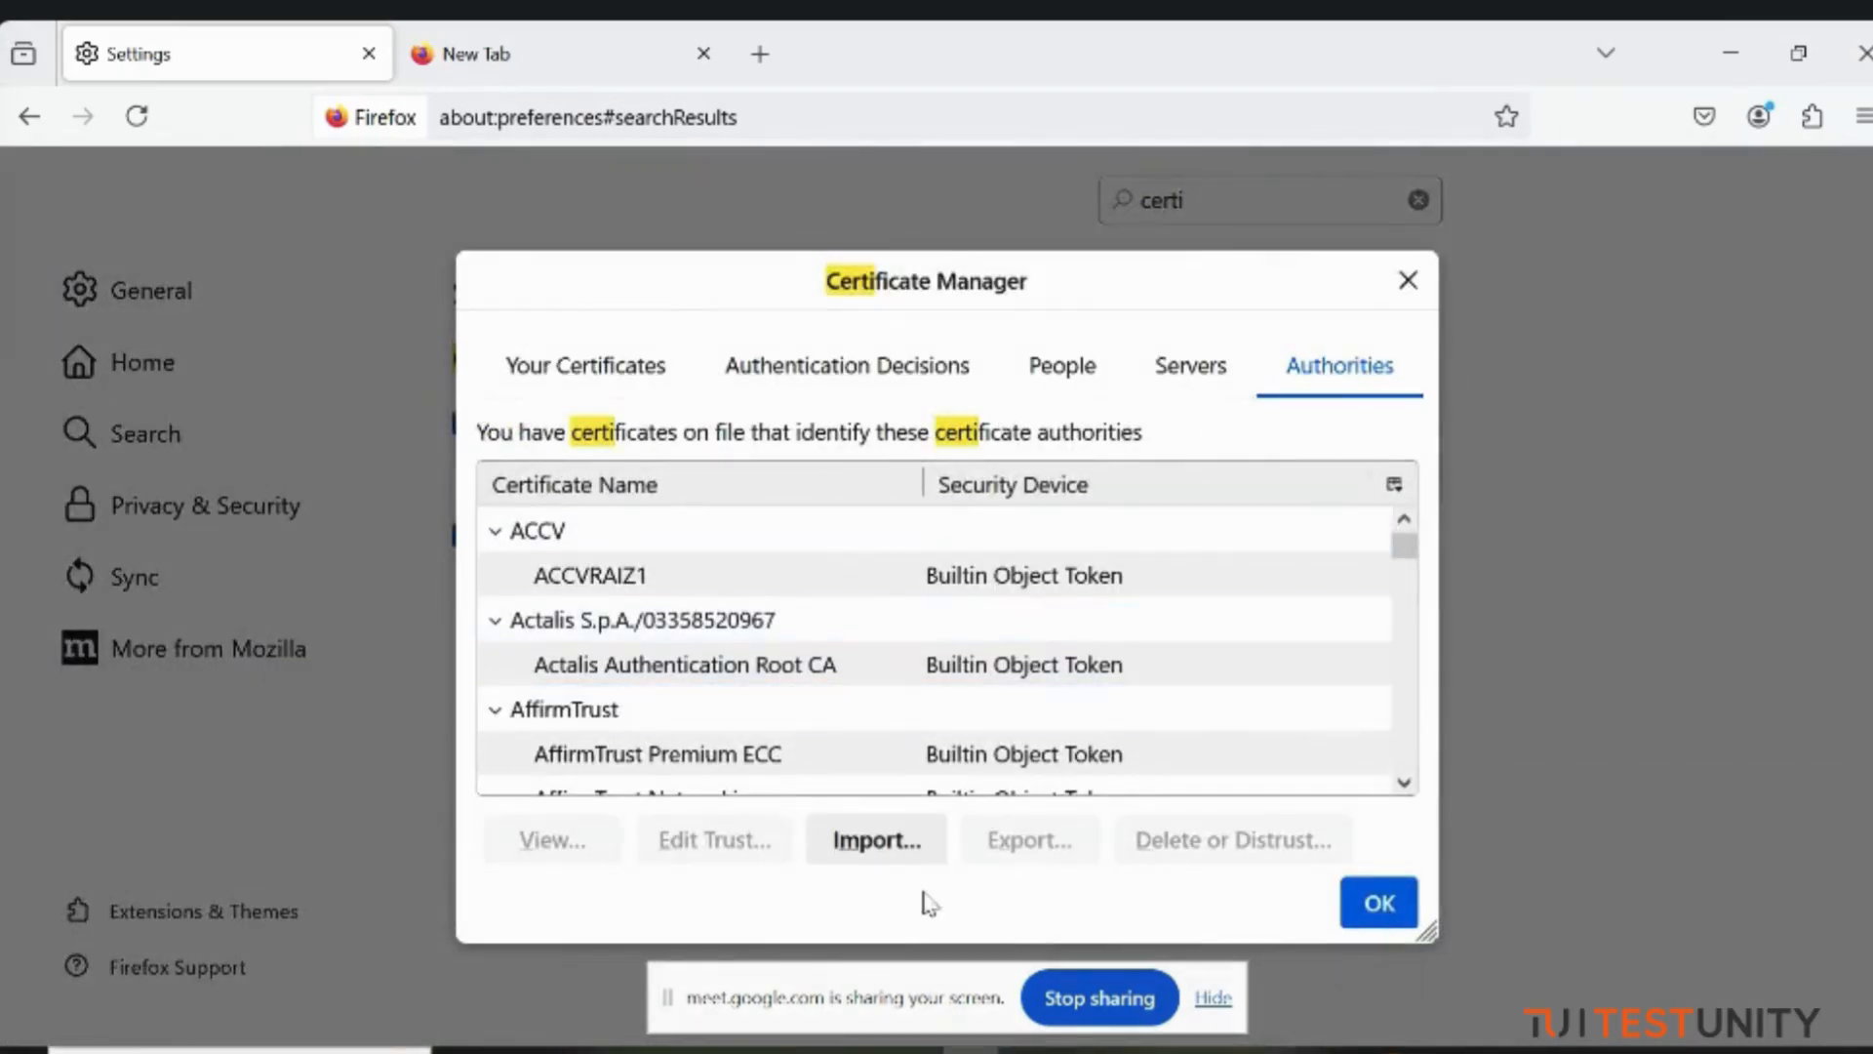
Step: Import ApacheJMeterTemporaryRootCA from JMeter's bin folder as a certificate authority trusted to identify websites
click(875, 849)
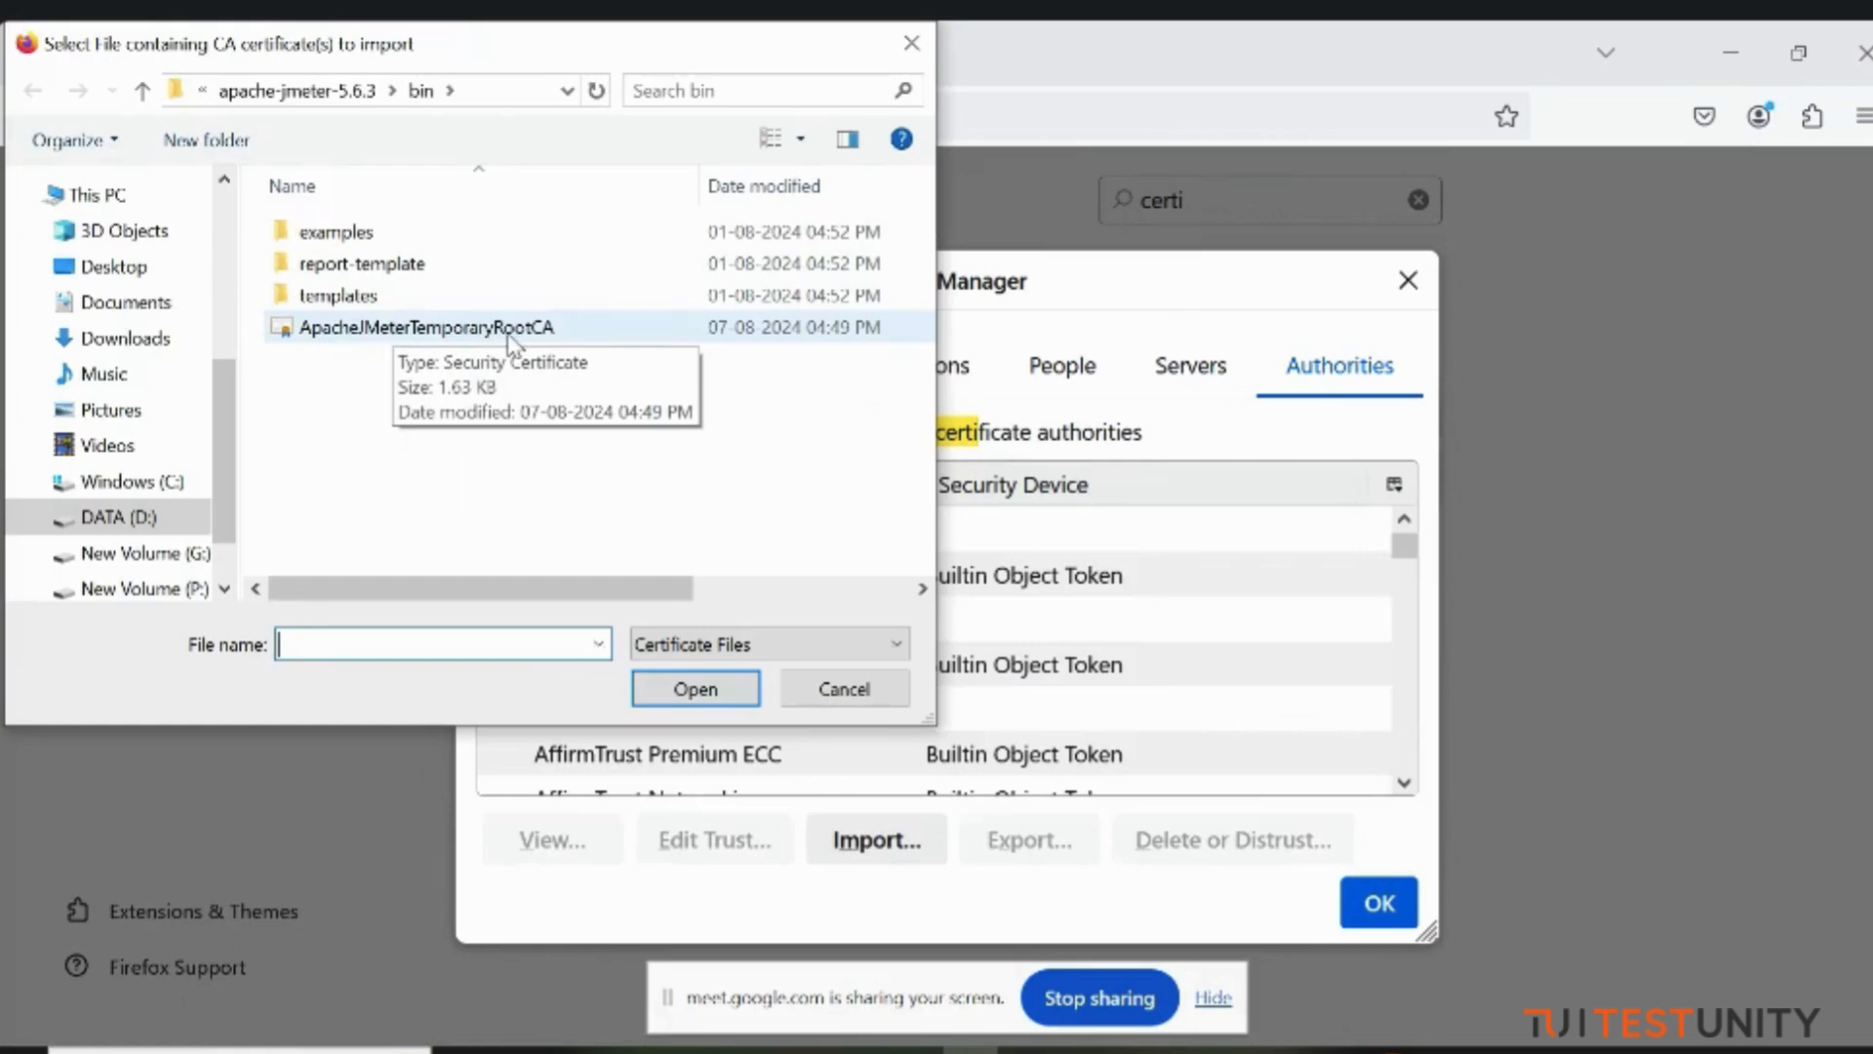
click(571, 331)
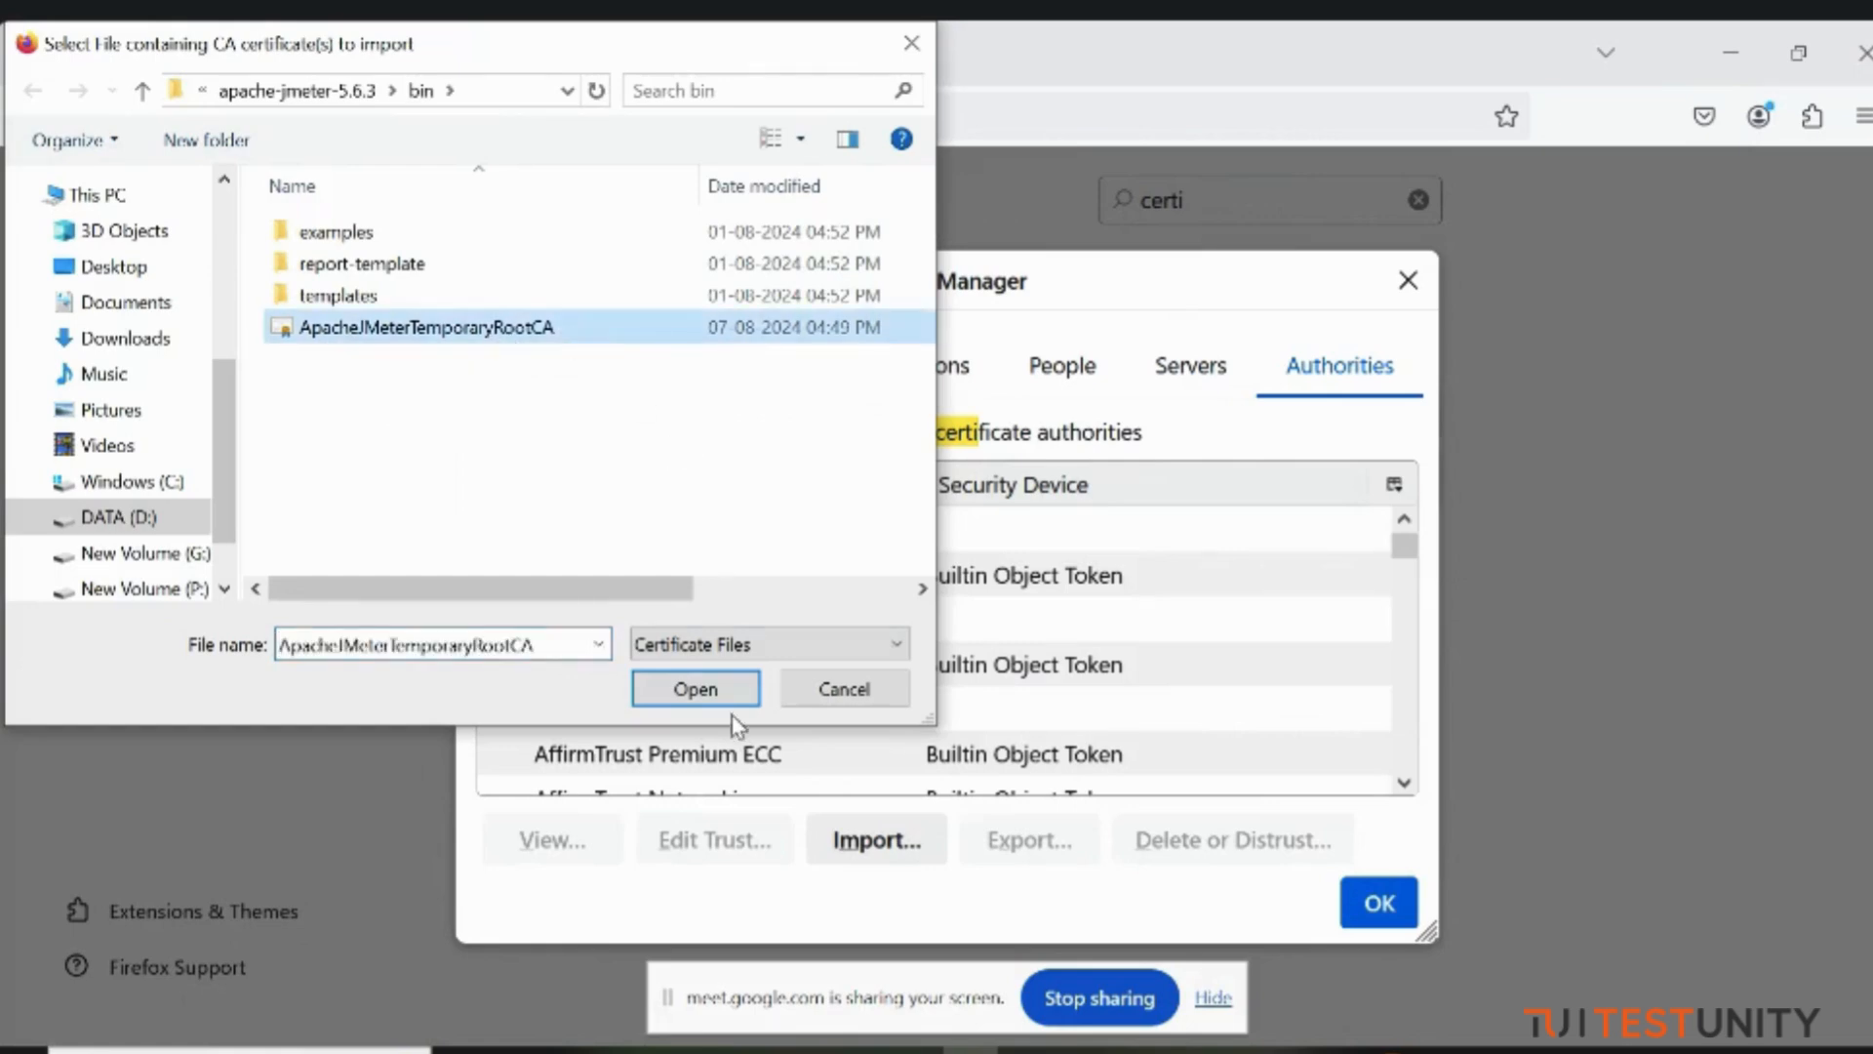
click(698, 693)
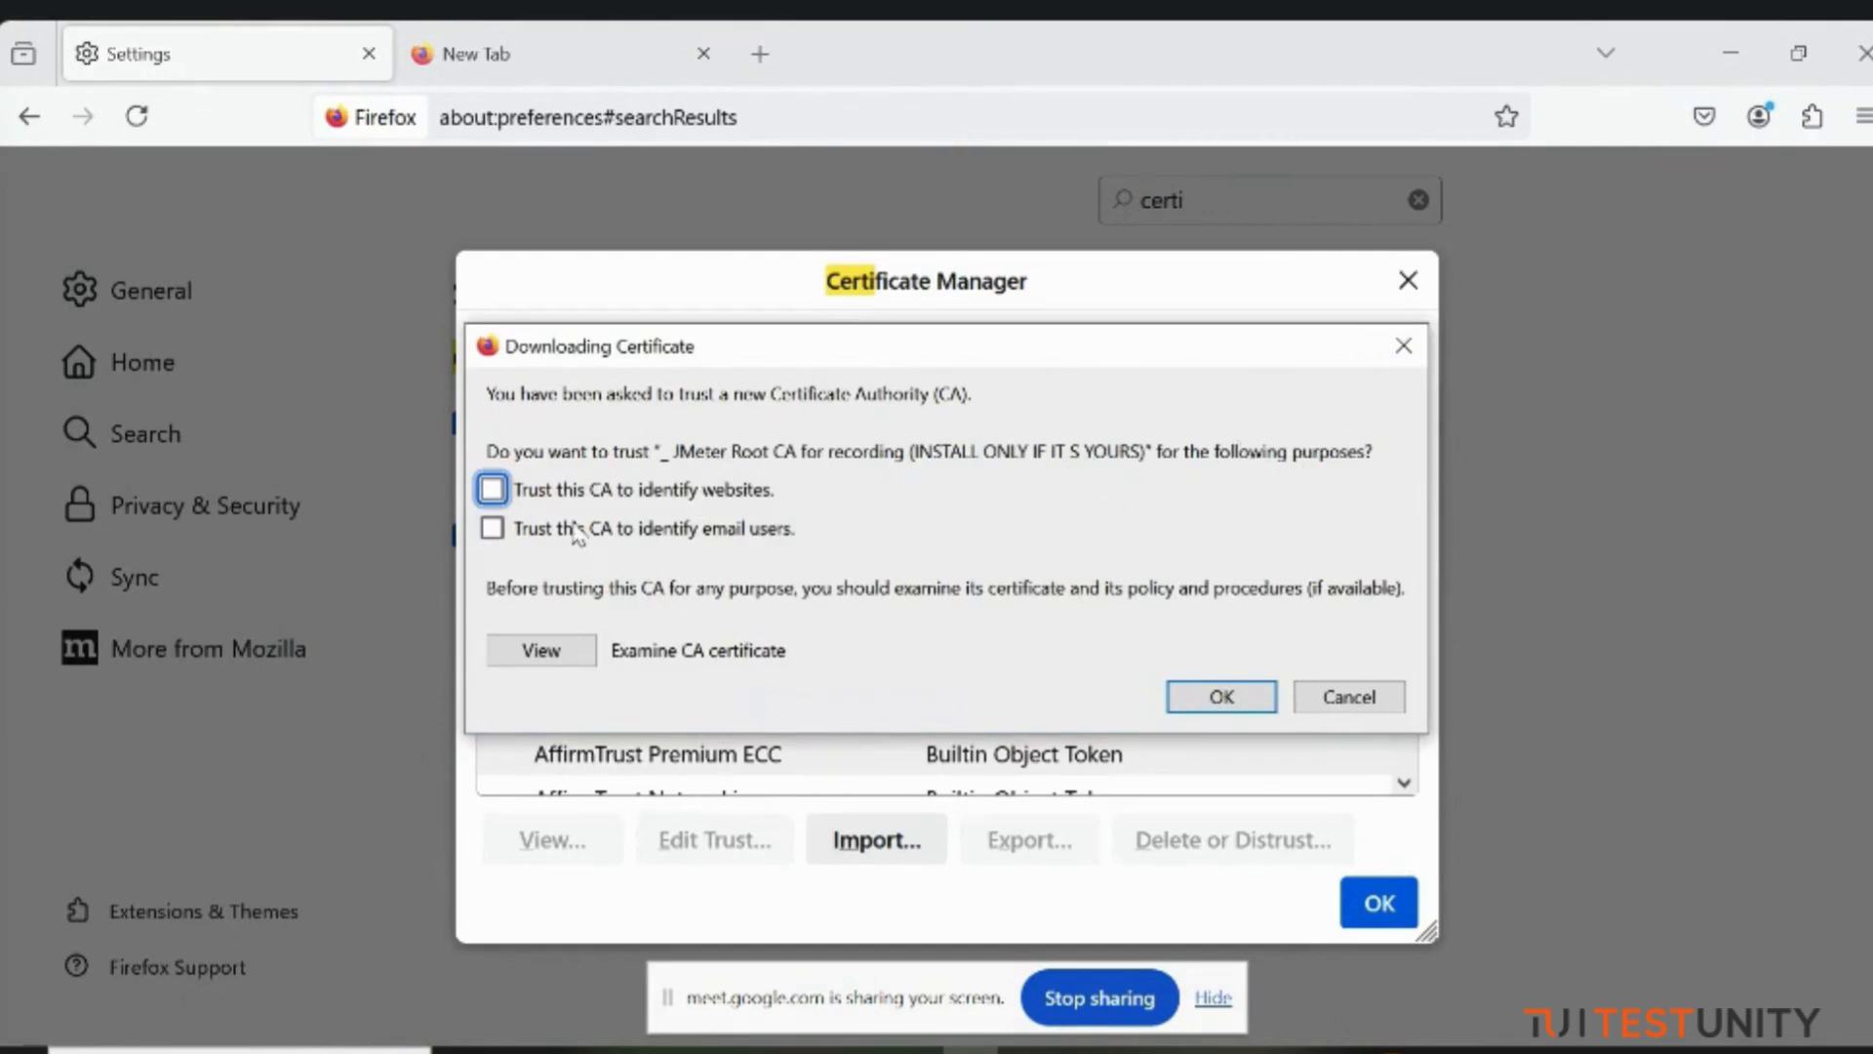
click(493, 496)
click(1219, 697)
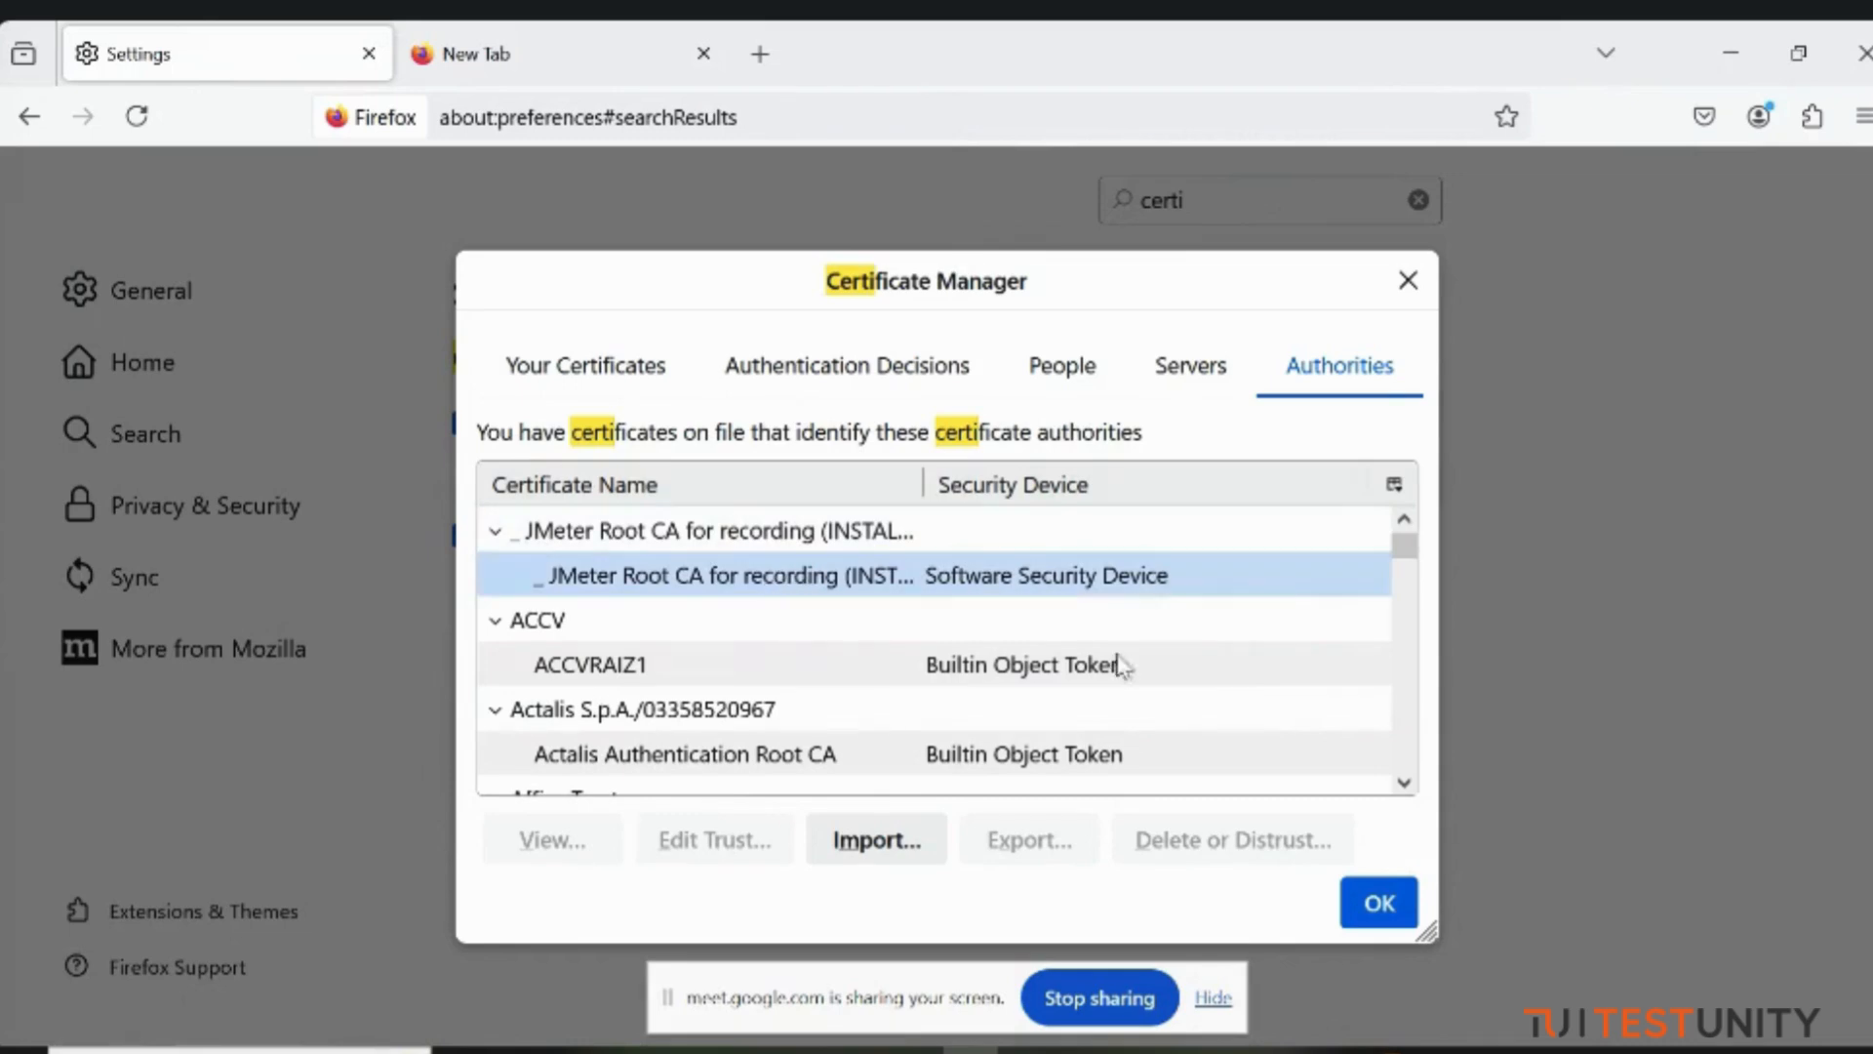
click(1377, 903)
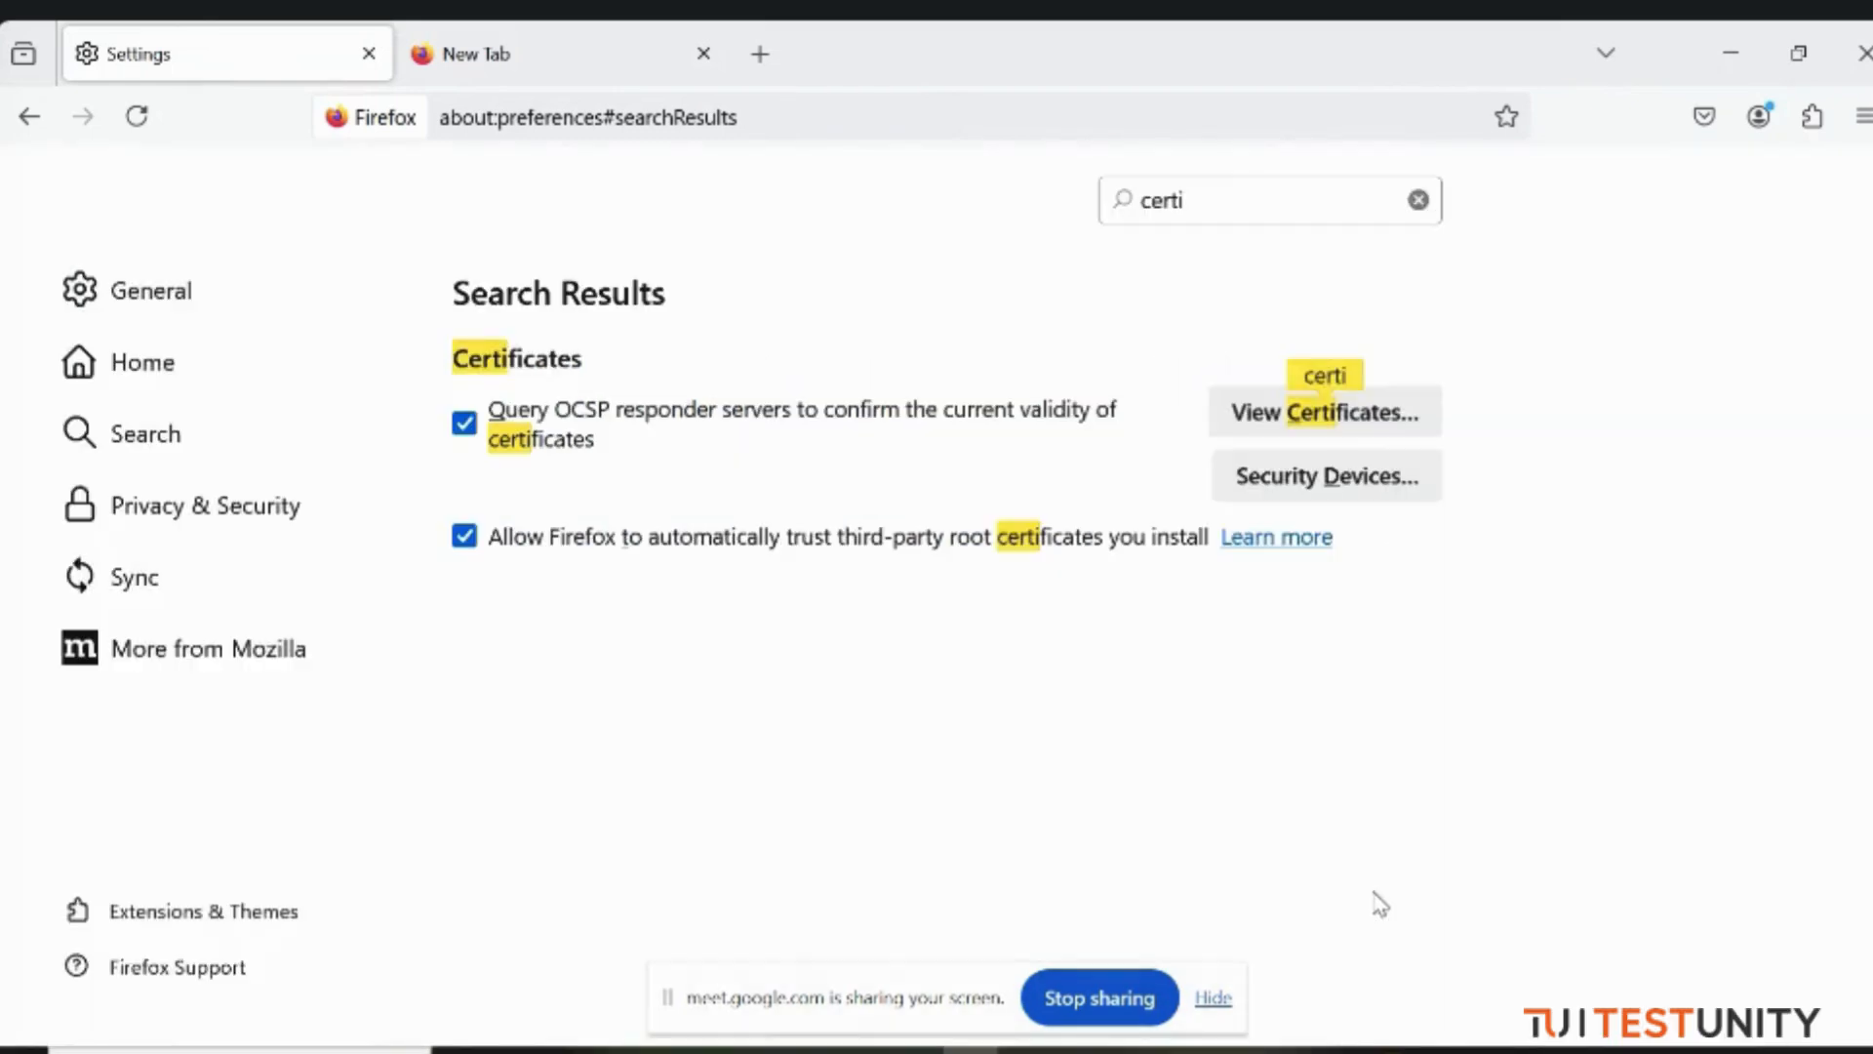
Step: Check the certificate authorities list for the JMeter root CA, clear the settings search and return to JMeter
click(1385, 423)
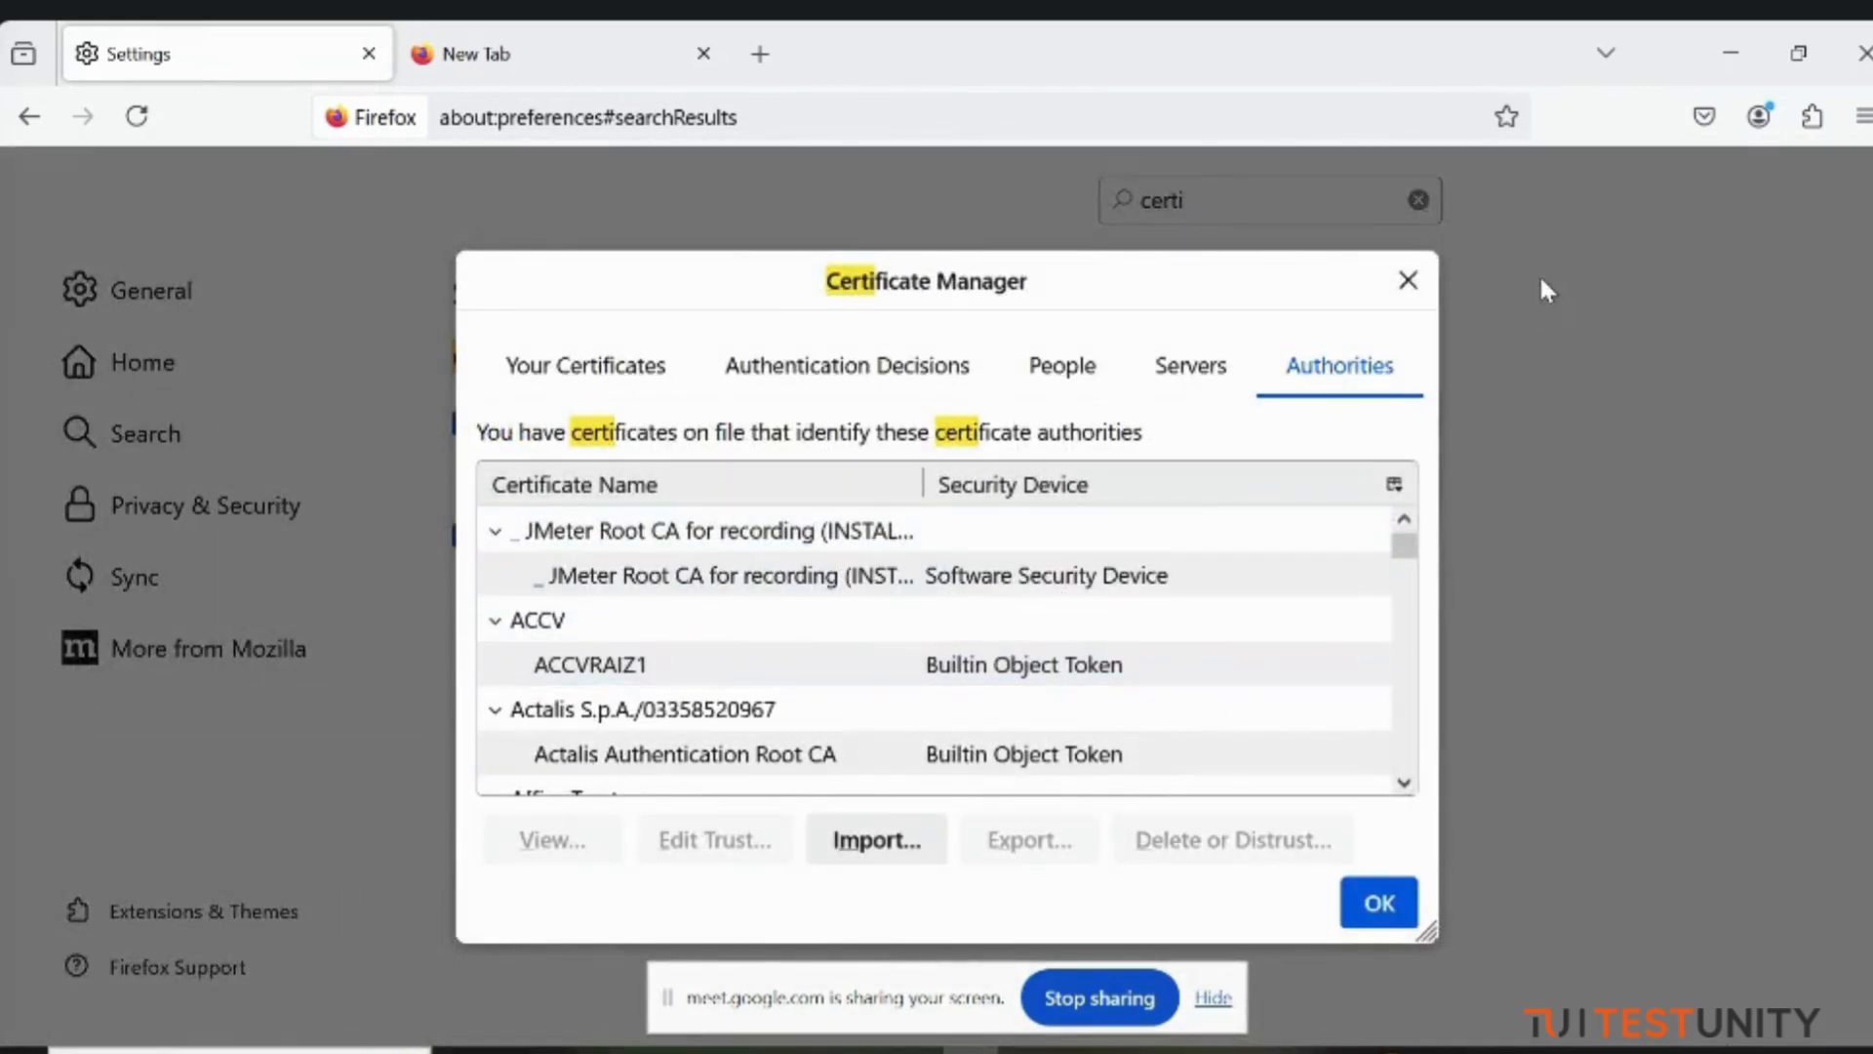
click(1406, 281)
click(1417, 200)
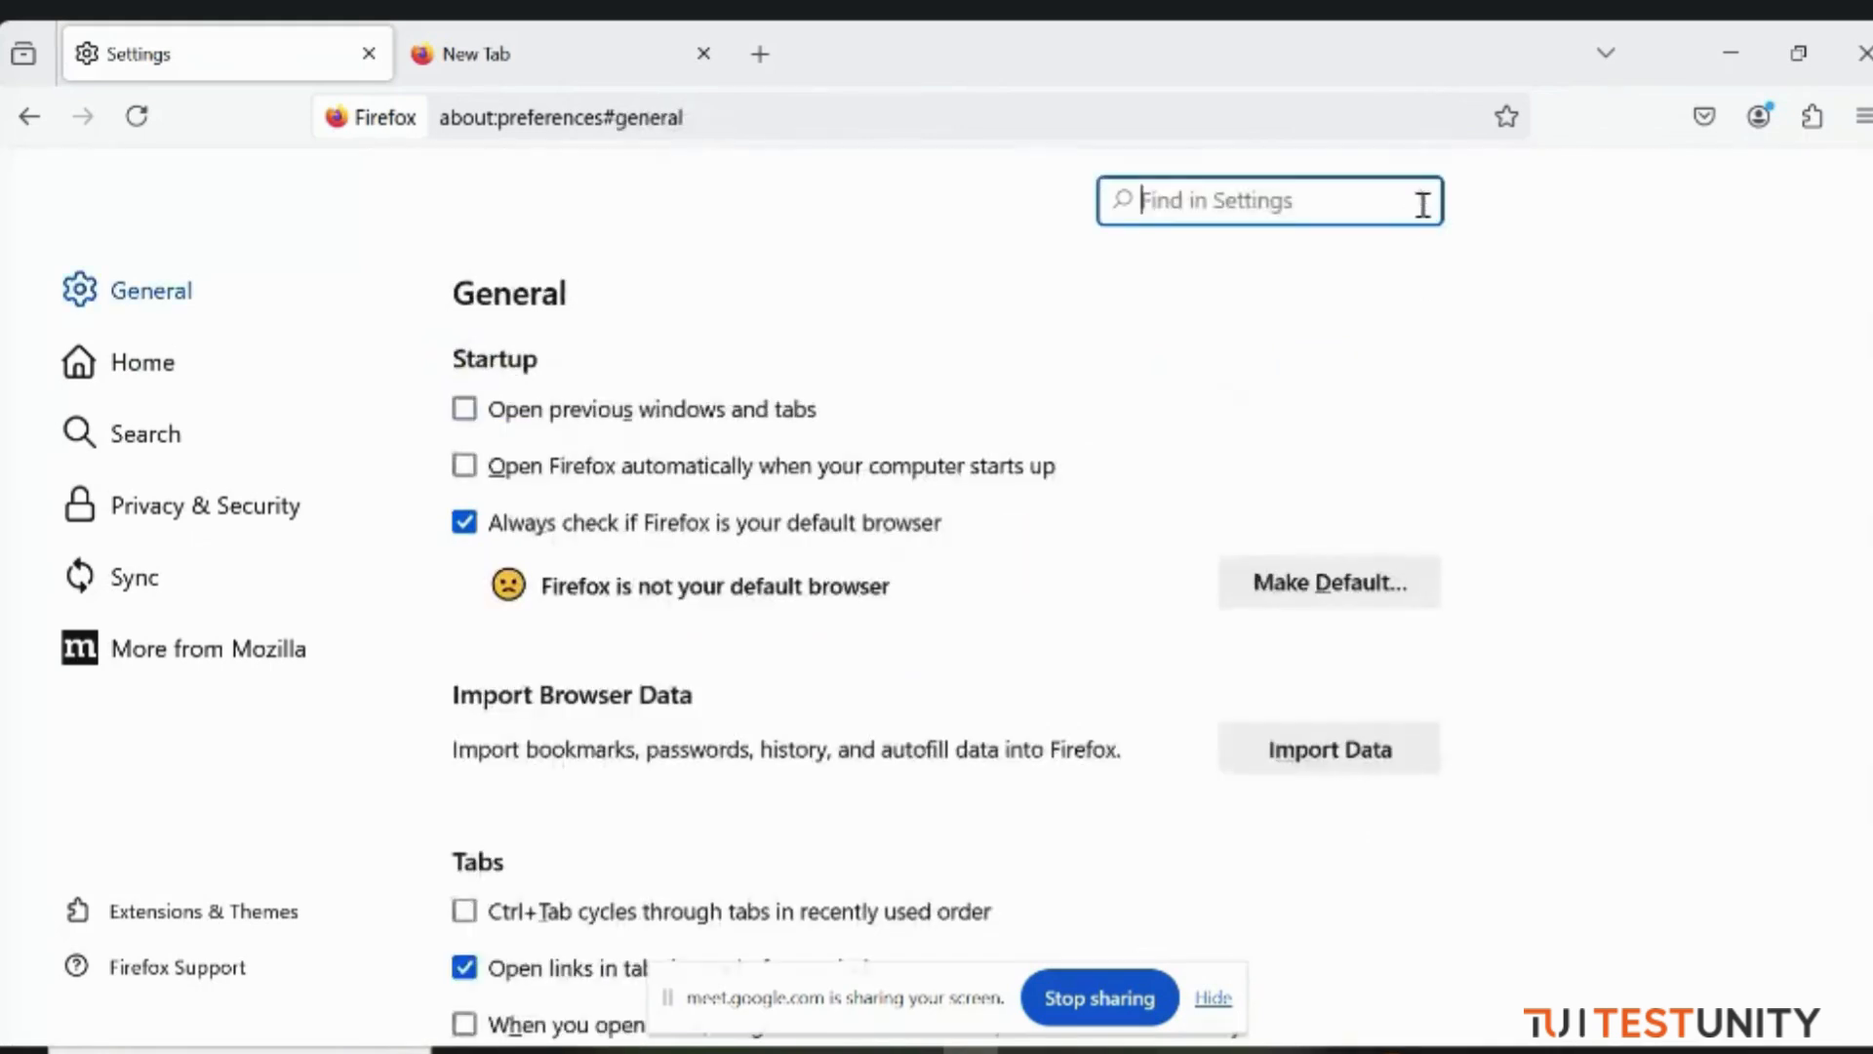
mouse_move(914, 1051)
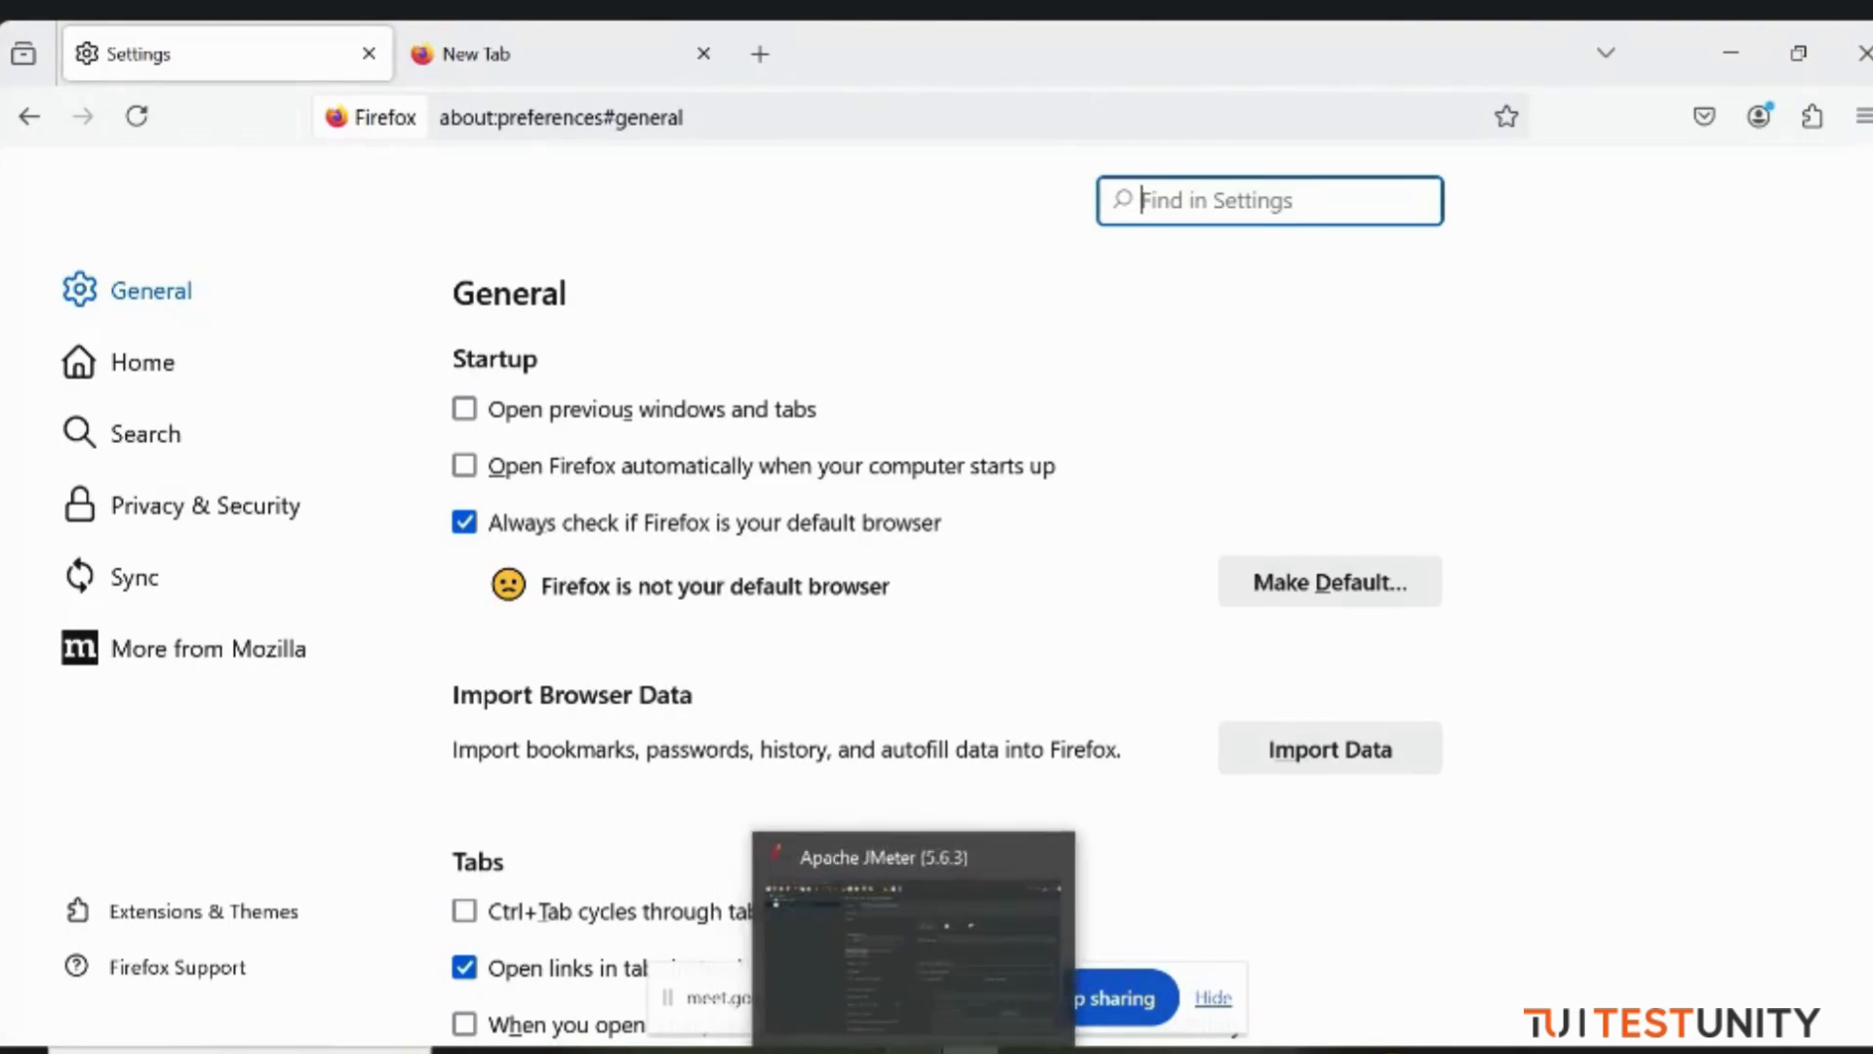
click(914, 936)
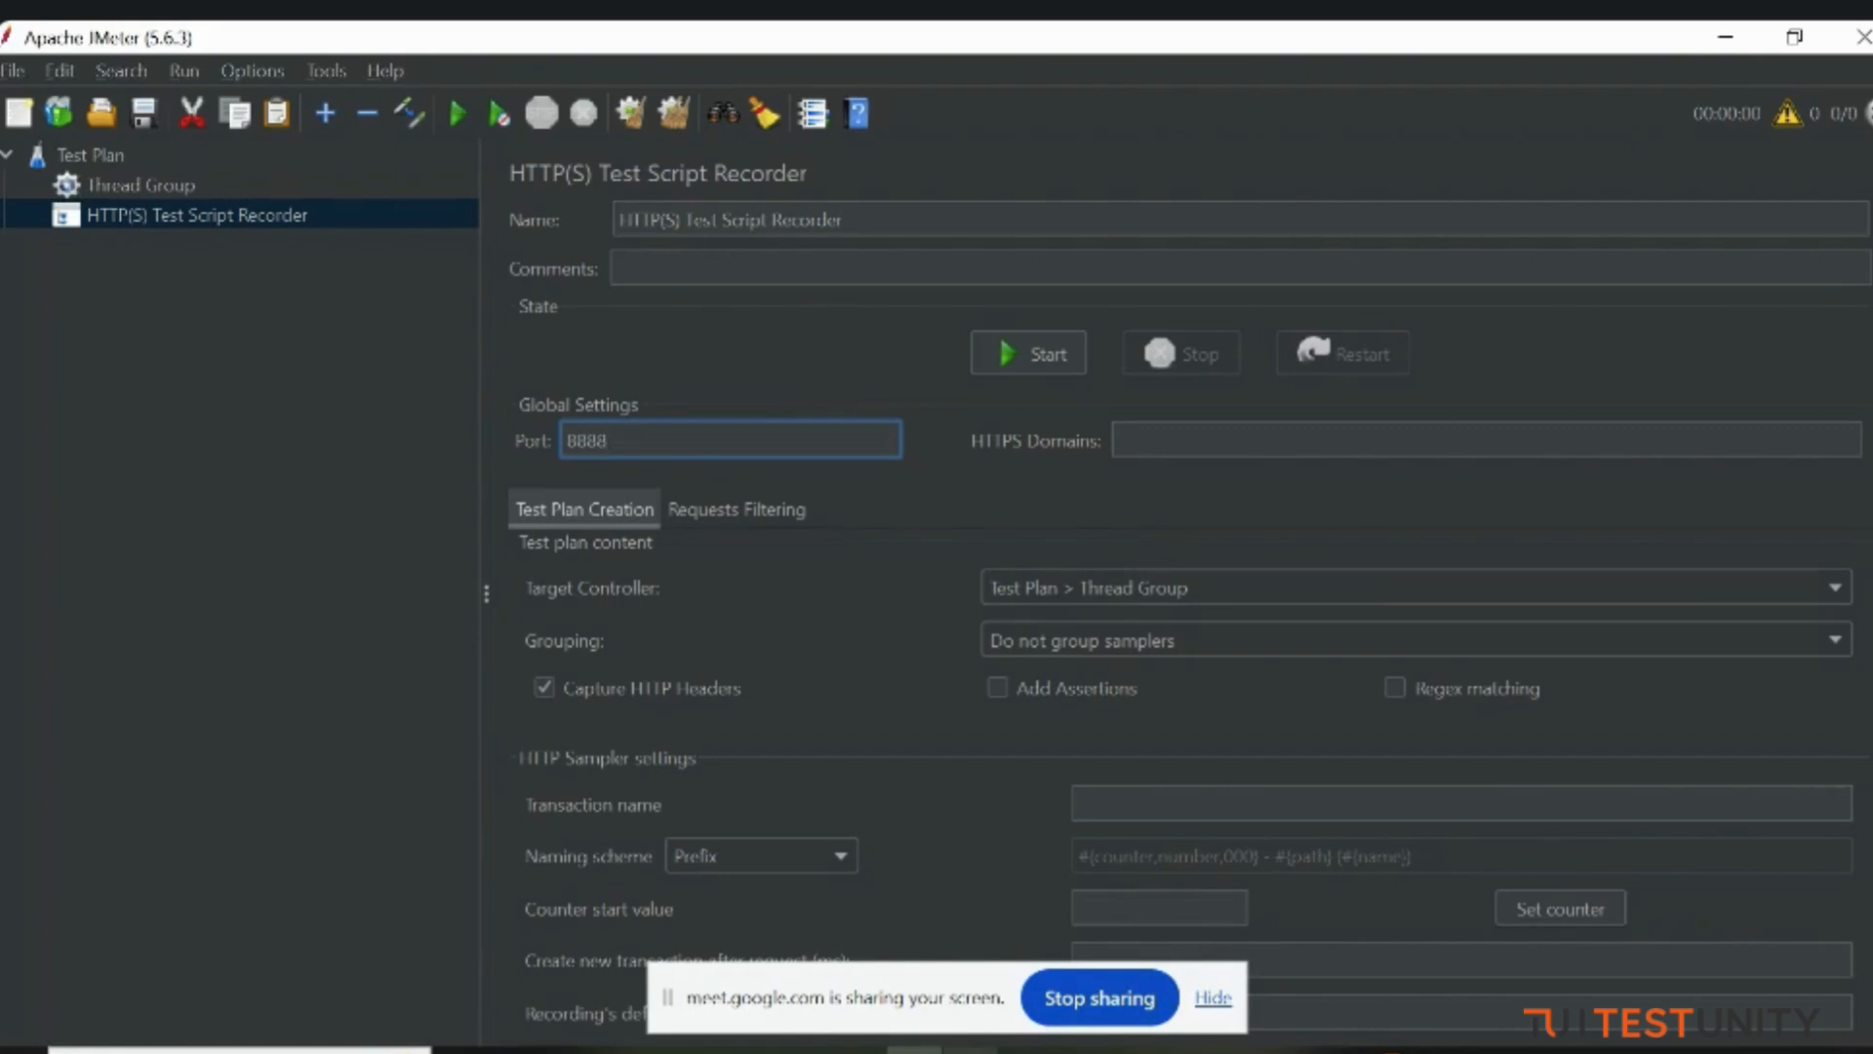
Step: Switch to Chrome, leave the regression diagram in ThreatModeler and log out of the application
mouse_move(971, 1052)
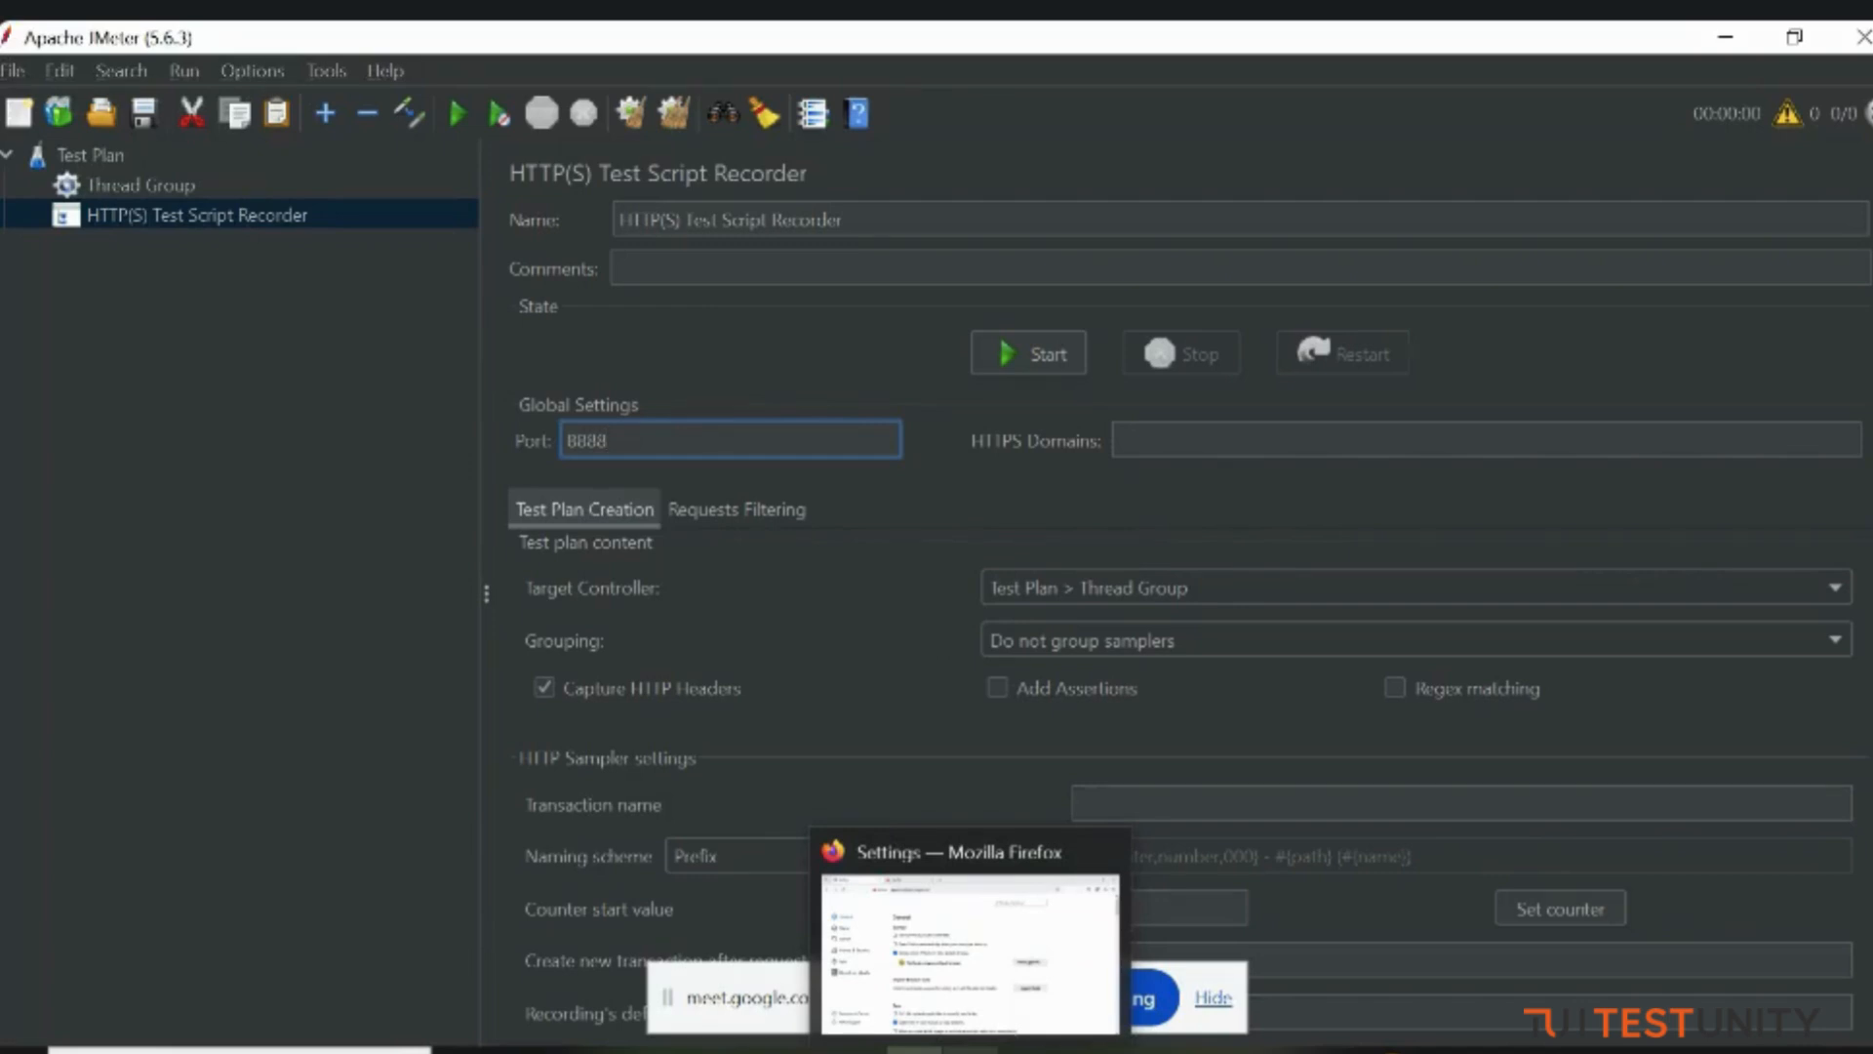
mouse_move(744, 1052)
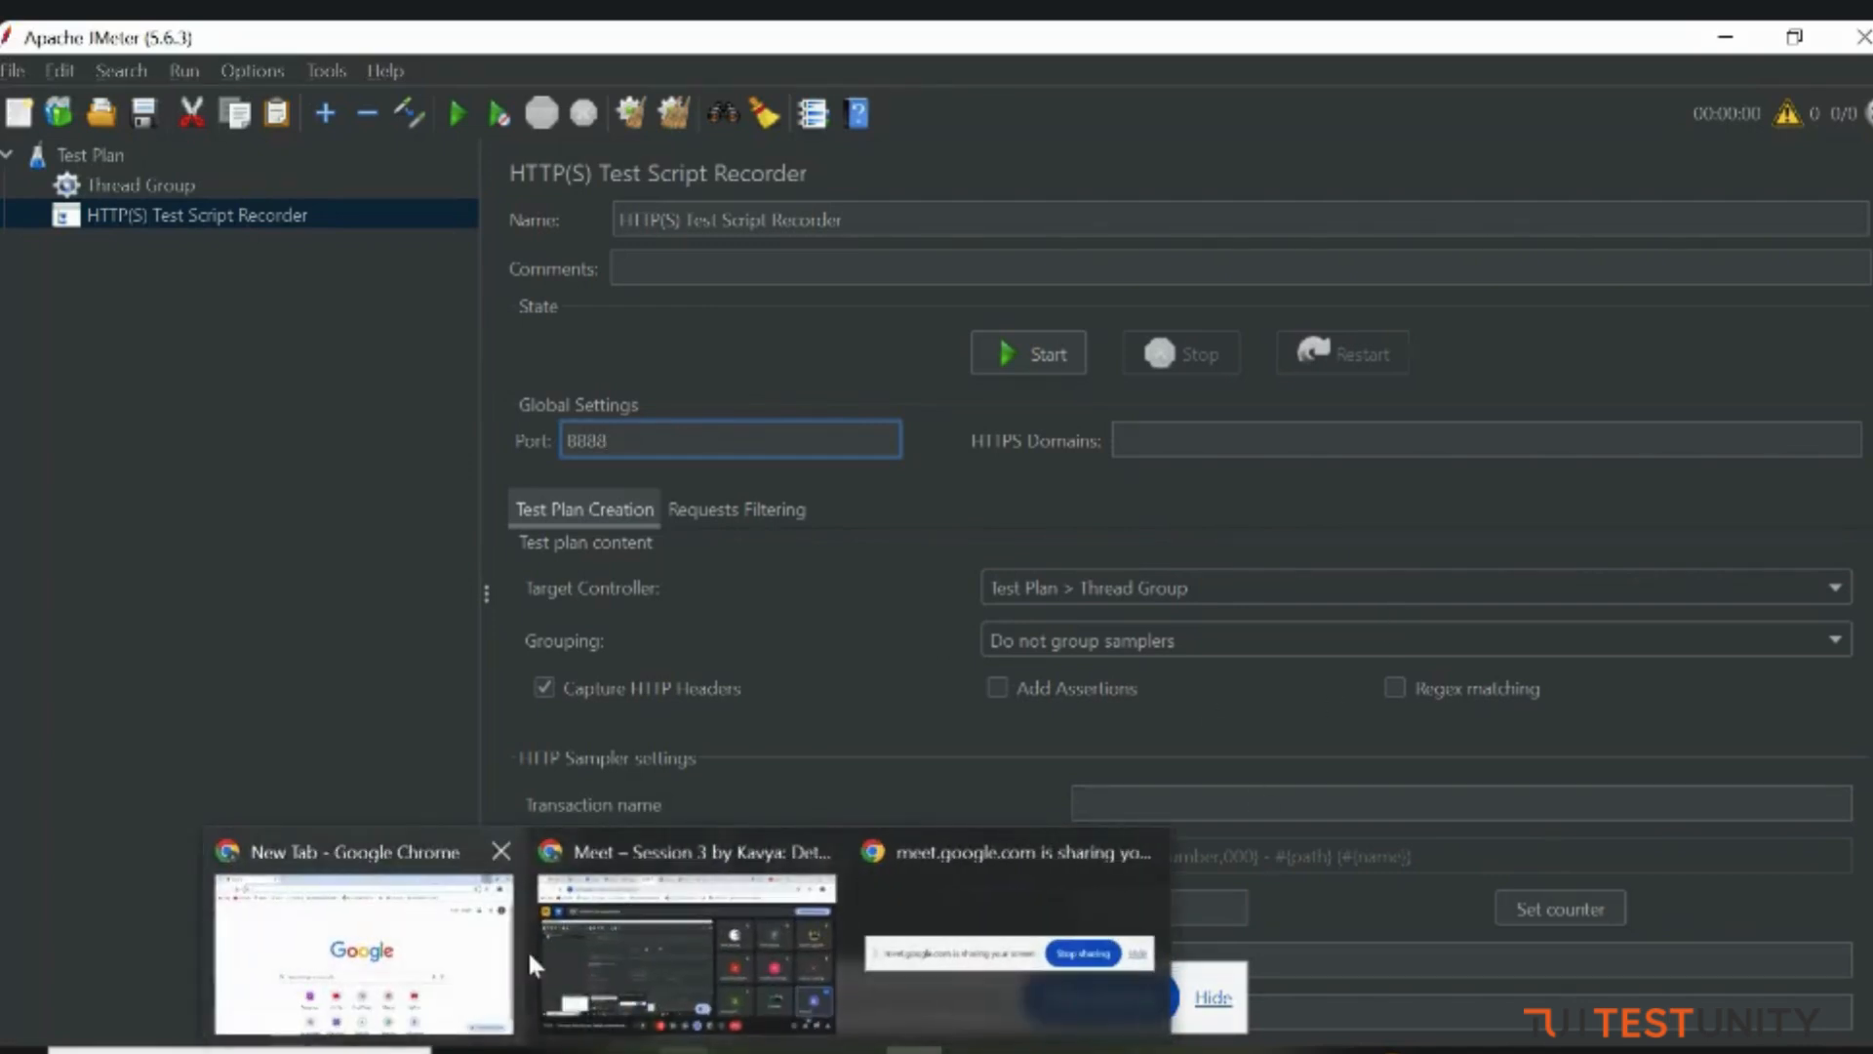
click(615, 948)
click(1052, 47)
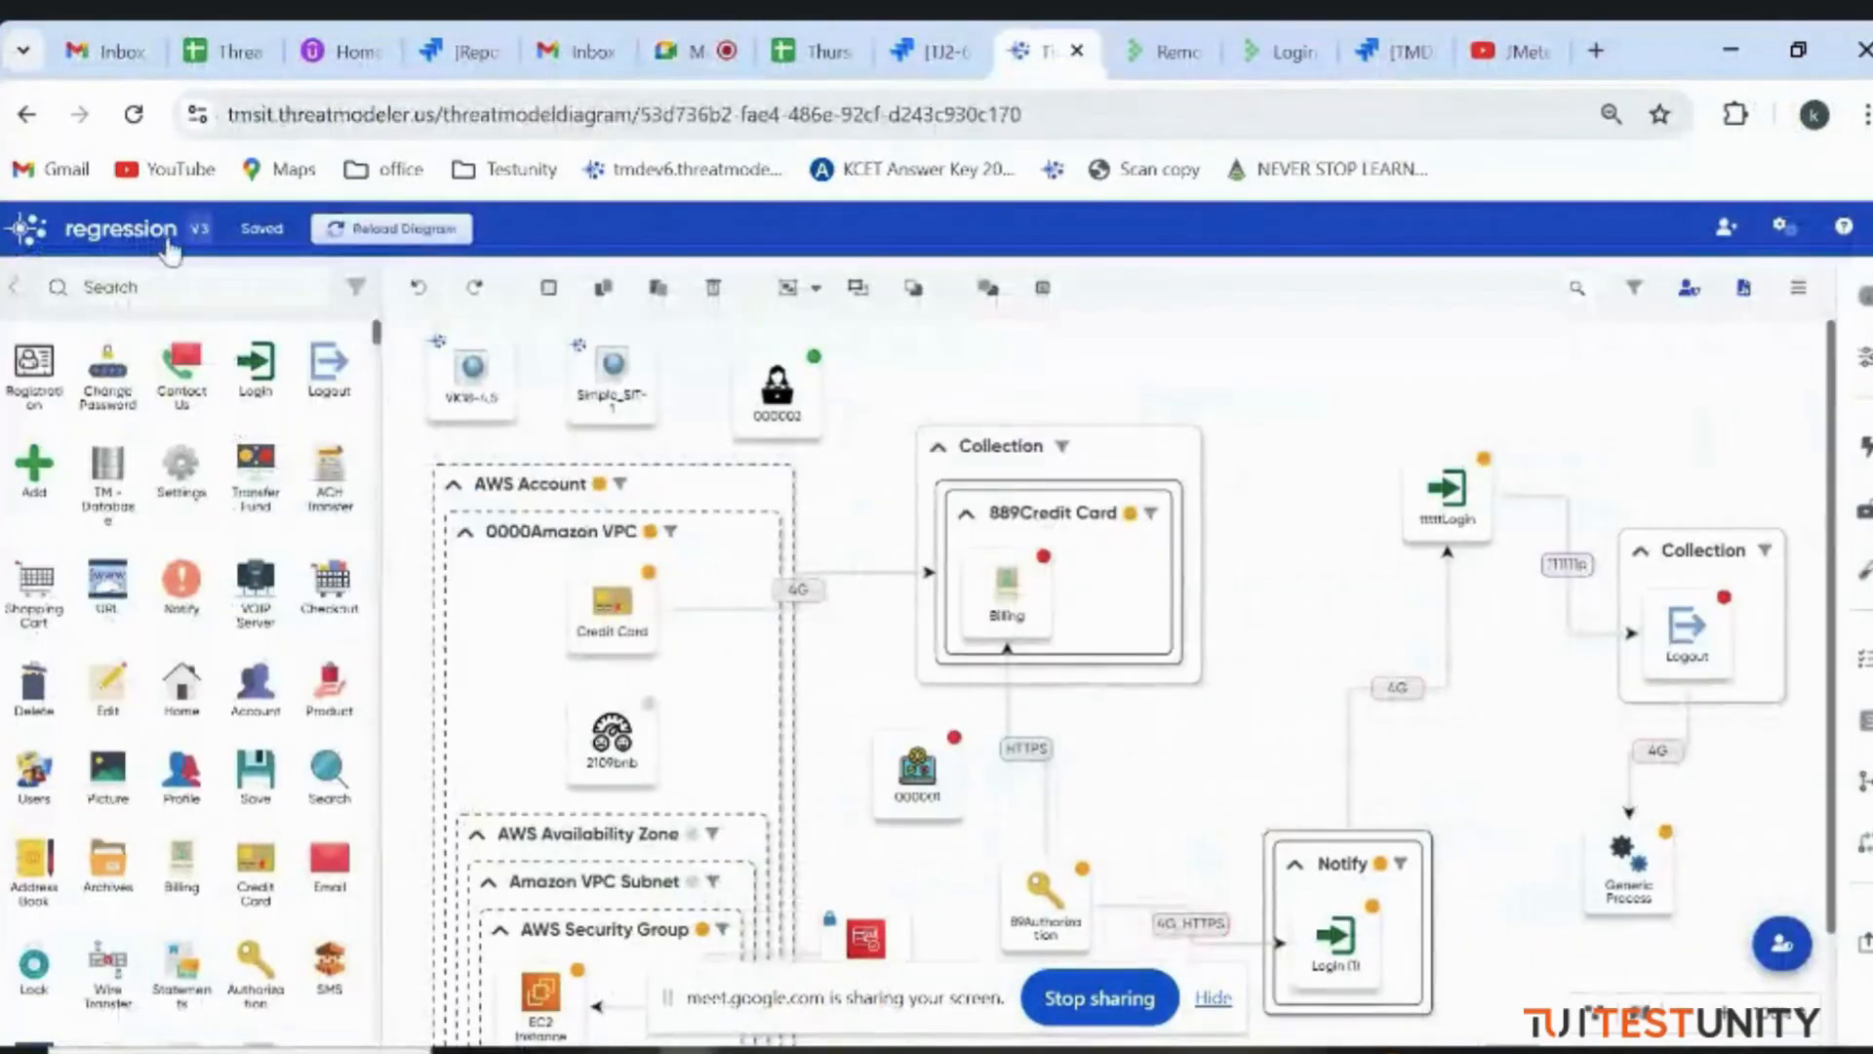
click(27, 228)
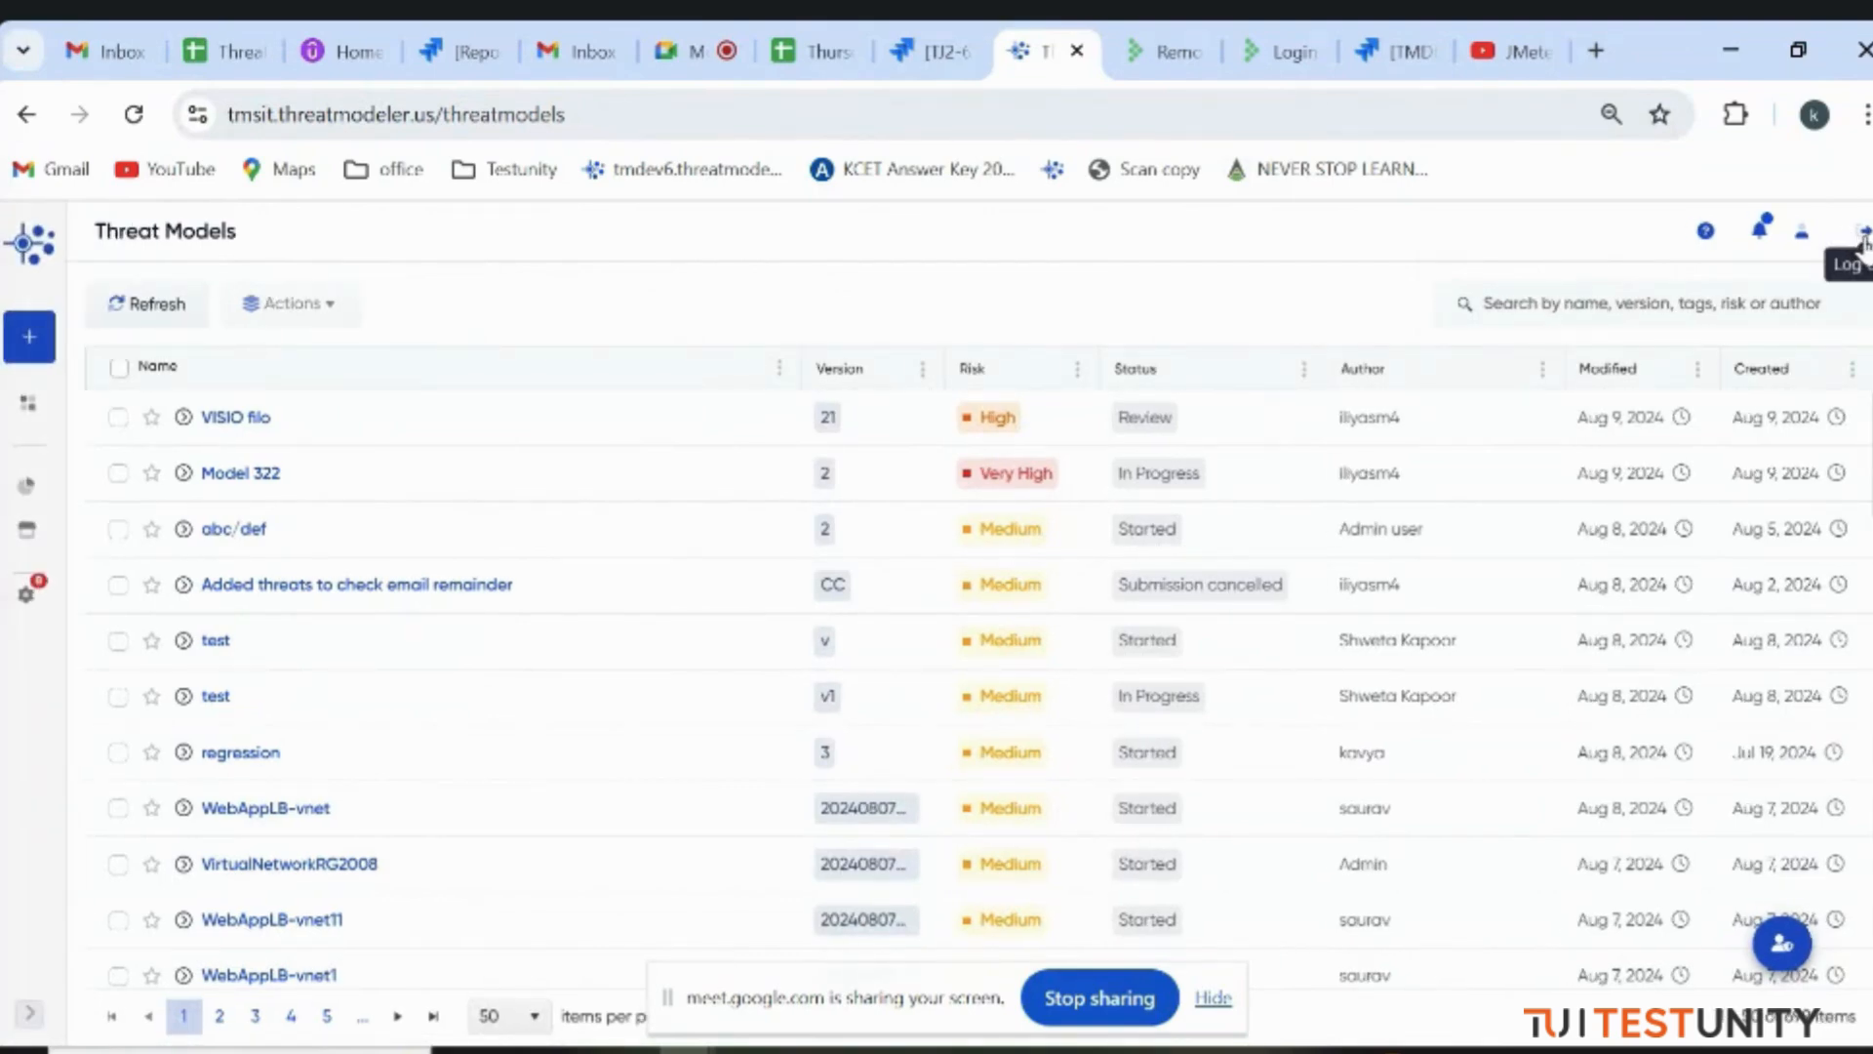
click(1863, 234)
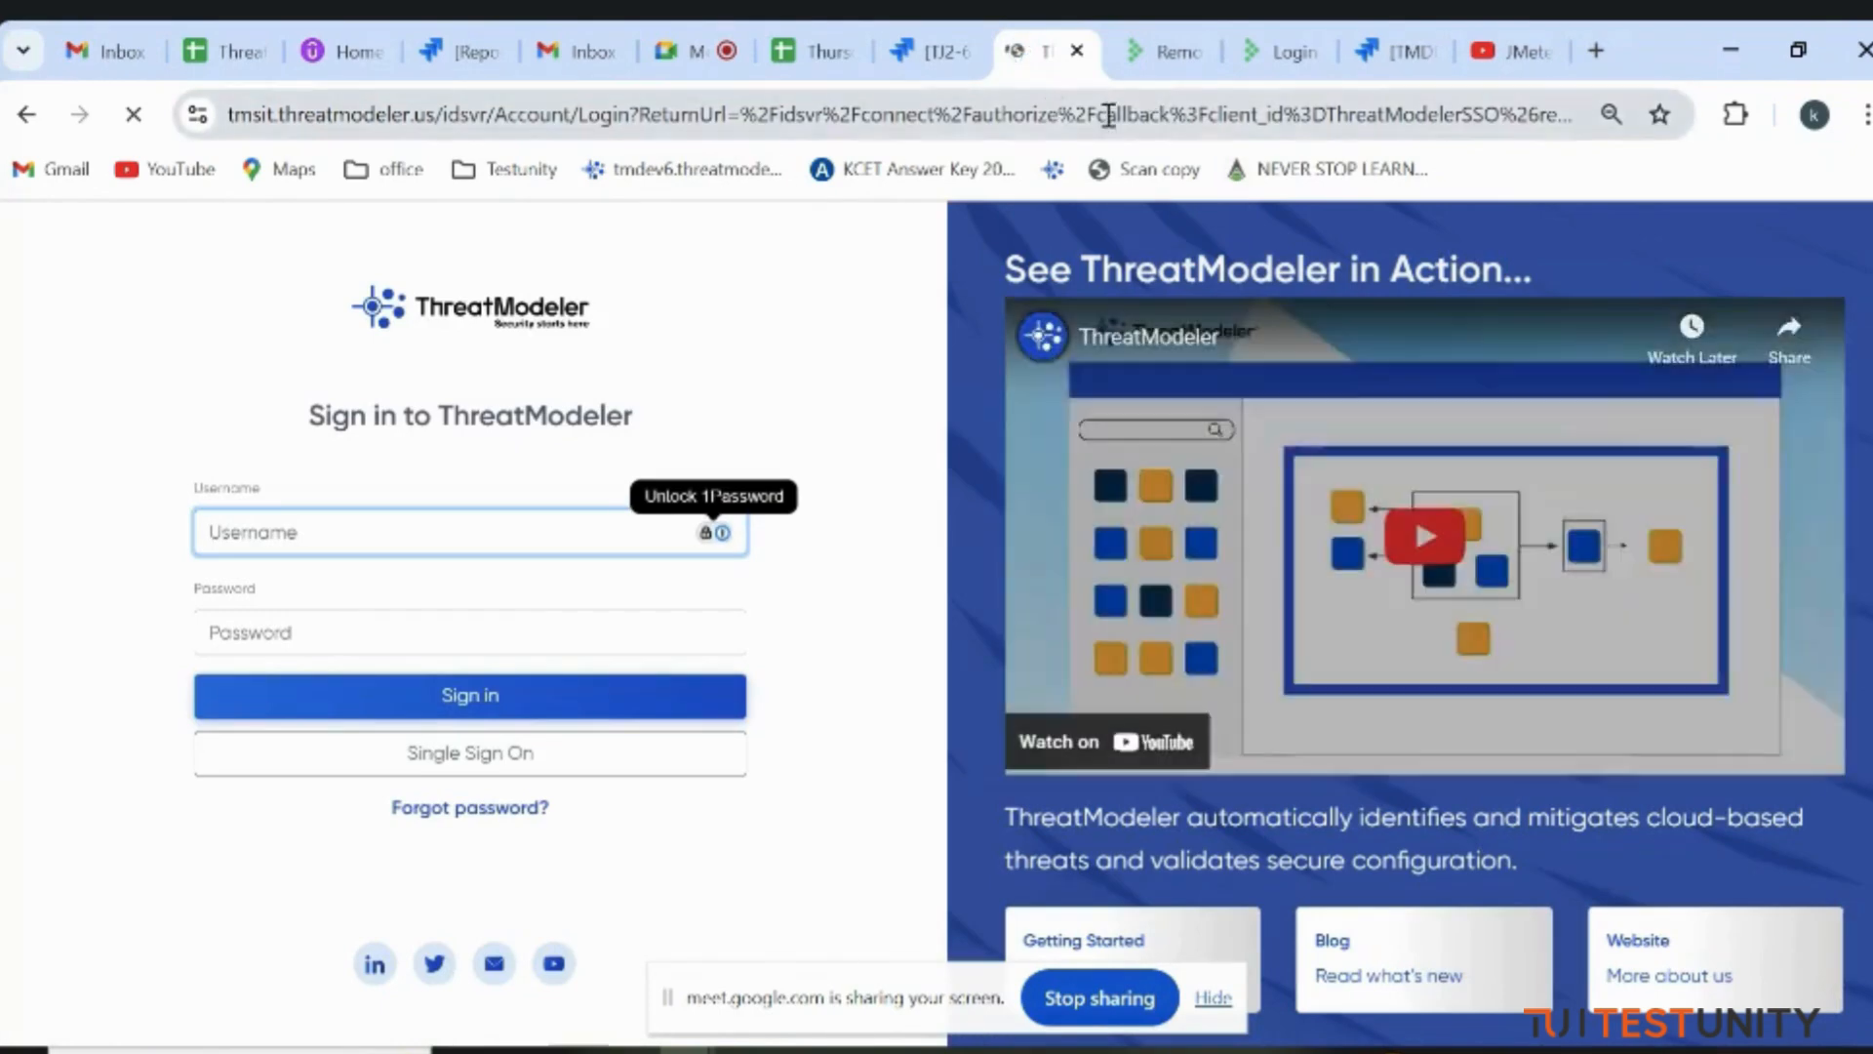
Step: Select the ThreatModeler sign-in page's address and switch to the New Tab page in Firefox
click(1109, 115)
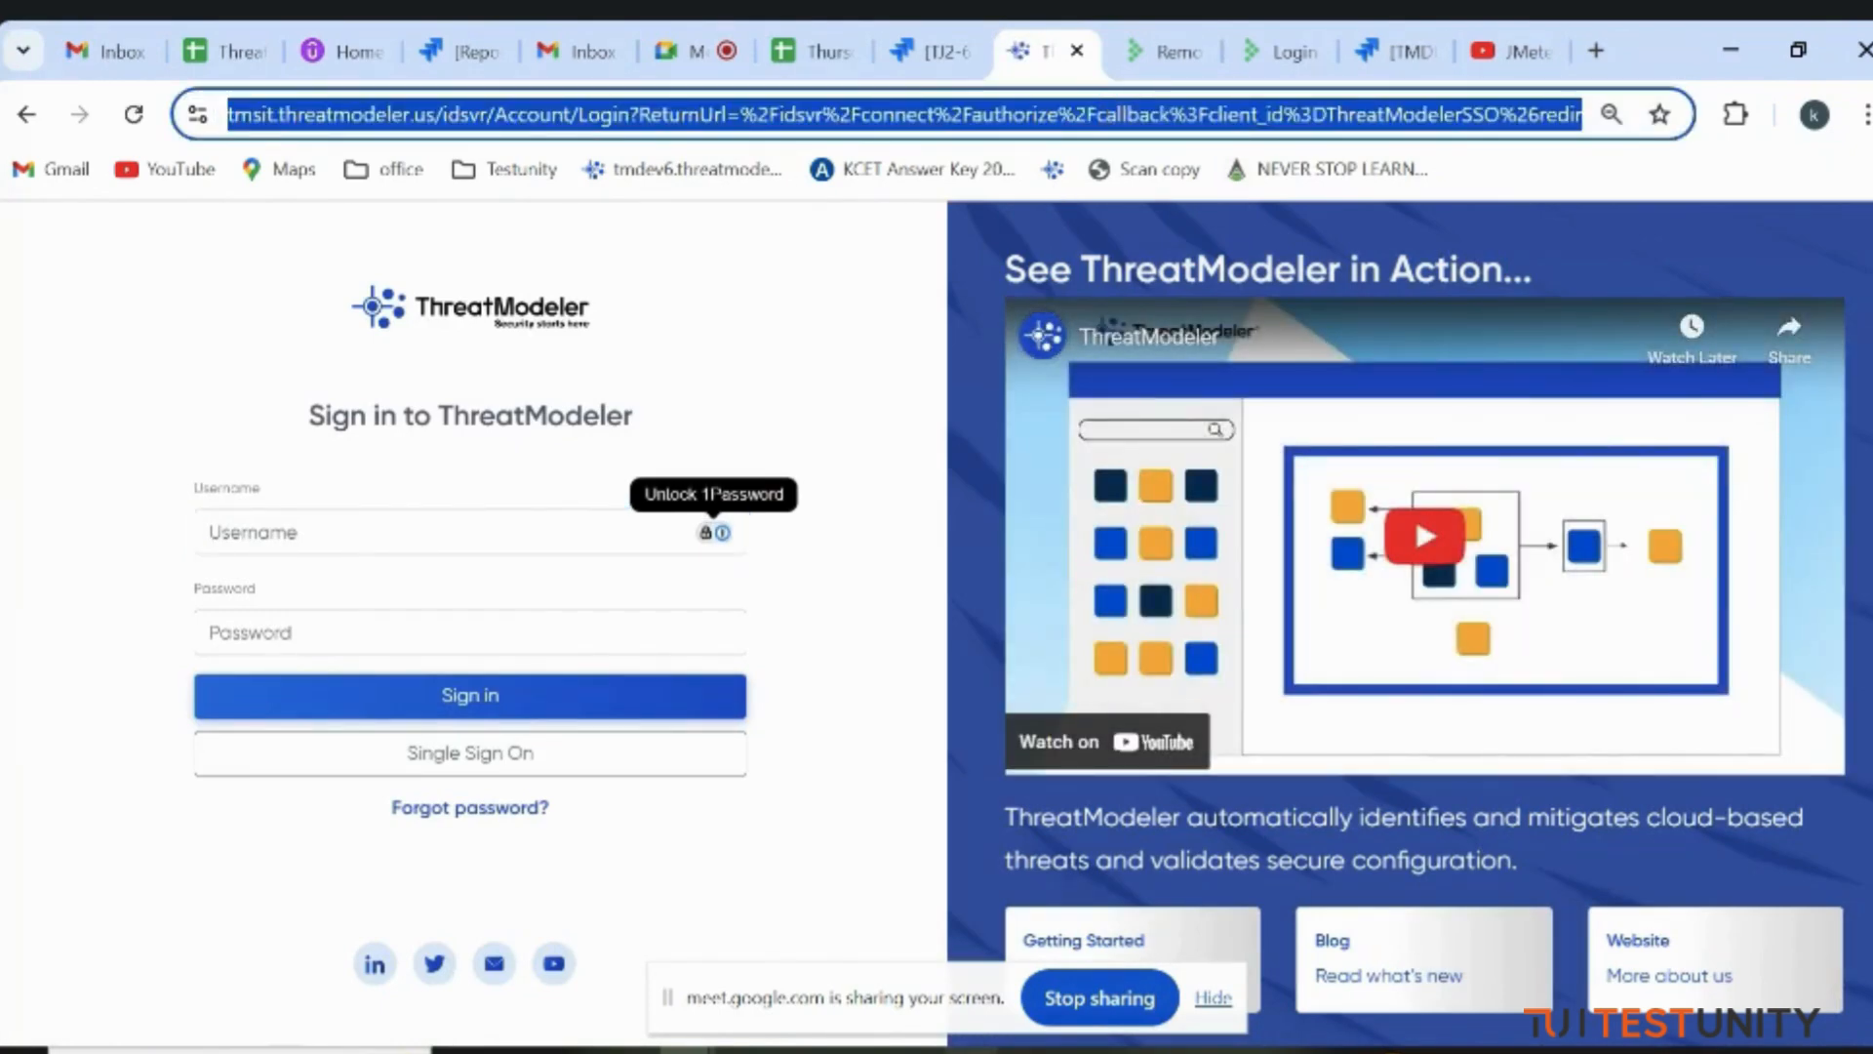
click(970, 1050)
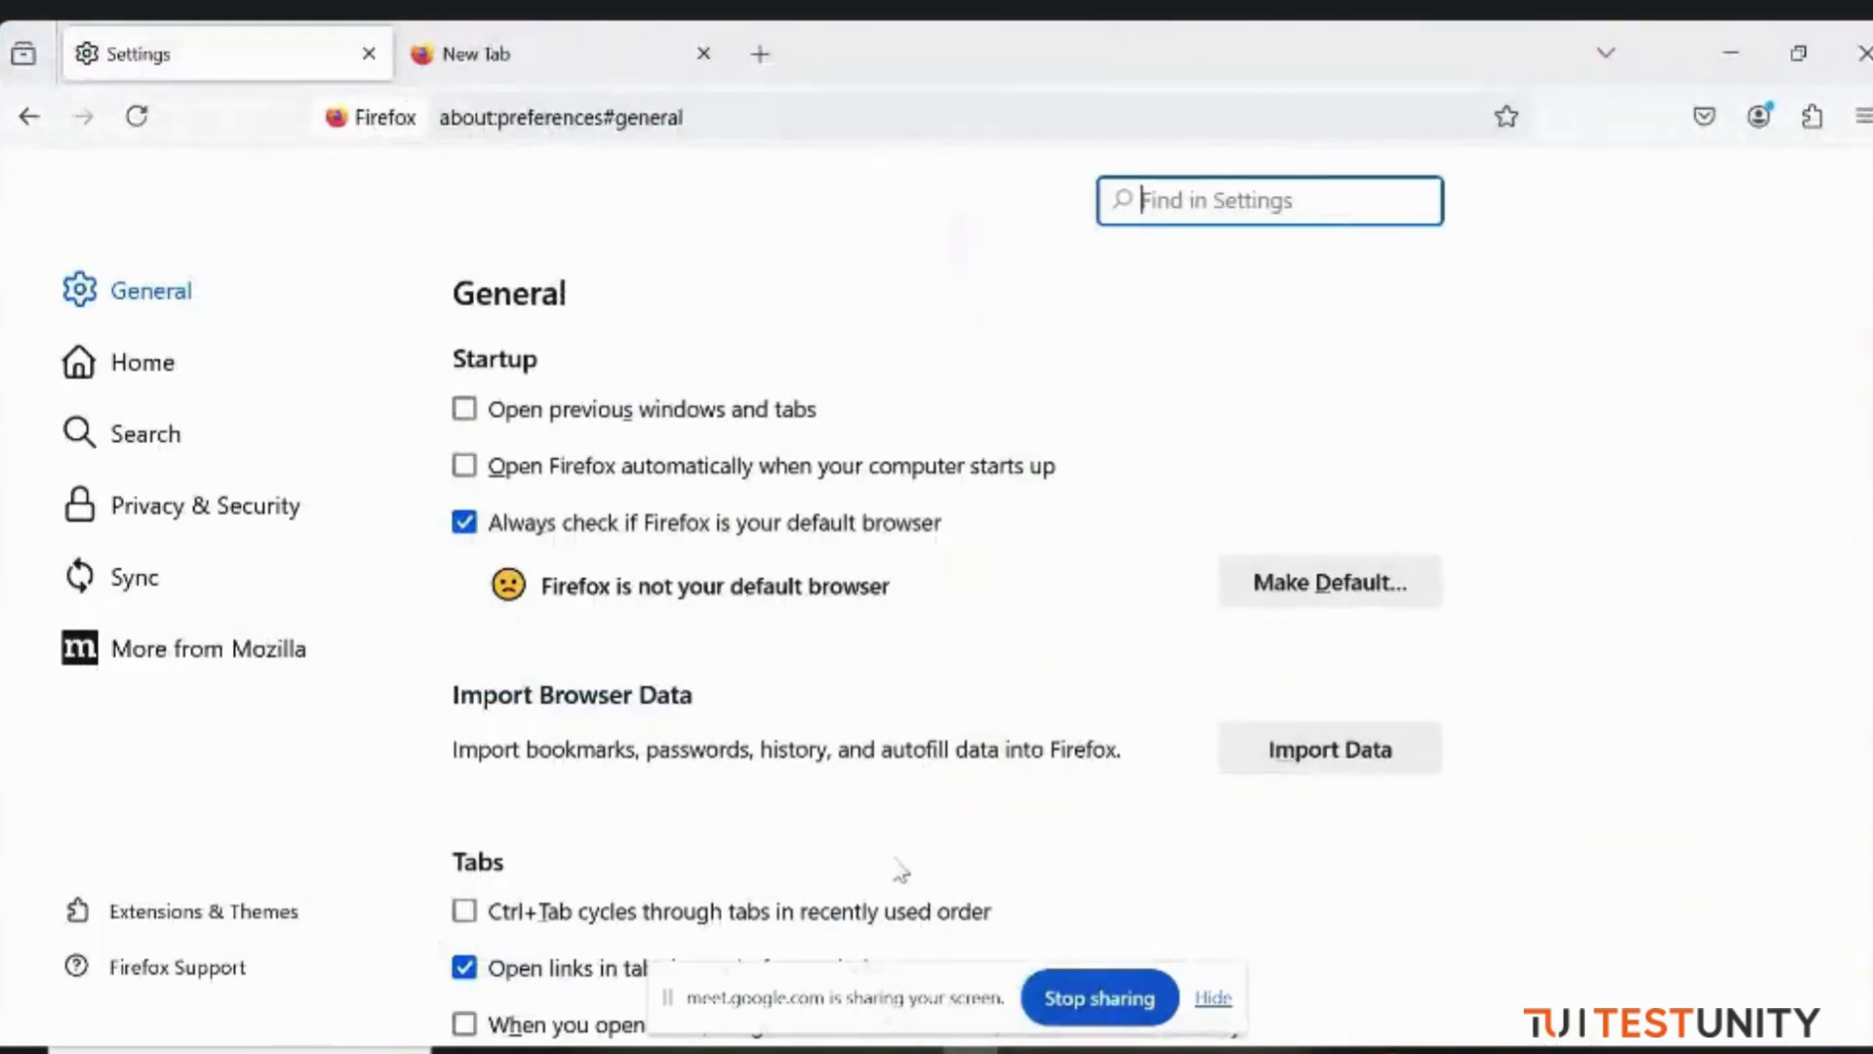
click(465, 31)
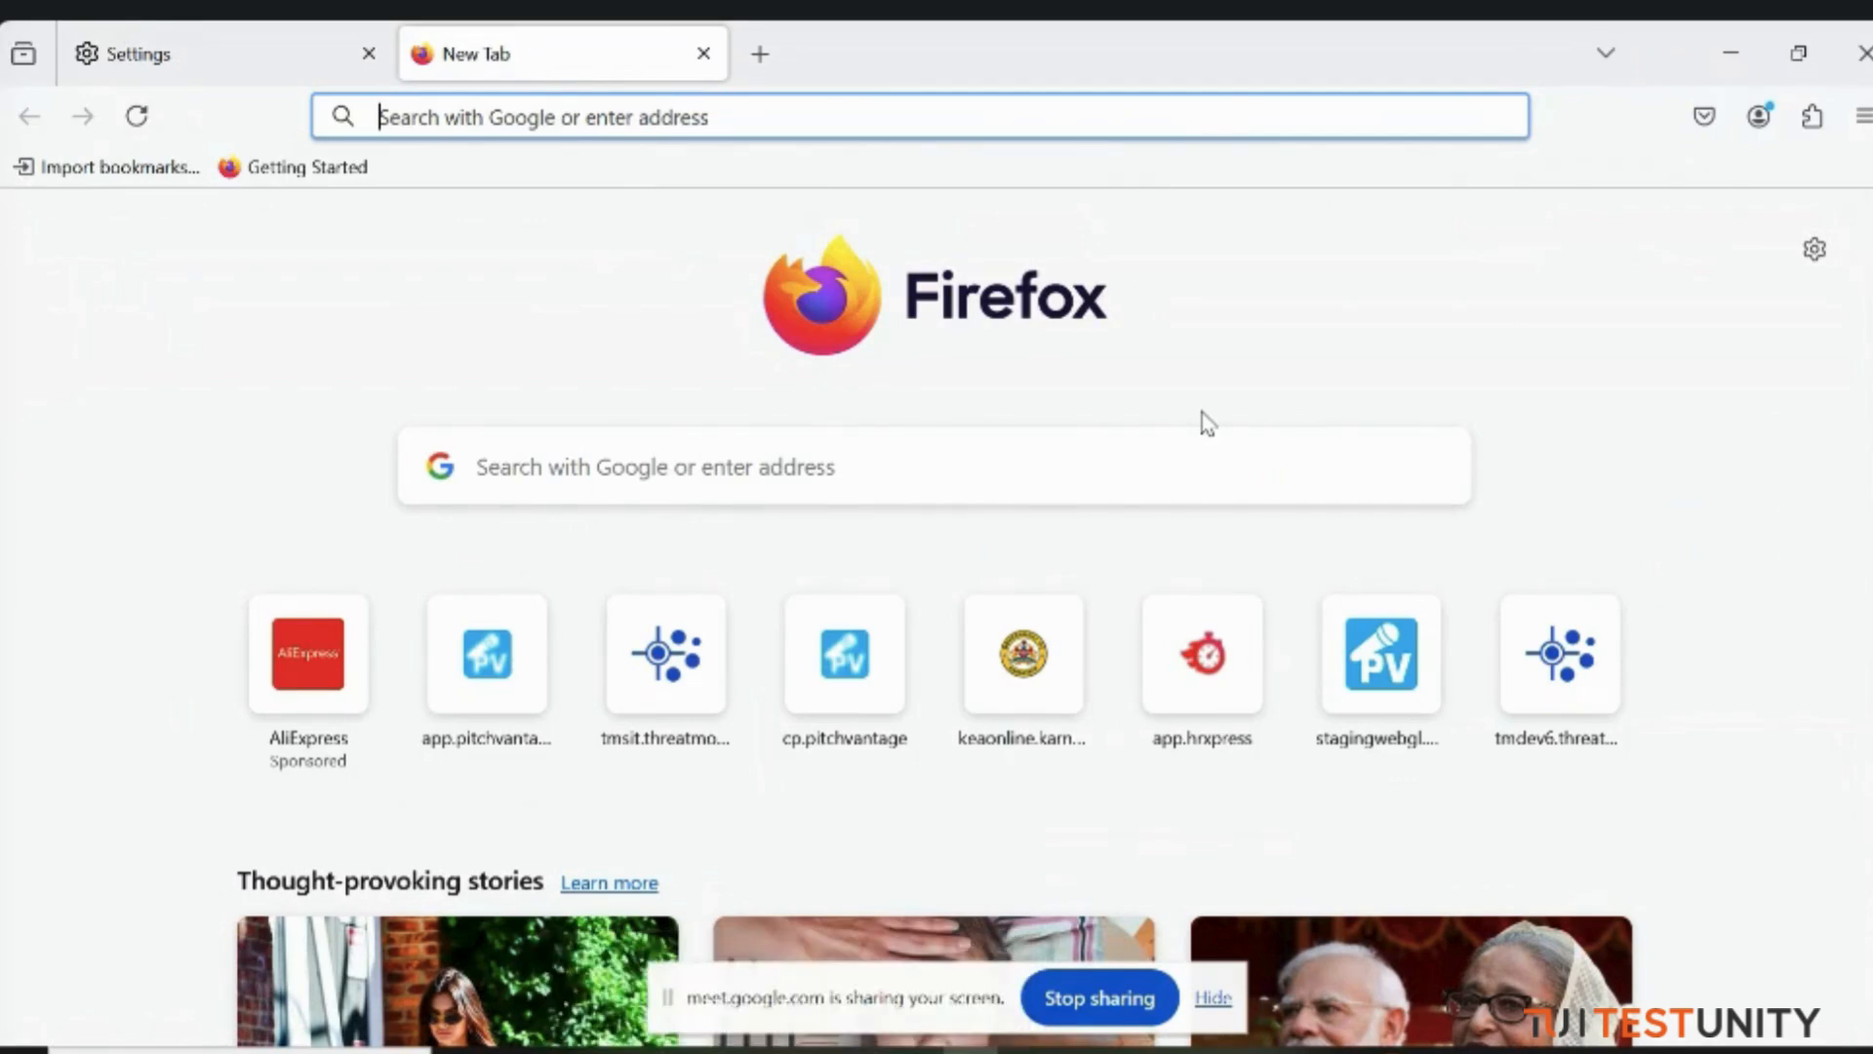
Step: Return to JMeter, start the HTTP(S) Test Script Recorder and accept the root CA certificate notice
click(914, 1050)
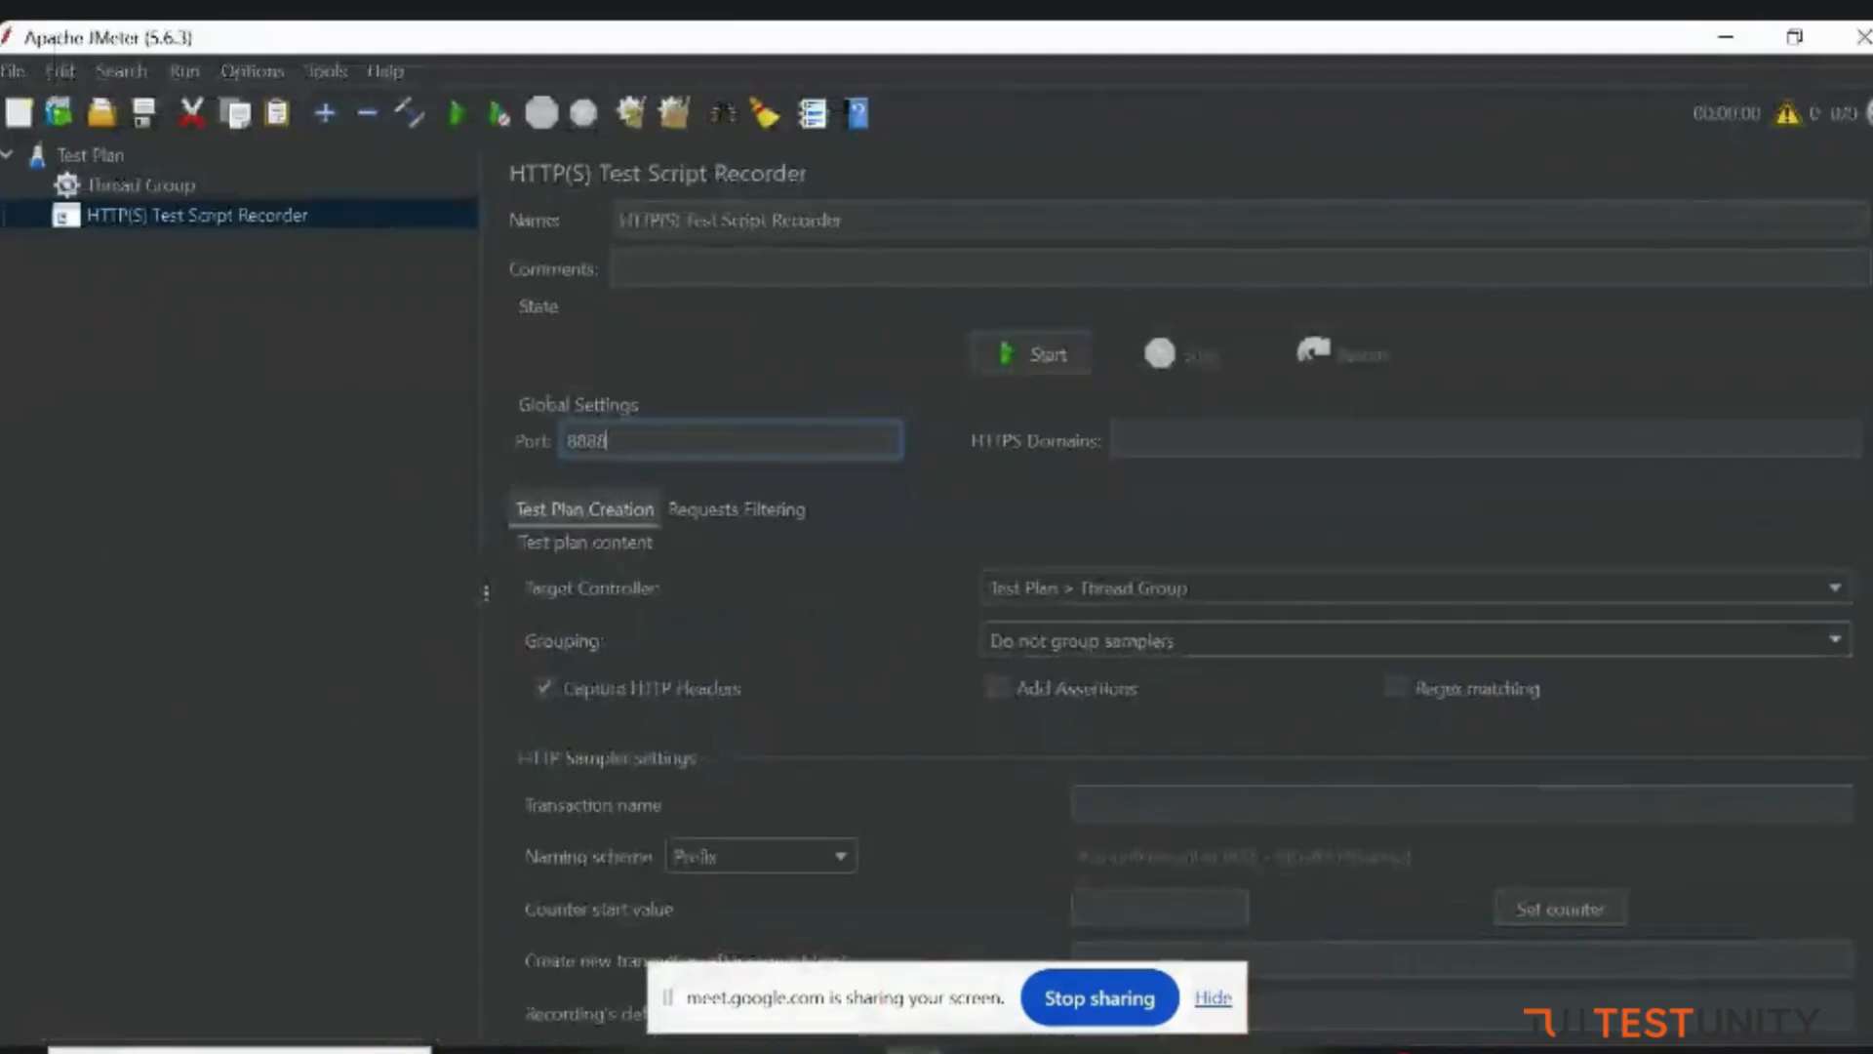
click(1038, 353)
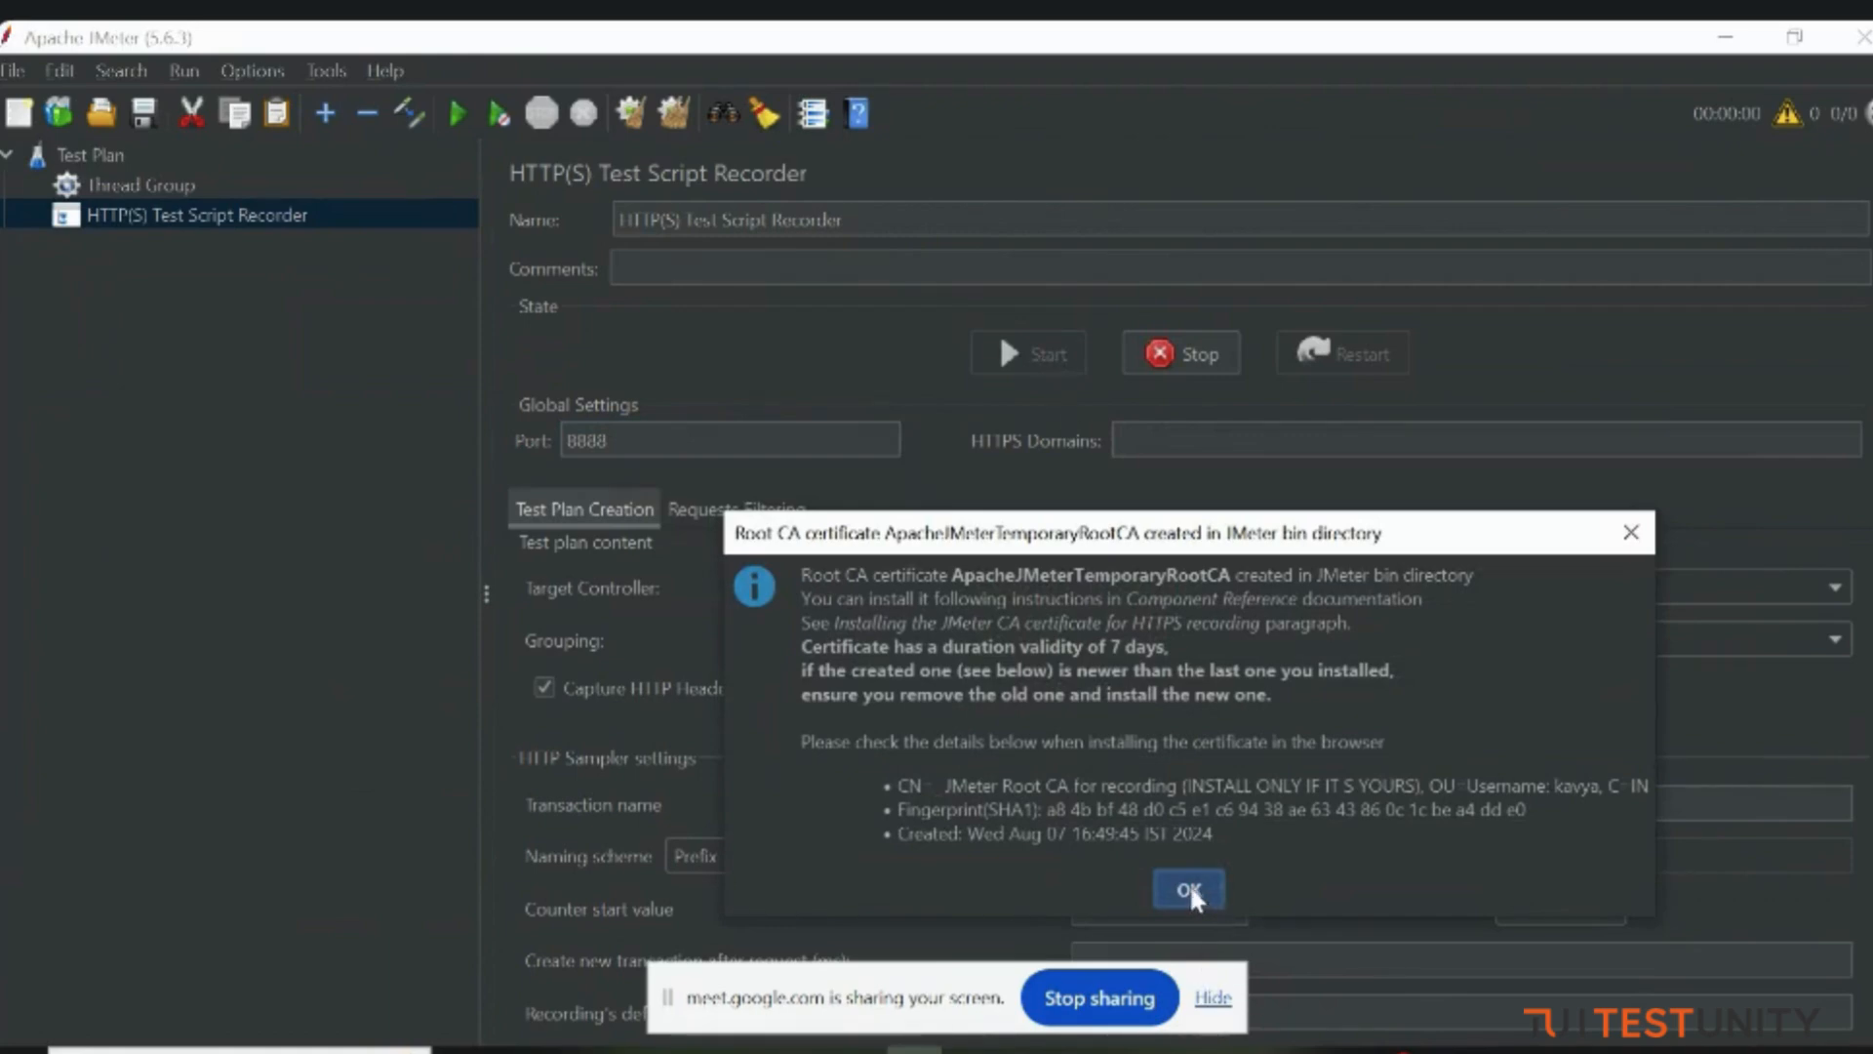
click(1188, 889)
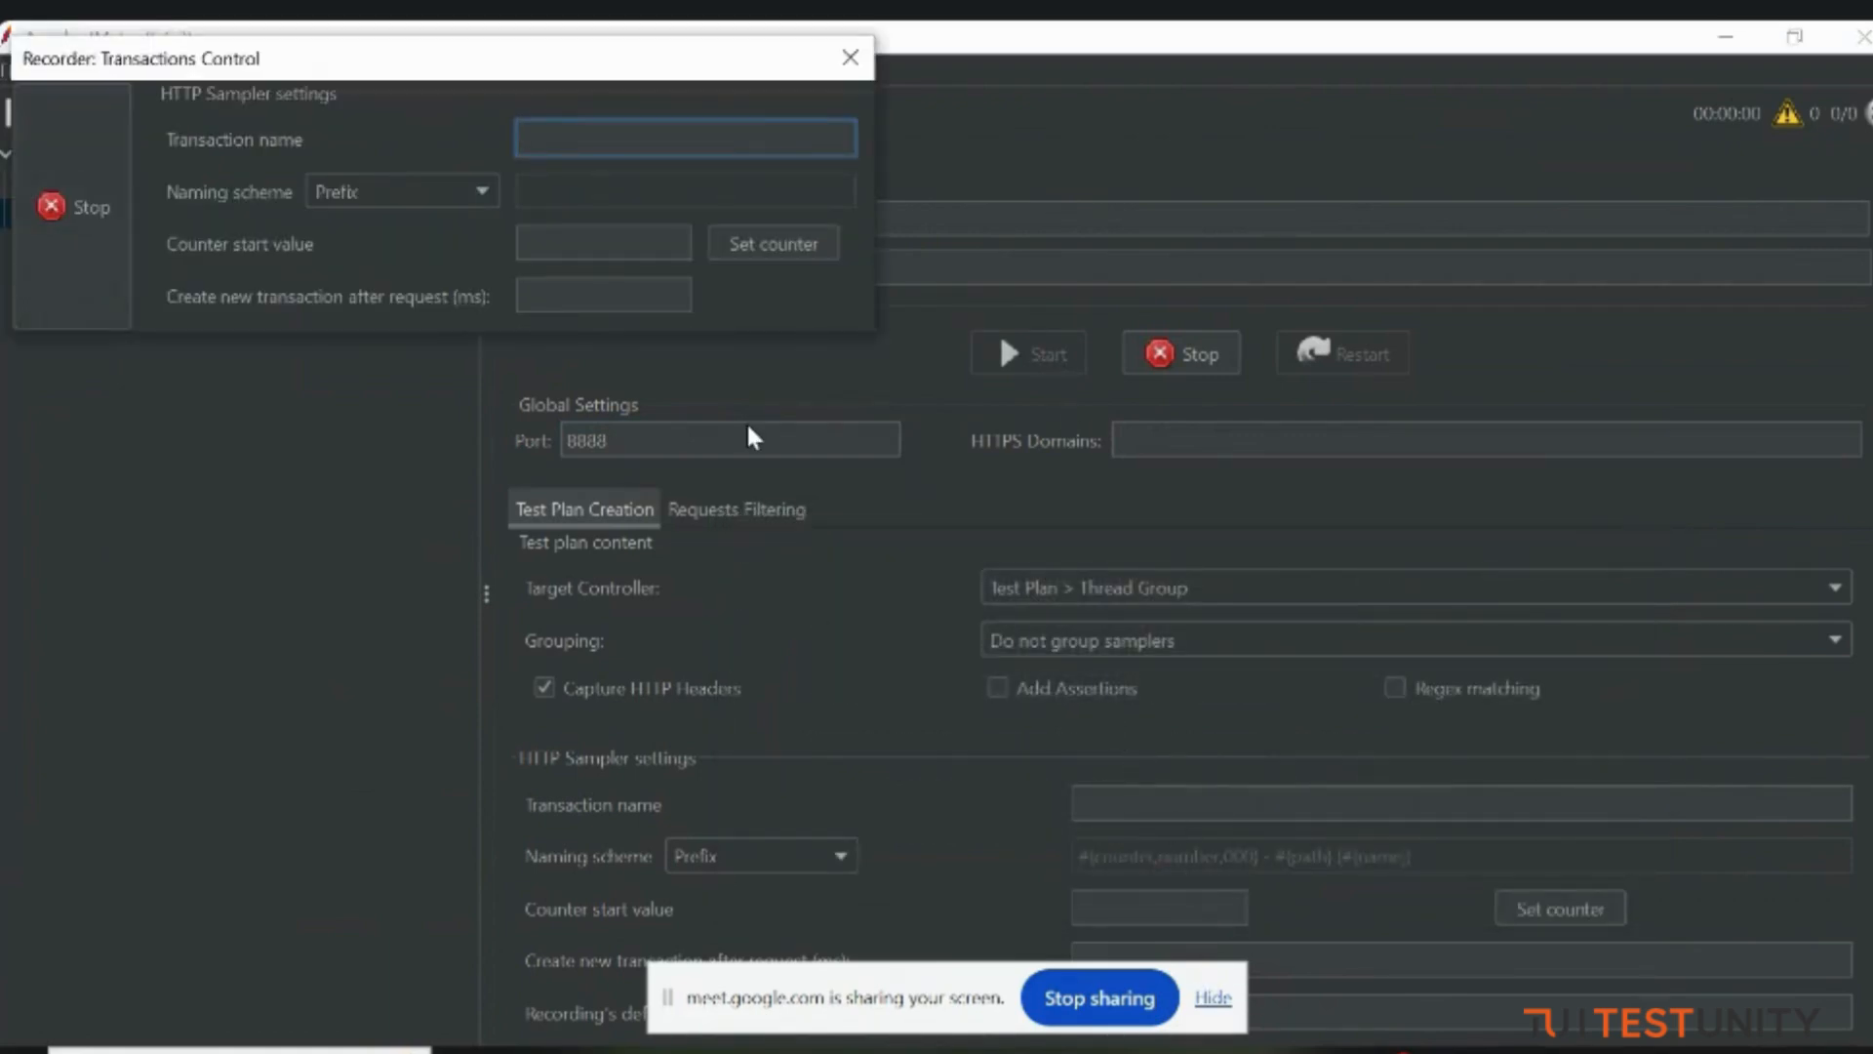
Step: Name the recorder's transaction tmdelete and minimise the JMeter main window to bring up Firefox
text(t)
text(mlog)
click(1722, 43)
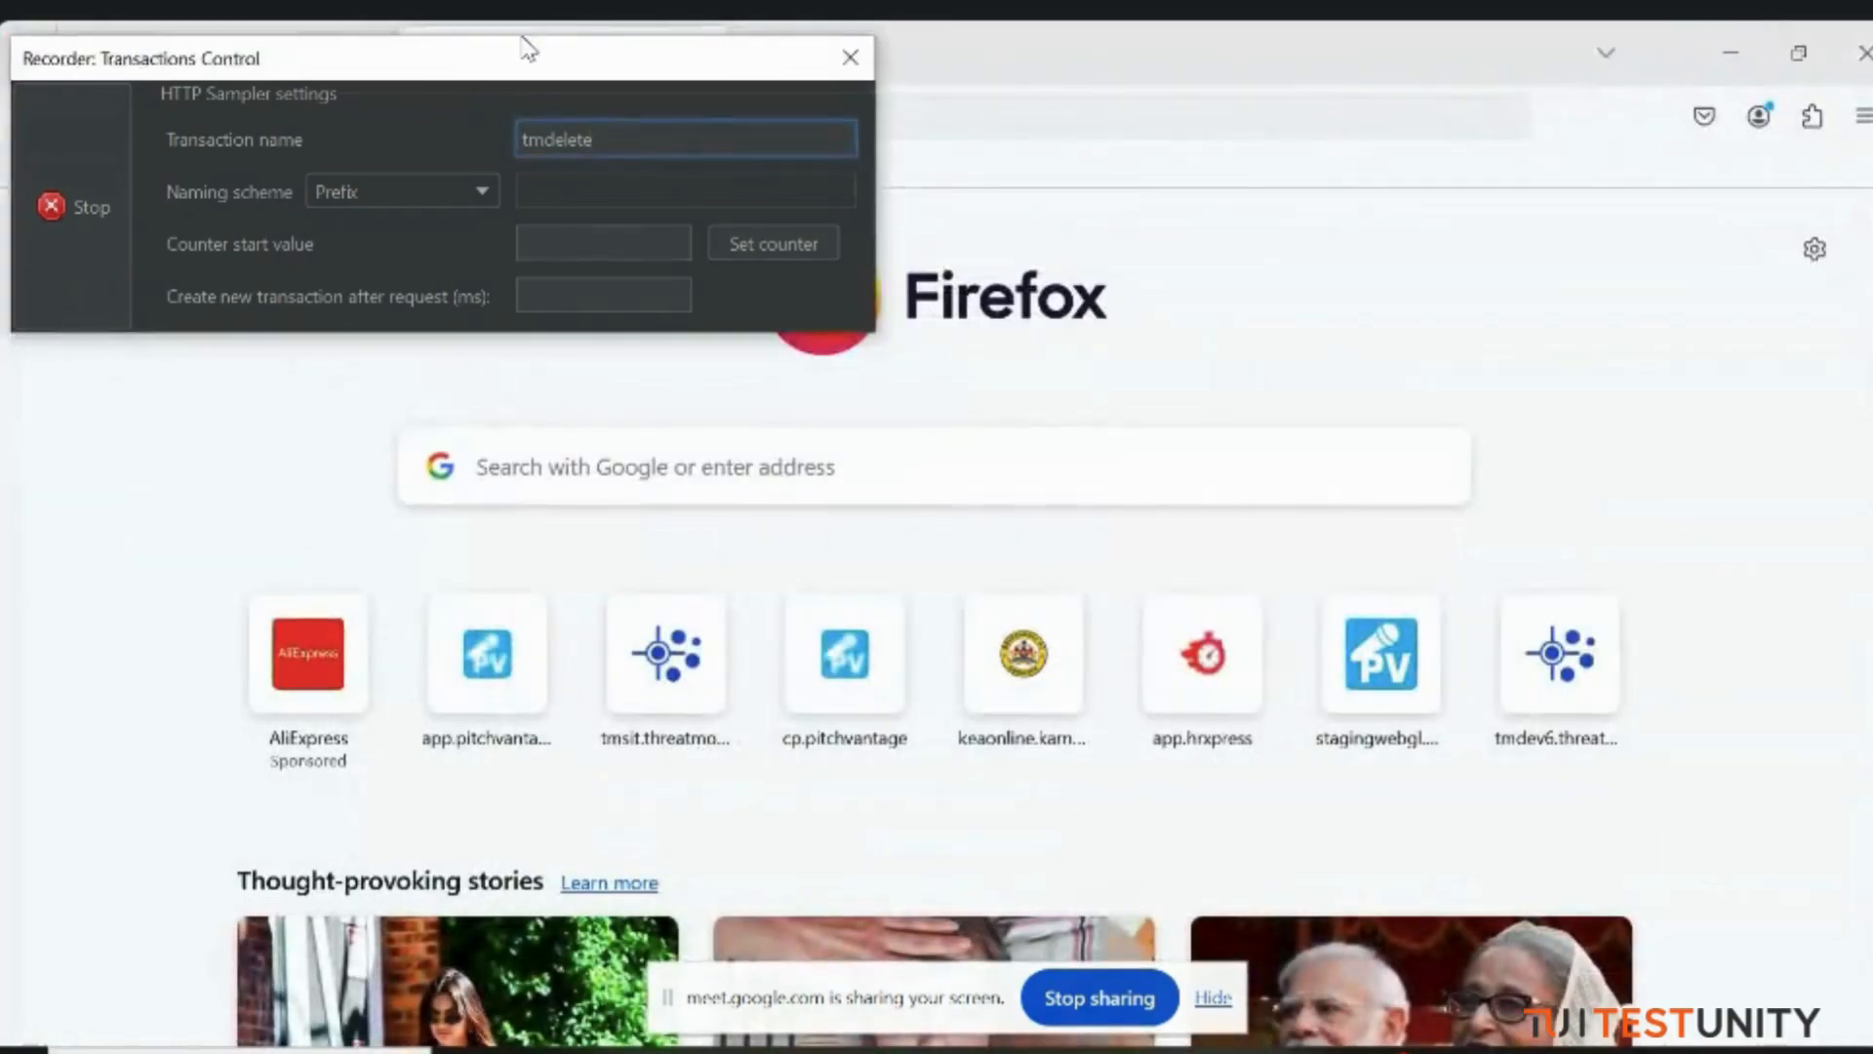
Step: Move the recorder dialog clear of the address bar and load the copied ThreatModeler sign-in address
drag(760, 73, 1609, 96)
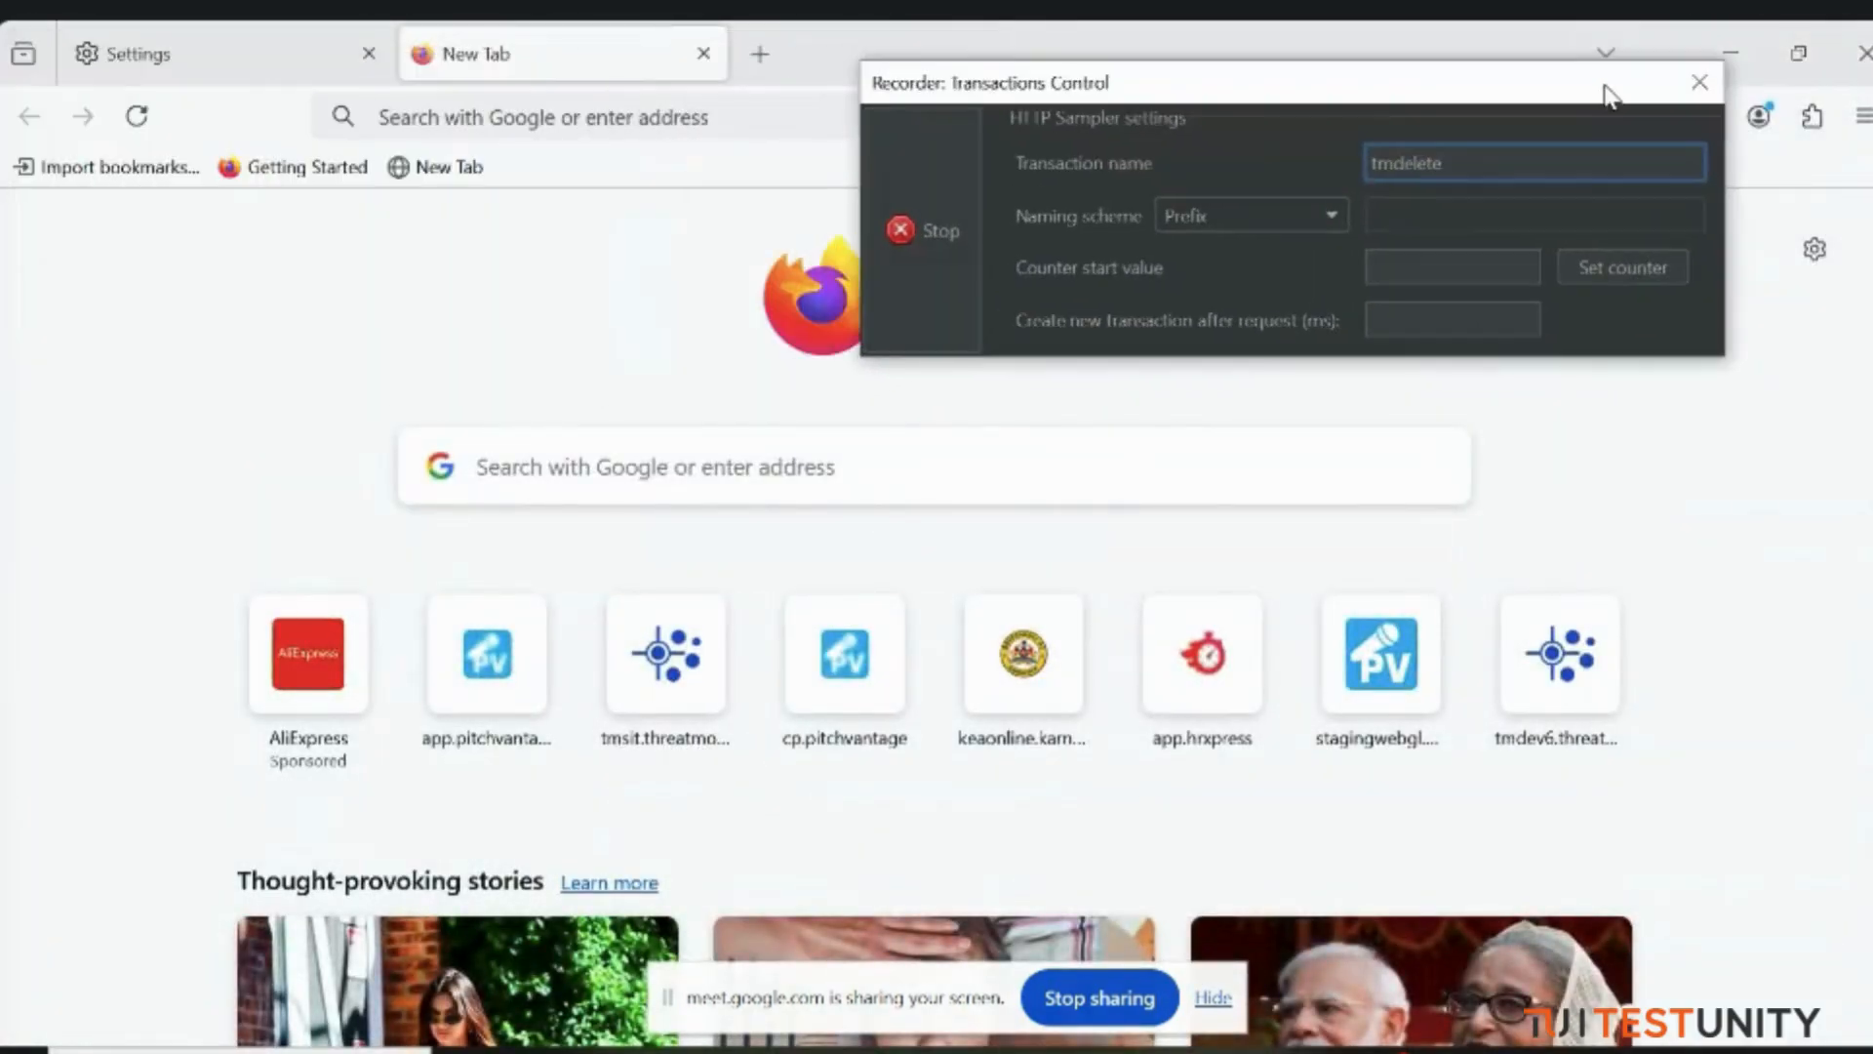
click(590, 118)
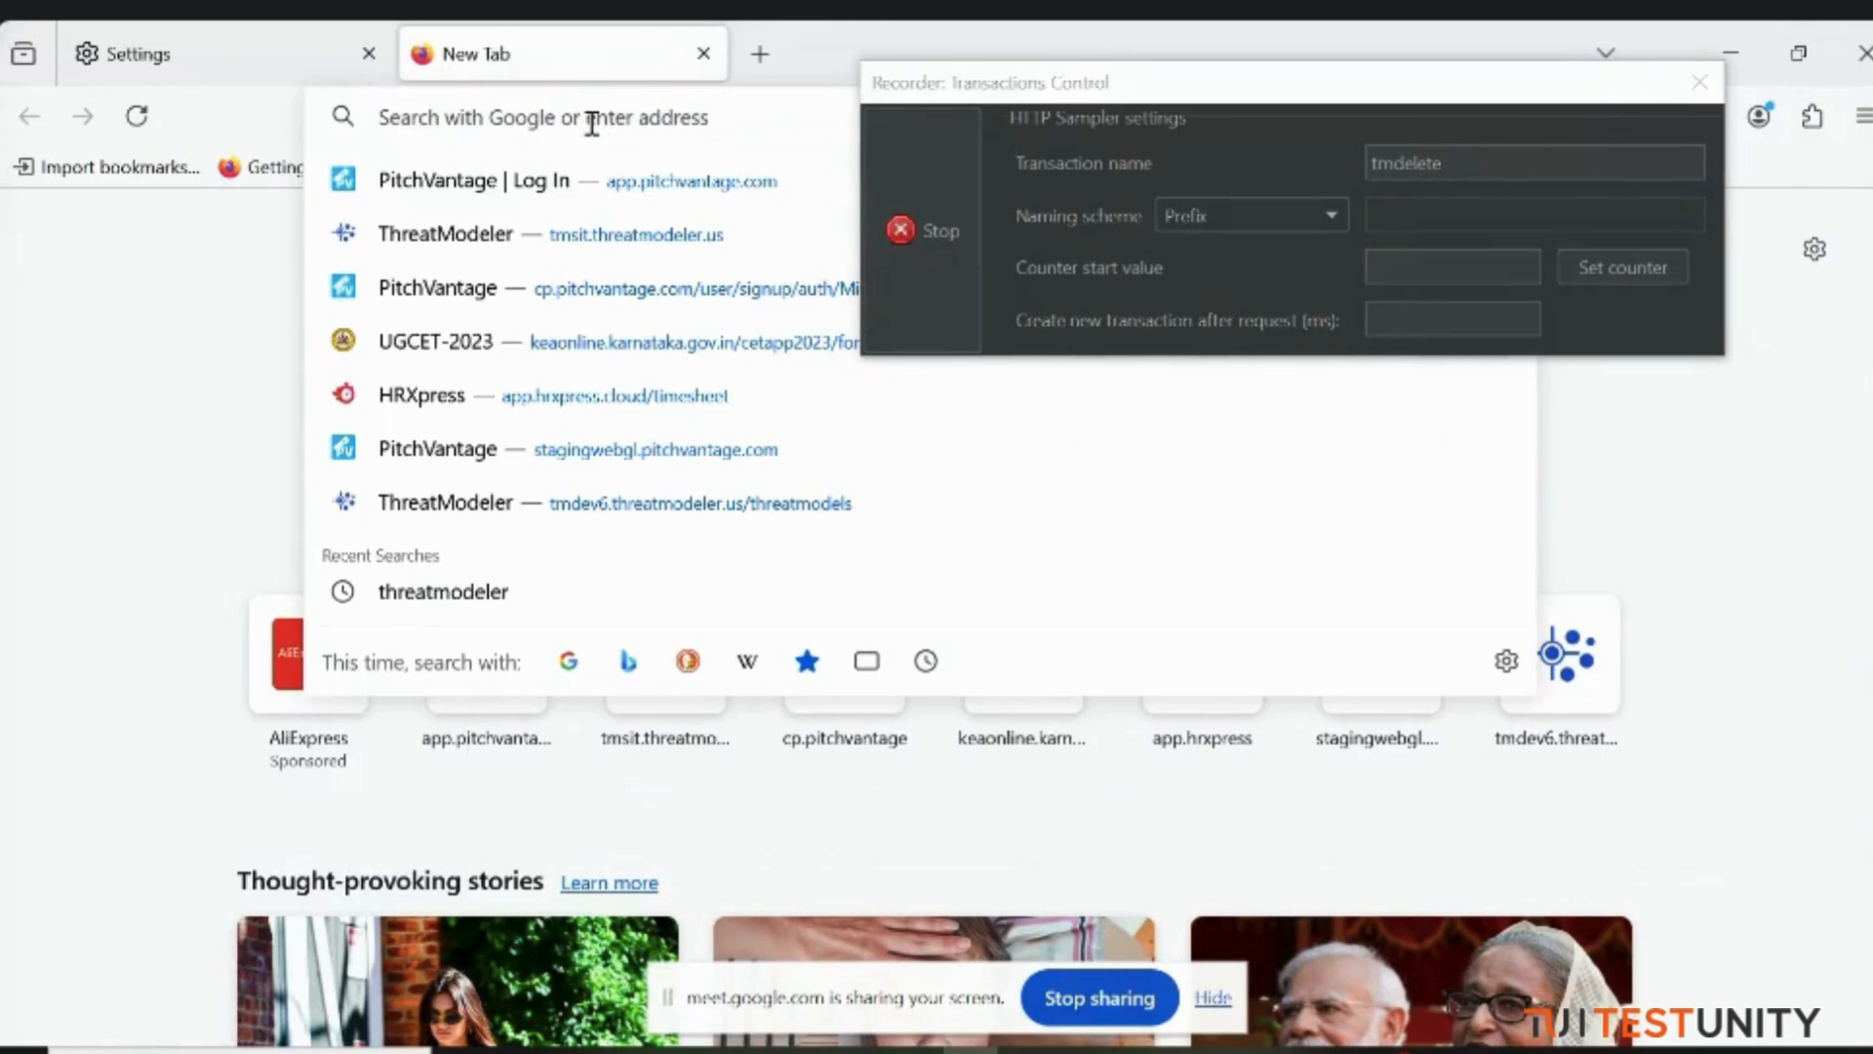
key(ctrl+v)
key(Return)
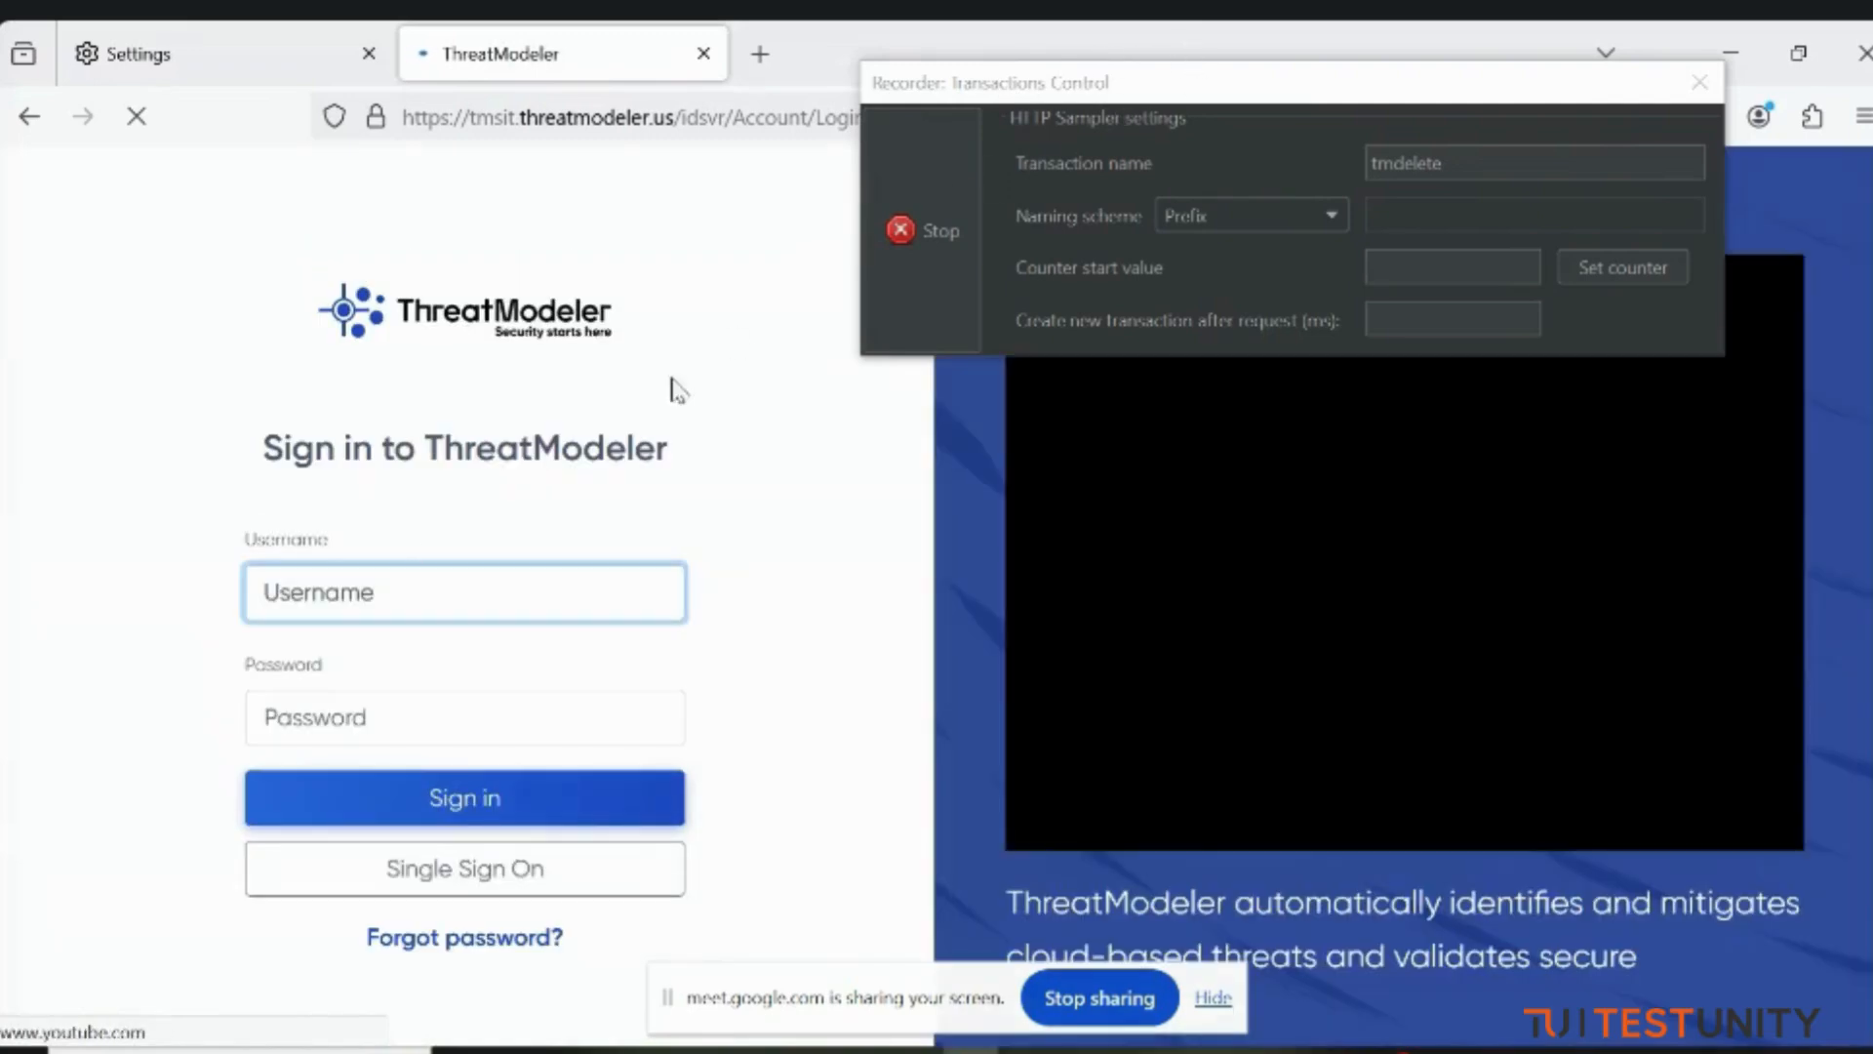
Step: Sign in to ThreatModeler with the username and account password, and decline saving the password in the browser
text(kavya)
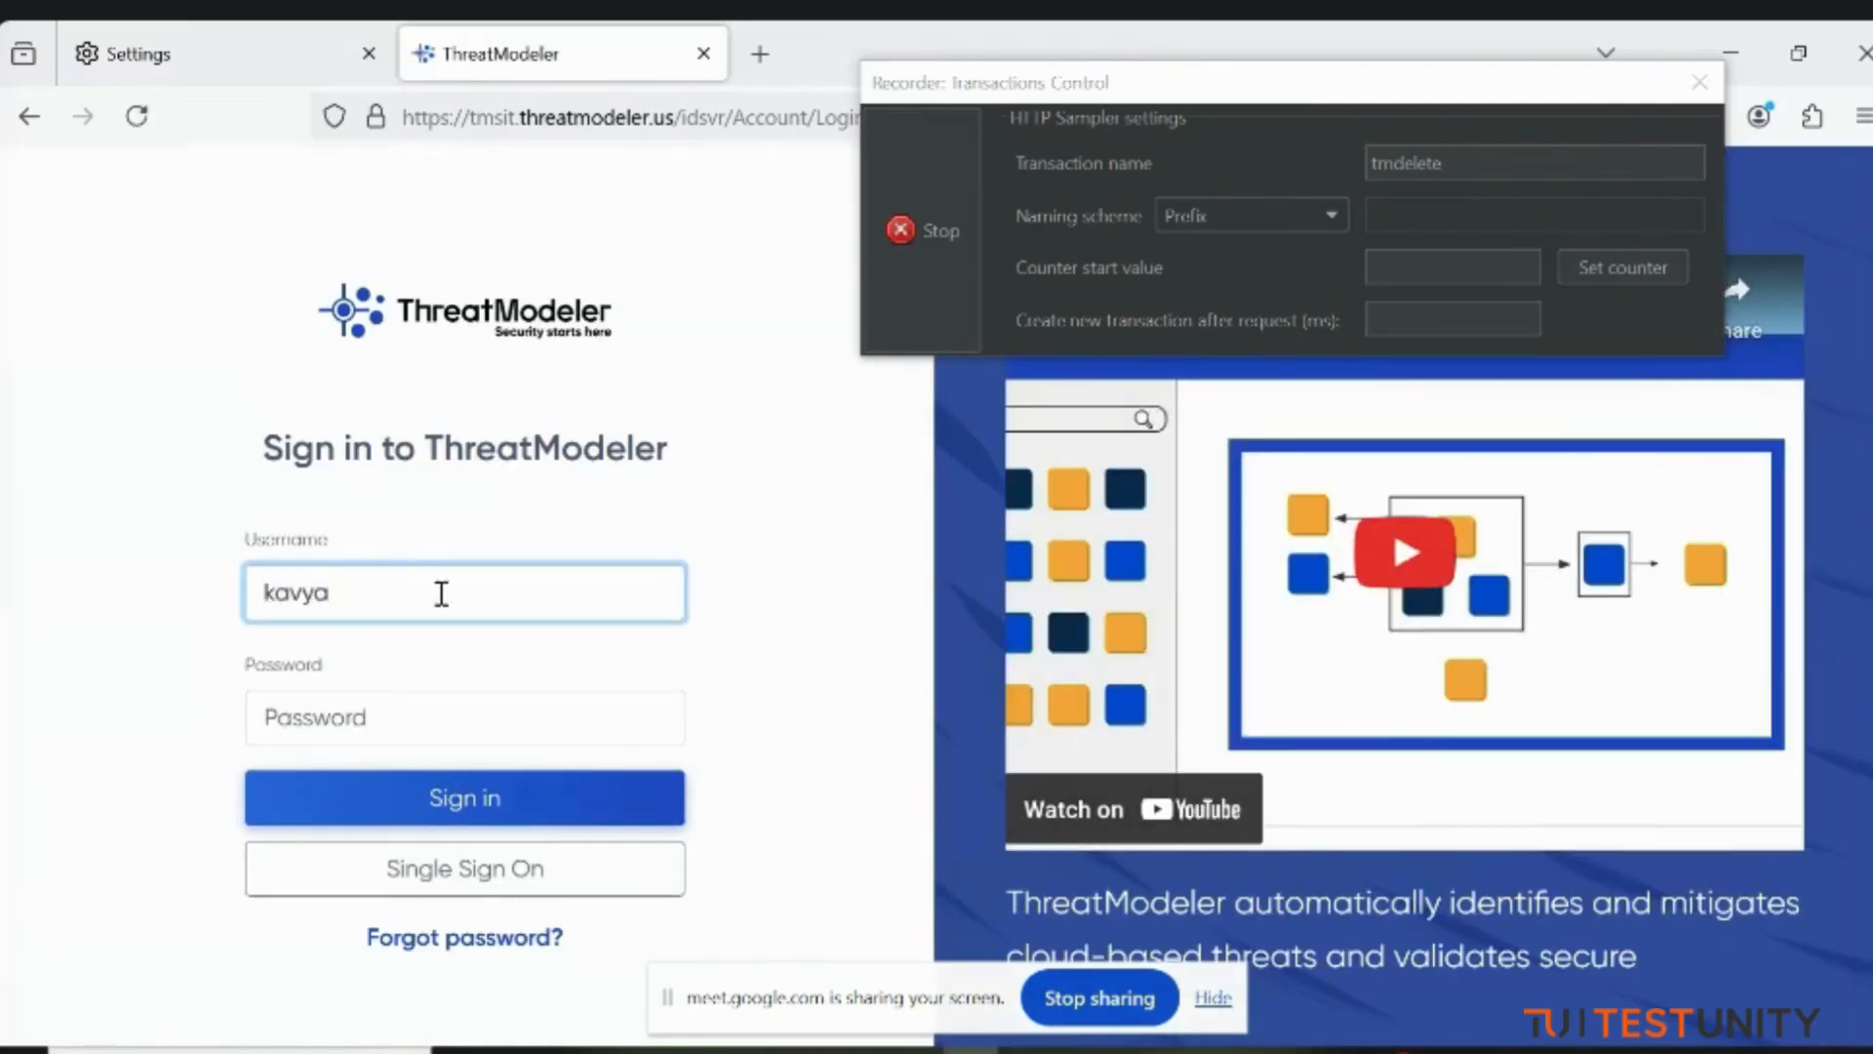
click(409, 732)
text(•••)
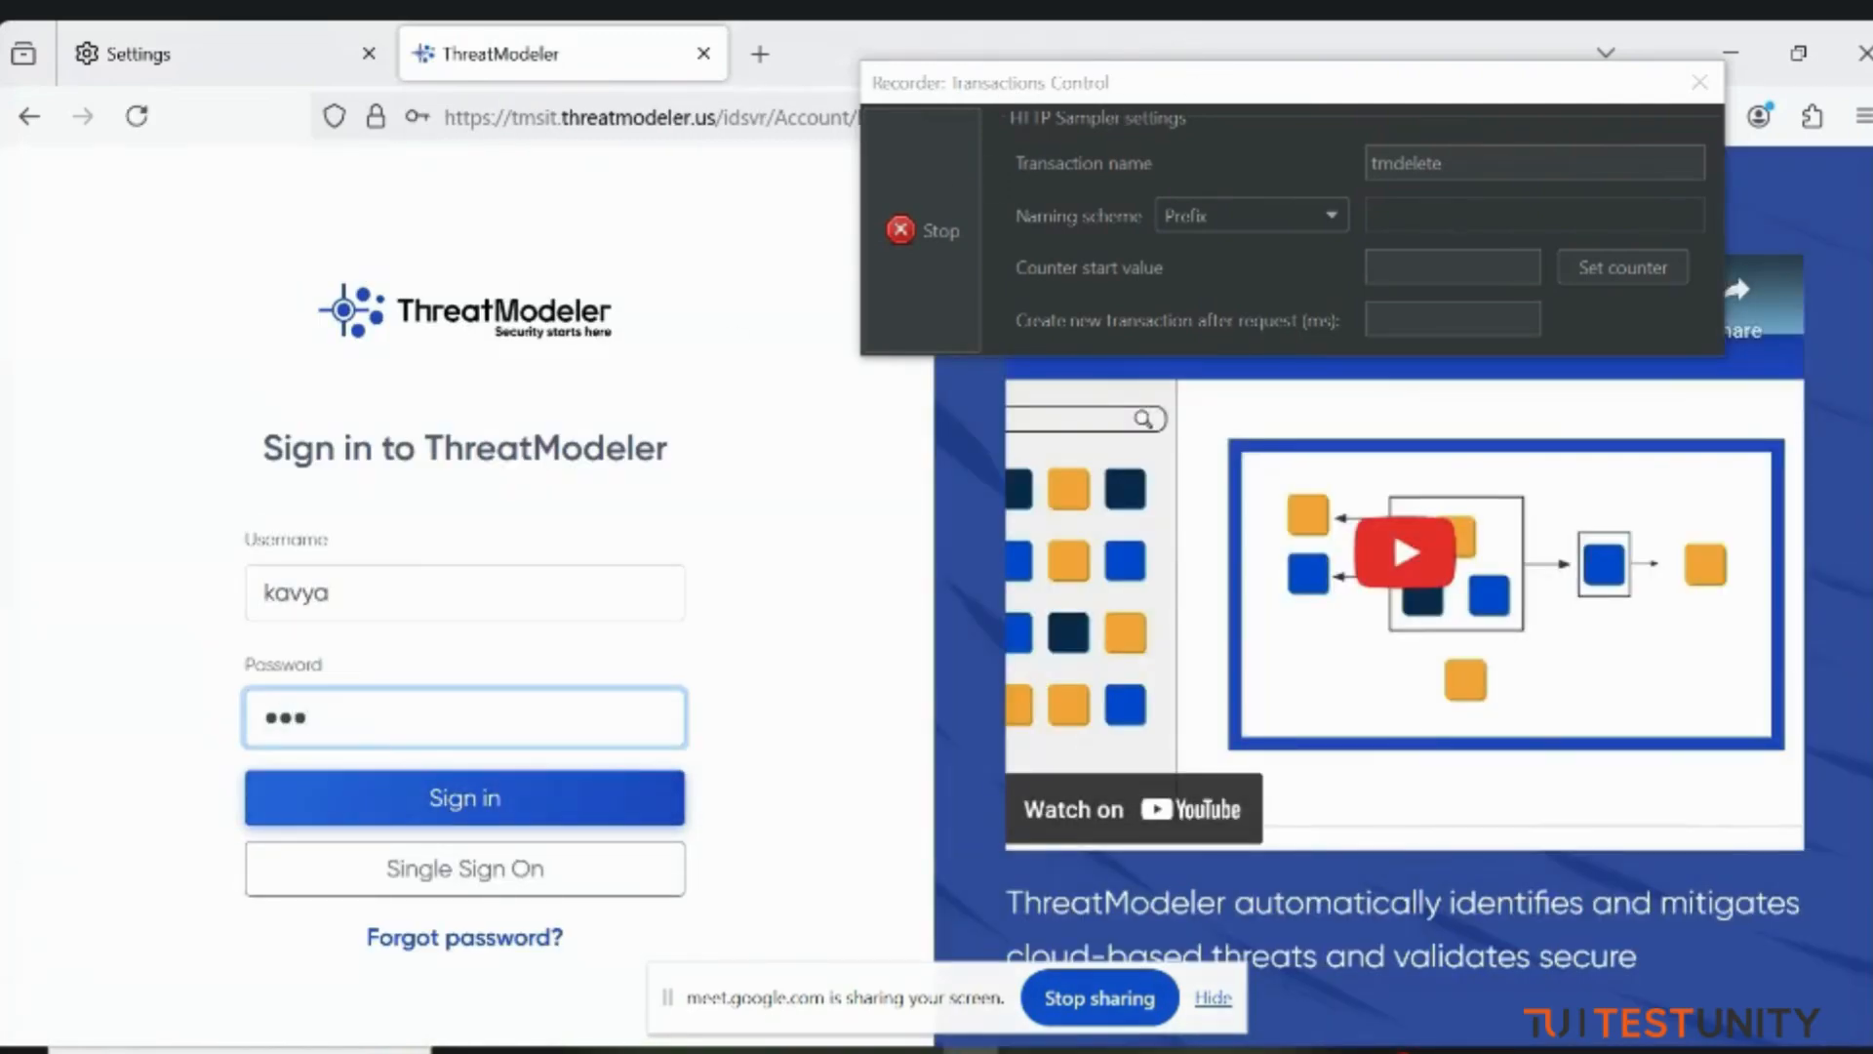
key(BackSpace)
text(•••••••)
key(Return)
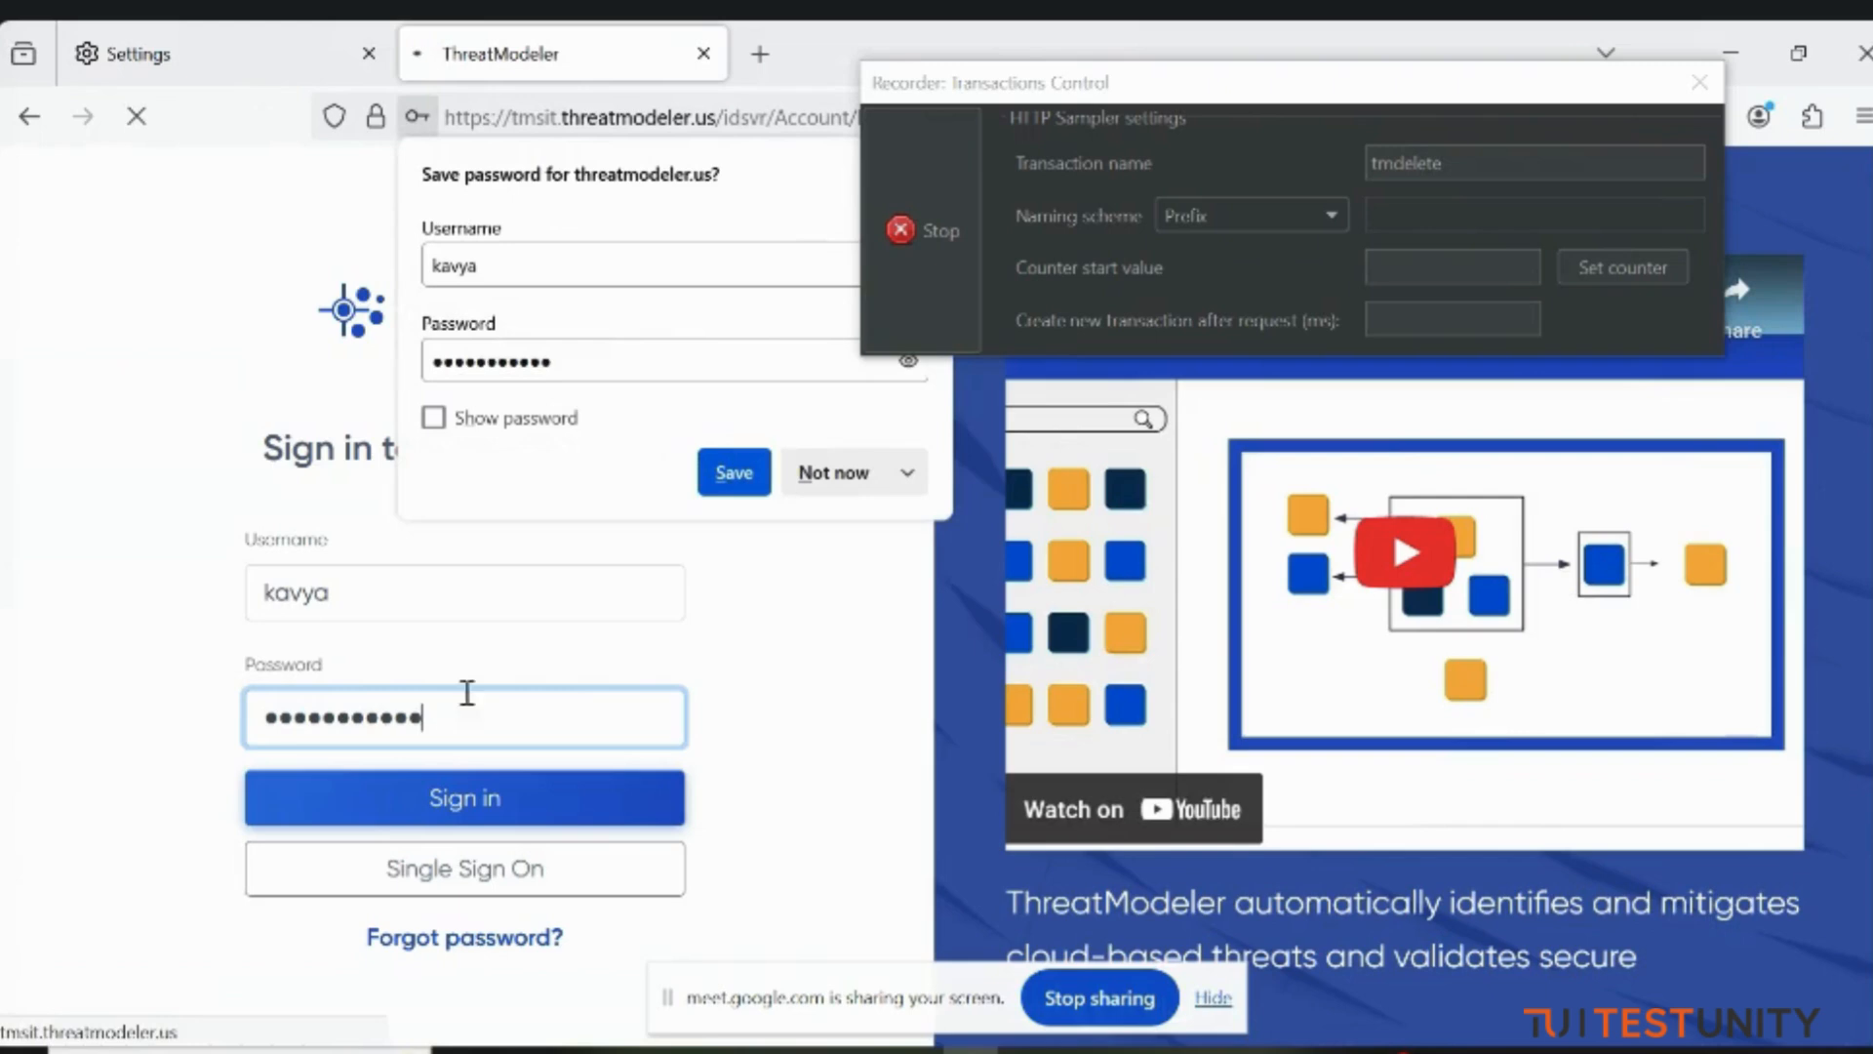
click(834, 475)
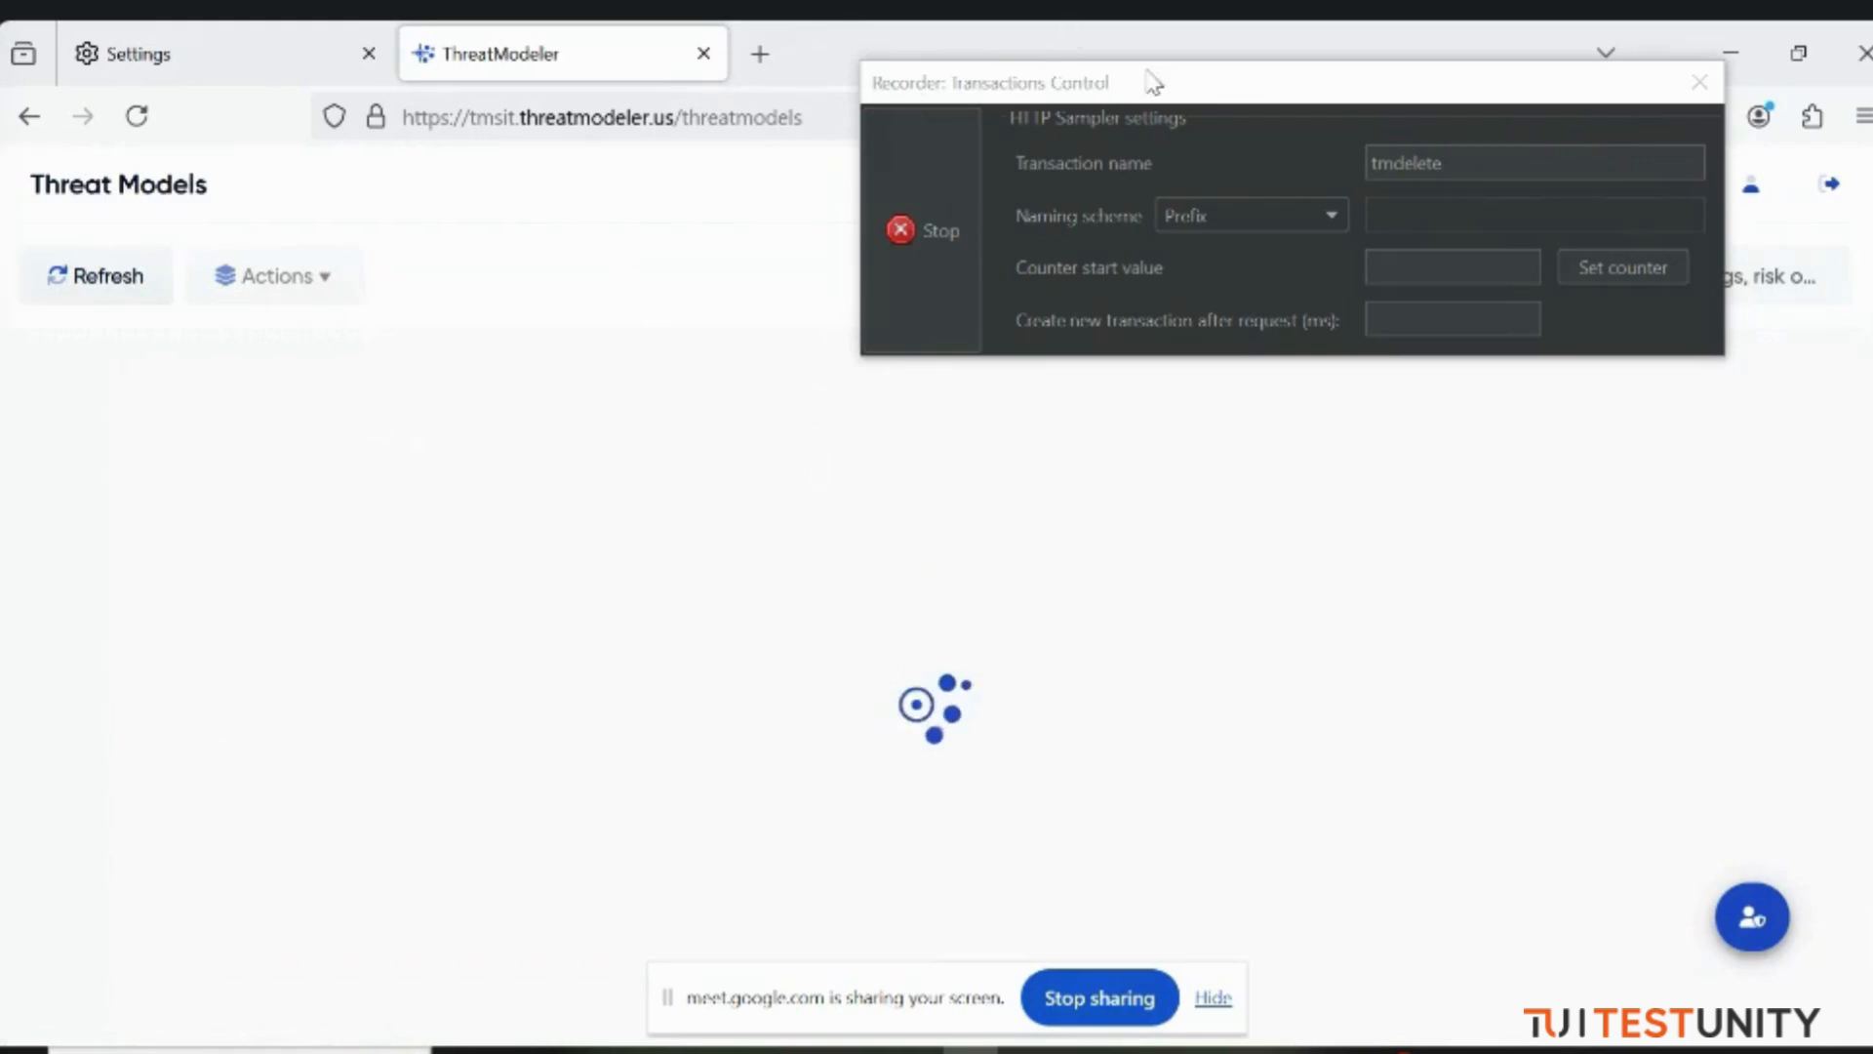
Step: Move the recorder dialog aside, open the regression threat model and go back to the Threat Models list
drag(1154, 83, 1334, 41)
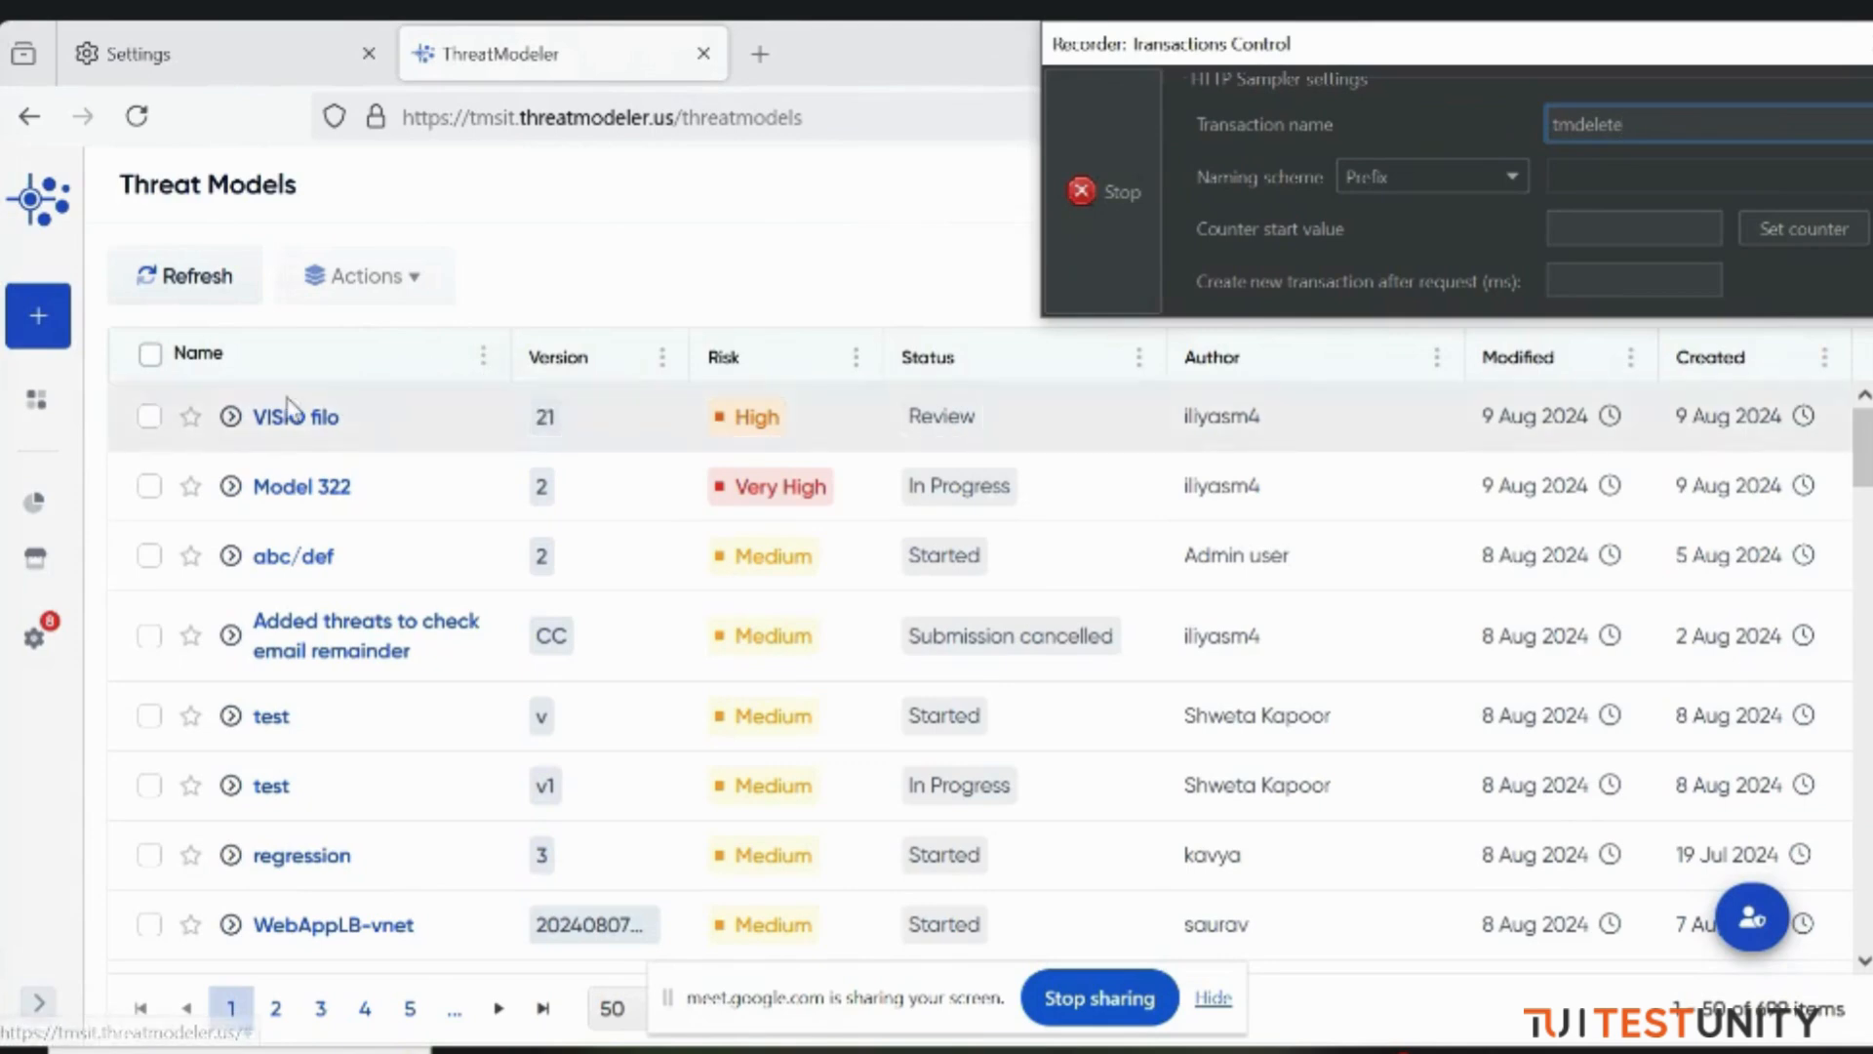
click(308, 859)
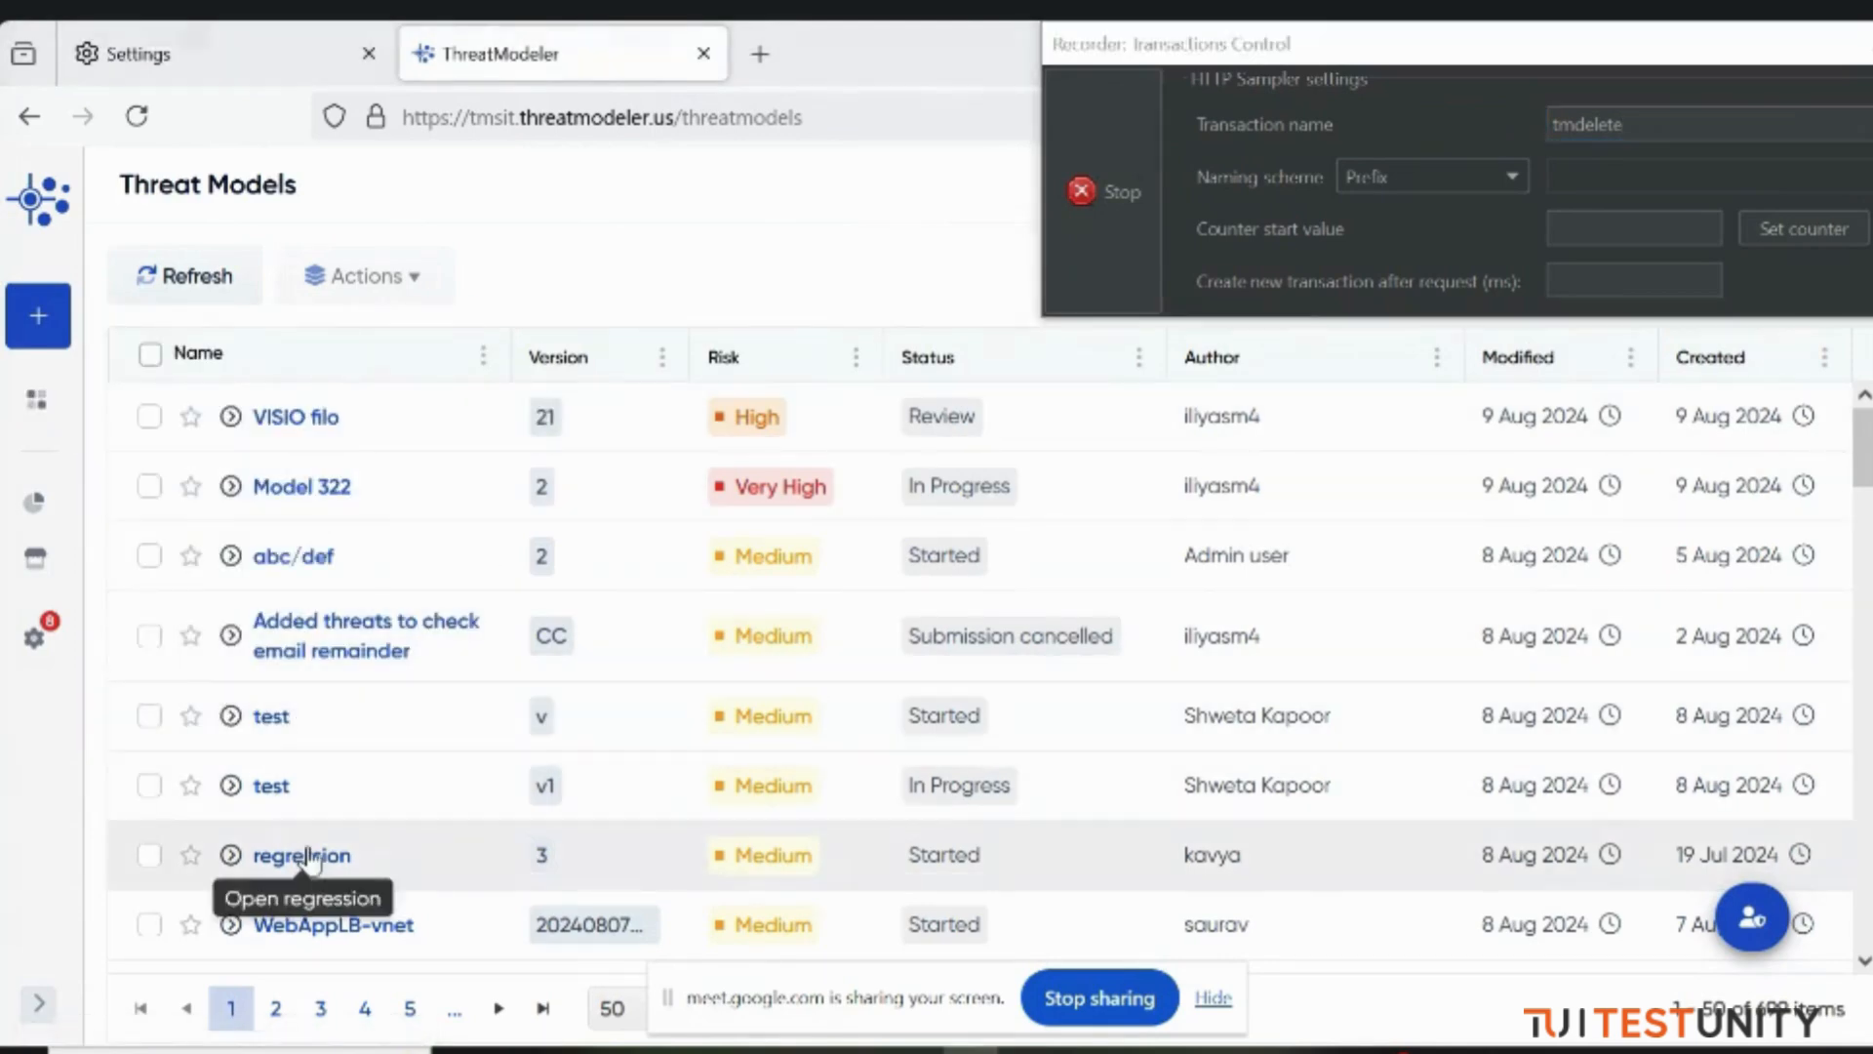
click(29, 117)
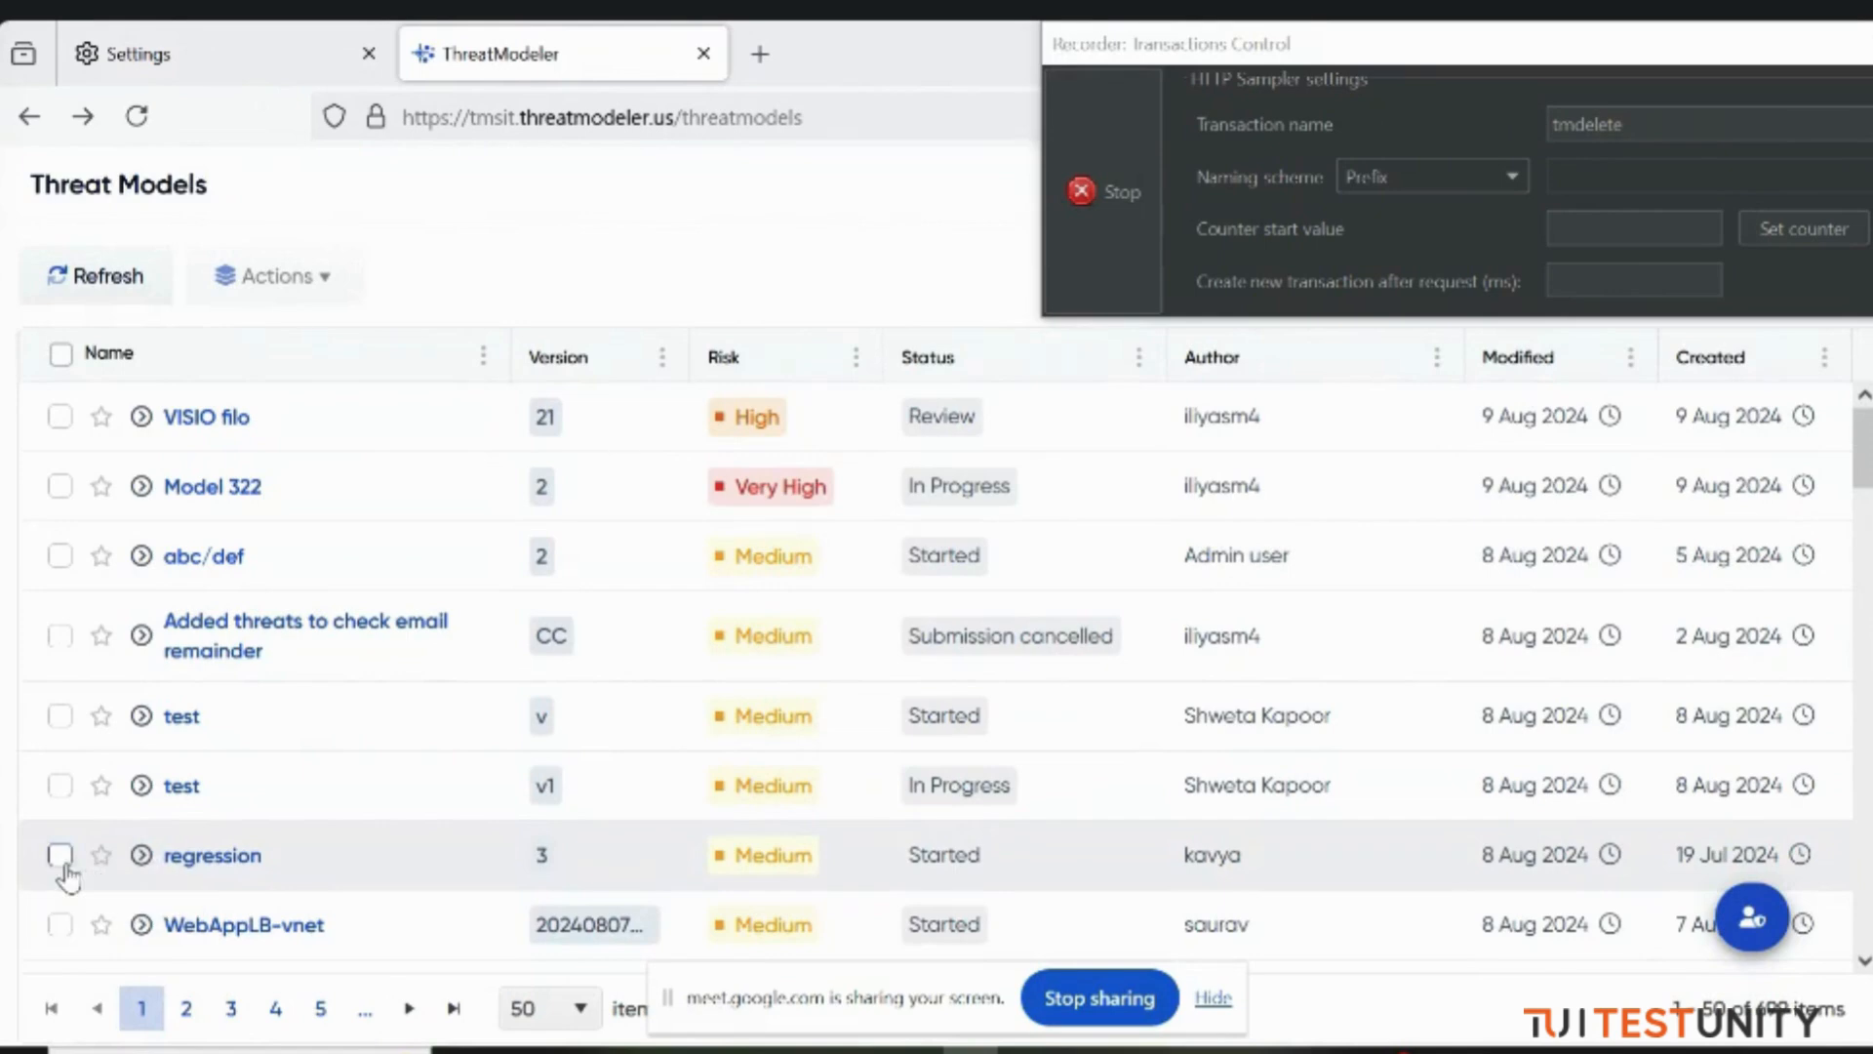
Step: Try to archive the regression threat model from the Threat Models list, confirming the archive request
click(59, 854)
click(298, 283)
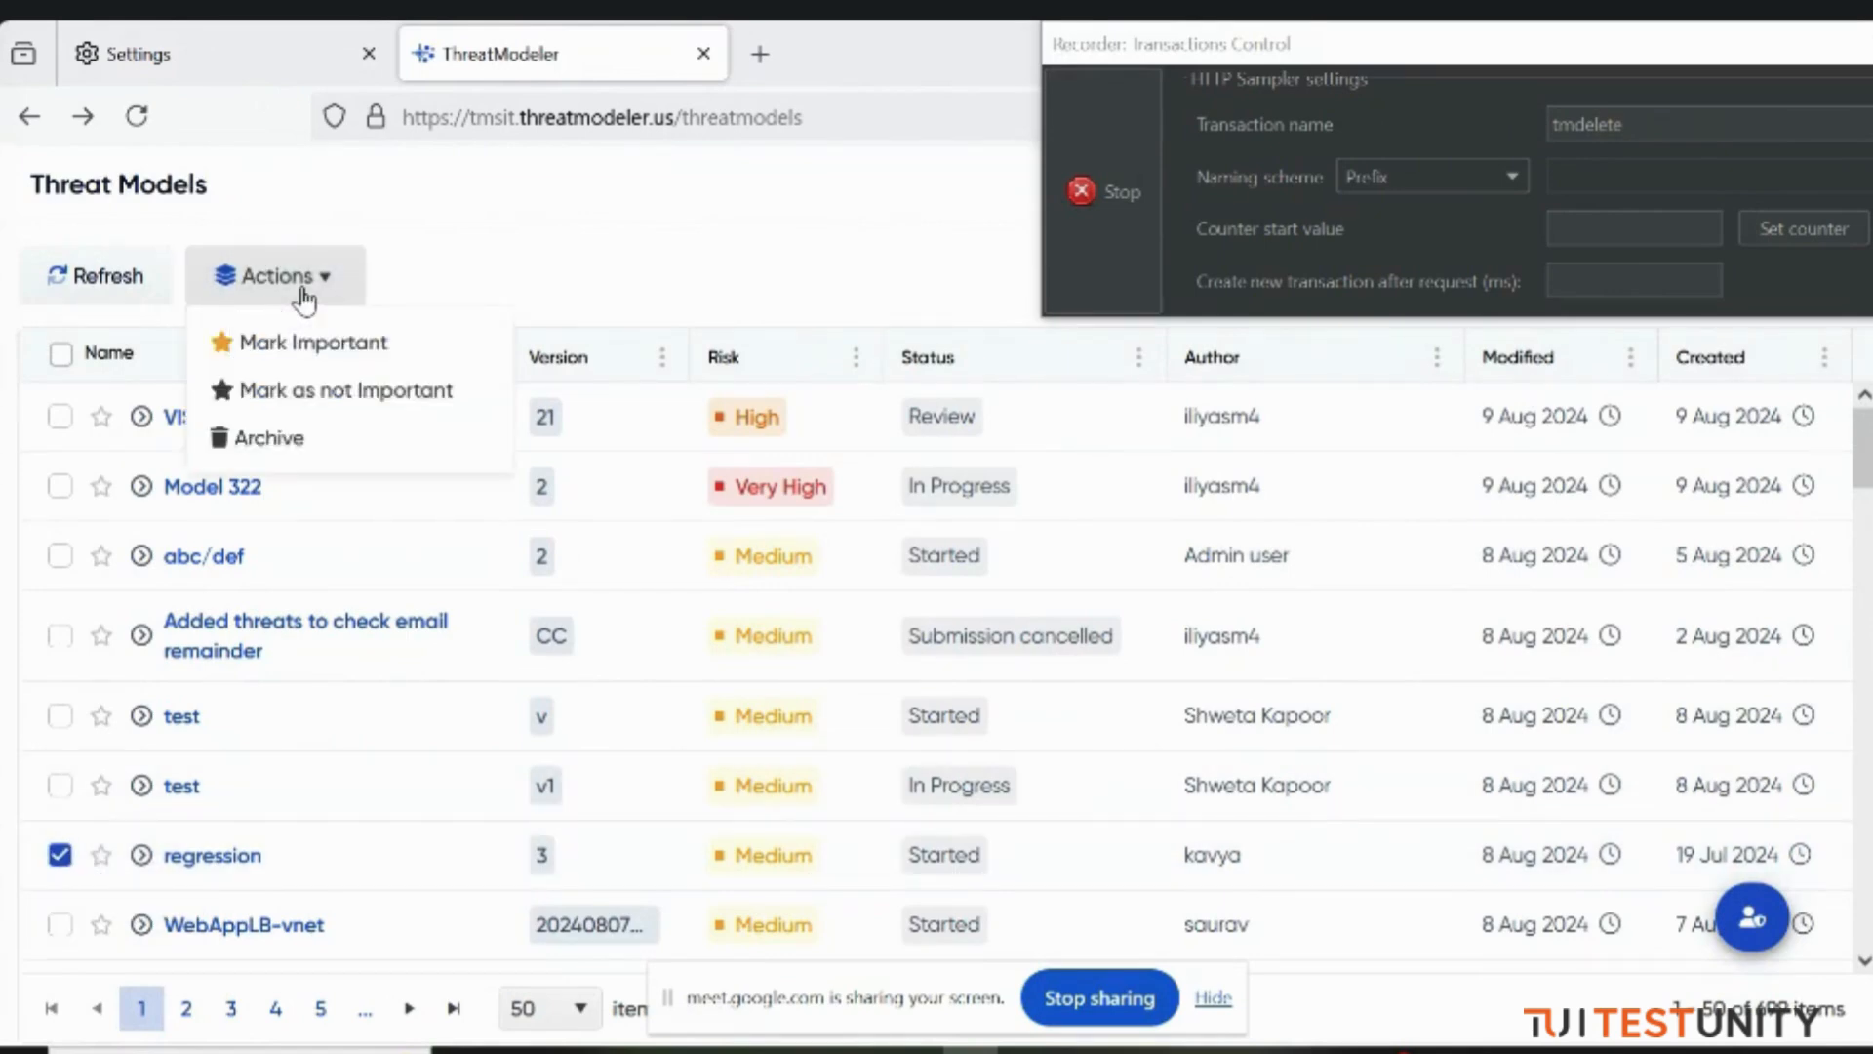
click(283, 439)
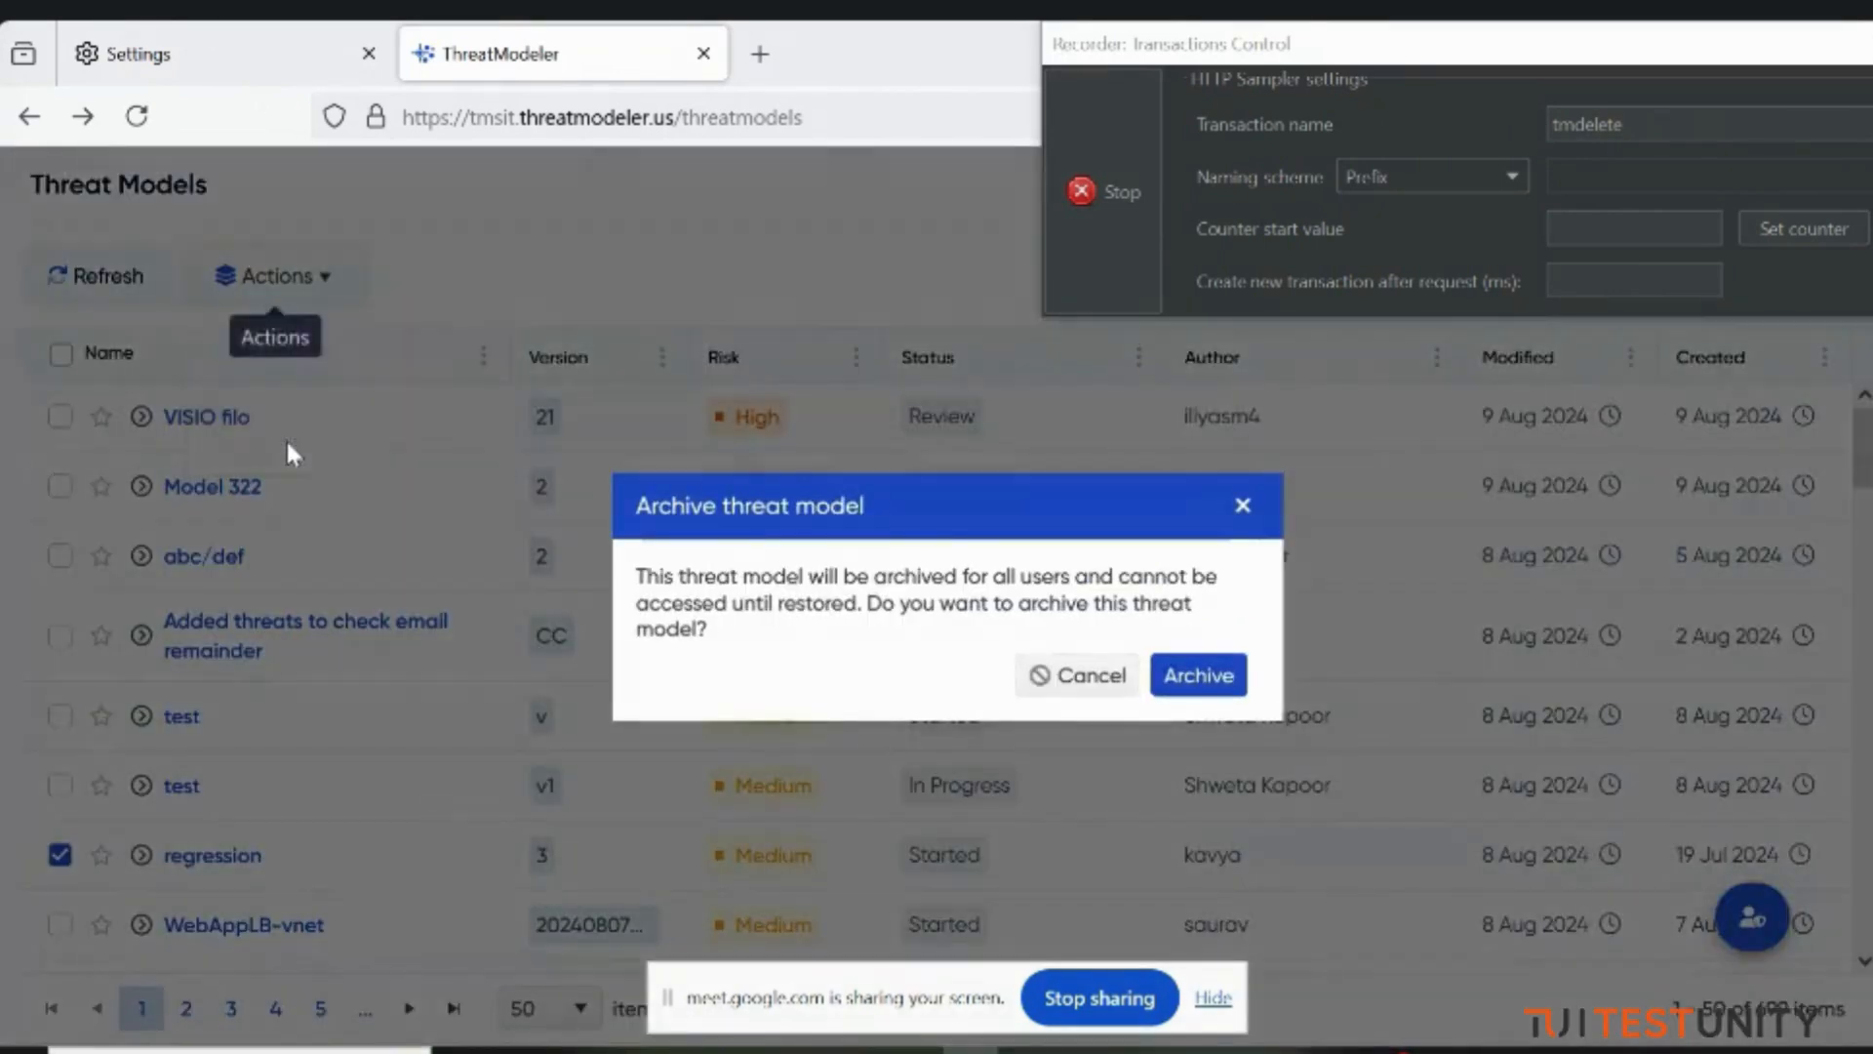
click(1178, 678)
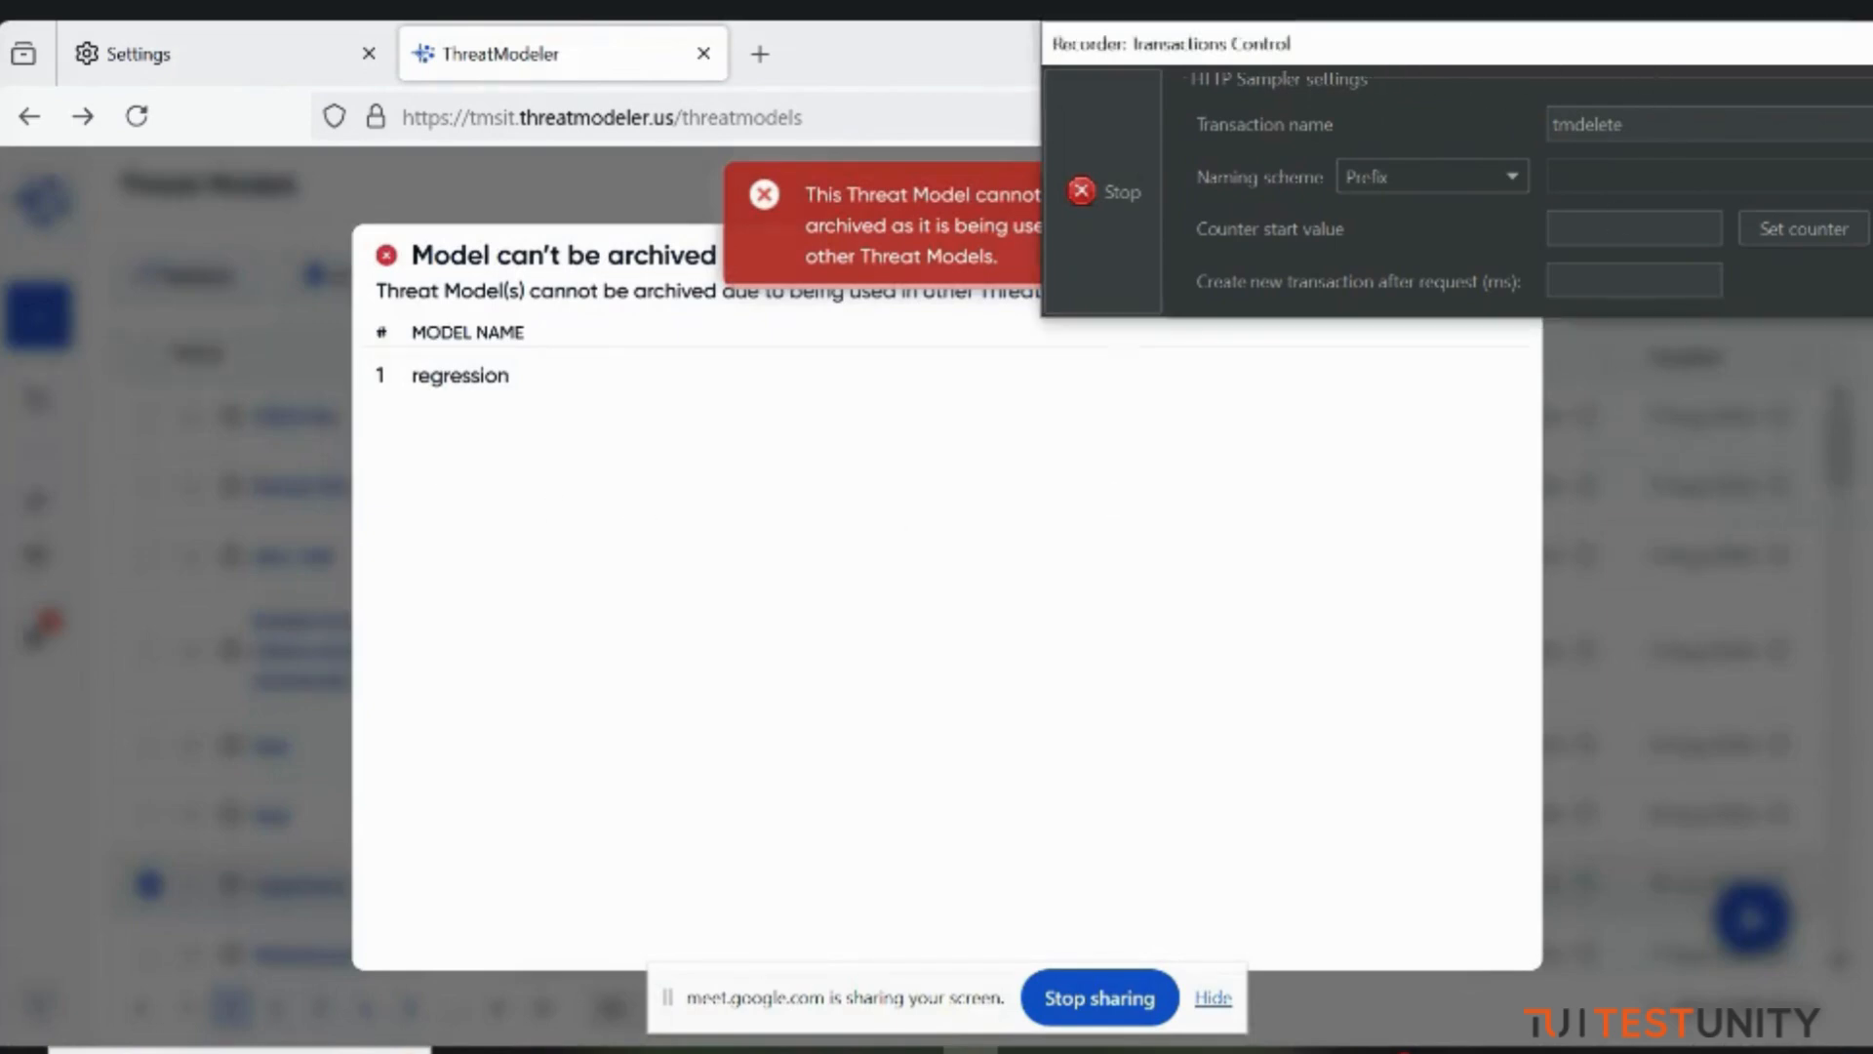
Step: Move the recorder dialog out of the way and dismiss the archiving report and its error notification
drag(1390, 70, 381, 259)
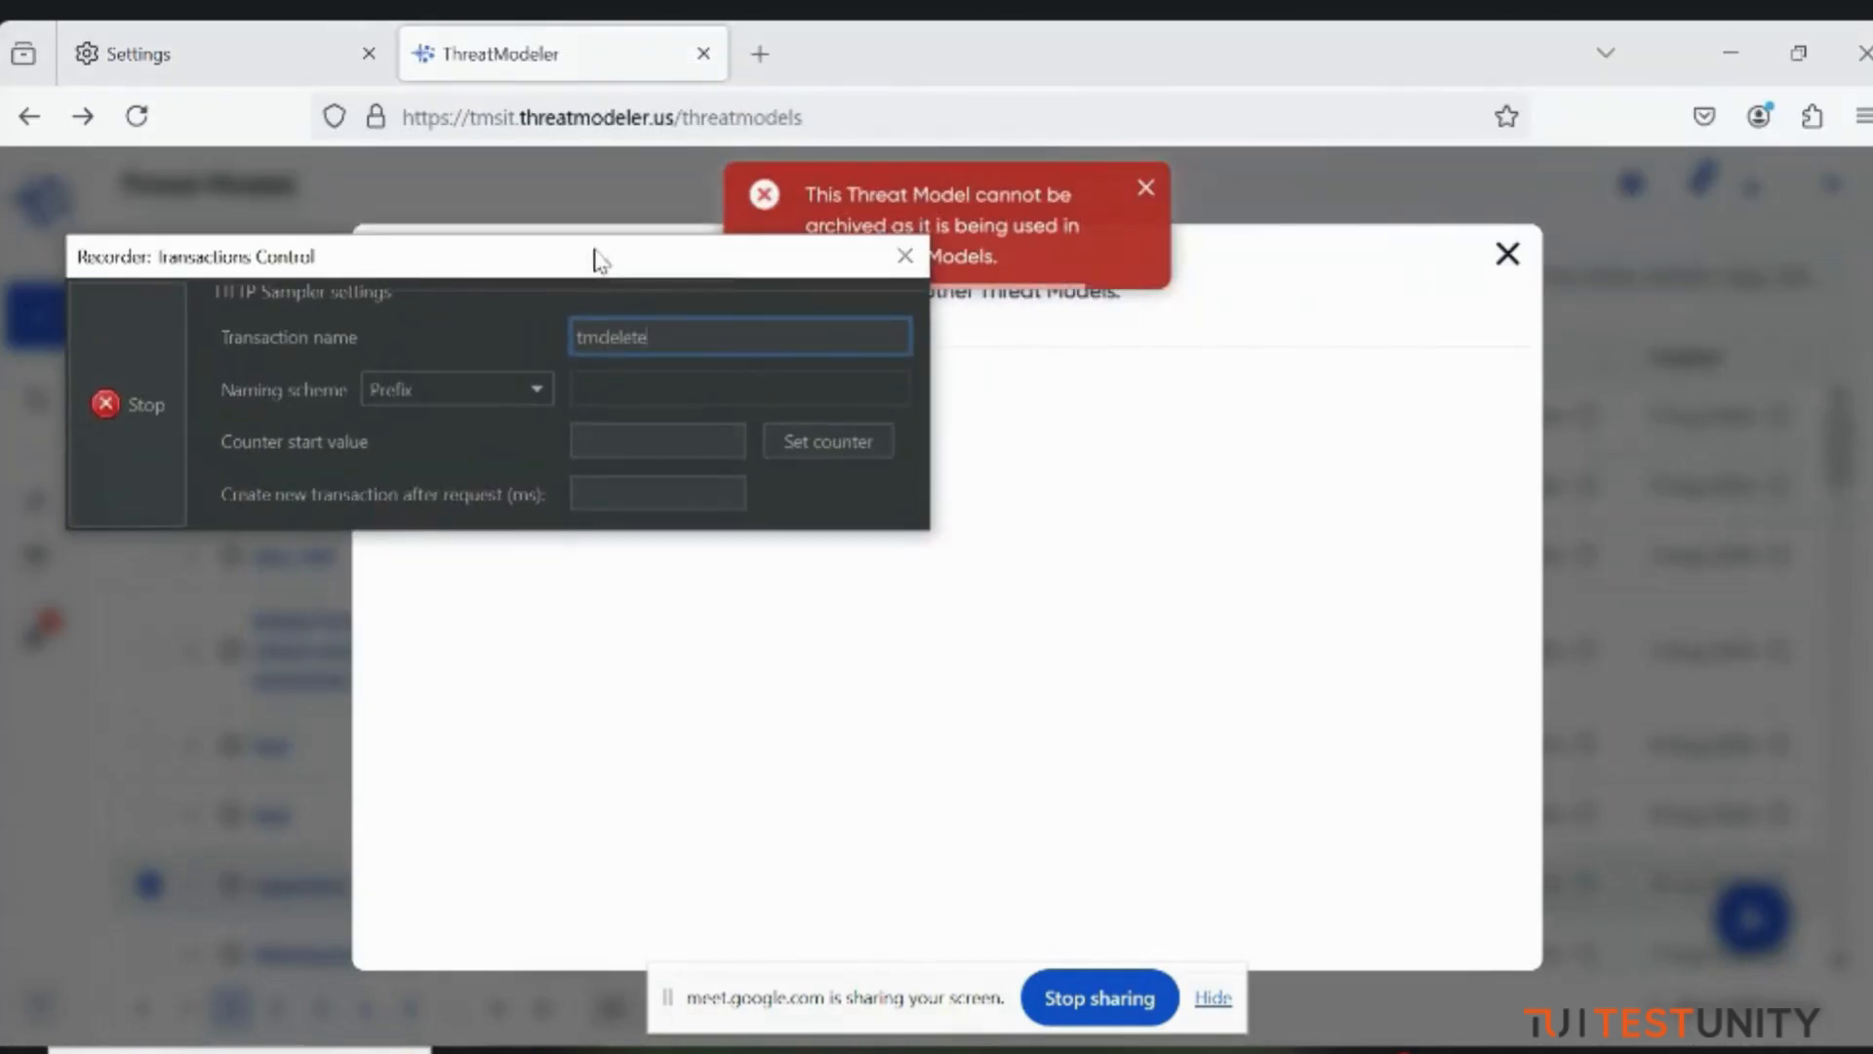
click(1142, 191)
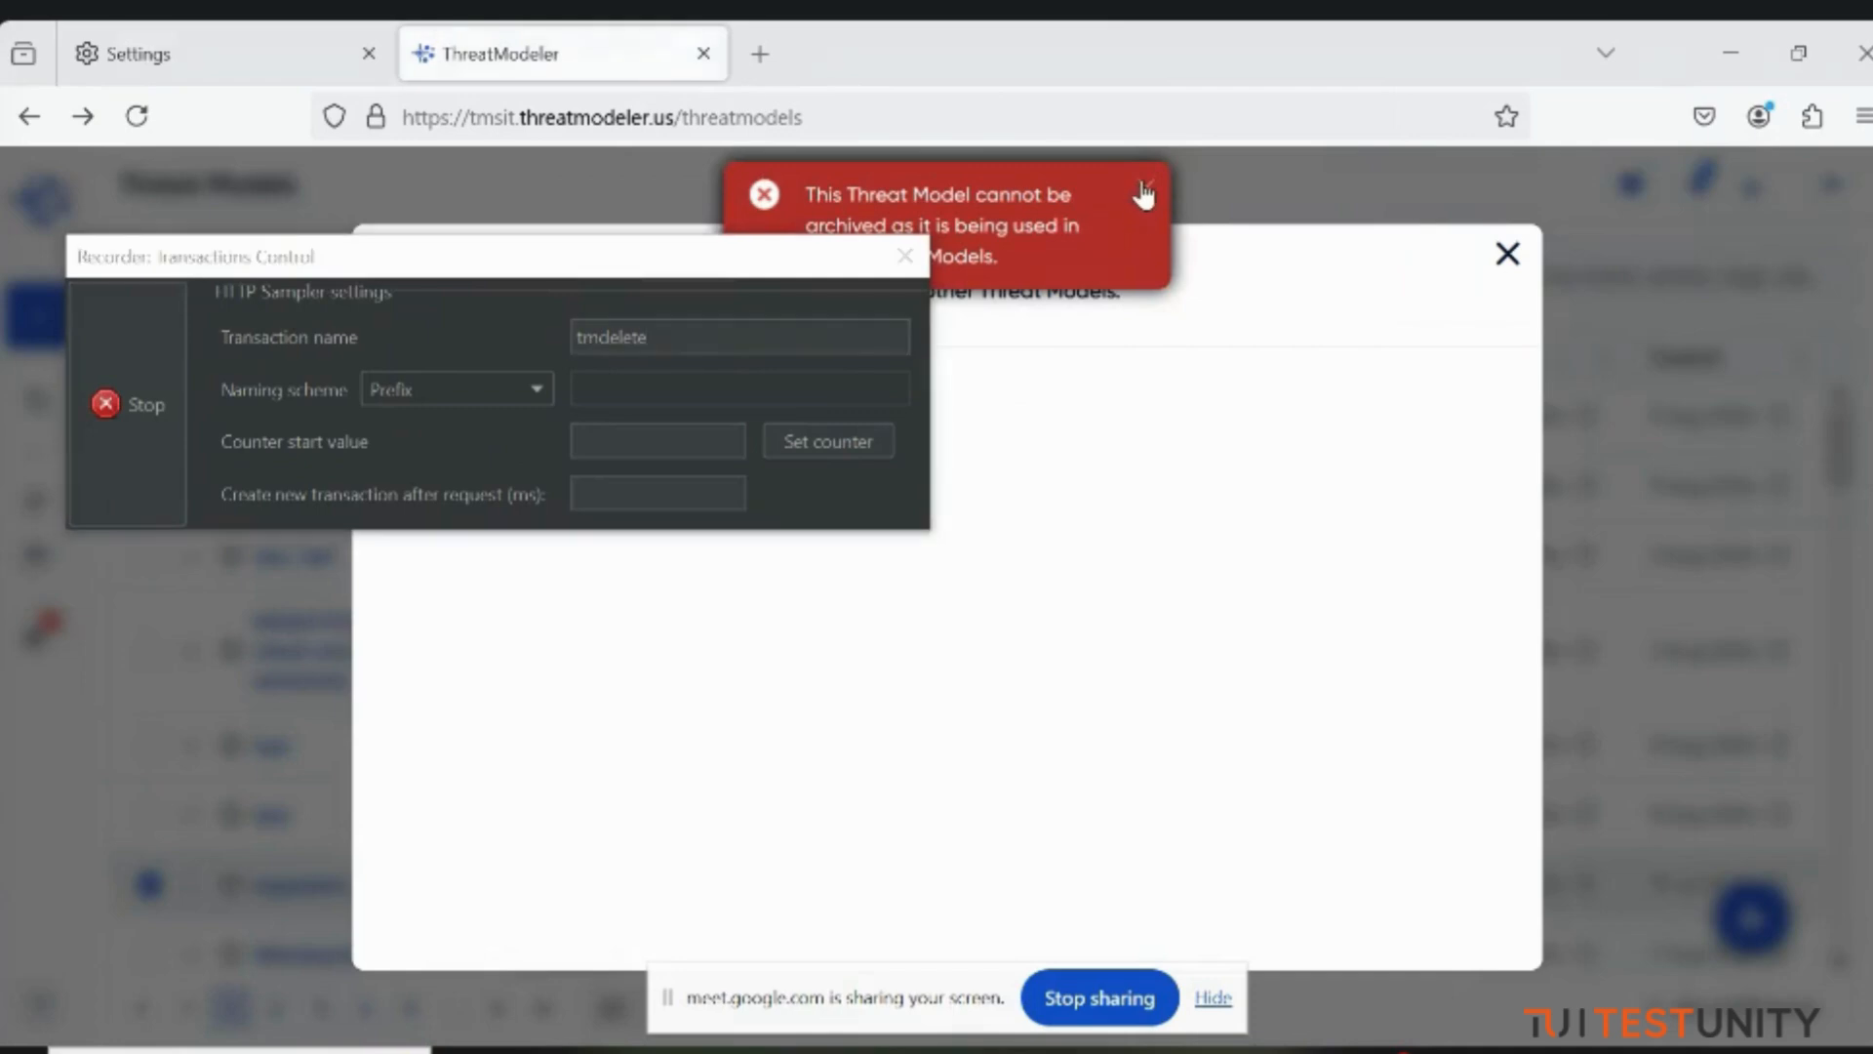
click(1509, 255)
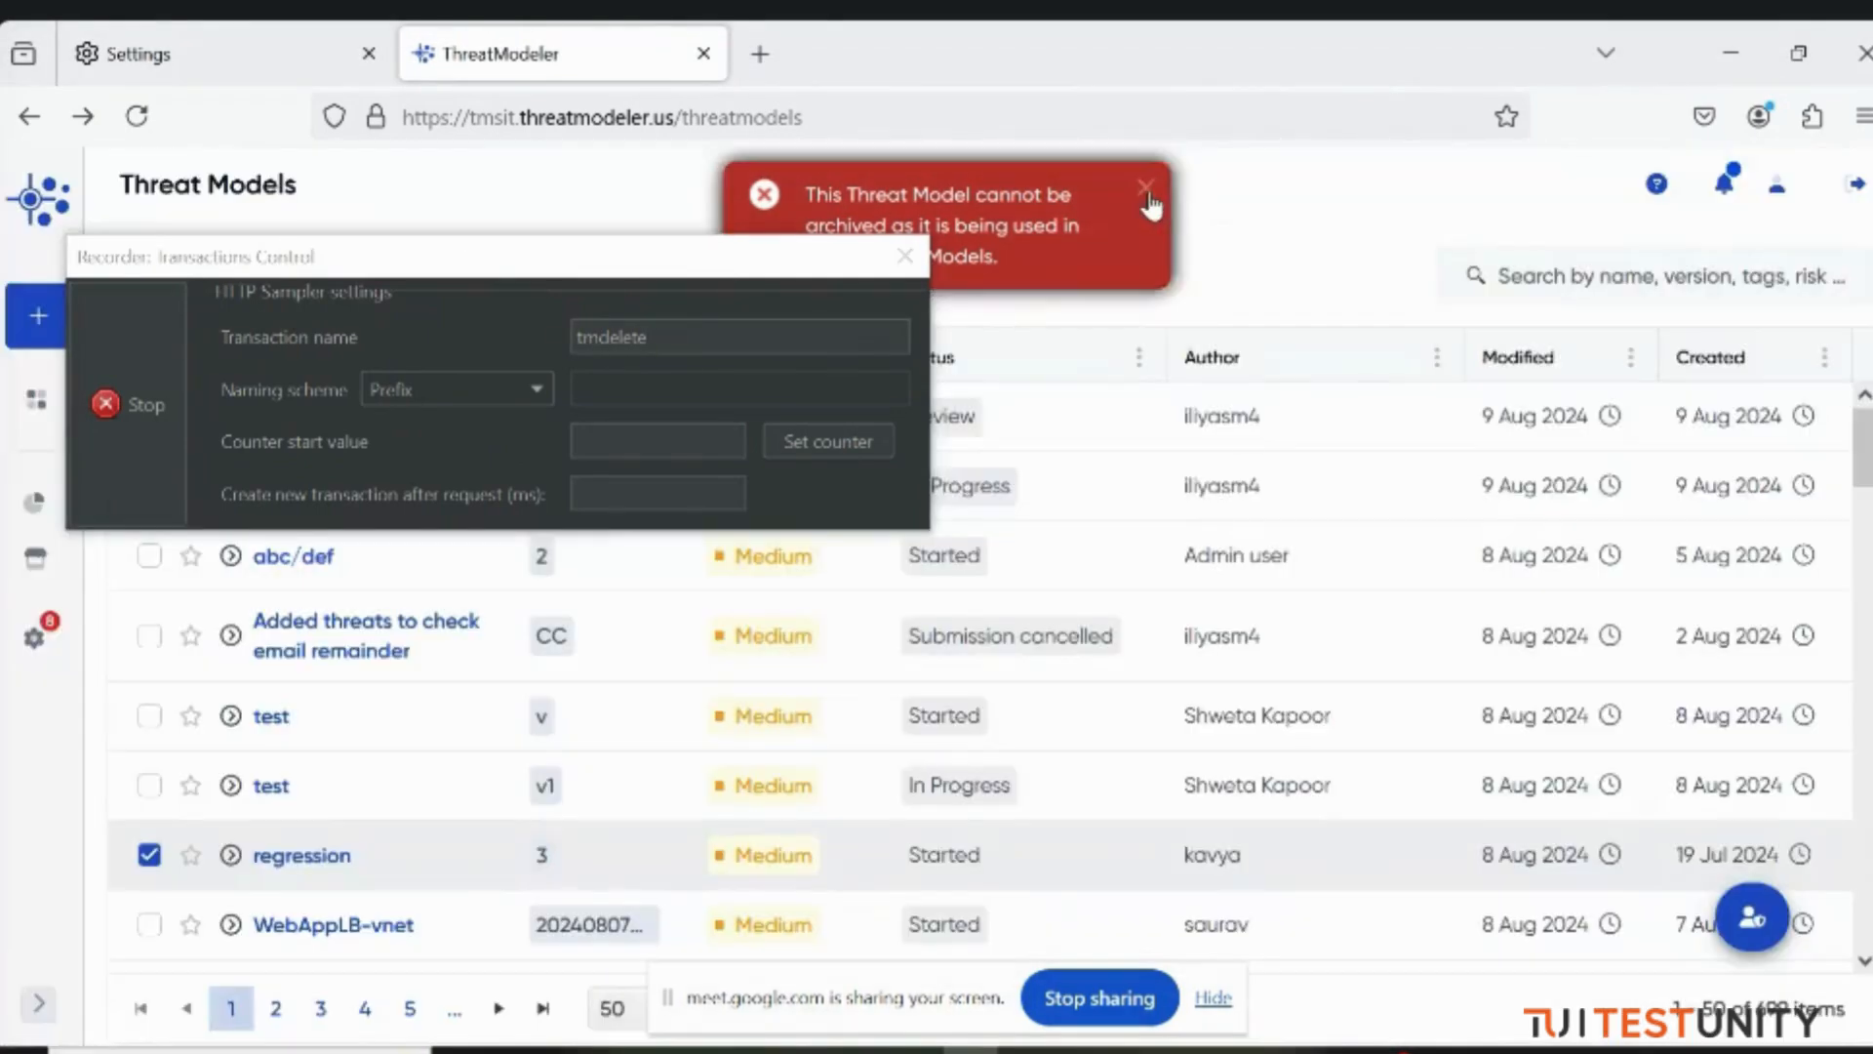
drag(616, 264, 1657, 268)
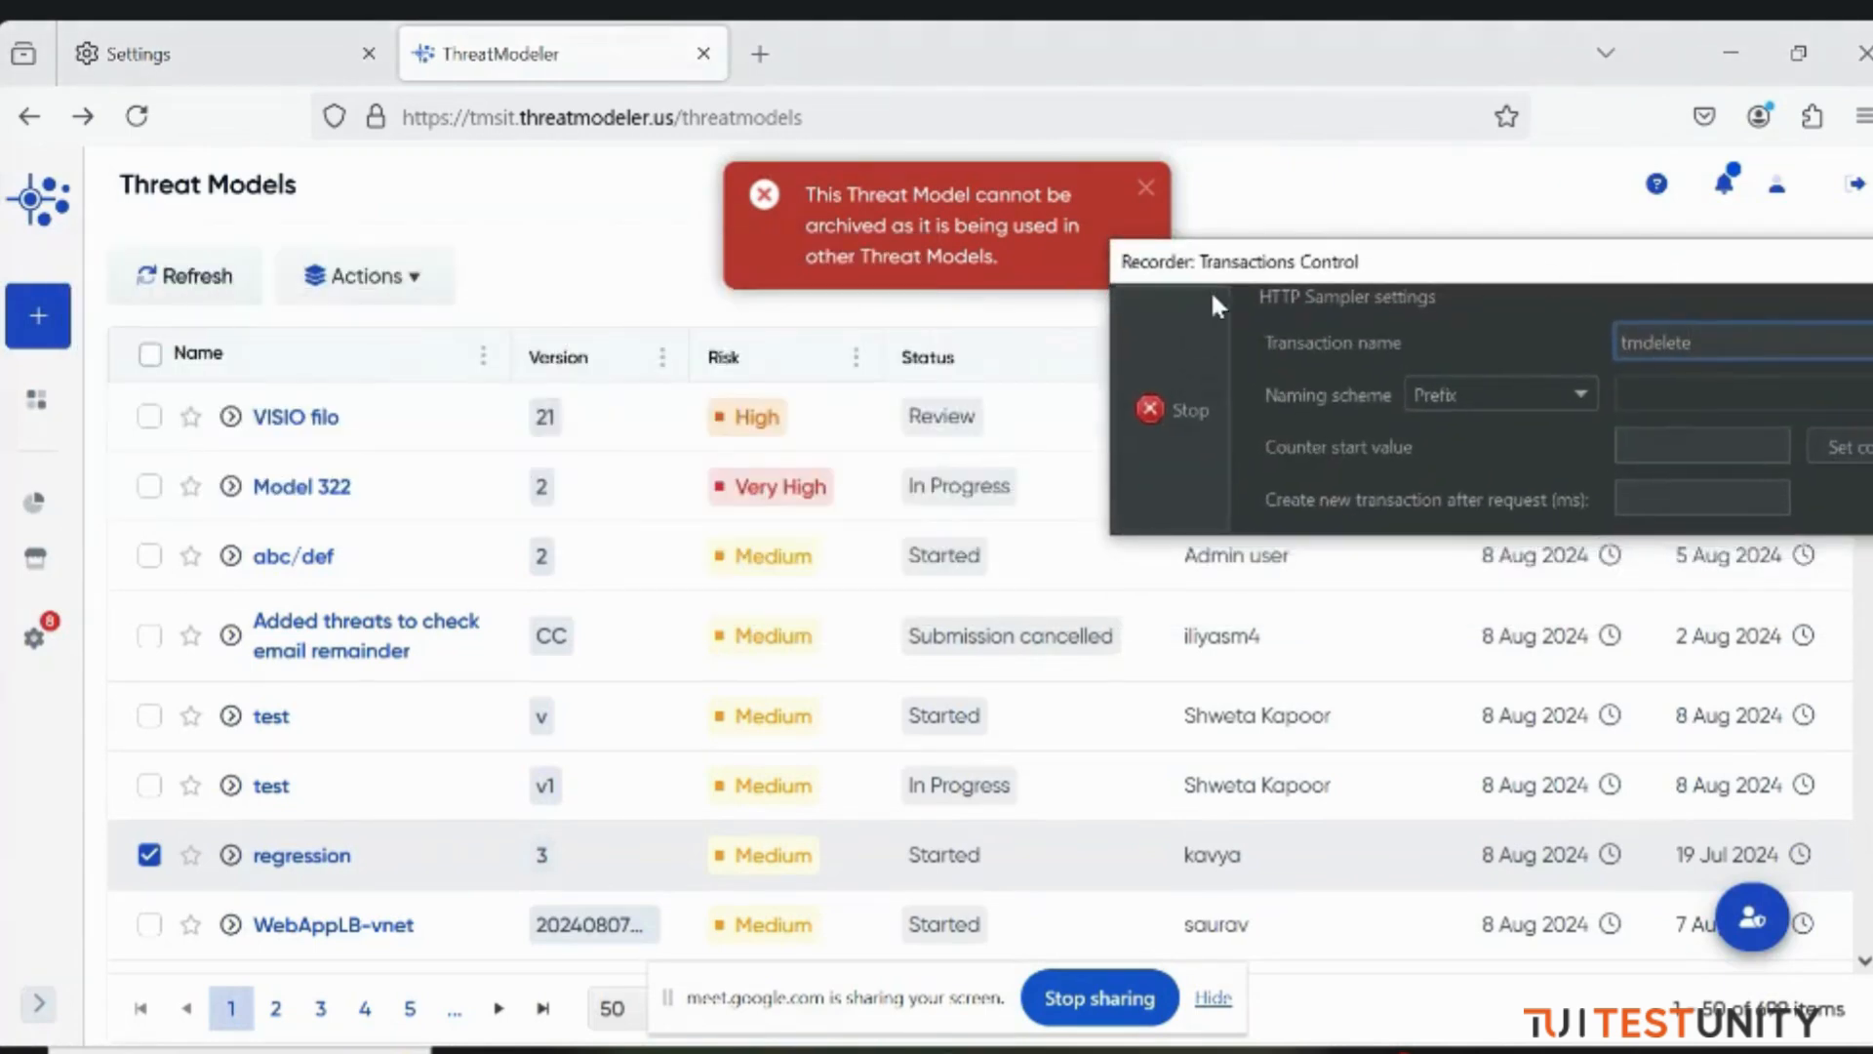
click(1148, 191)
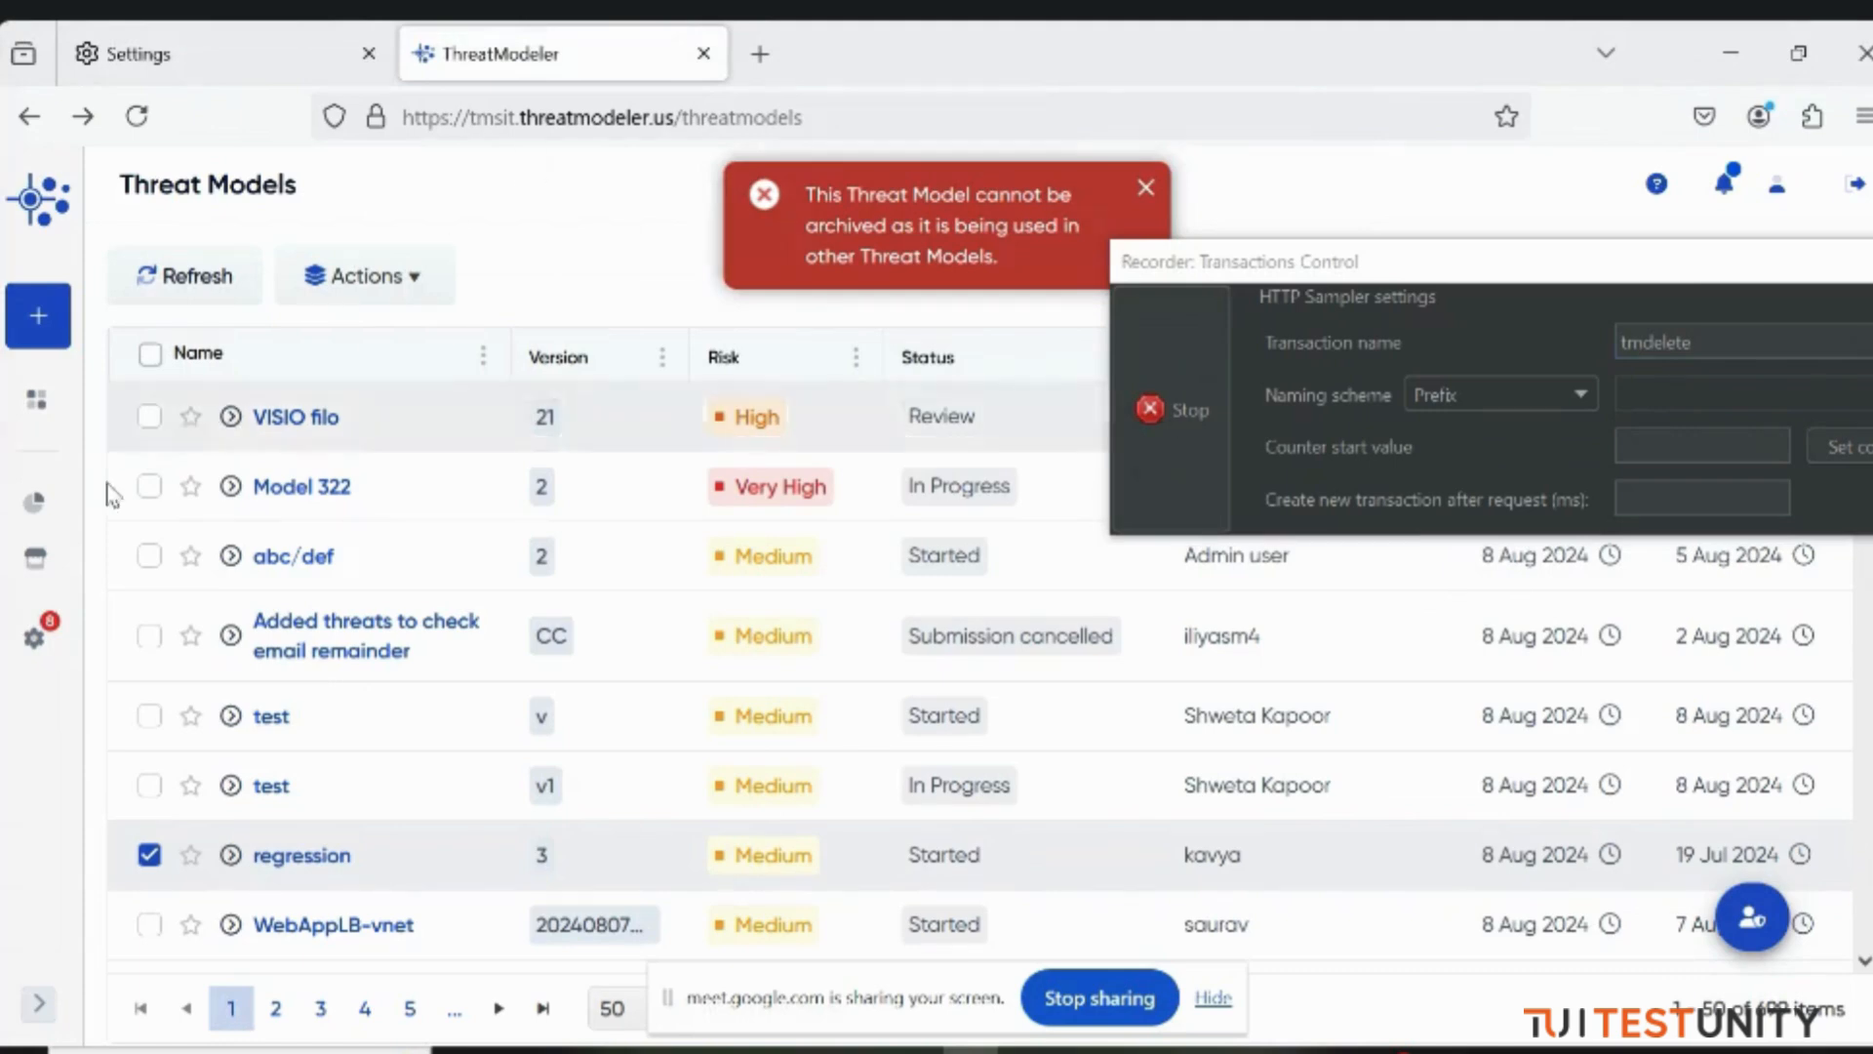
Step: Open the Archived threat models list and stop the recorder
mouse_move(36, 399)
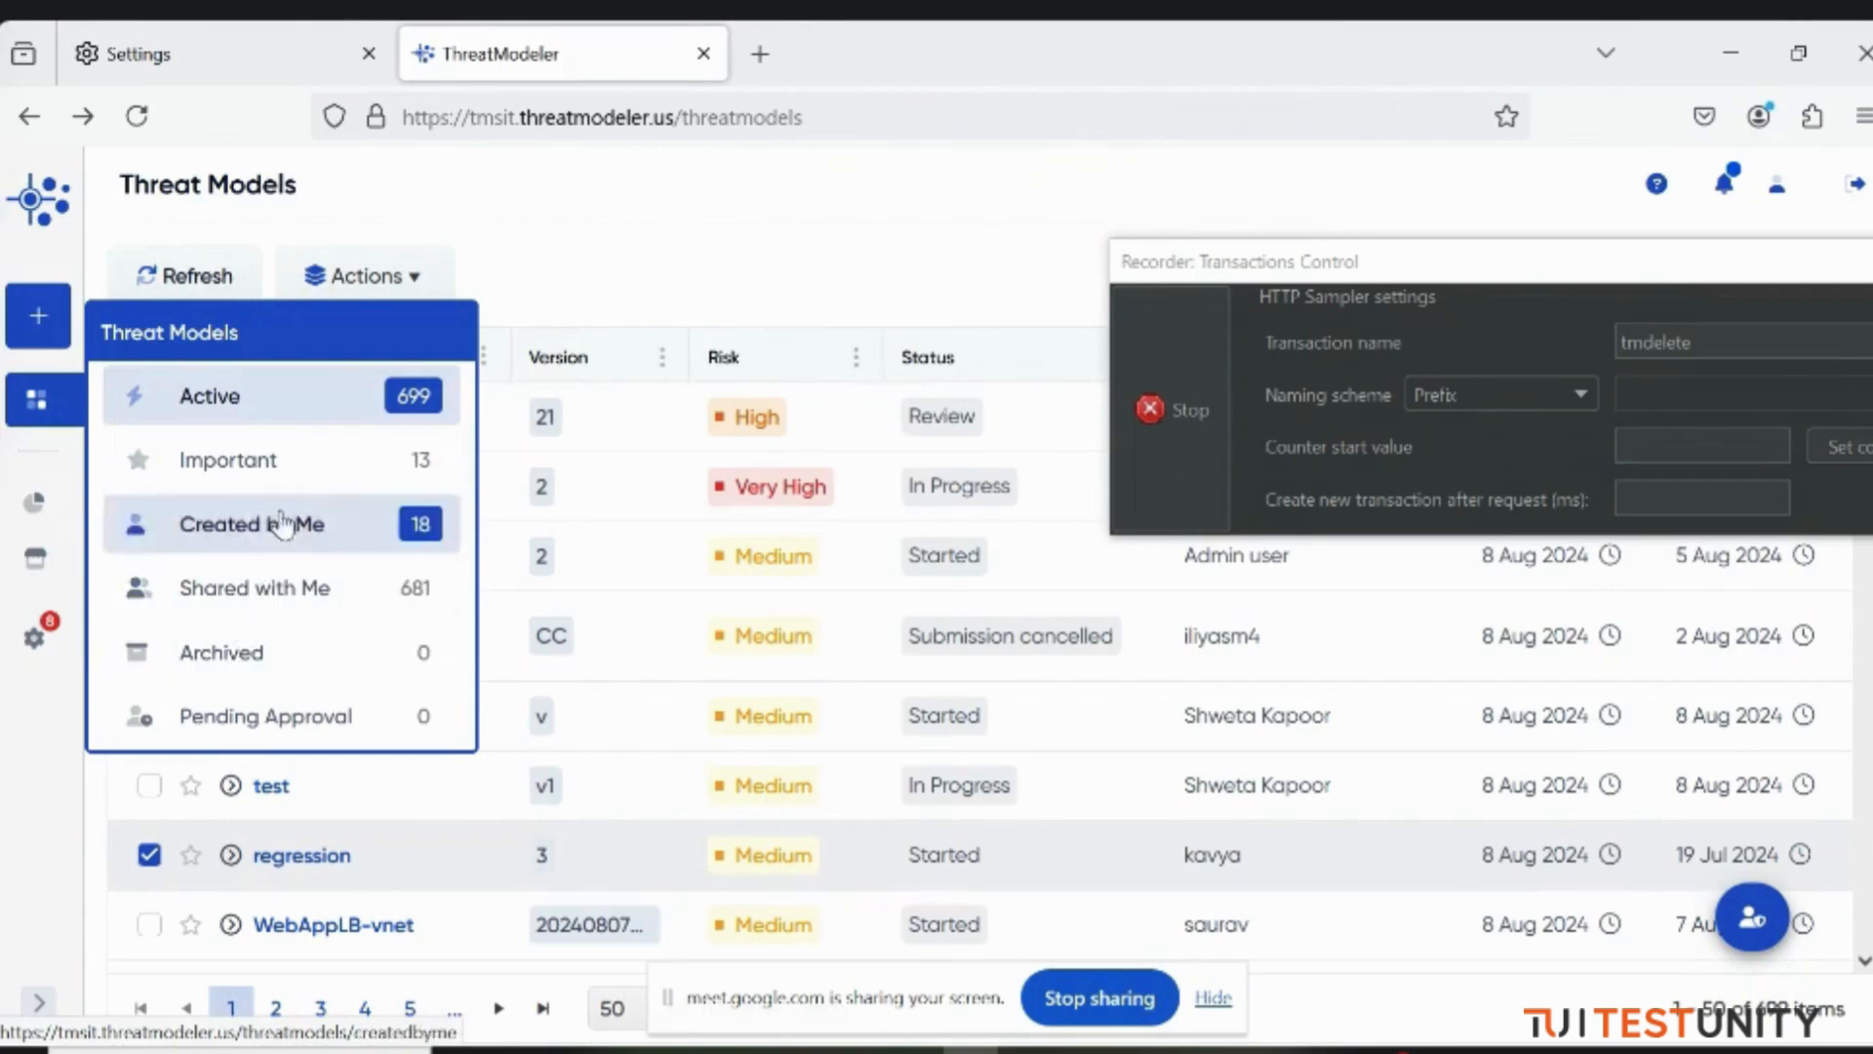
click(256, 644)
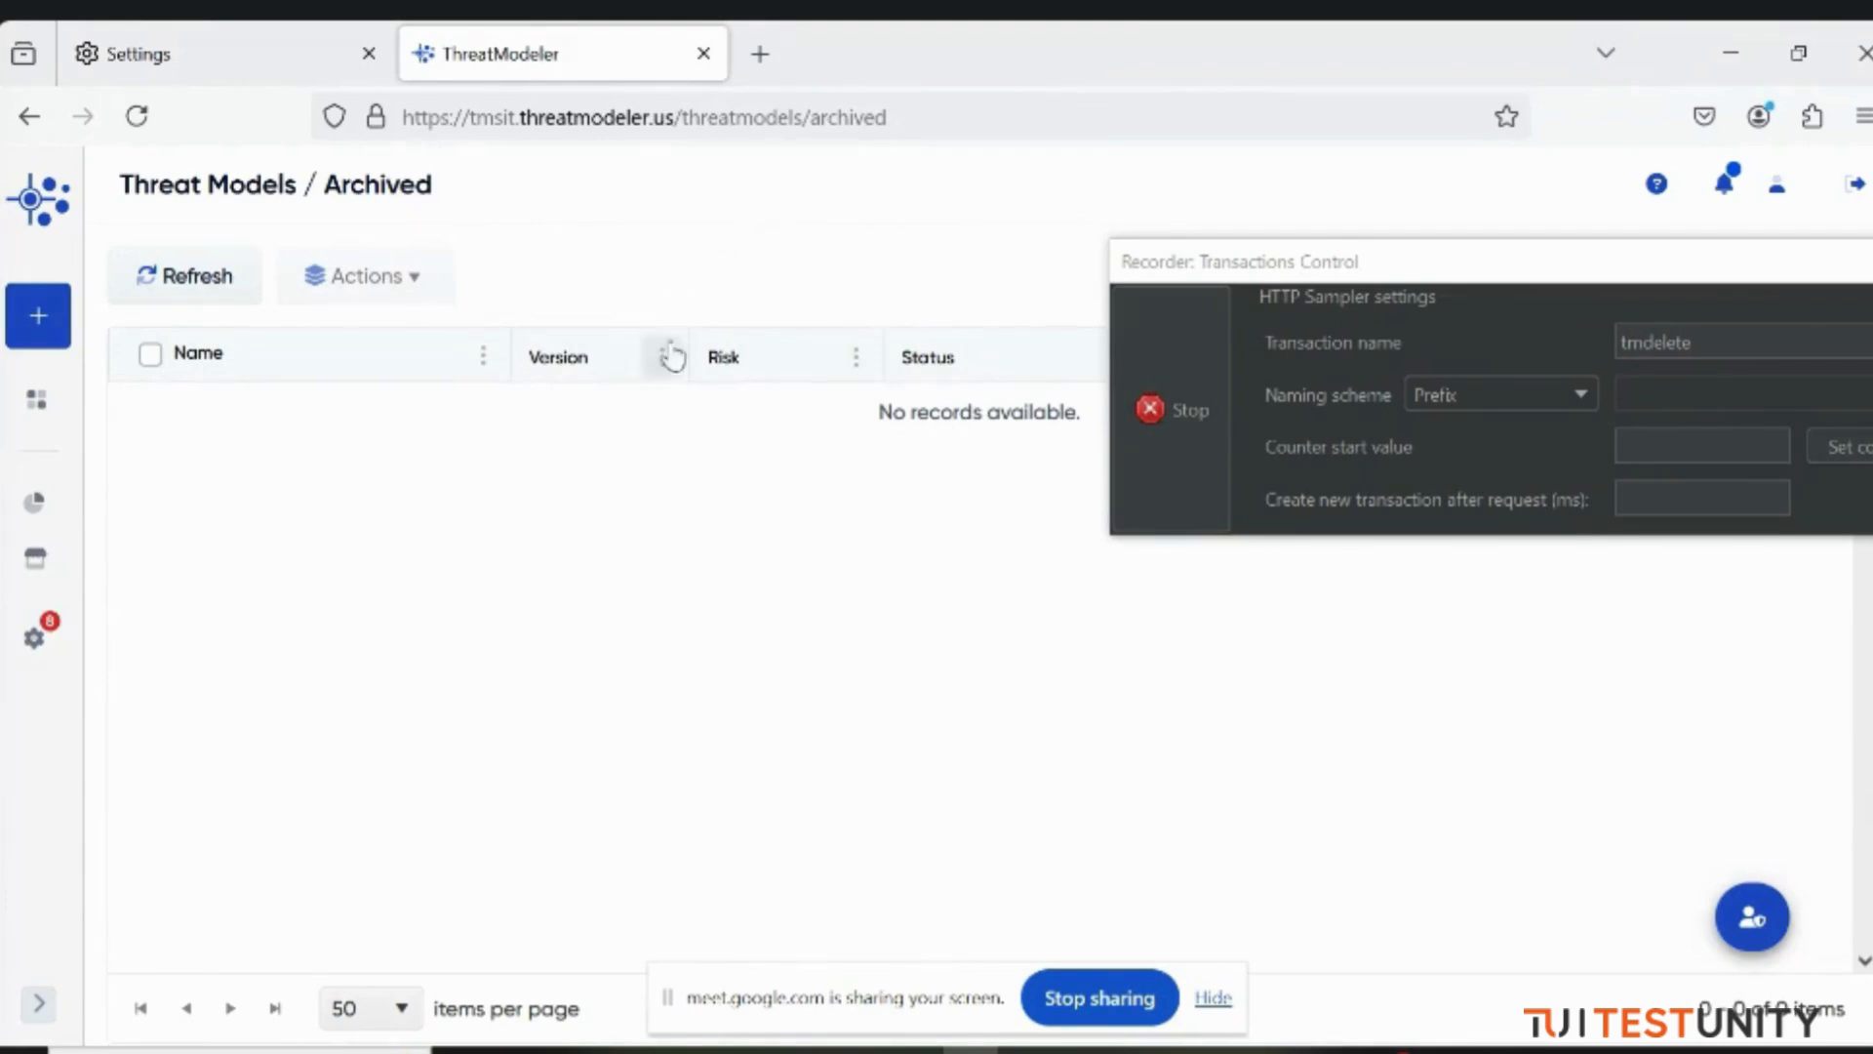
click(1195, 402)
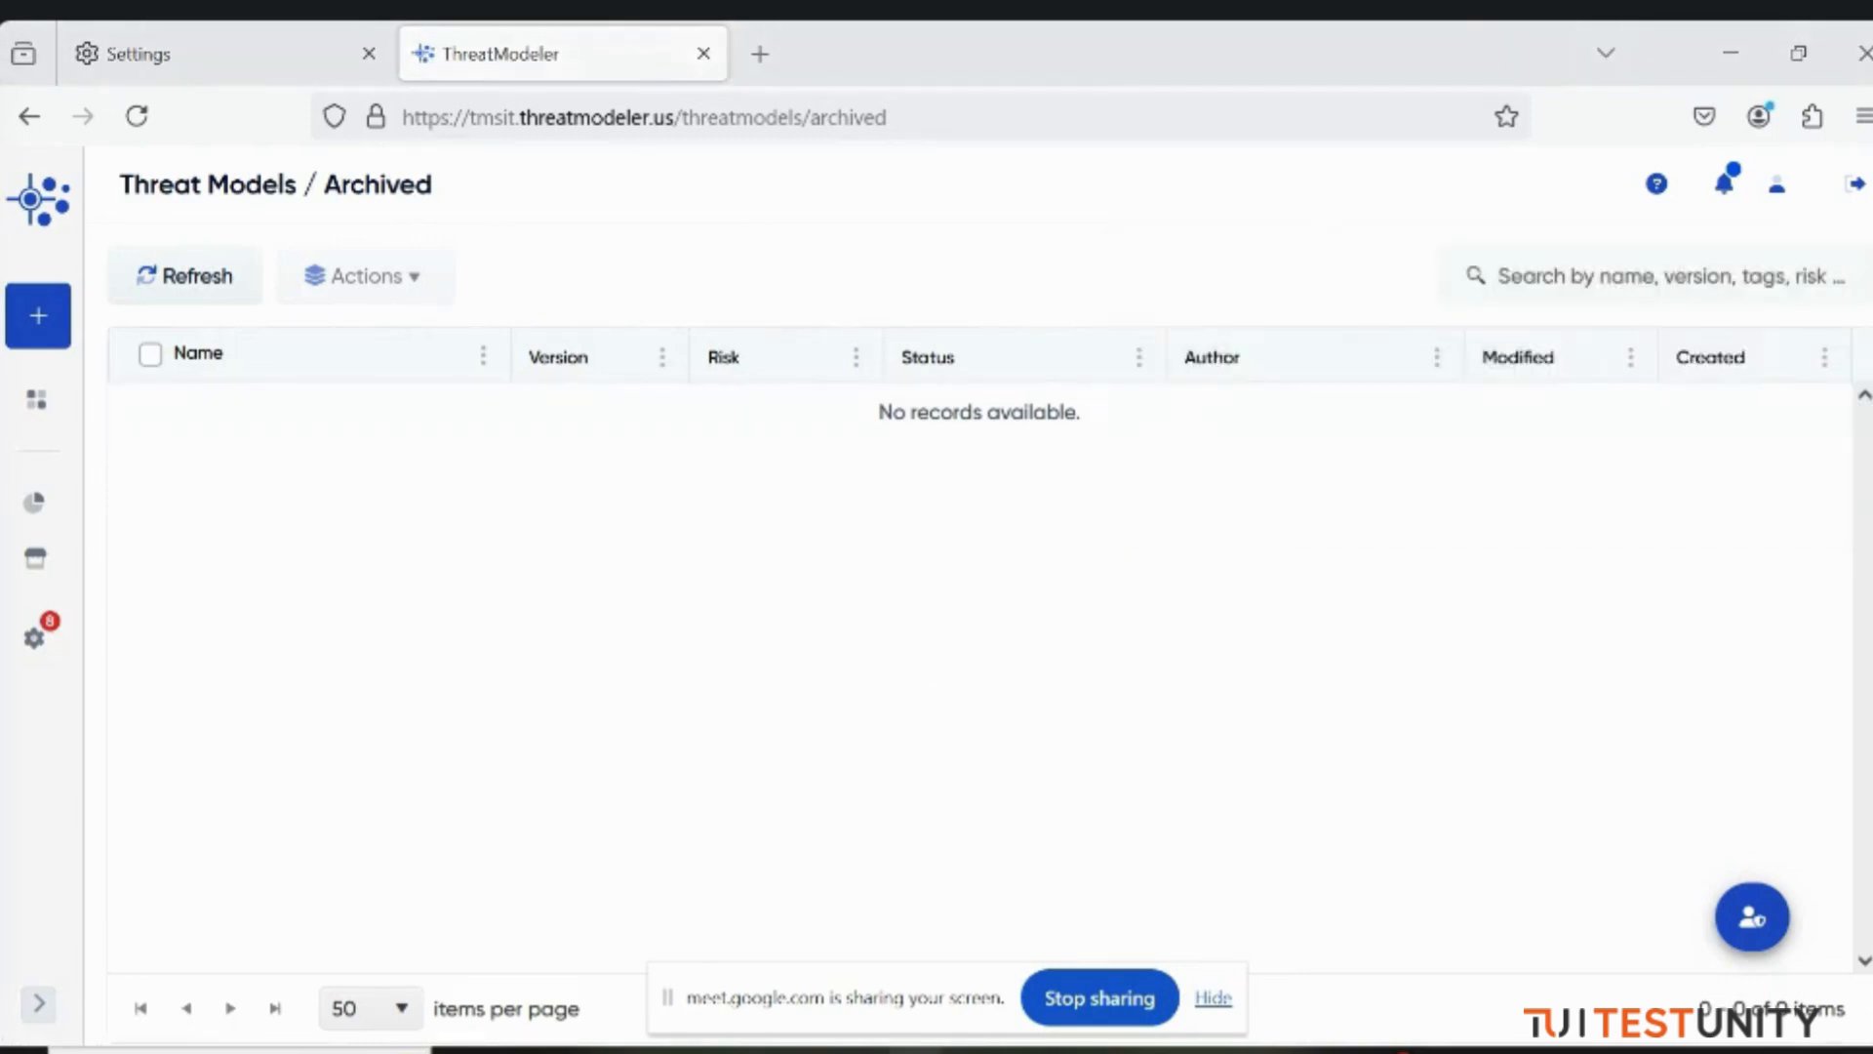
Step: Return to JMeter and expand the Thread Group to check the recorded tmdelete requests
mouse_move(914, 1051)
click(909, 969)
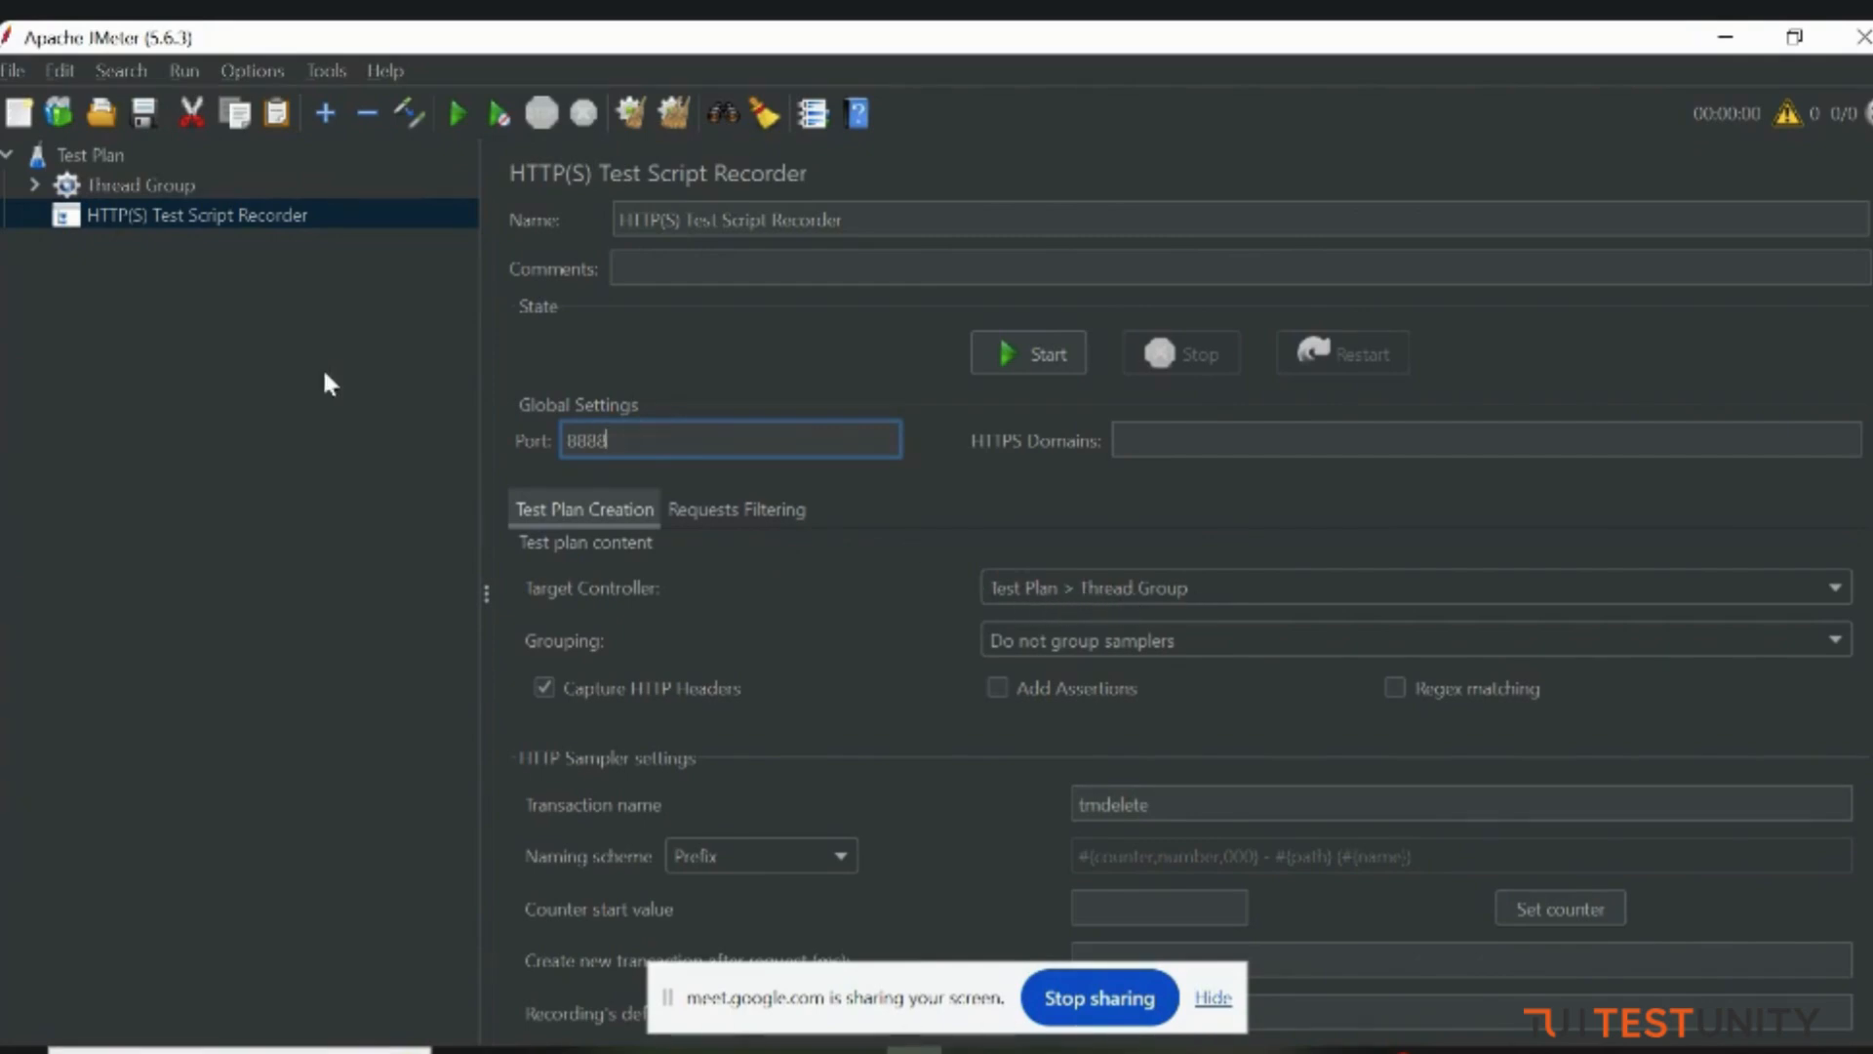
click(34, 184)
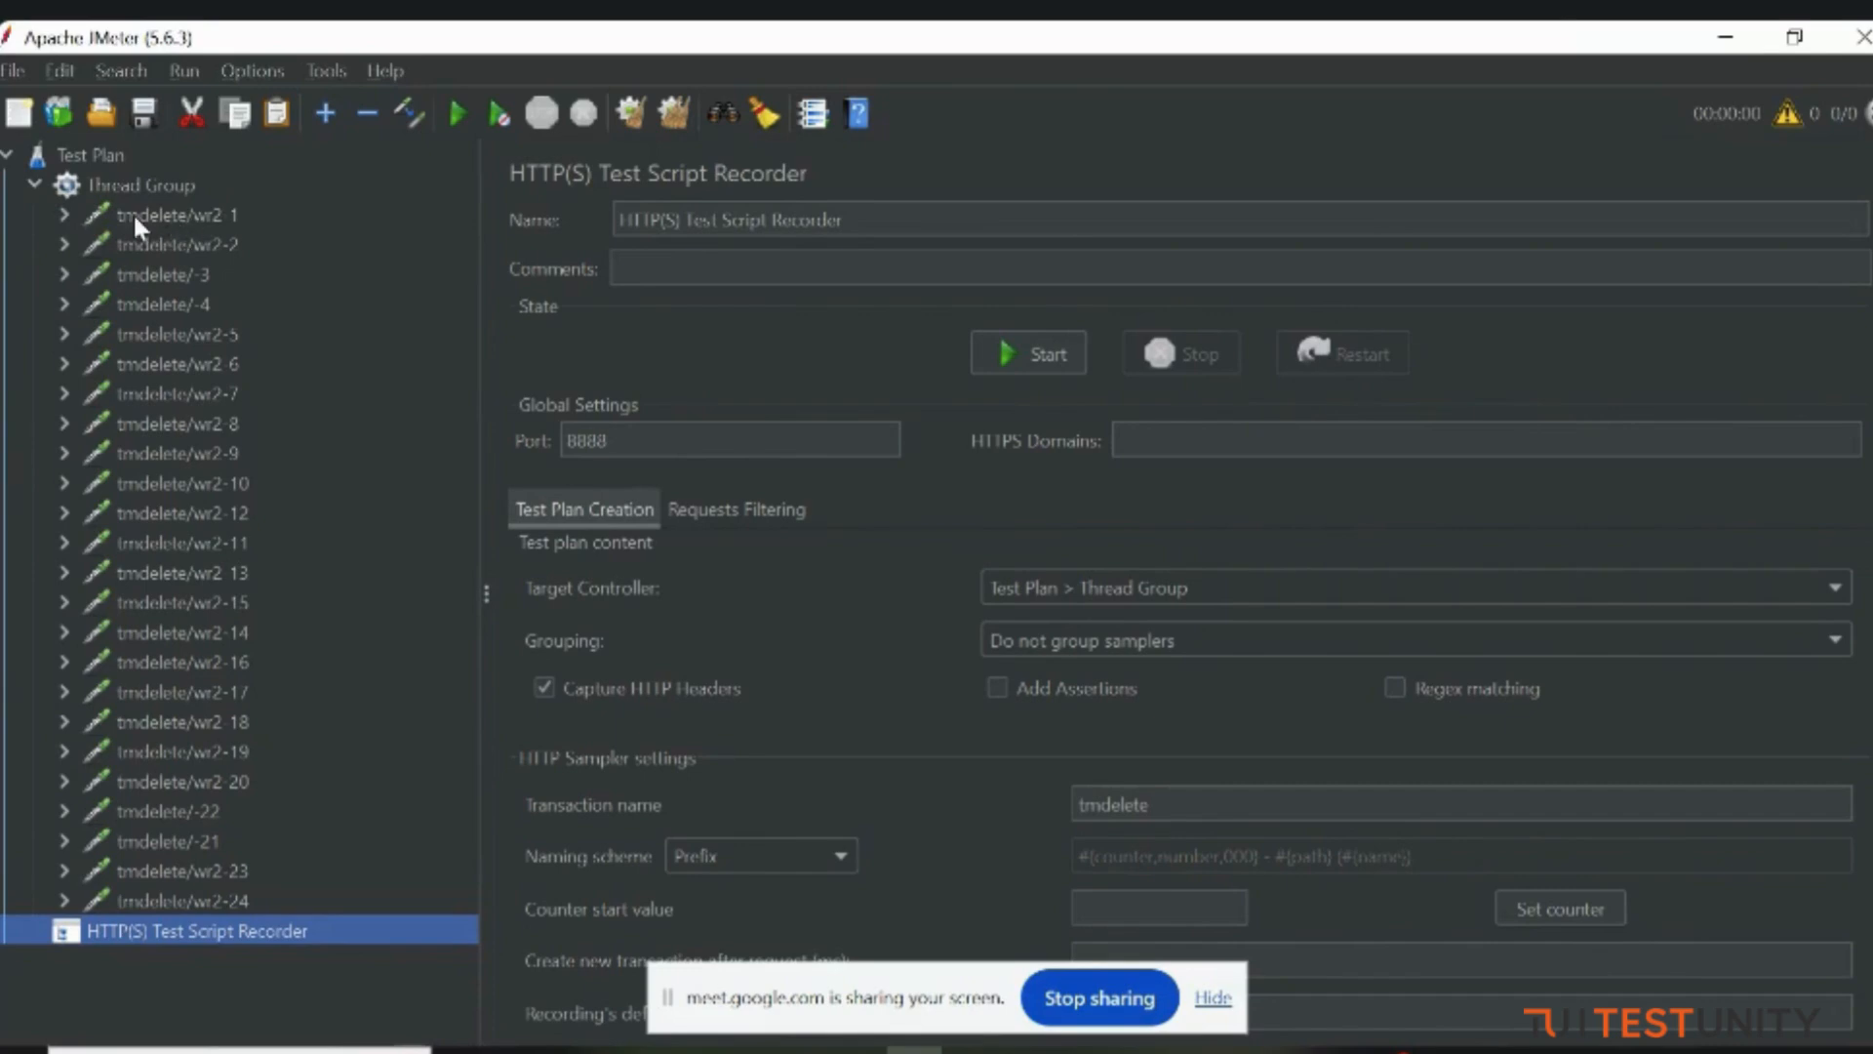
click(63, 212)
click(62, 213)
Step: Add a View Results Tree listener to the Thread Group
click(237, 193)
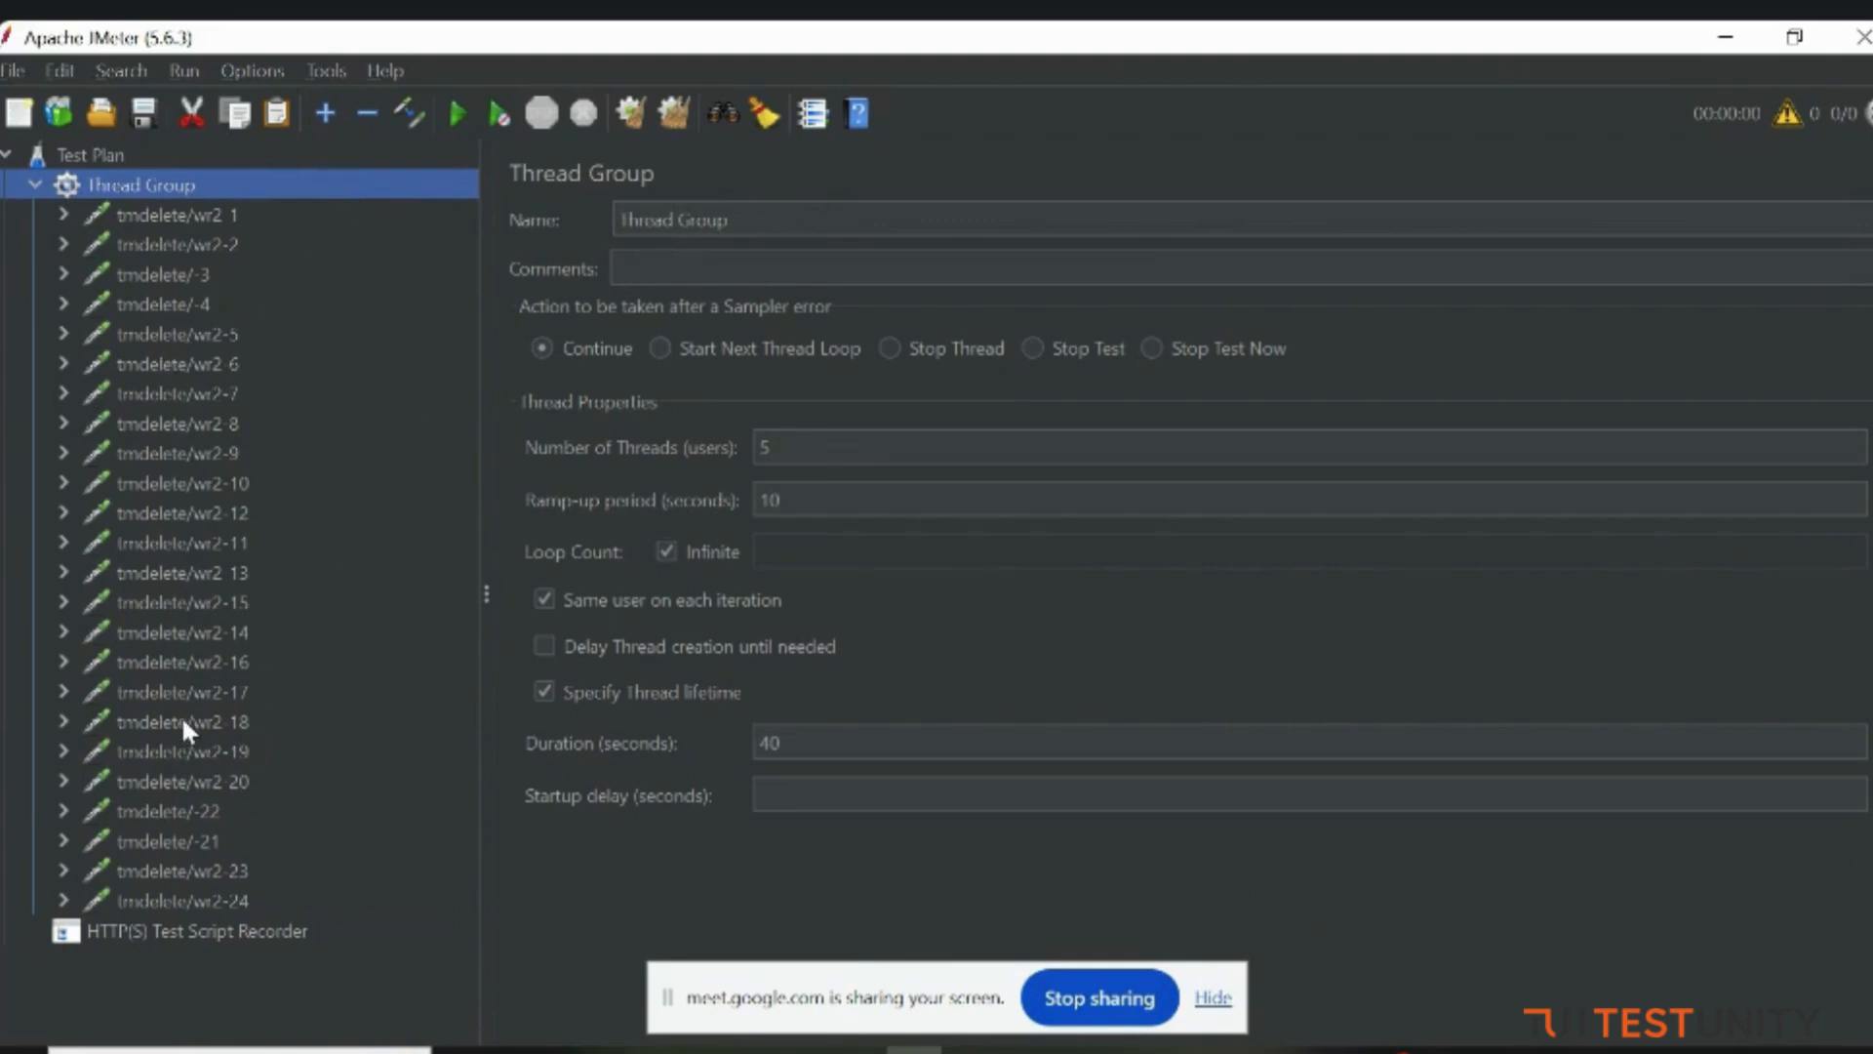
right_click(278, 187)
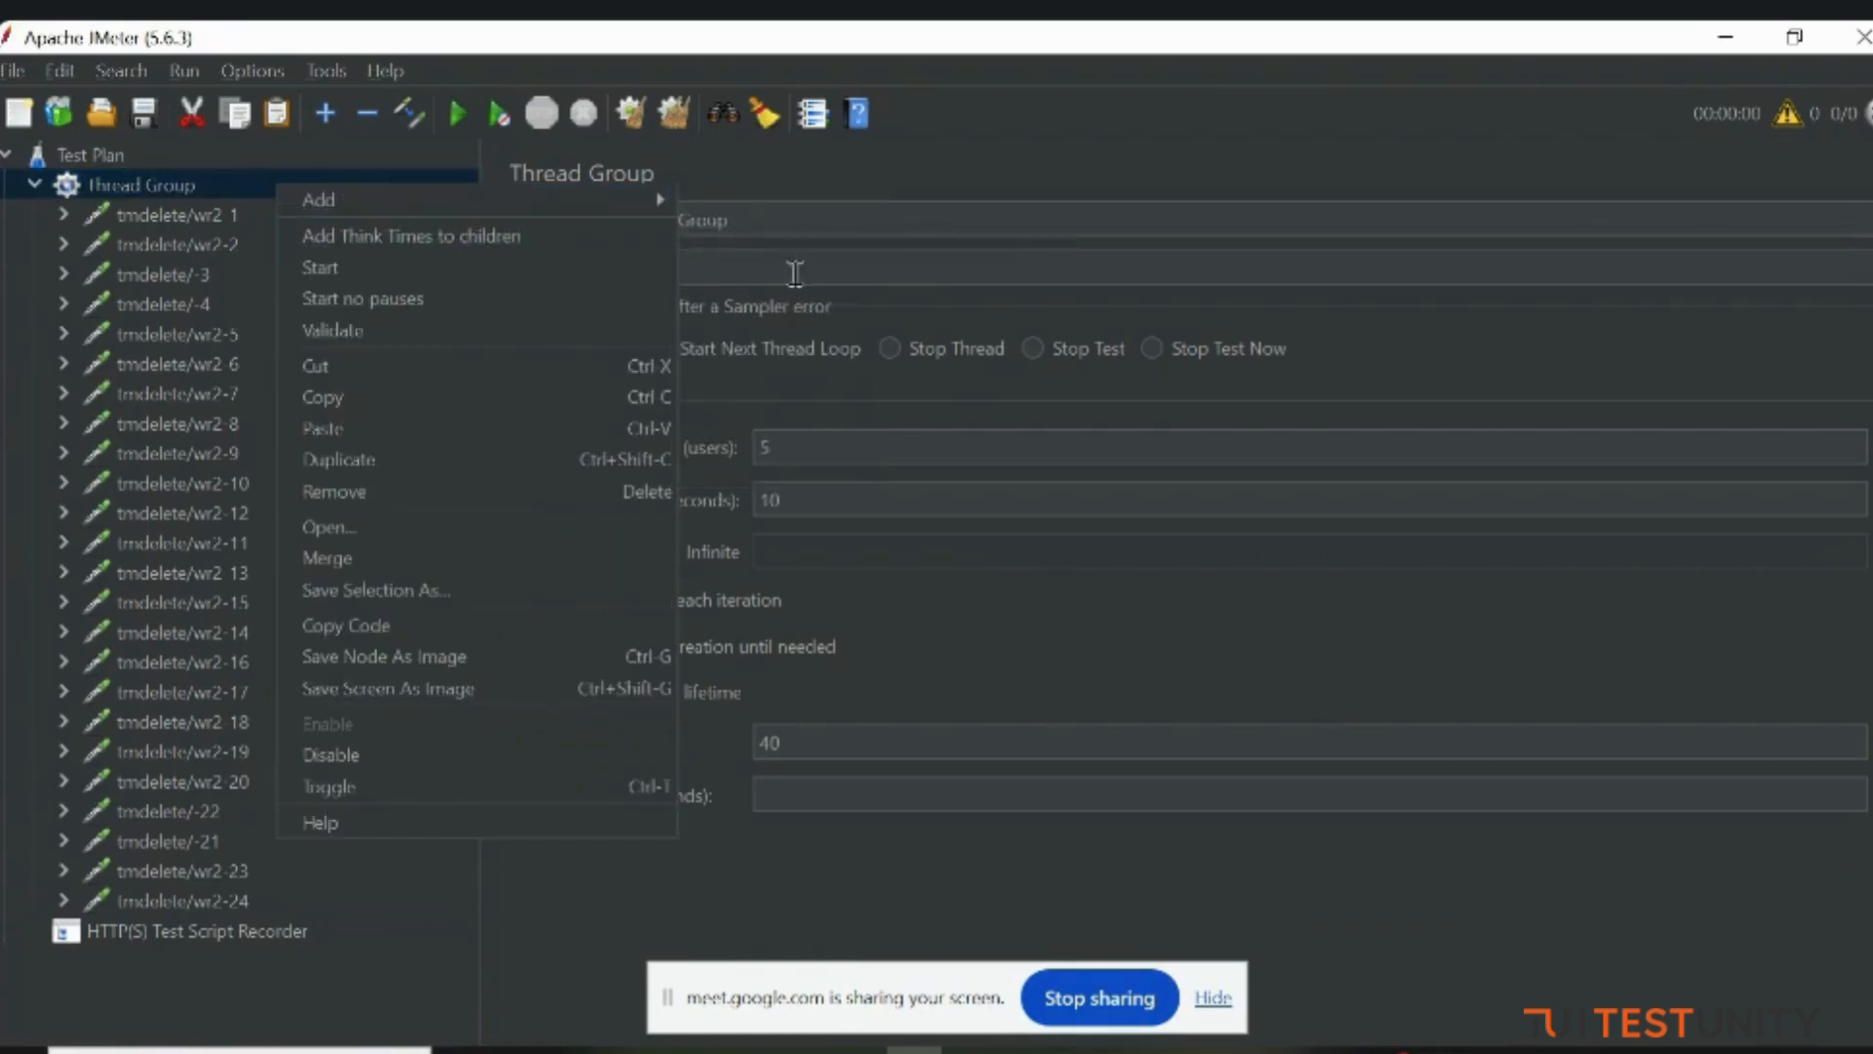
mouse_move(597, 199)
mouse_move(778, 472)
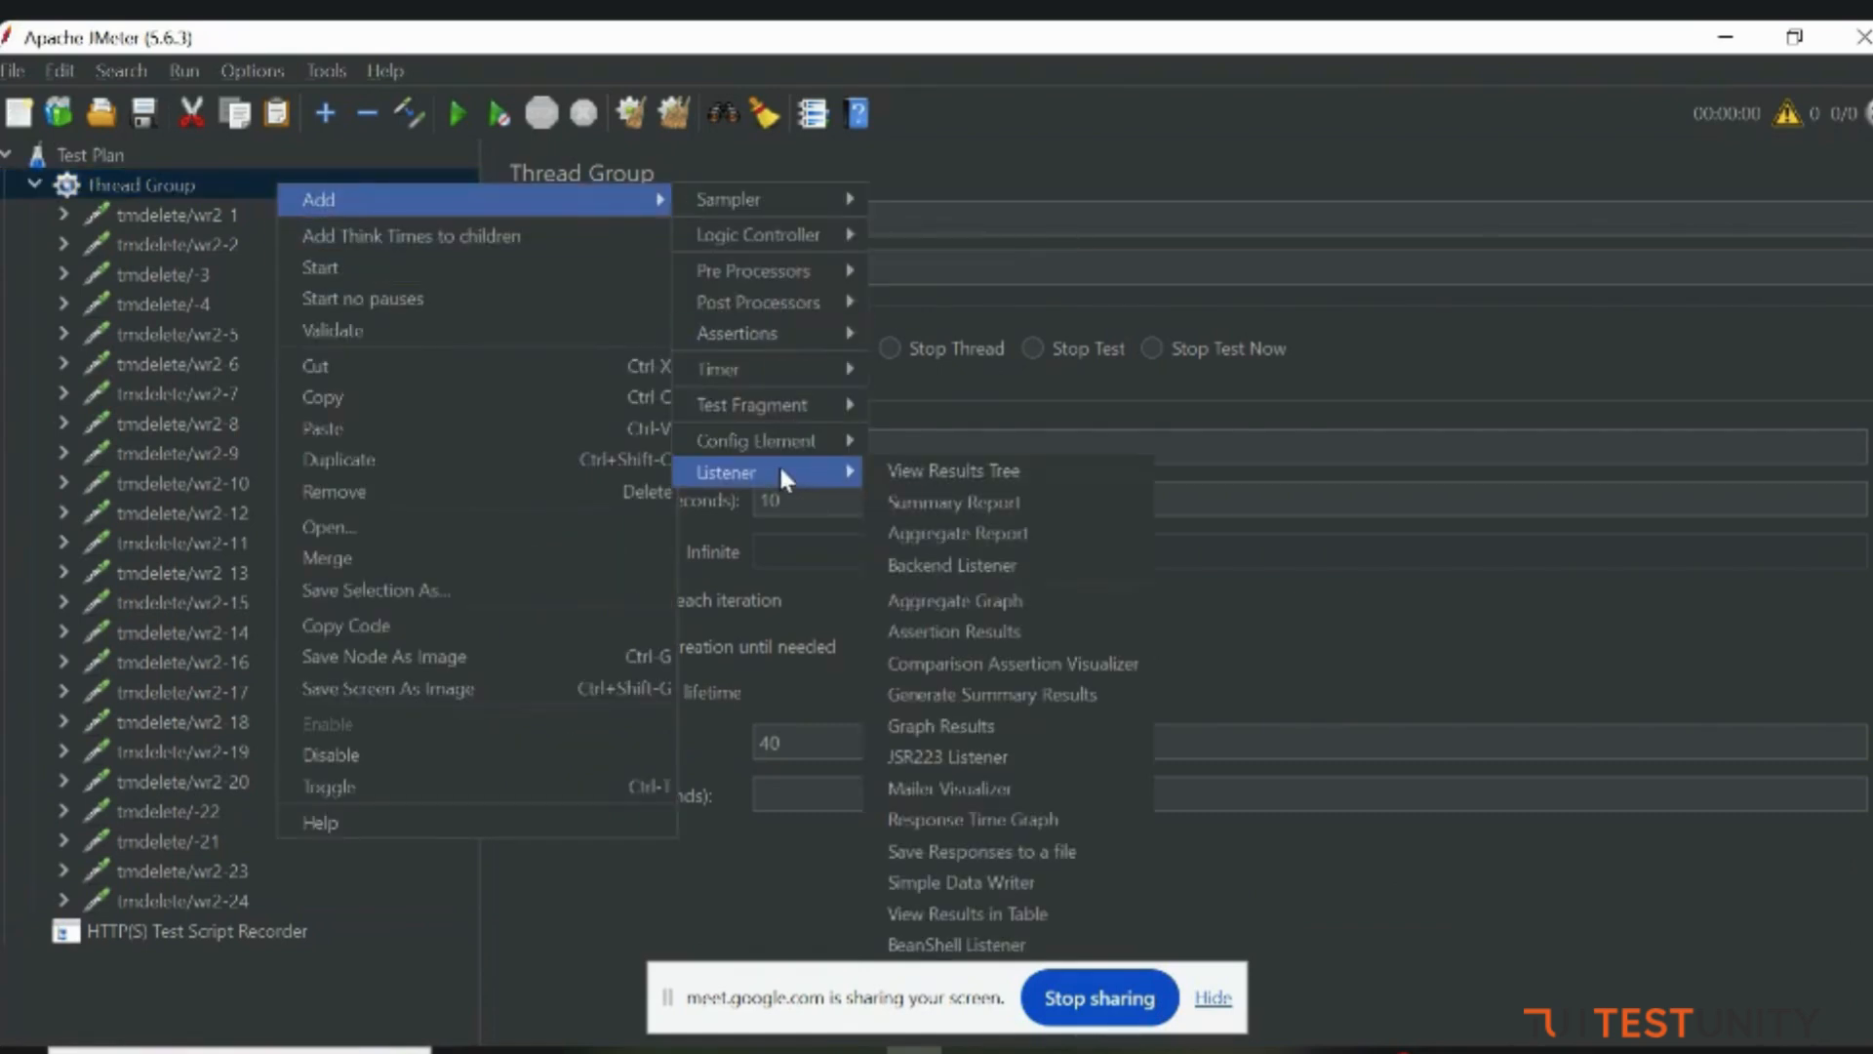
click(990, 471)
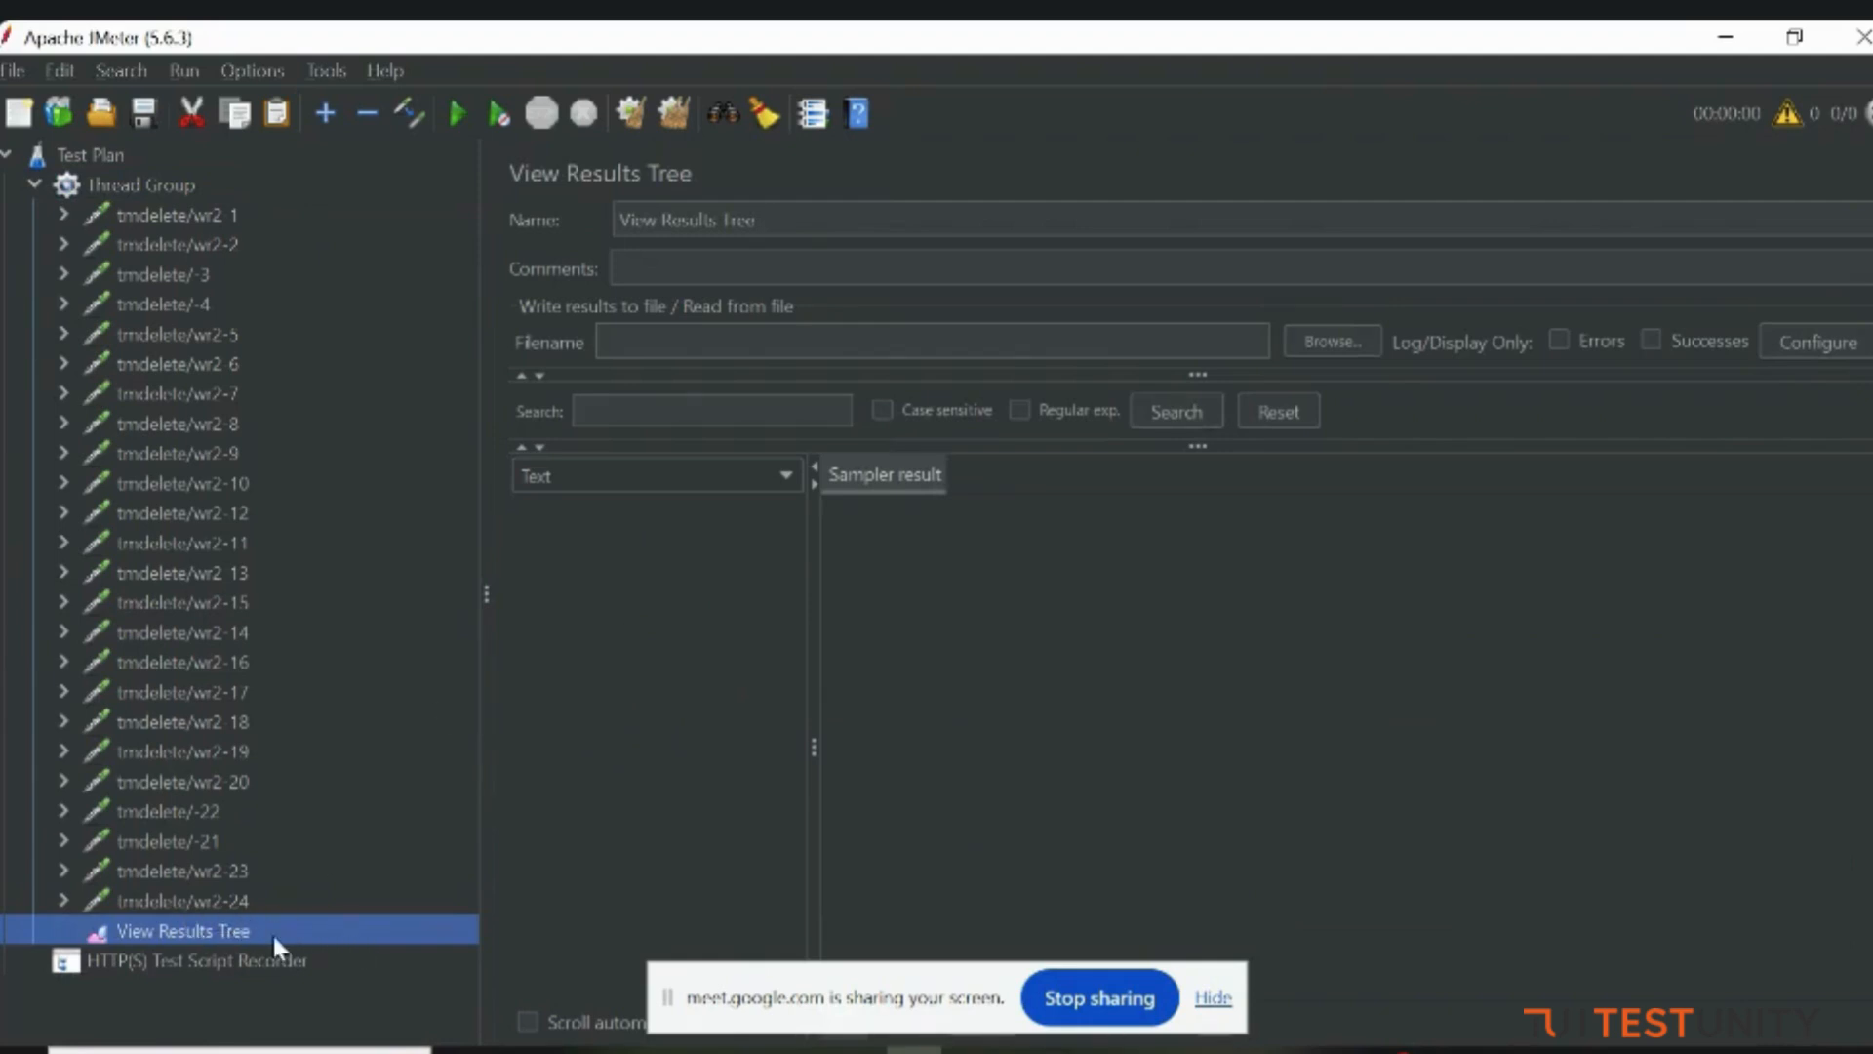
Step: Save the test plan as "session .jmx" in the bin folder and start the Thread Group's test run
click(197, 177)
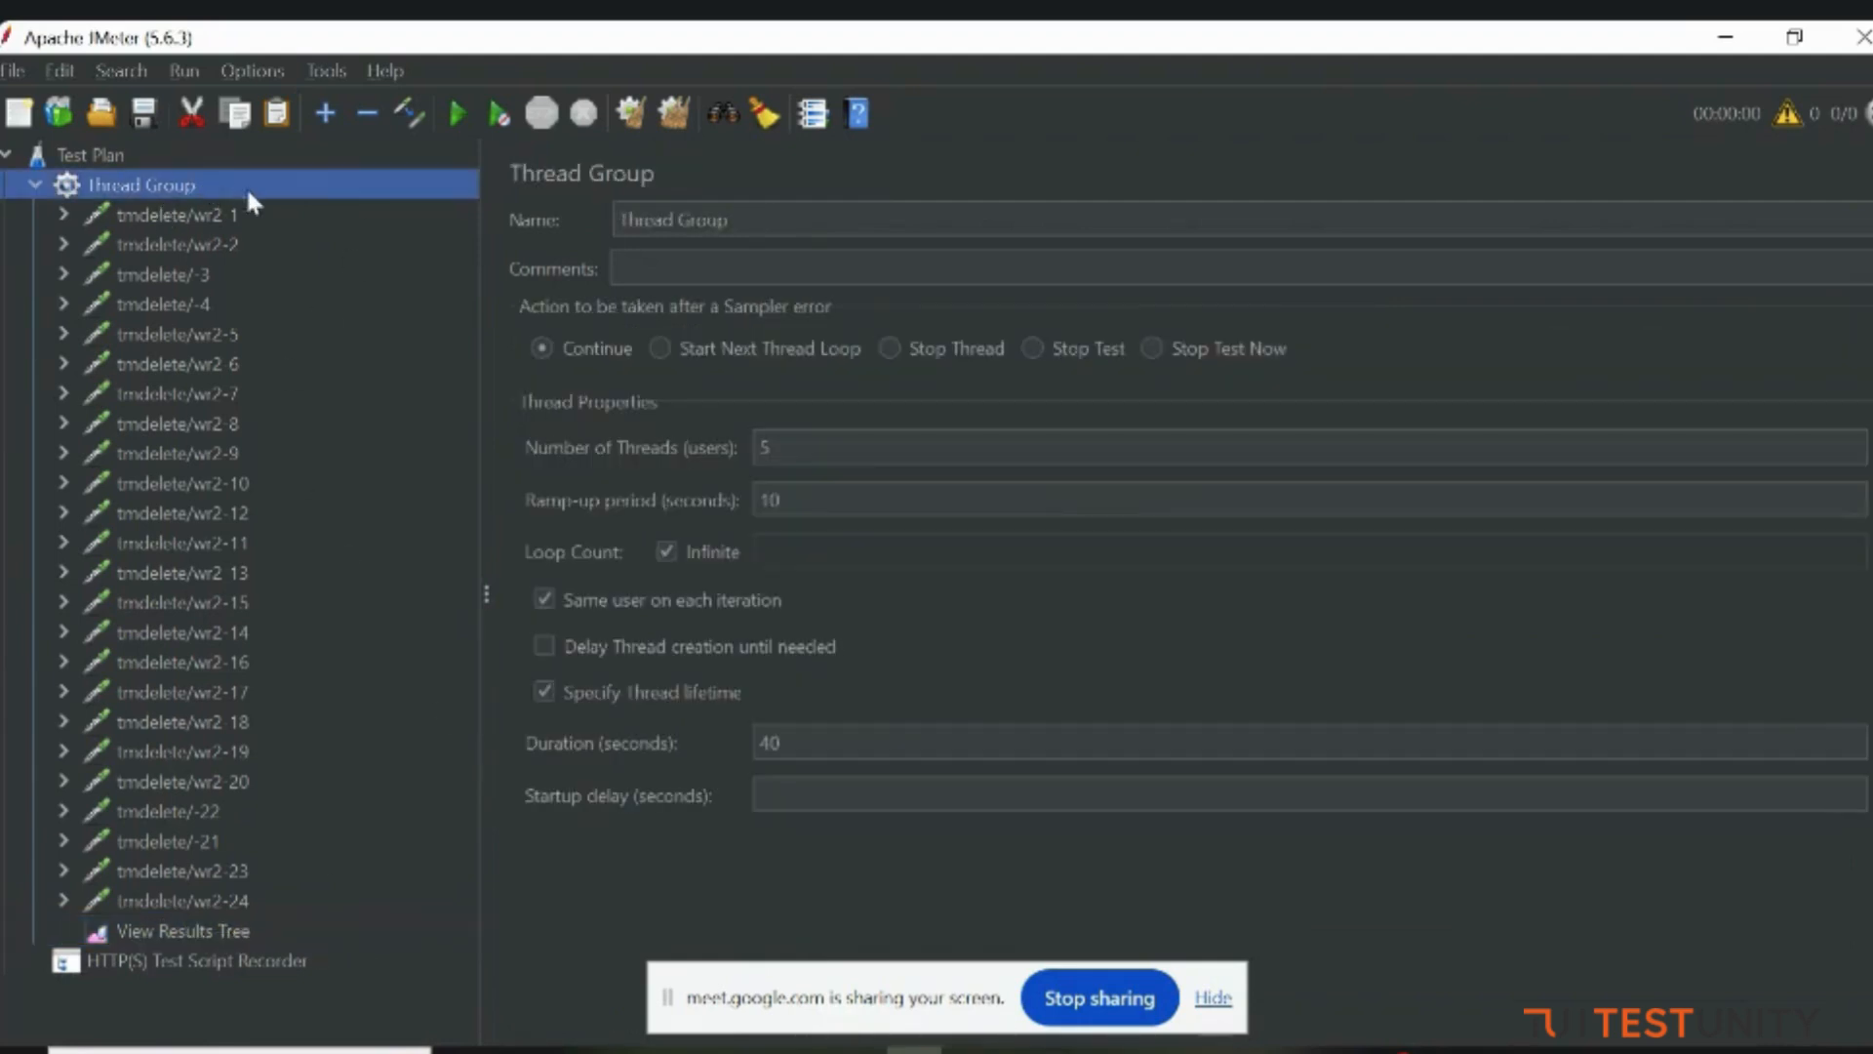
click(456, 114)
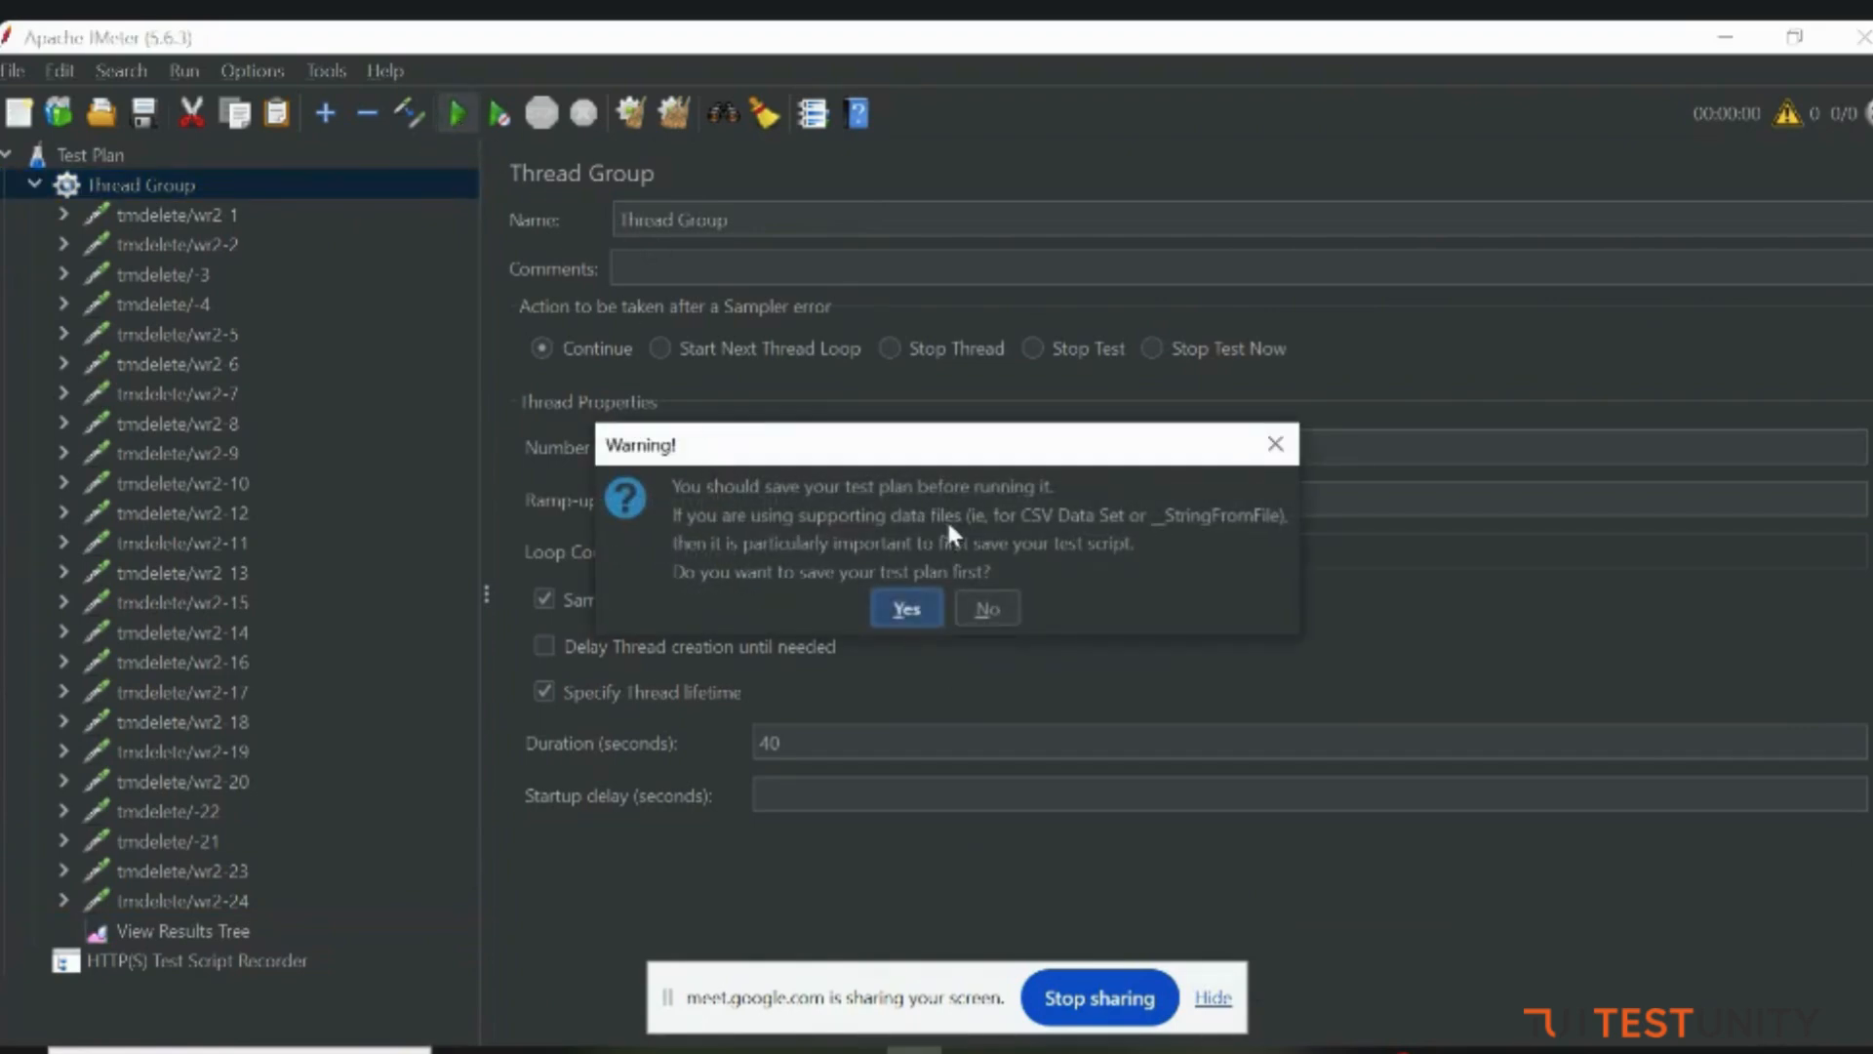
click(907, 600)
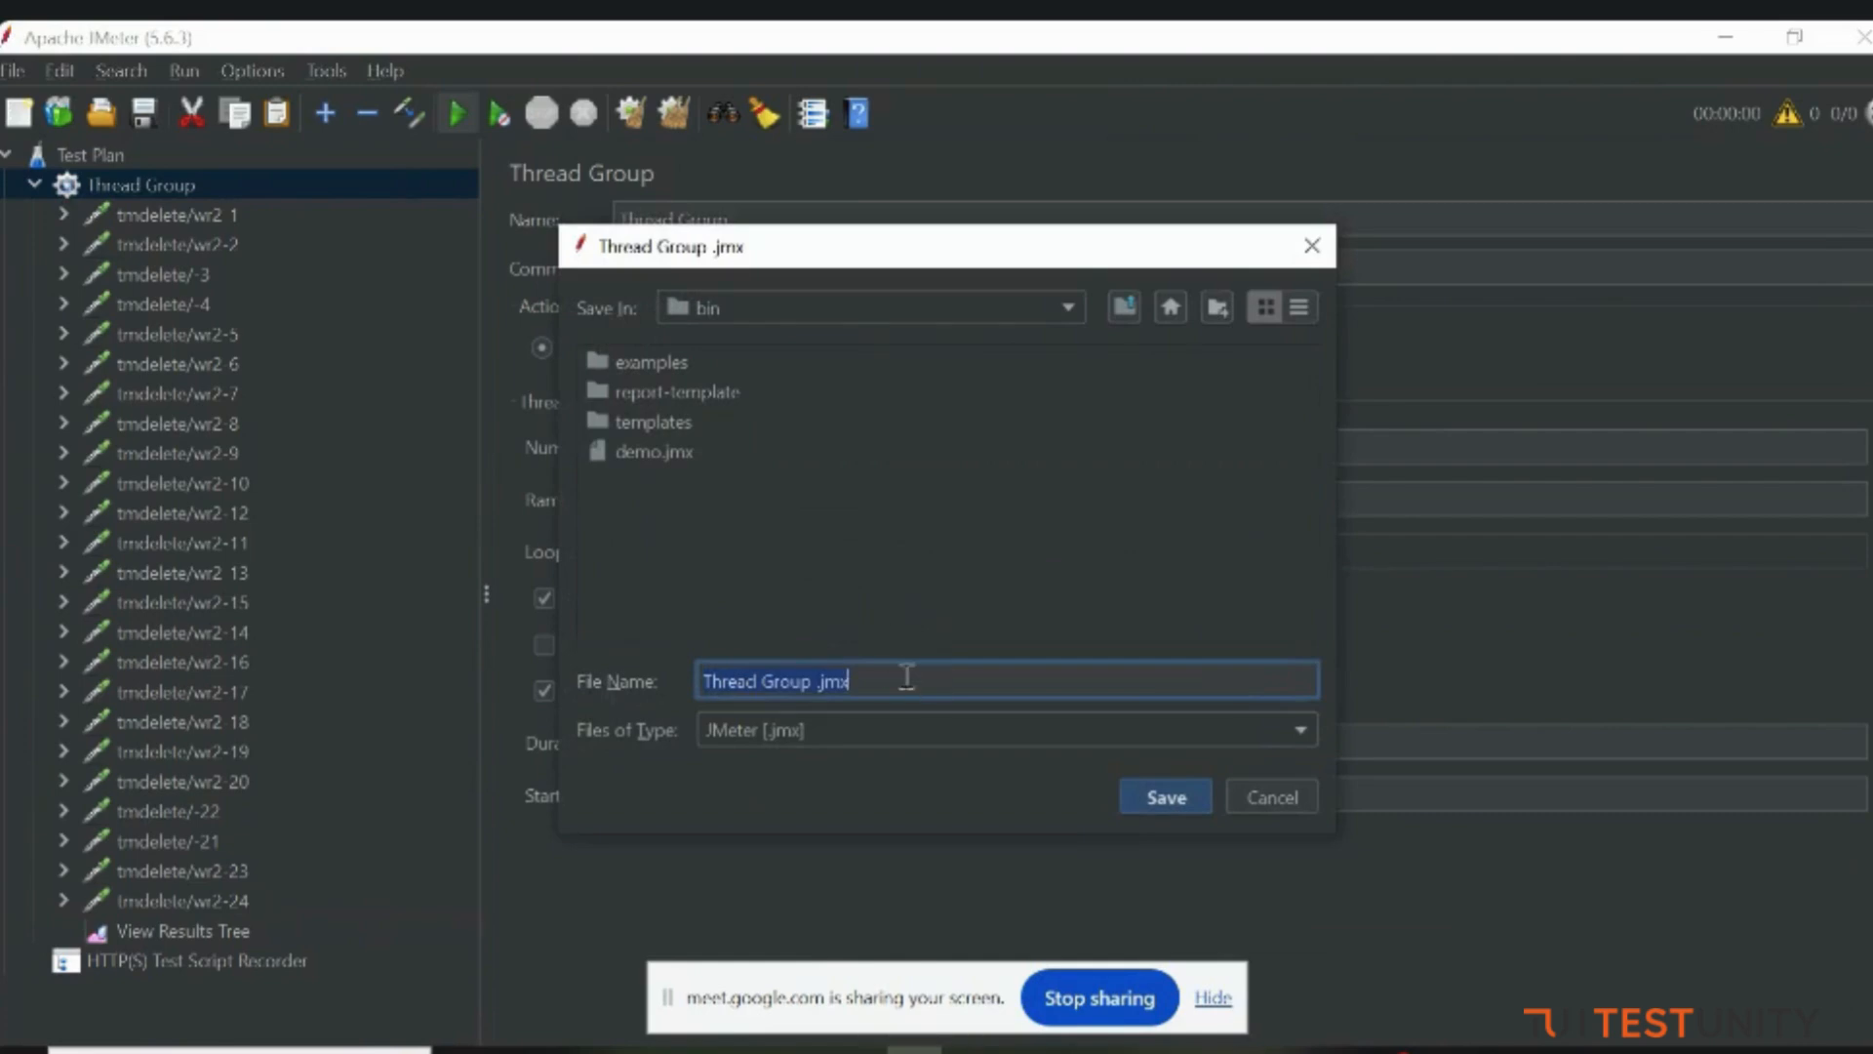
click(817, 681)
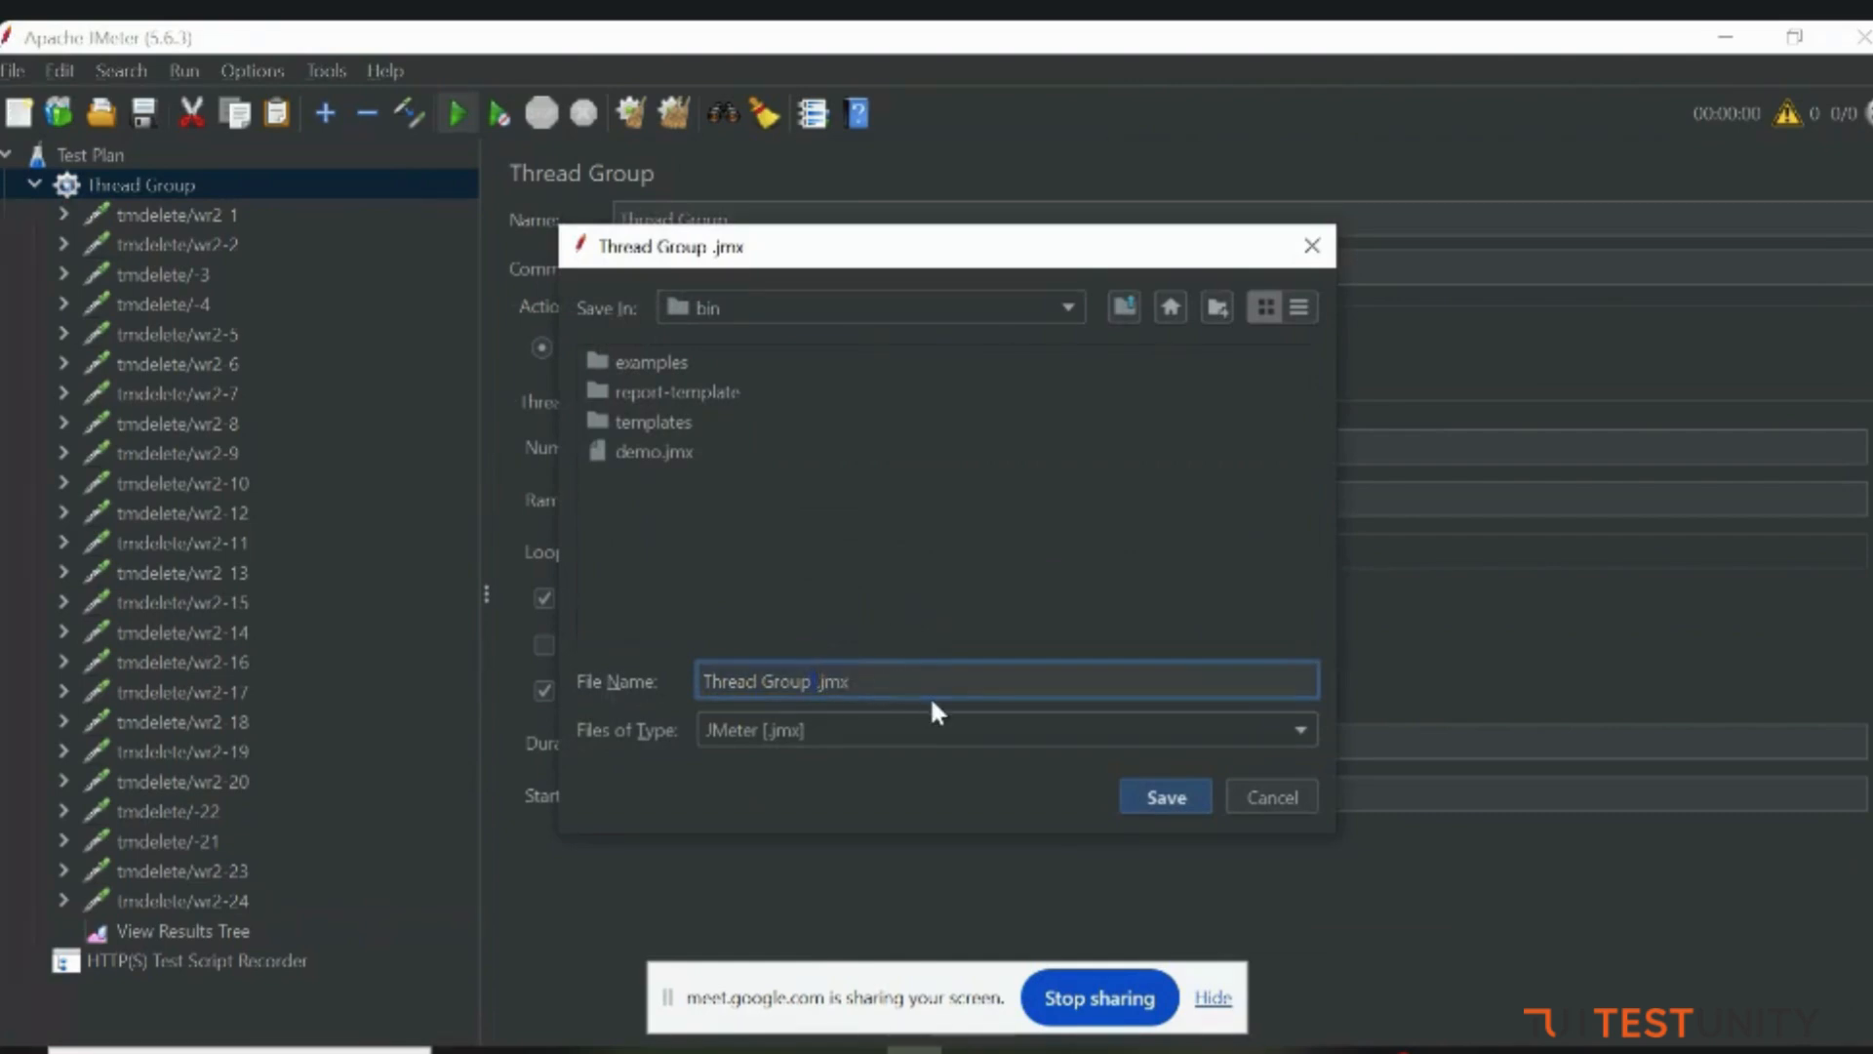
key(BackSpace)
key(BackSpace)
key(BackSpace)
key(BackSpace)
key(BackSpace)
key(BackSpace)
key(BackSpace)
key(BackSpace)
key(BackSpace)
key(BackSpace)
key(BackSpace)
key(BackSpace)
text(sessio)
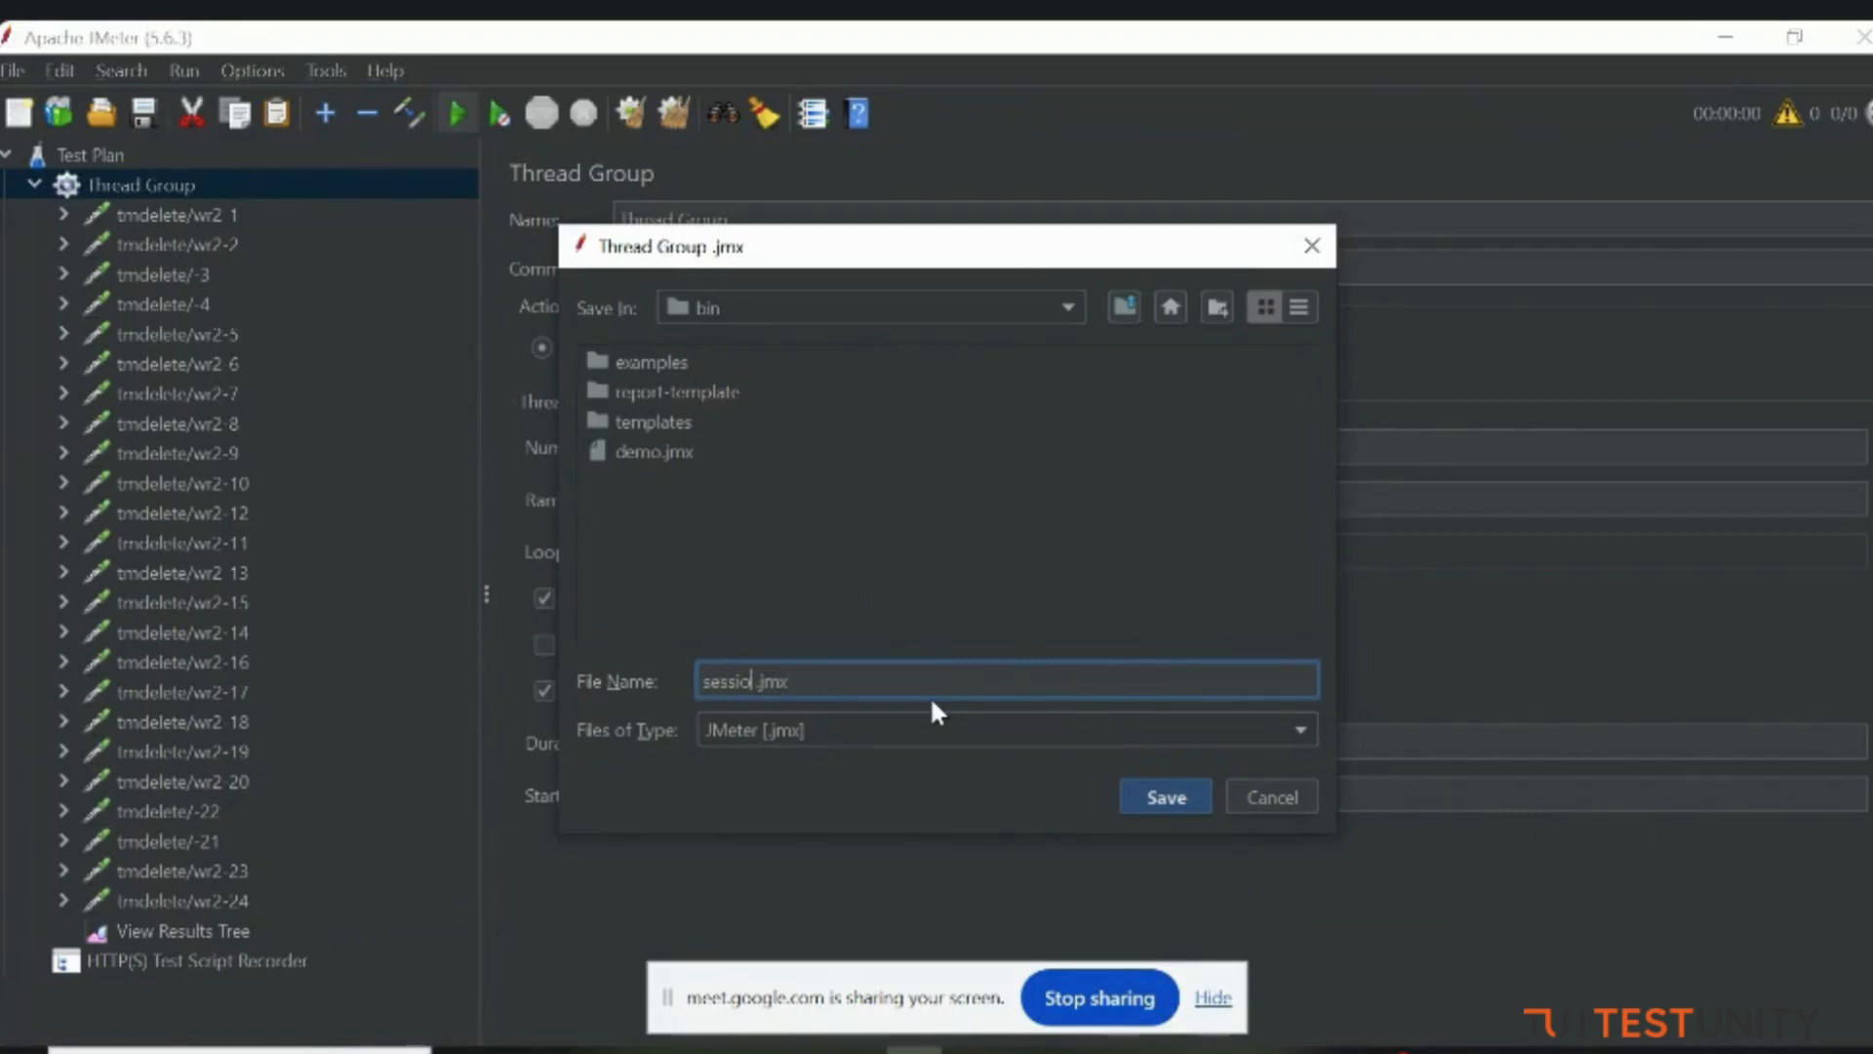
text(n)
click(1154, 798)
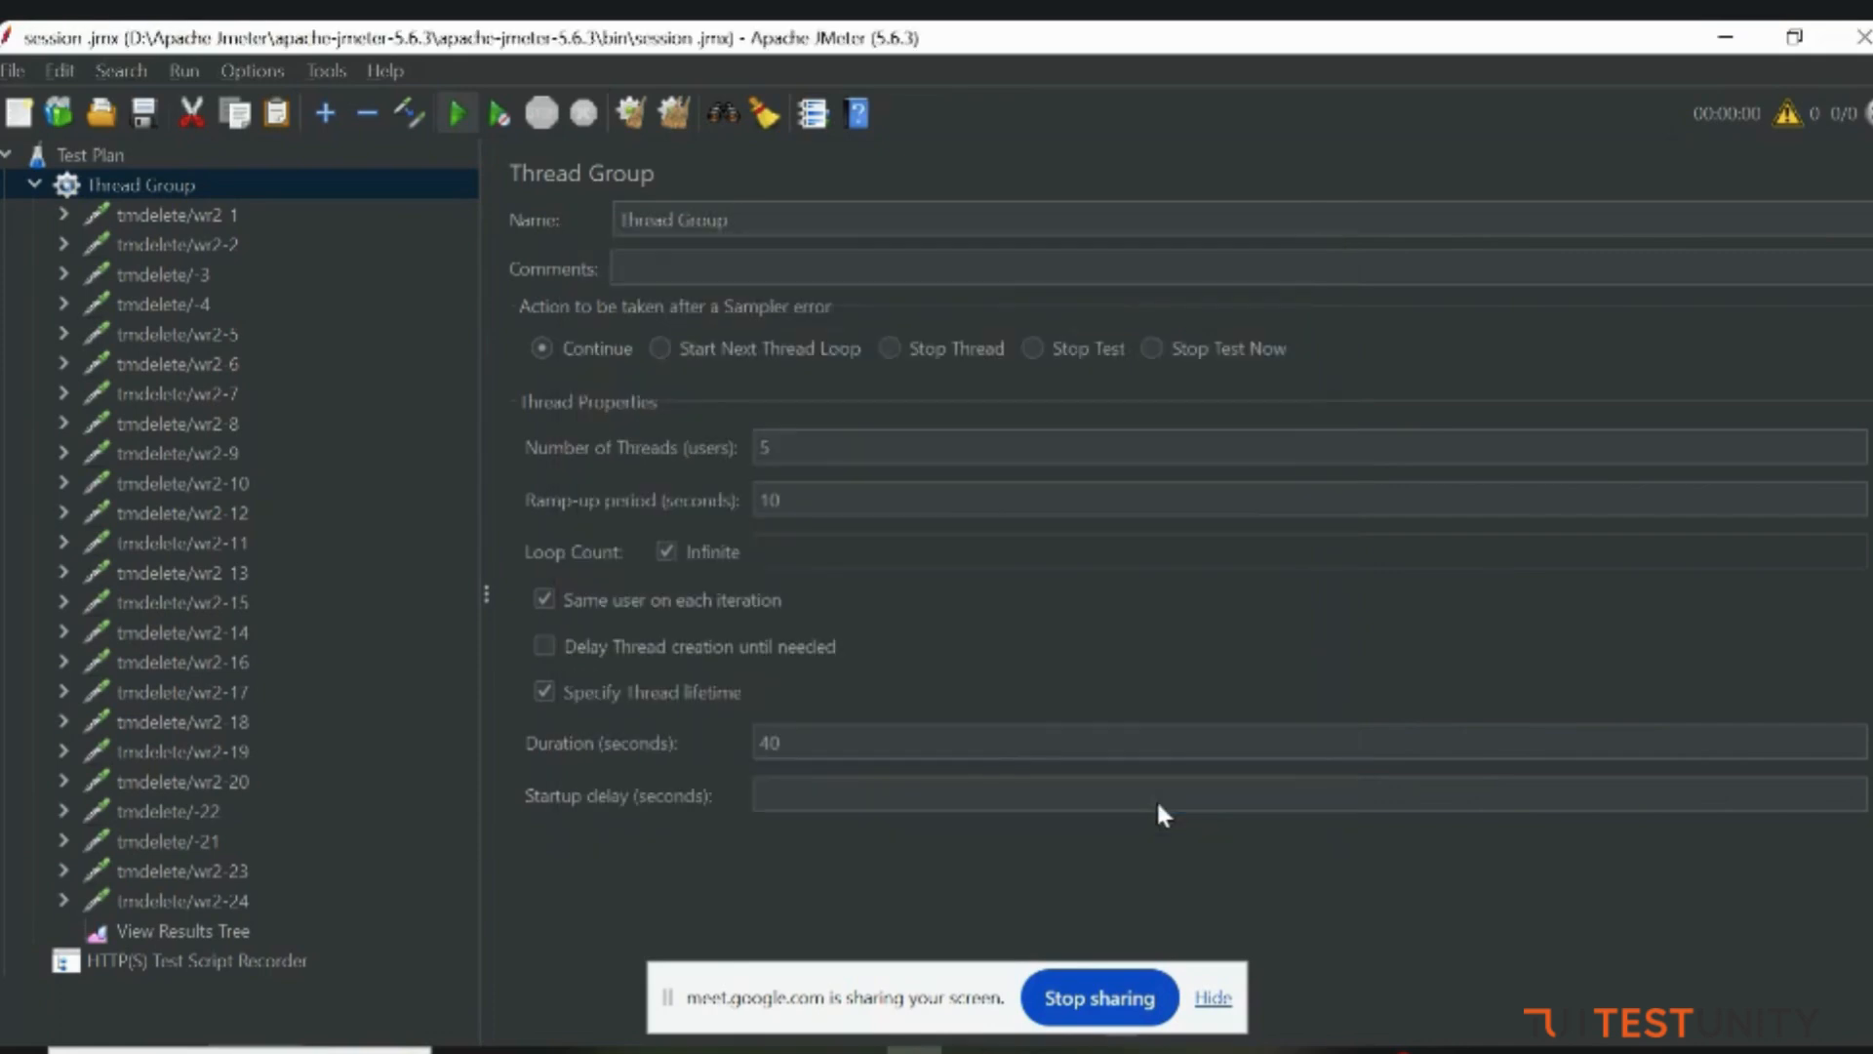
click(457, 115)
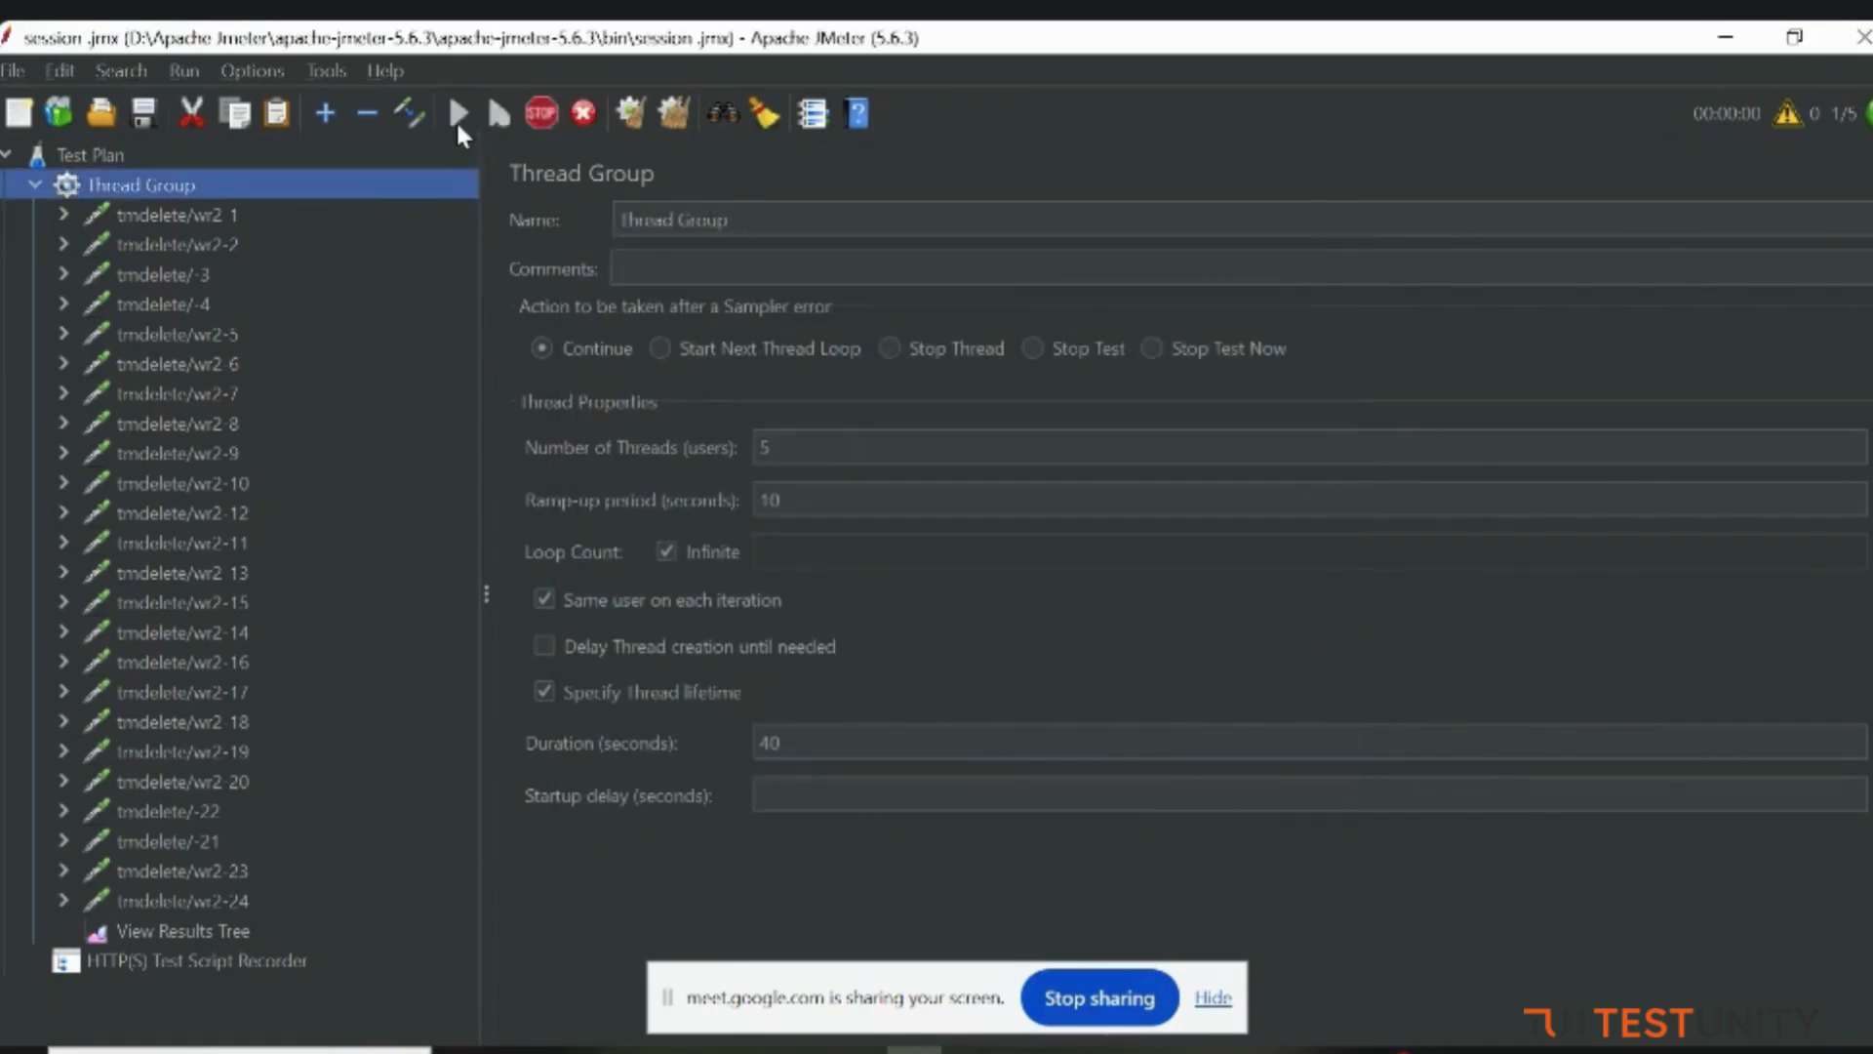
Step: Review the incoming sampler results in View Results Tree, then stop the running test and clear its results
click(273, 930)
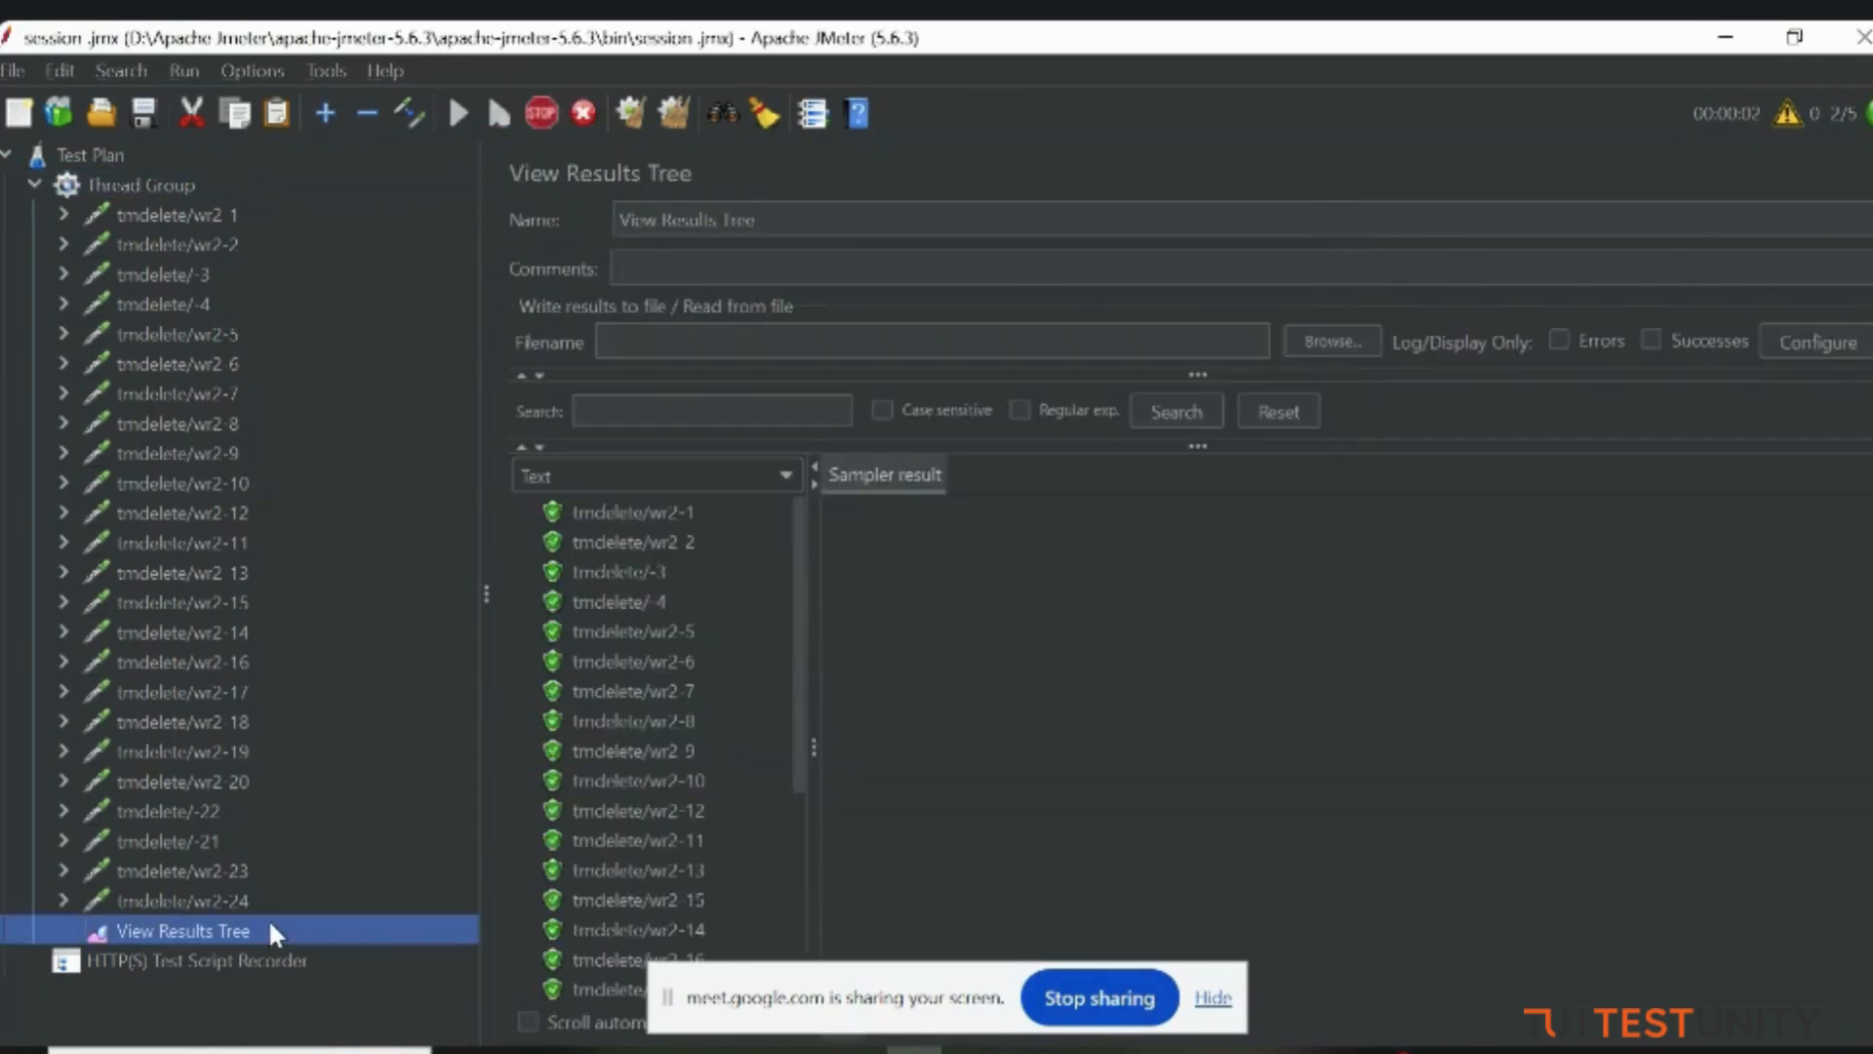
scroll(667, 752, down, 5)
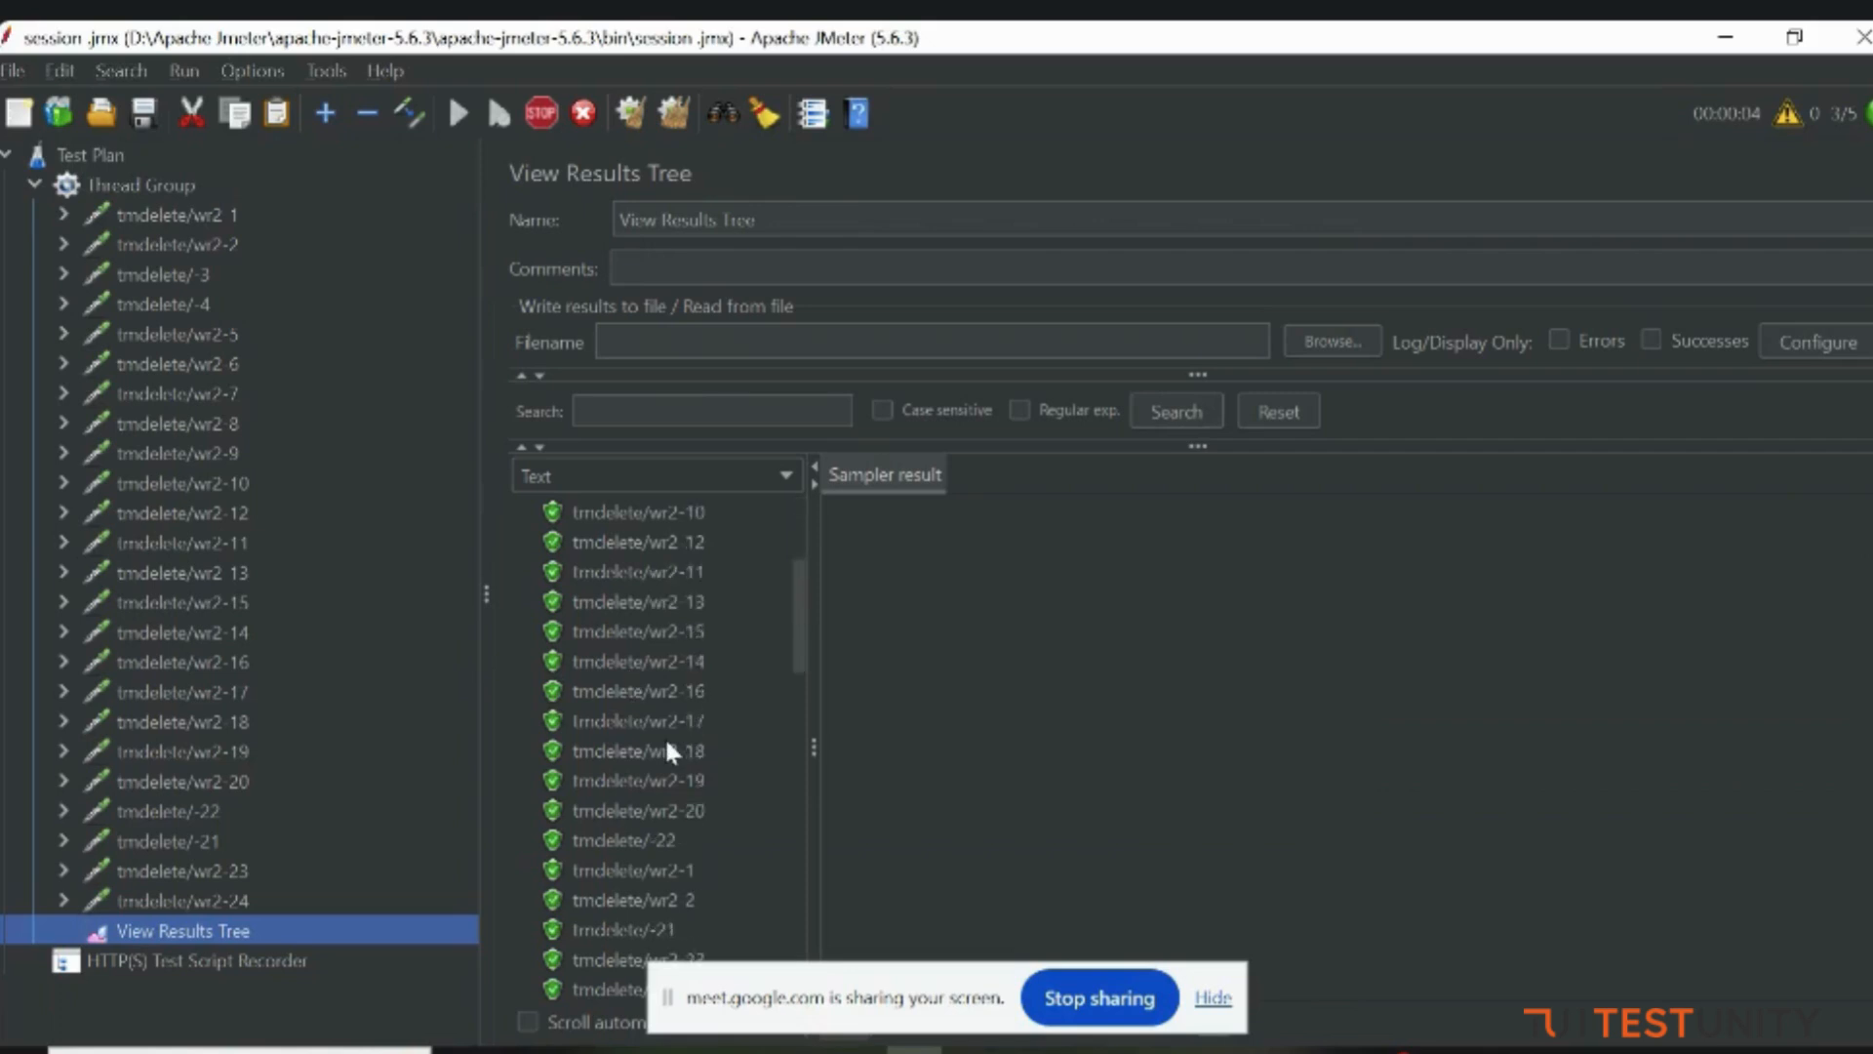
scroll(668, 751, down, 14)
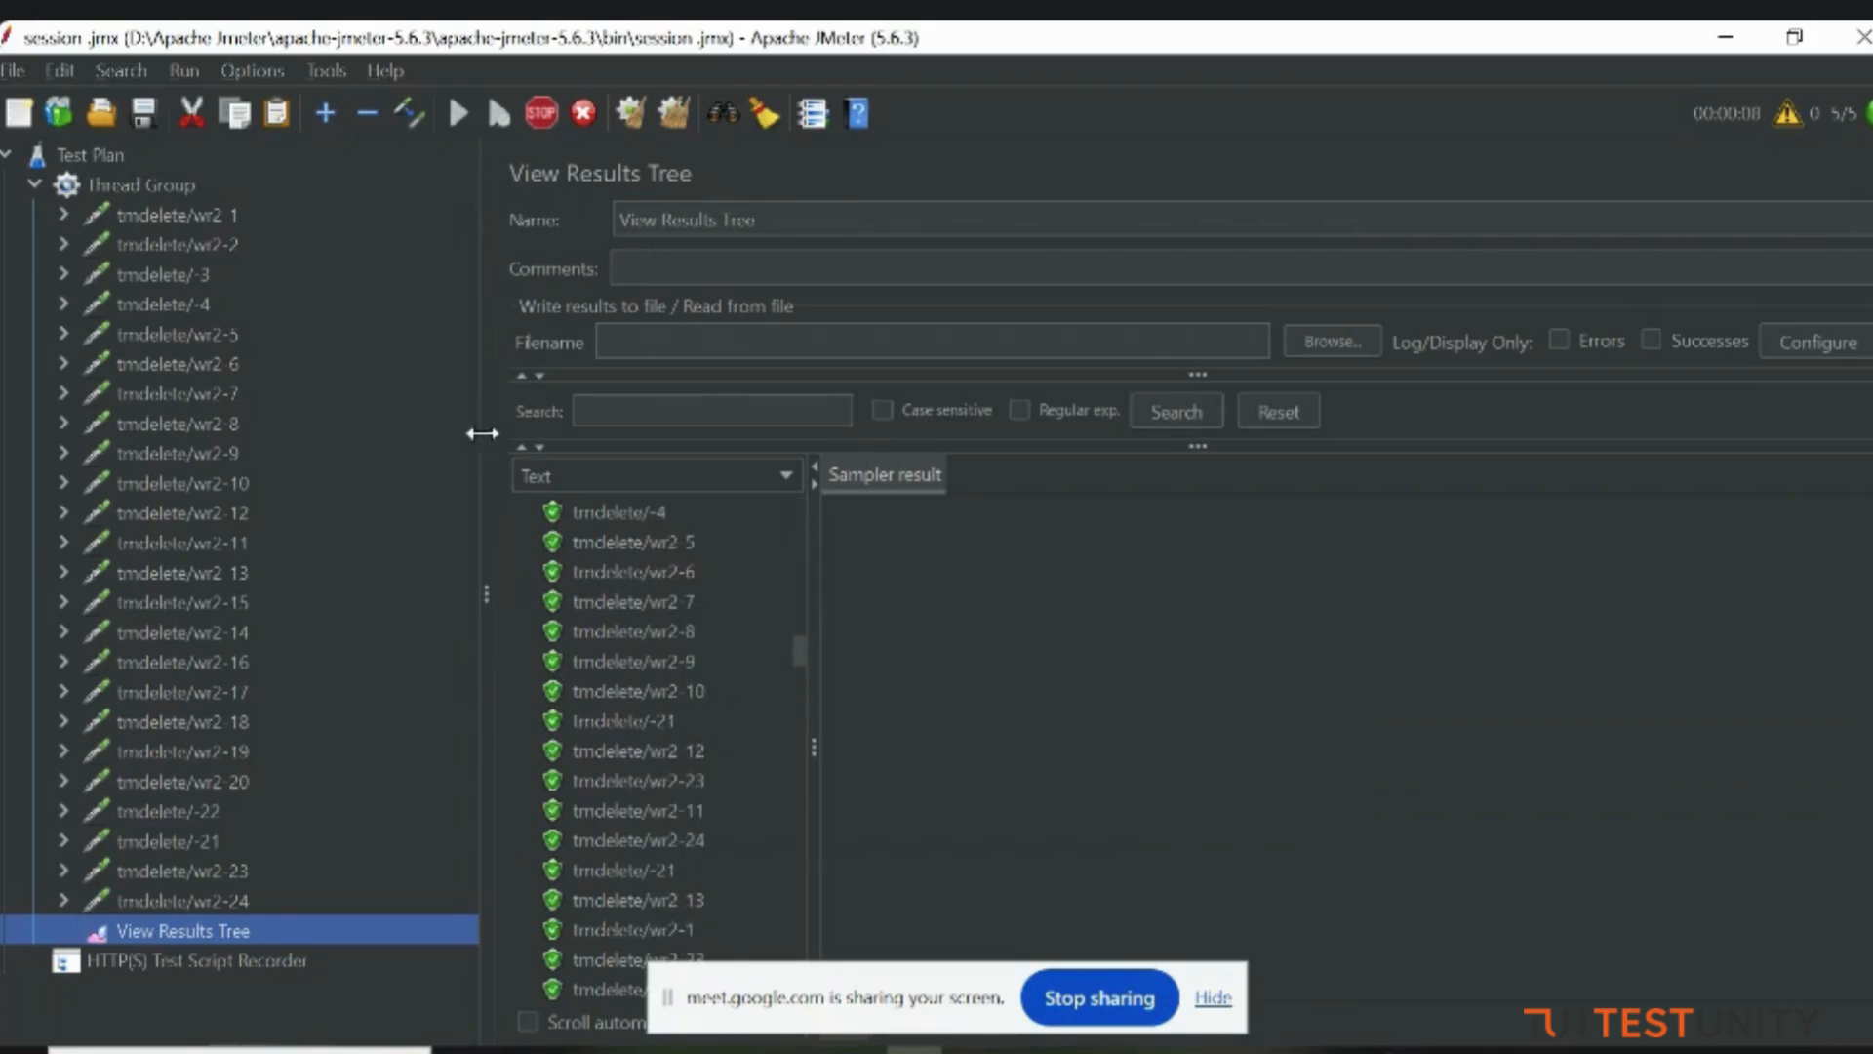
click(174, 181)
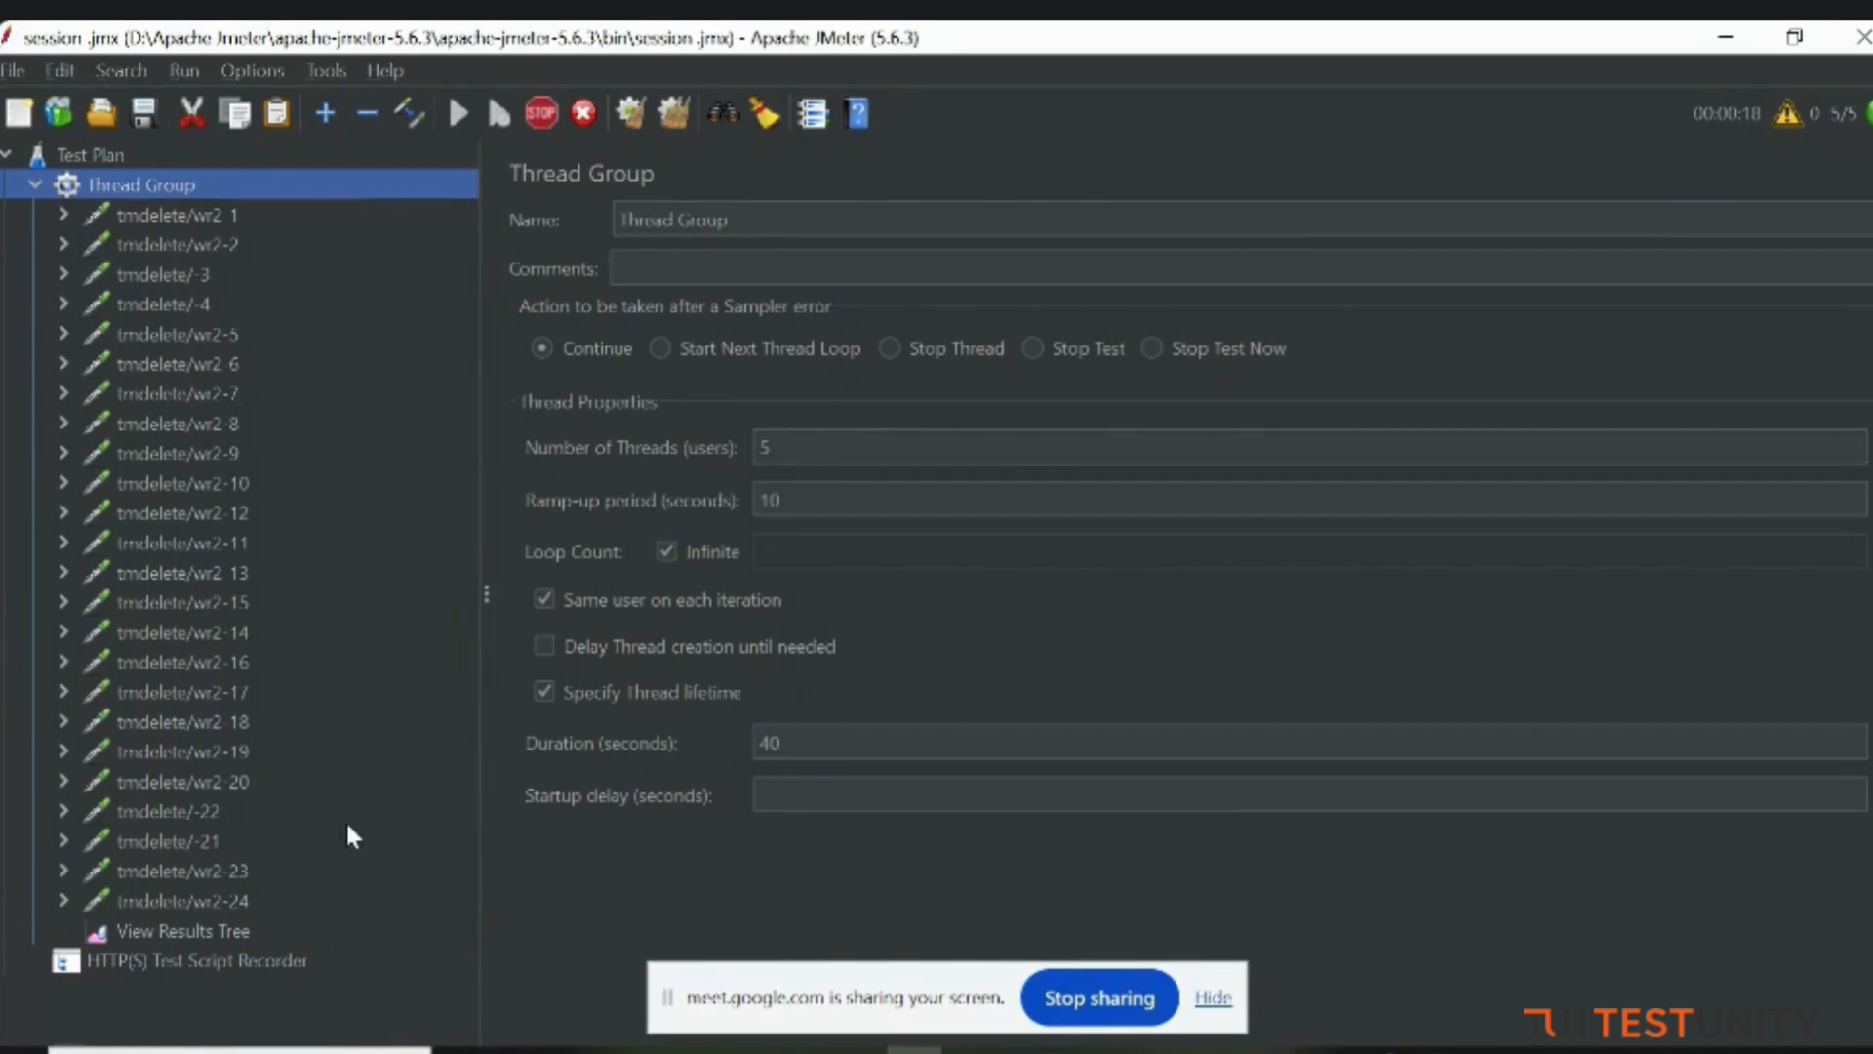
click(287, 929)
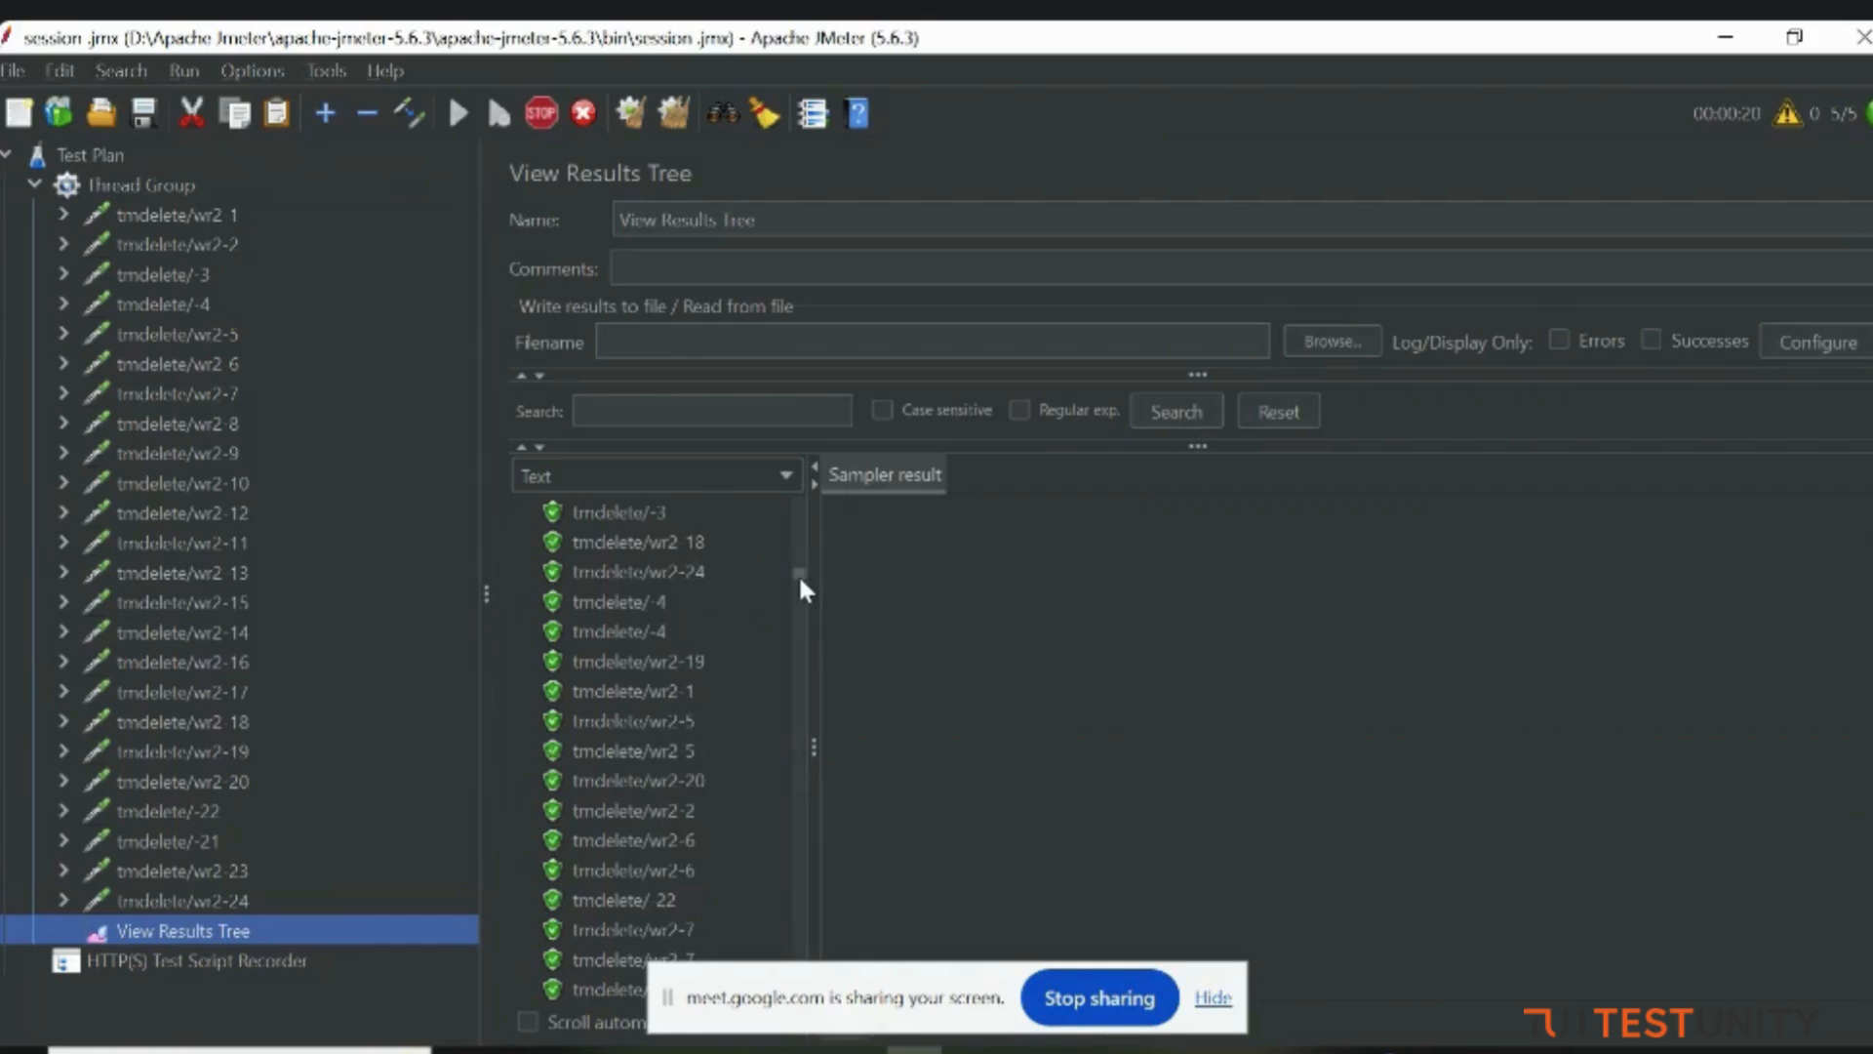
drag(799, 570, 786, 983)
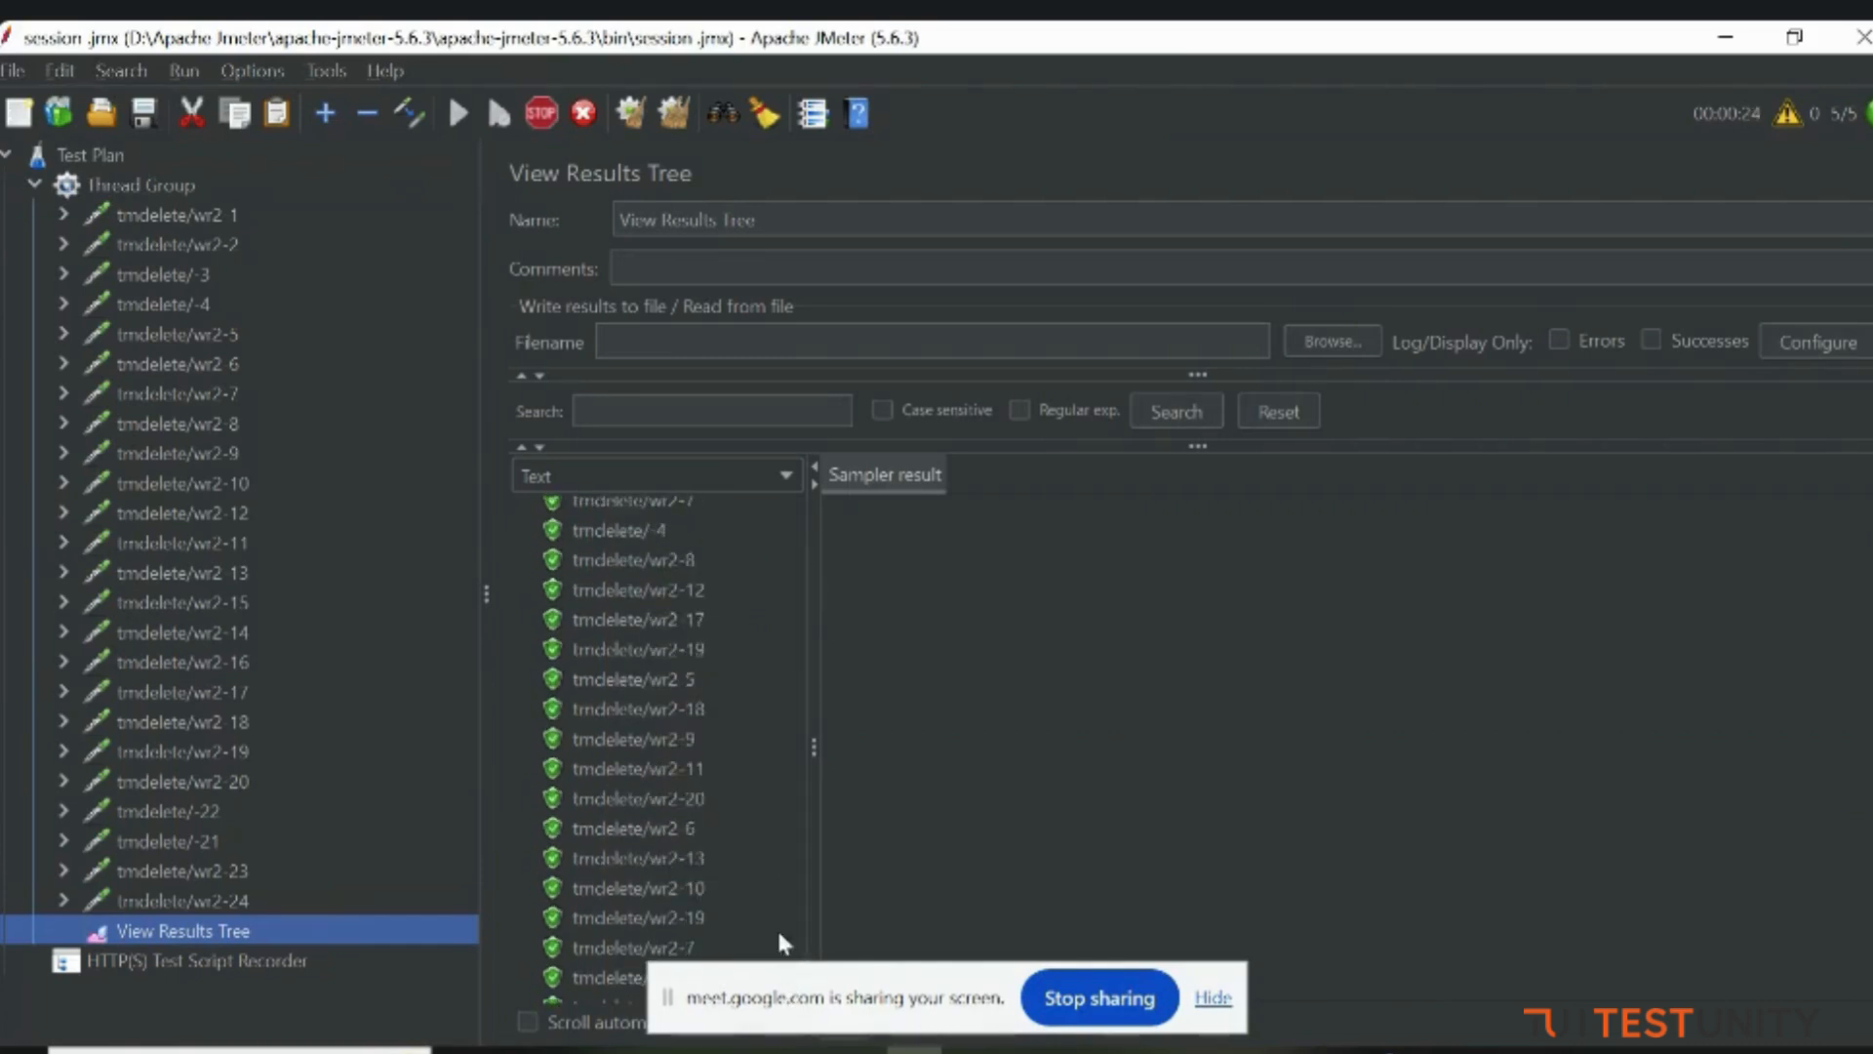
click(540, 115)
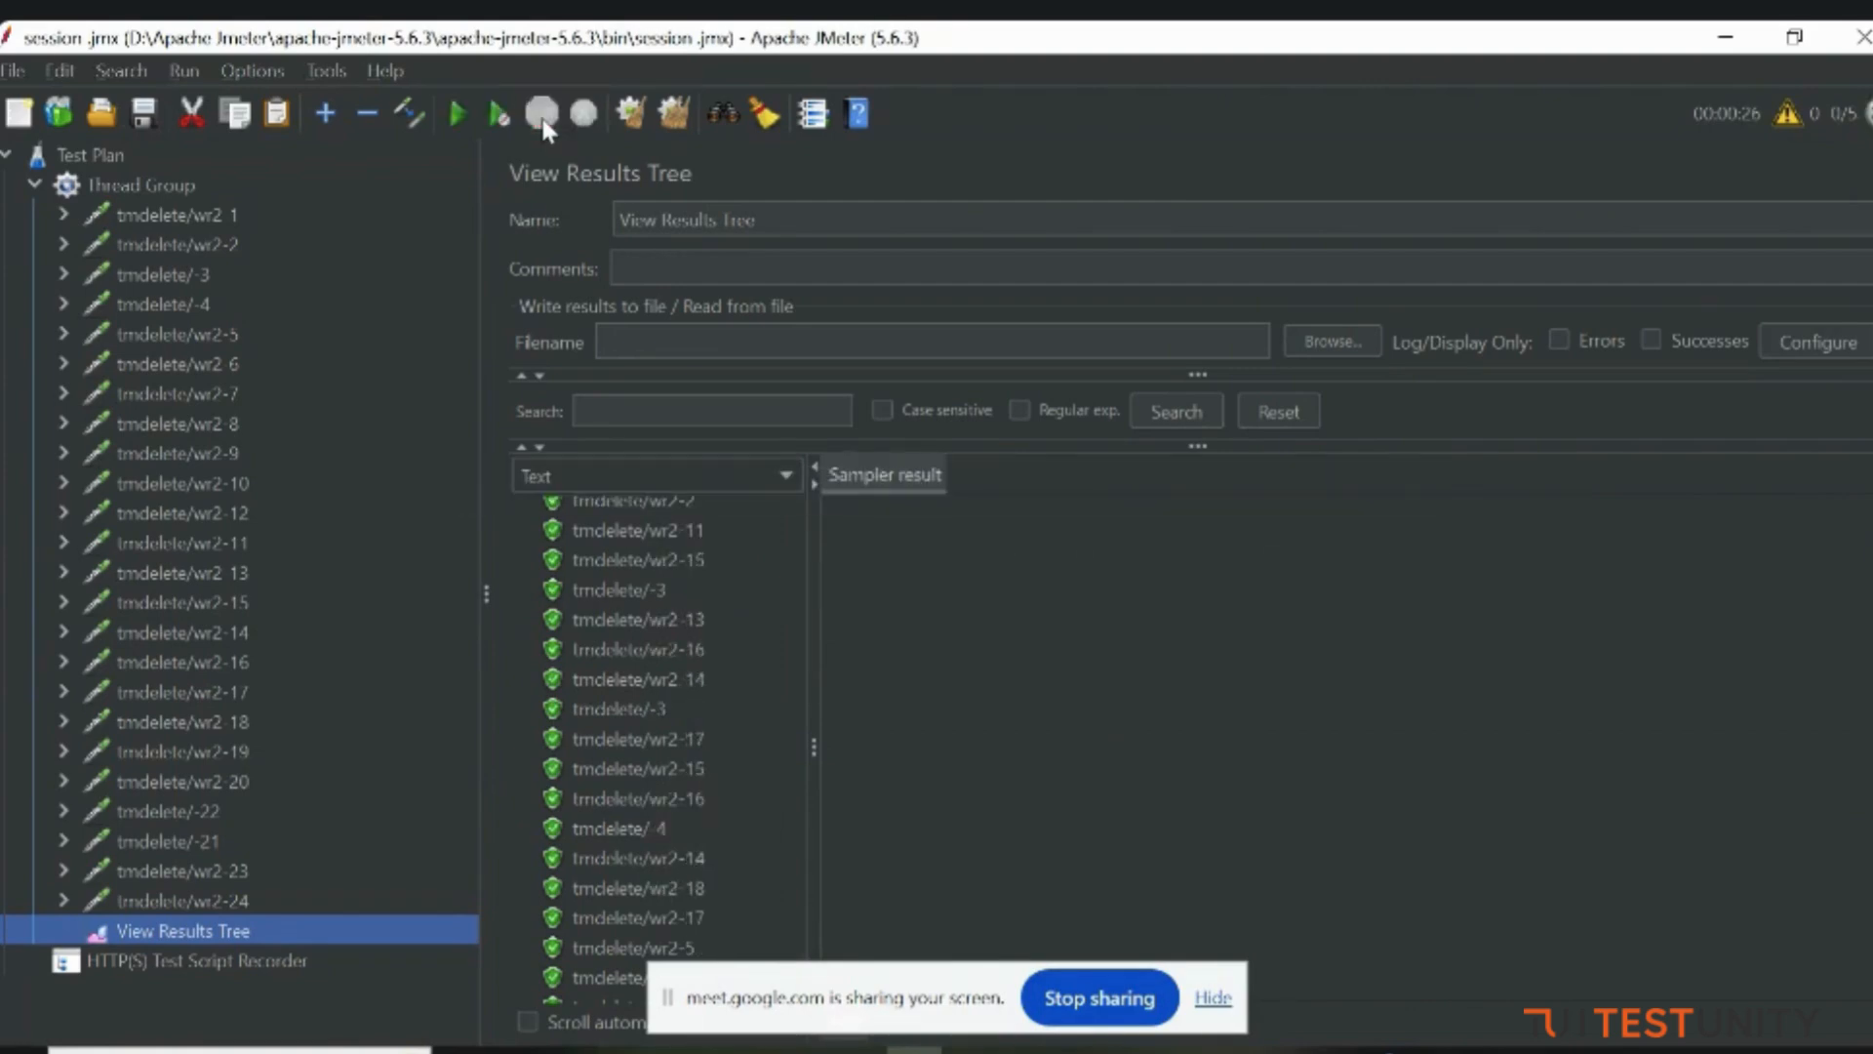
click(627, 115)
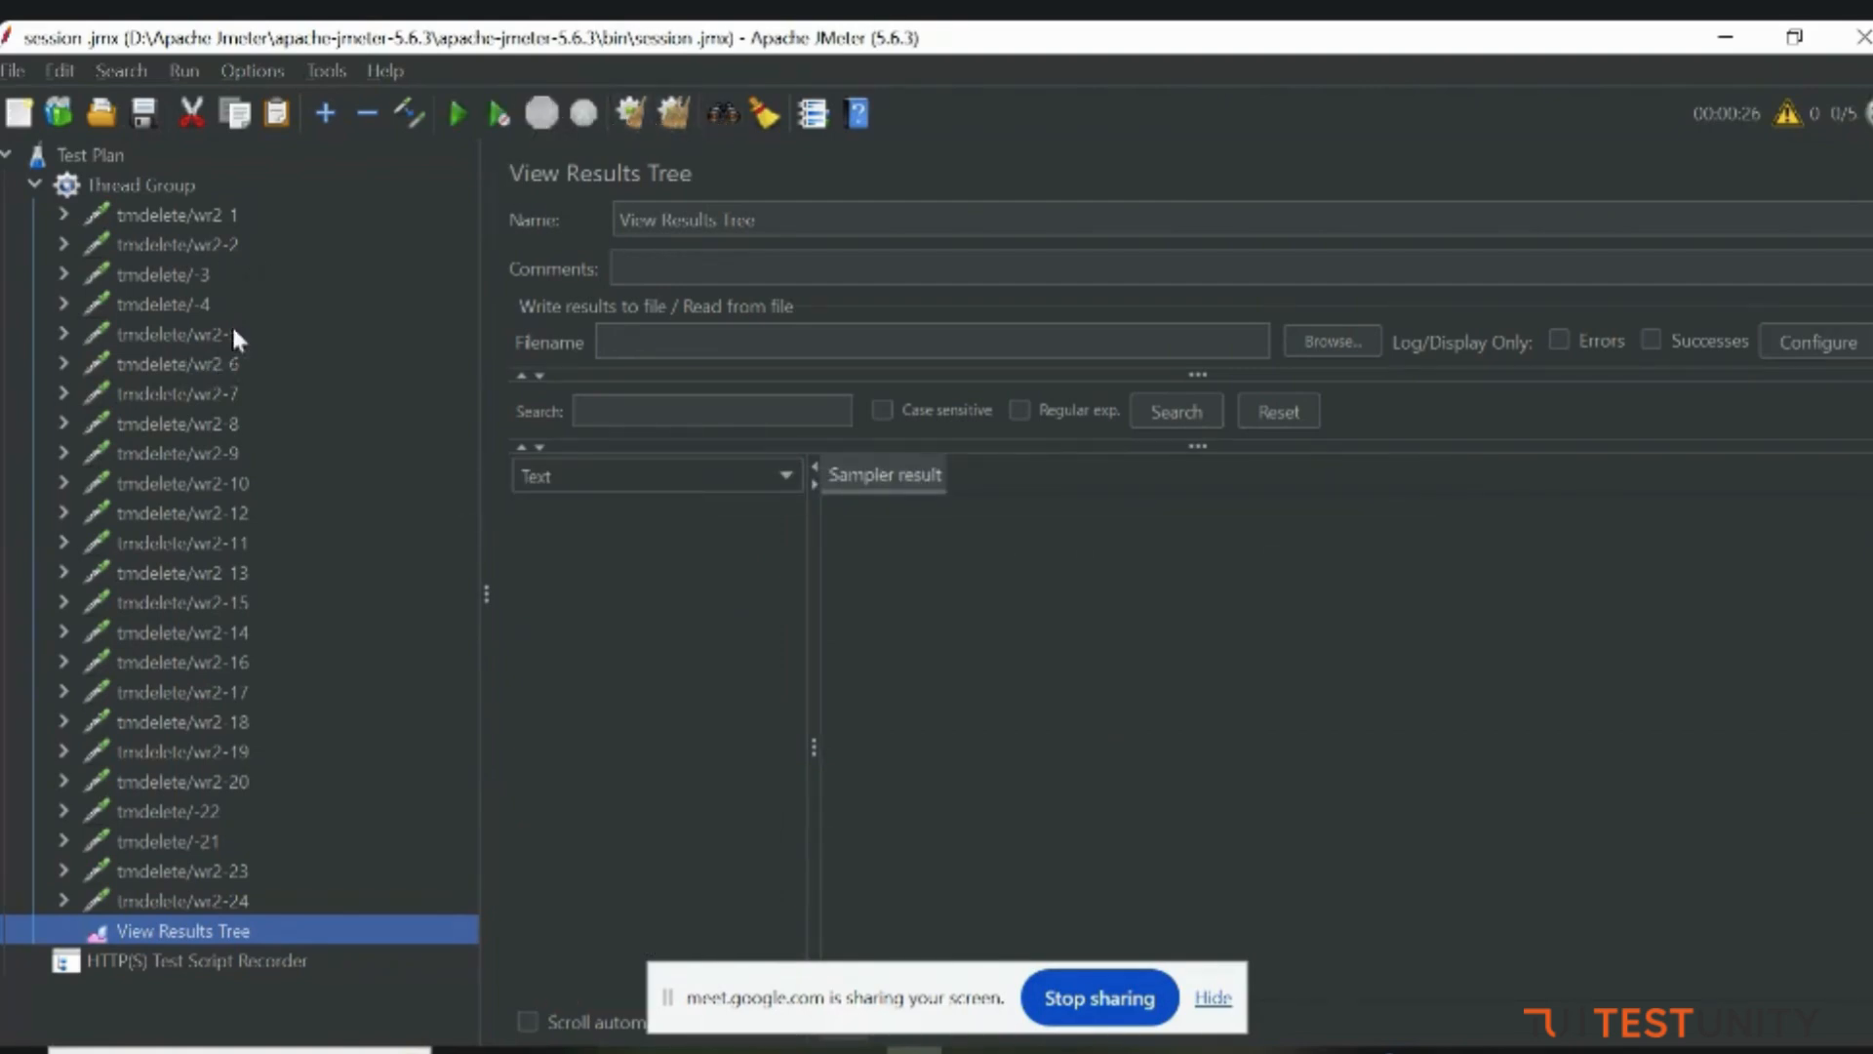
Step: Set the Thread Group to 1 user with a 2-second ramp-up period and a loop count of 1 instead of infinite
click(237, 187)
click(837, 501)
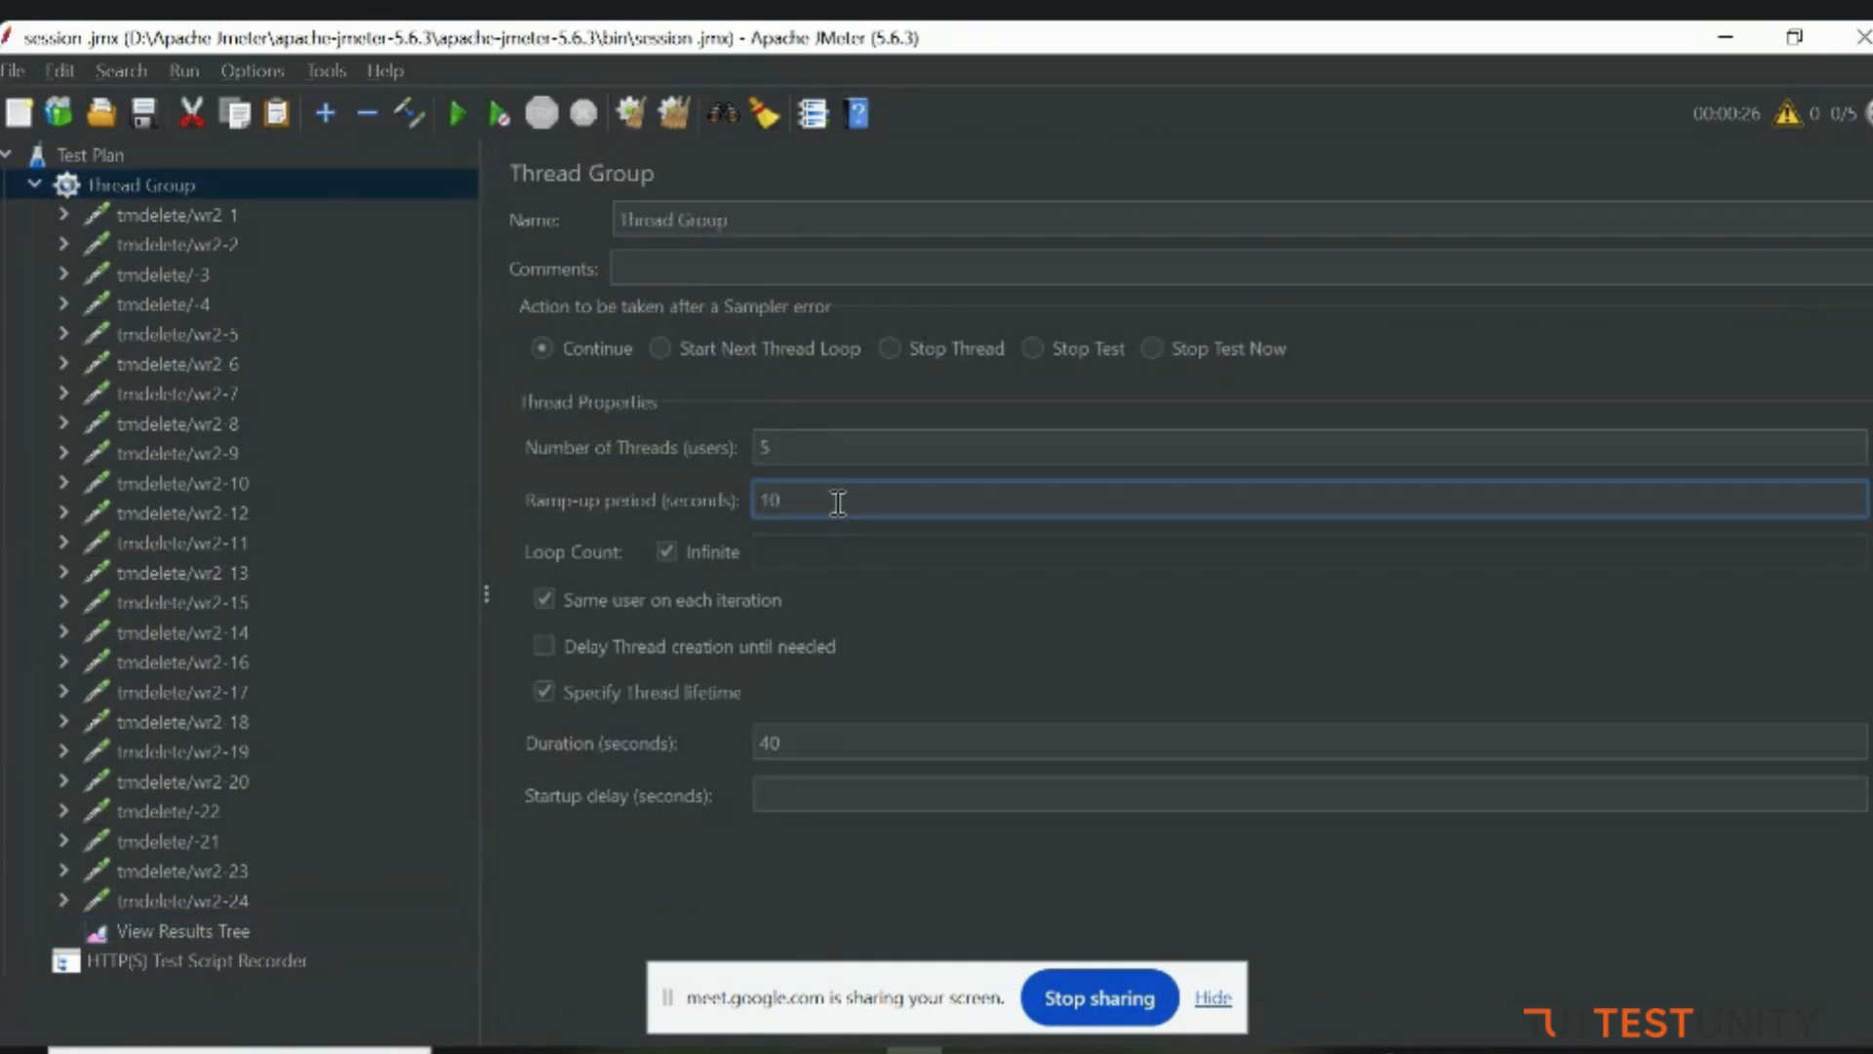
key(BackSpace)
click(803, 432)
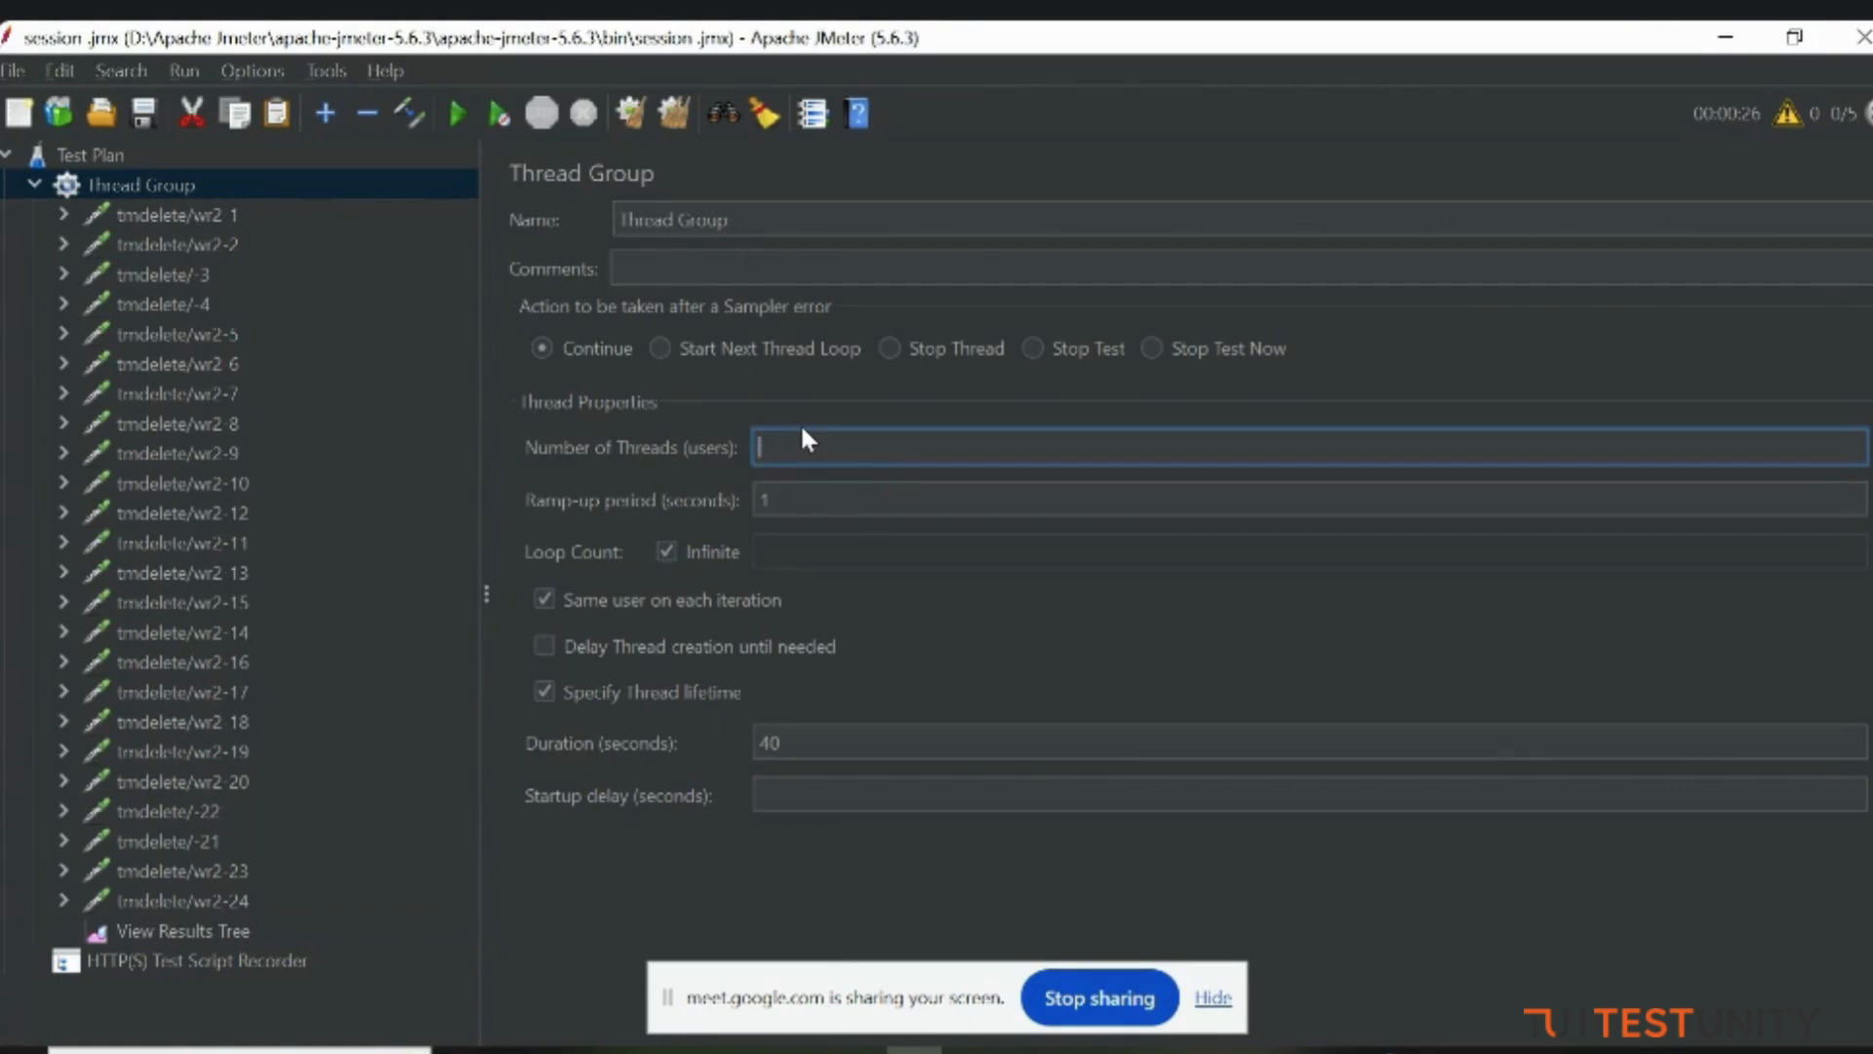
click(809, 509)
key(BackSpace)
text(2)
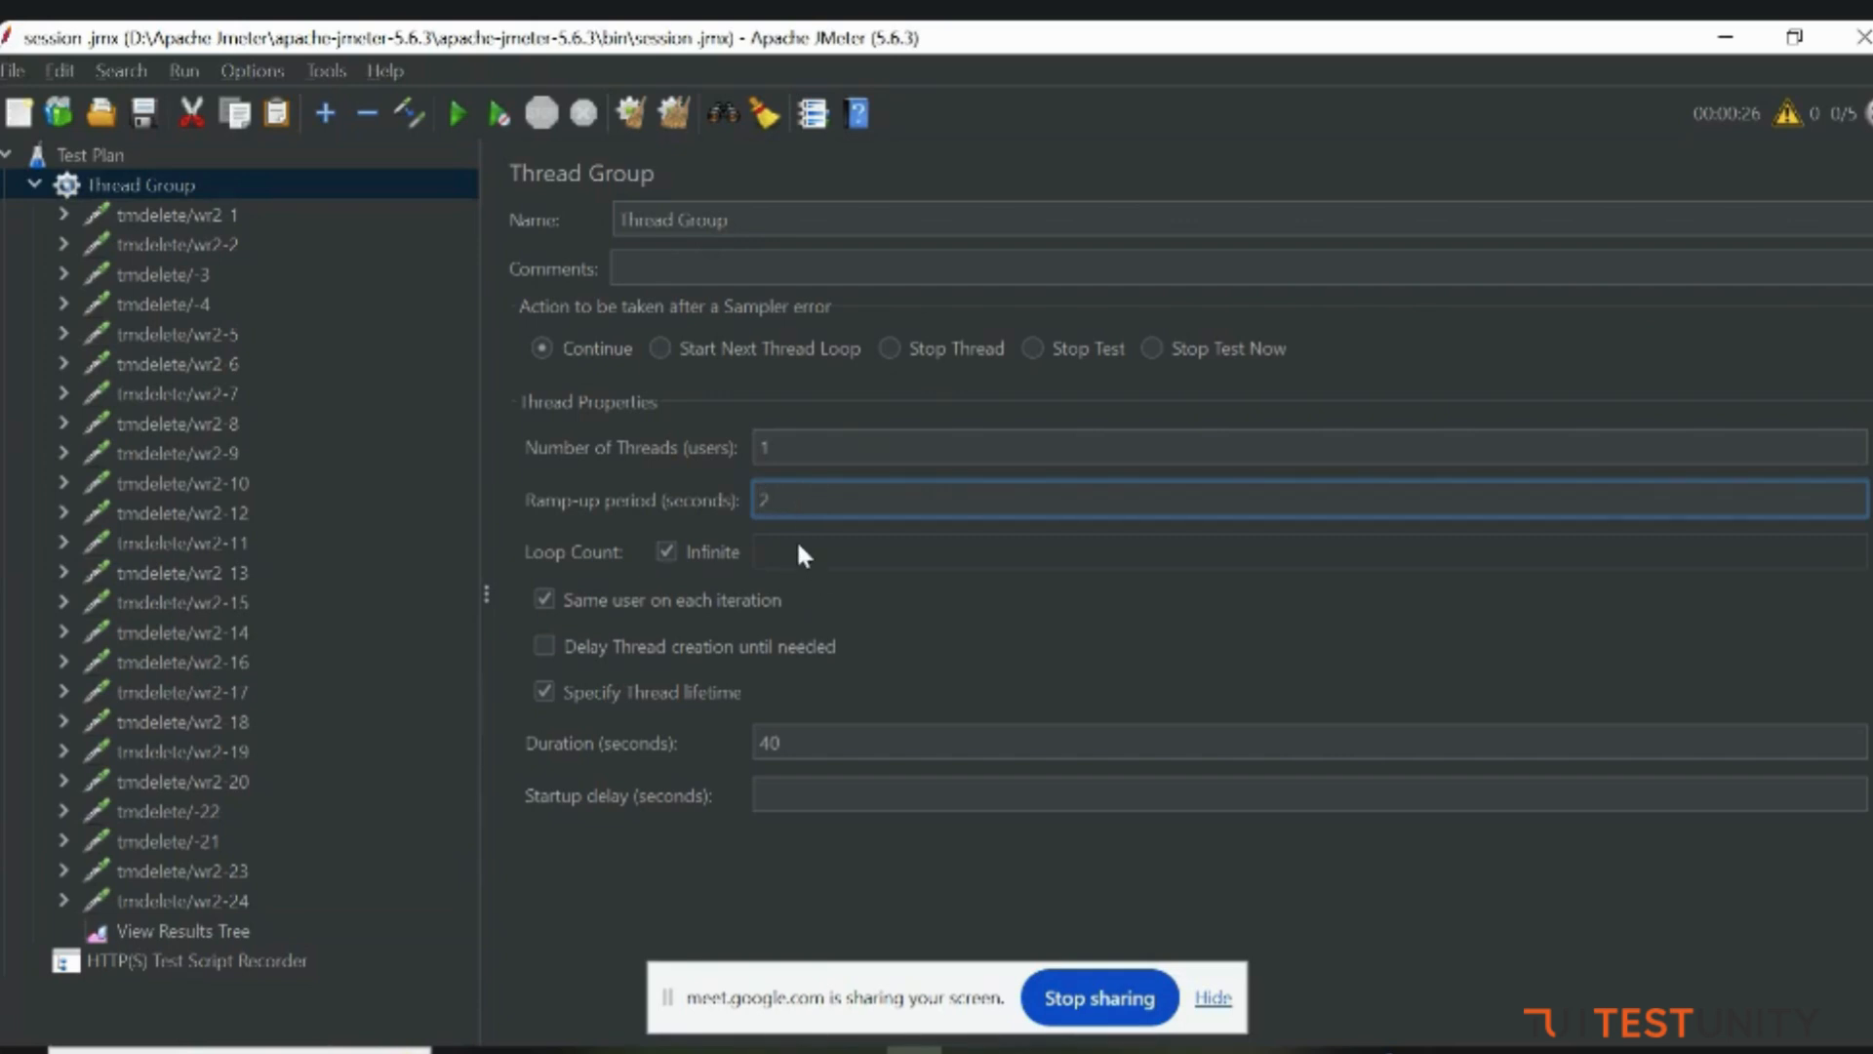
click(664, 553)
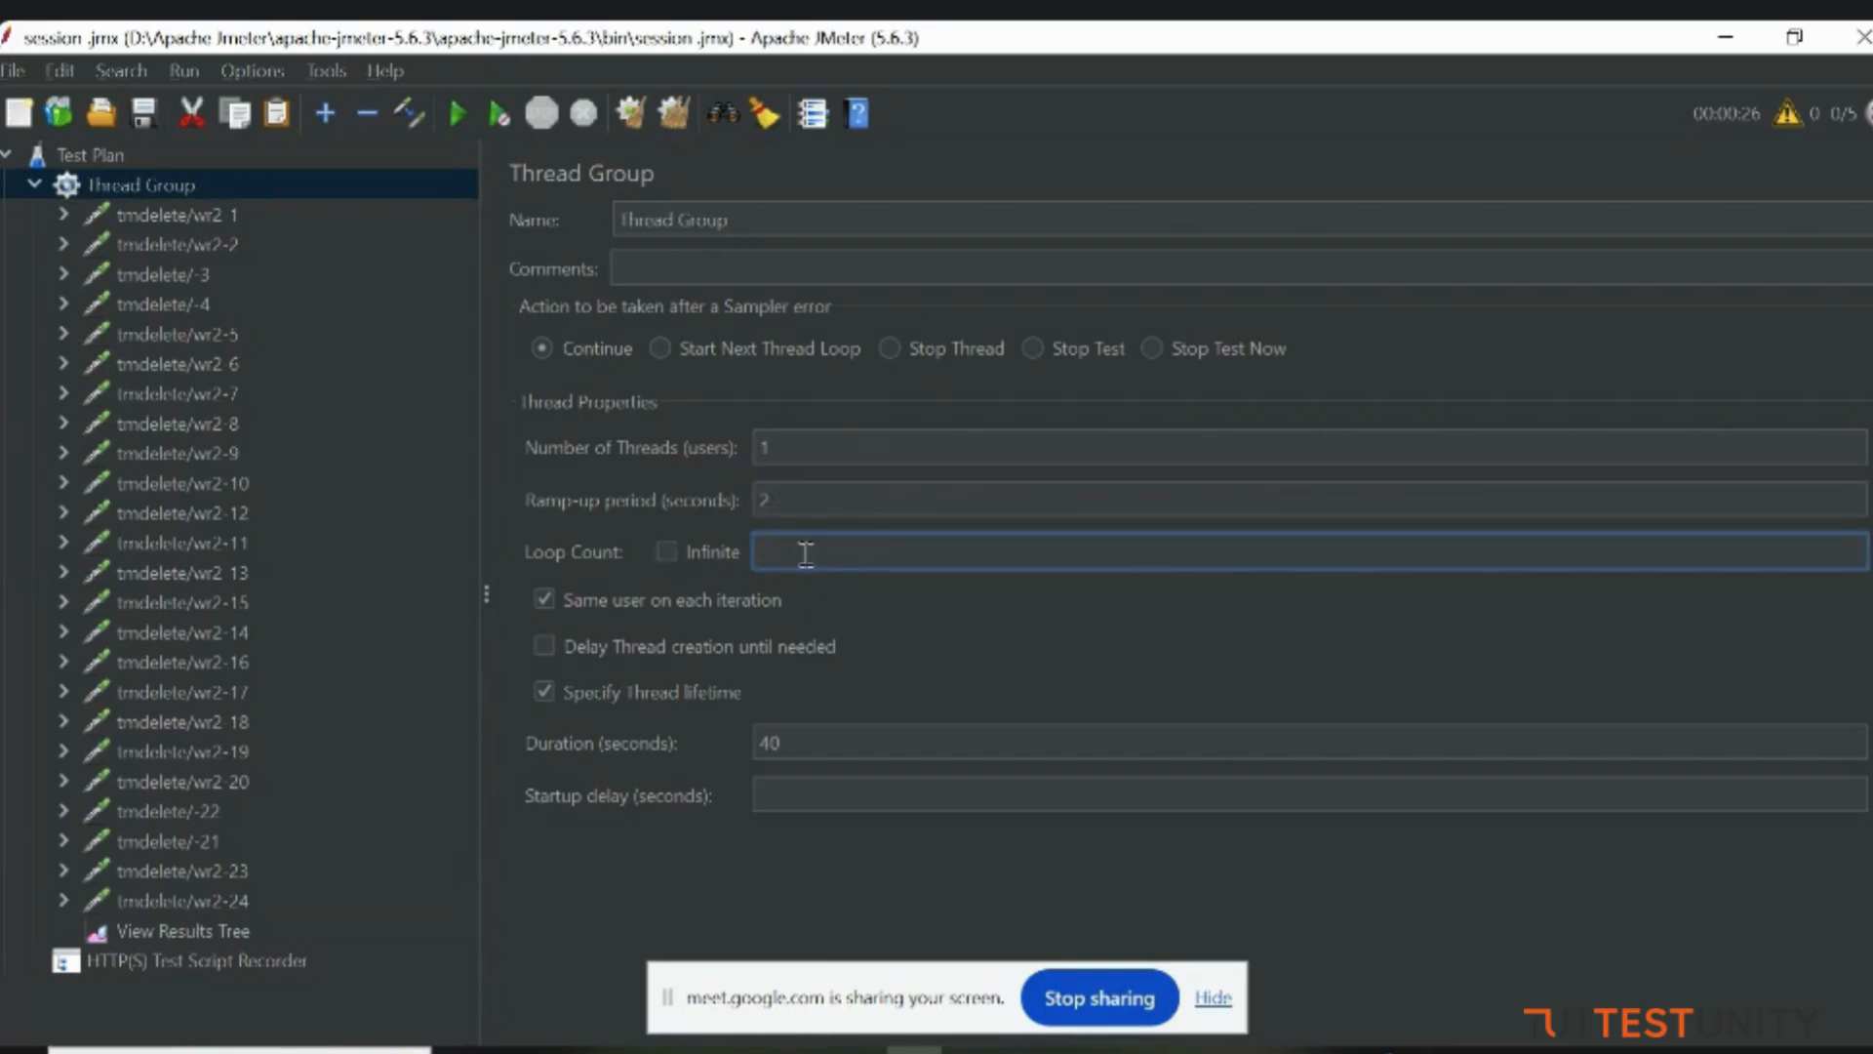
text(1)
Step: Clear the Thread Group's duration value and try to start the test run
click(829, 742)
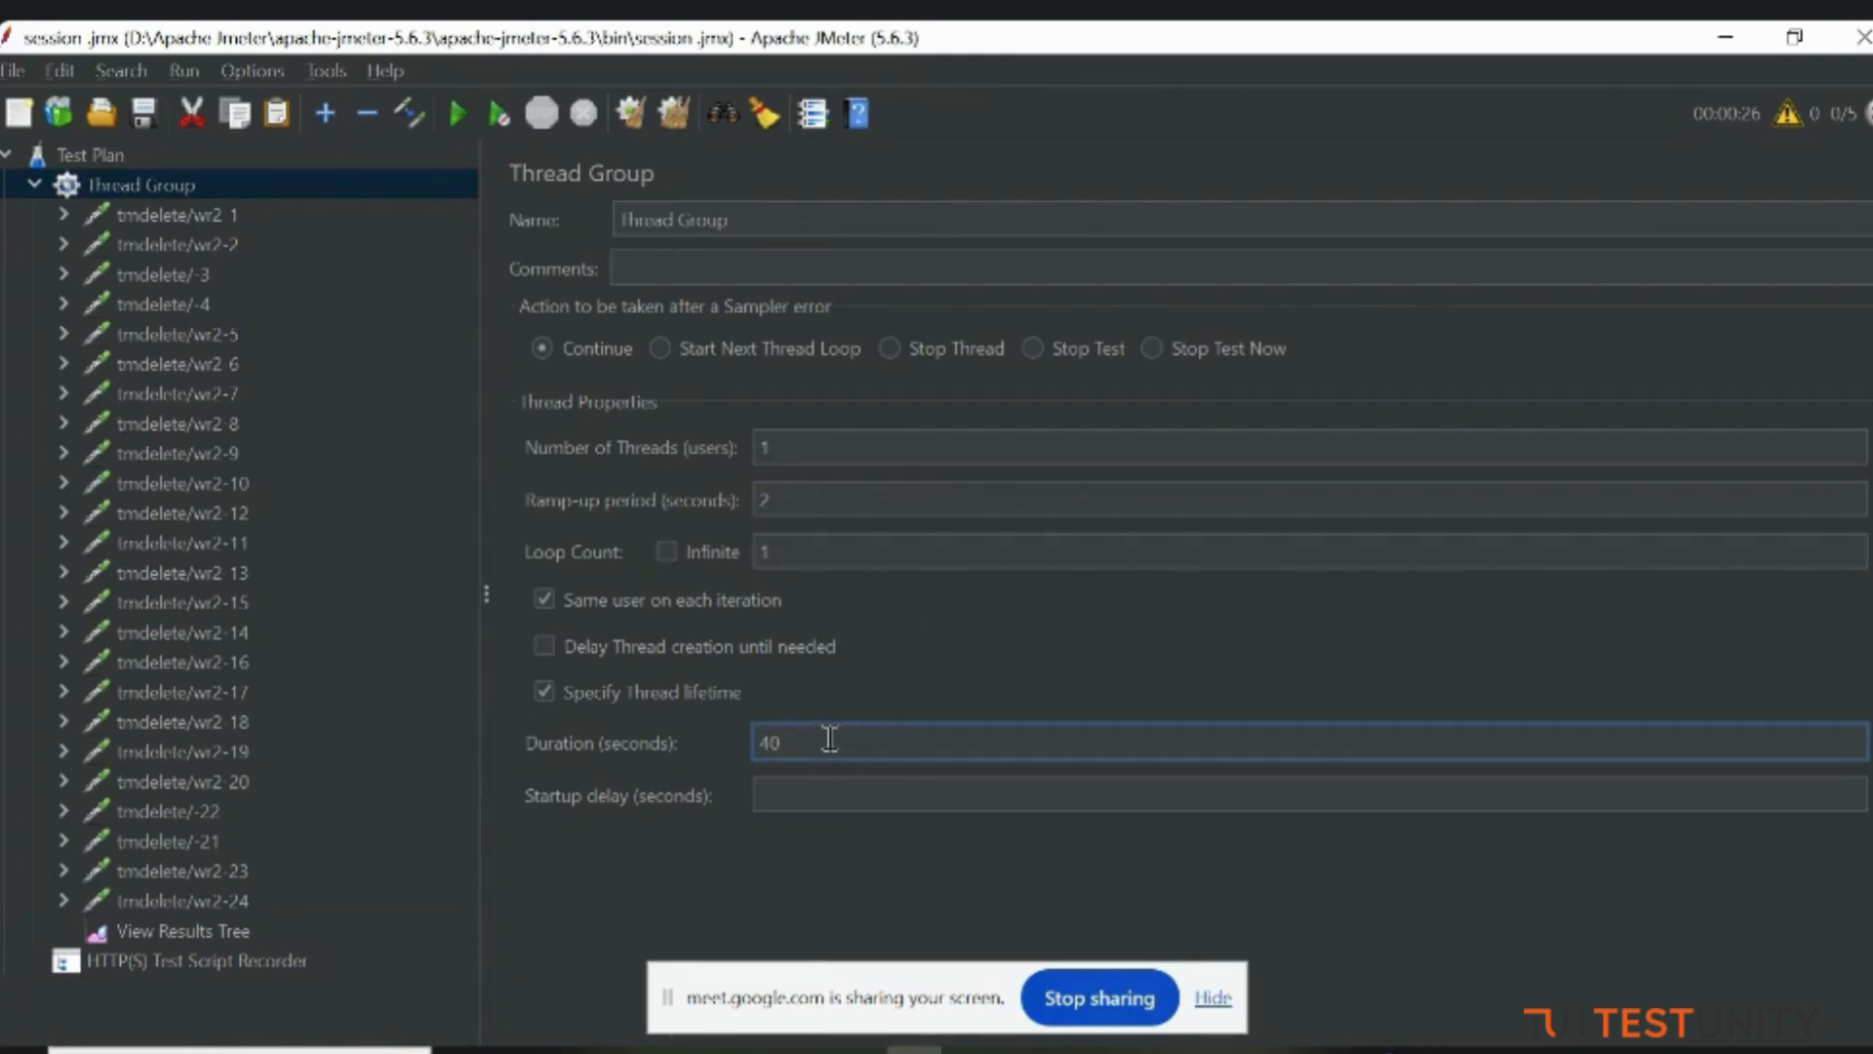
key(BackSpace)
key(BackSpace)
click(465, 110)
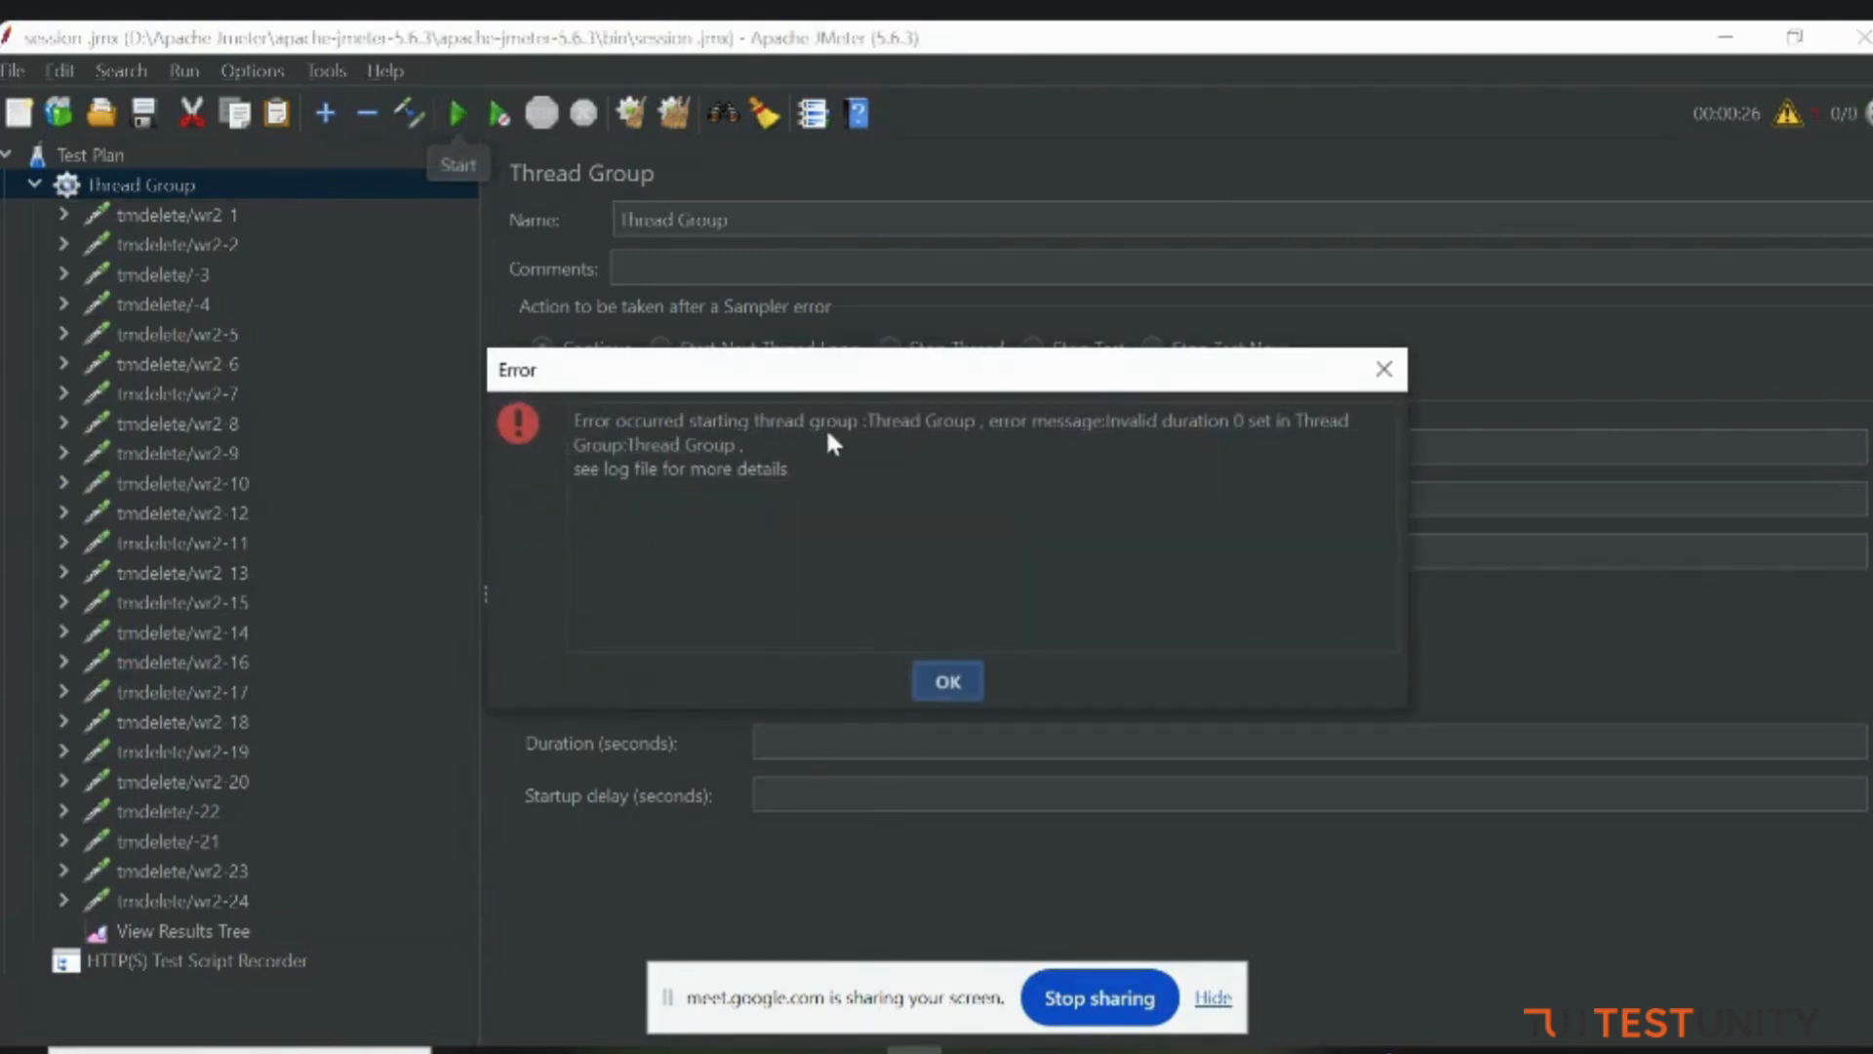
click(948, 682)
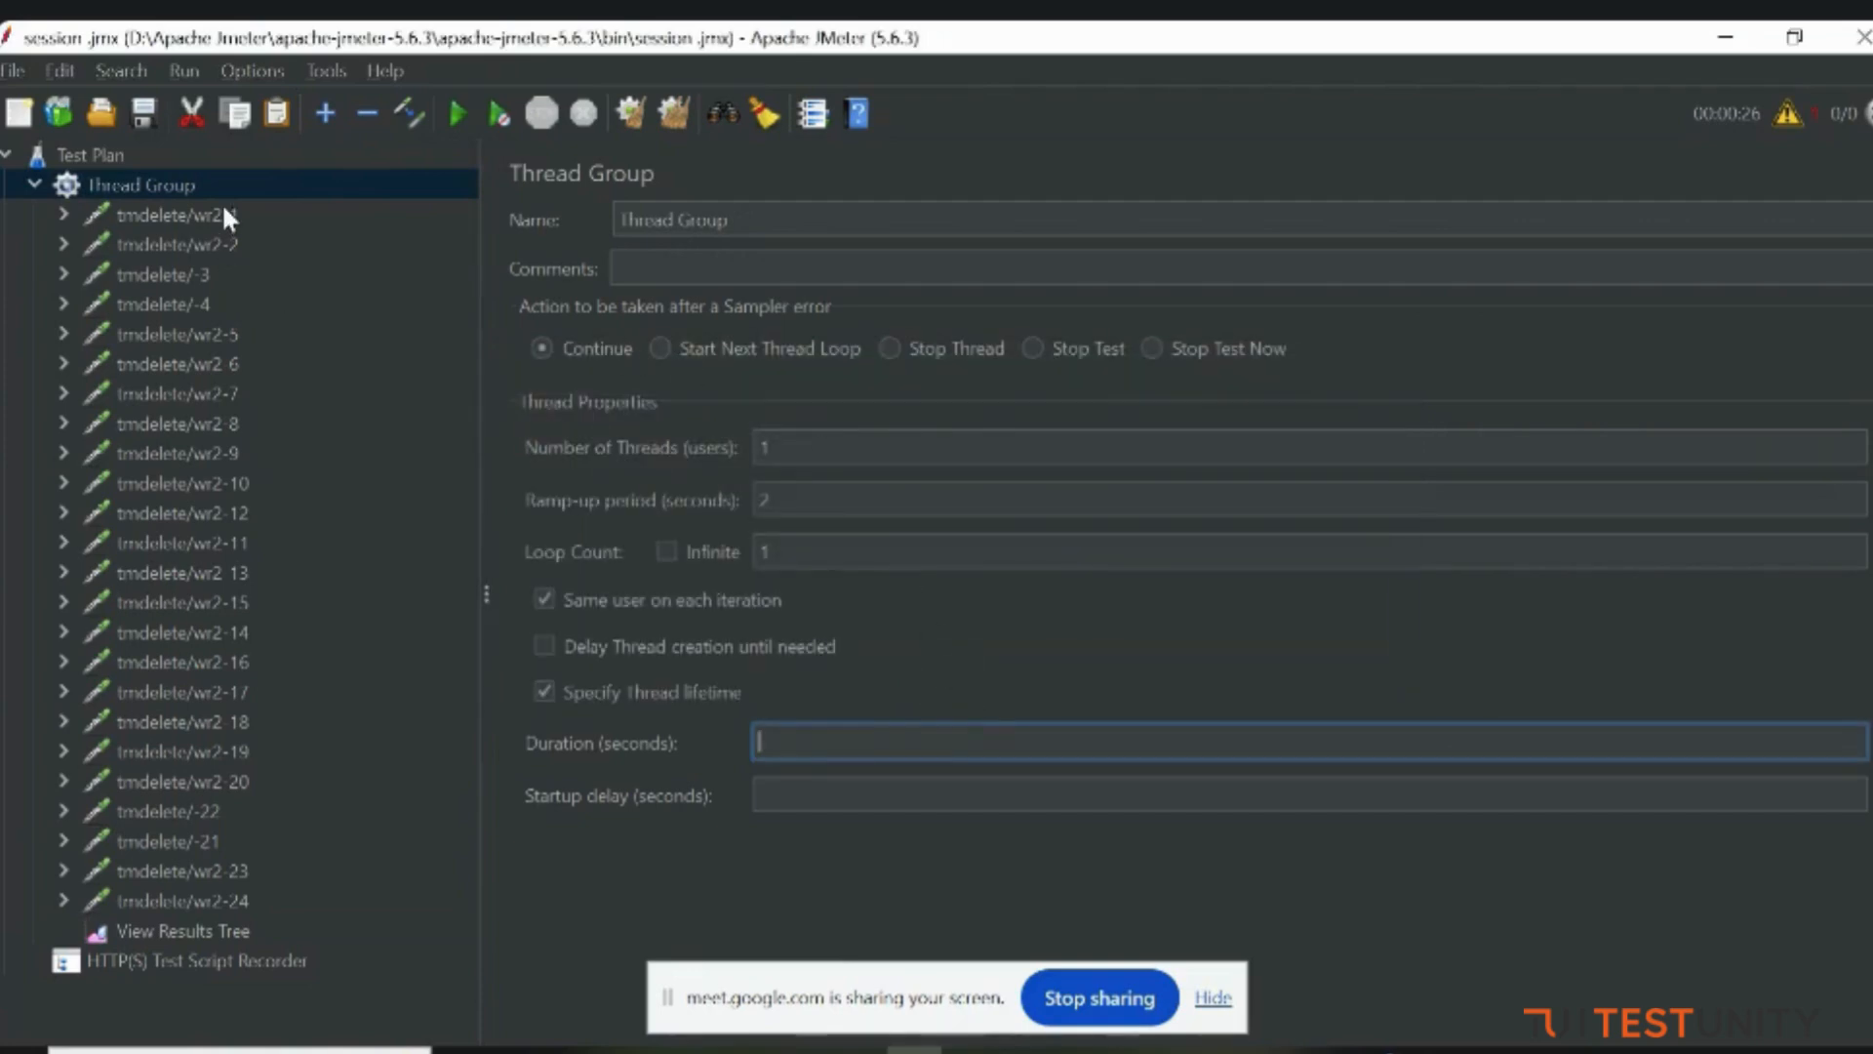
Step: Try to start the test run again with the Test Plan selected
click(213, 156)
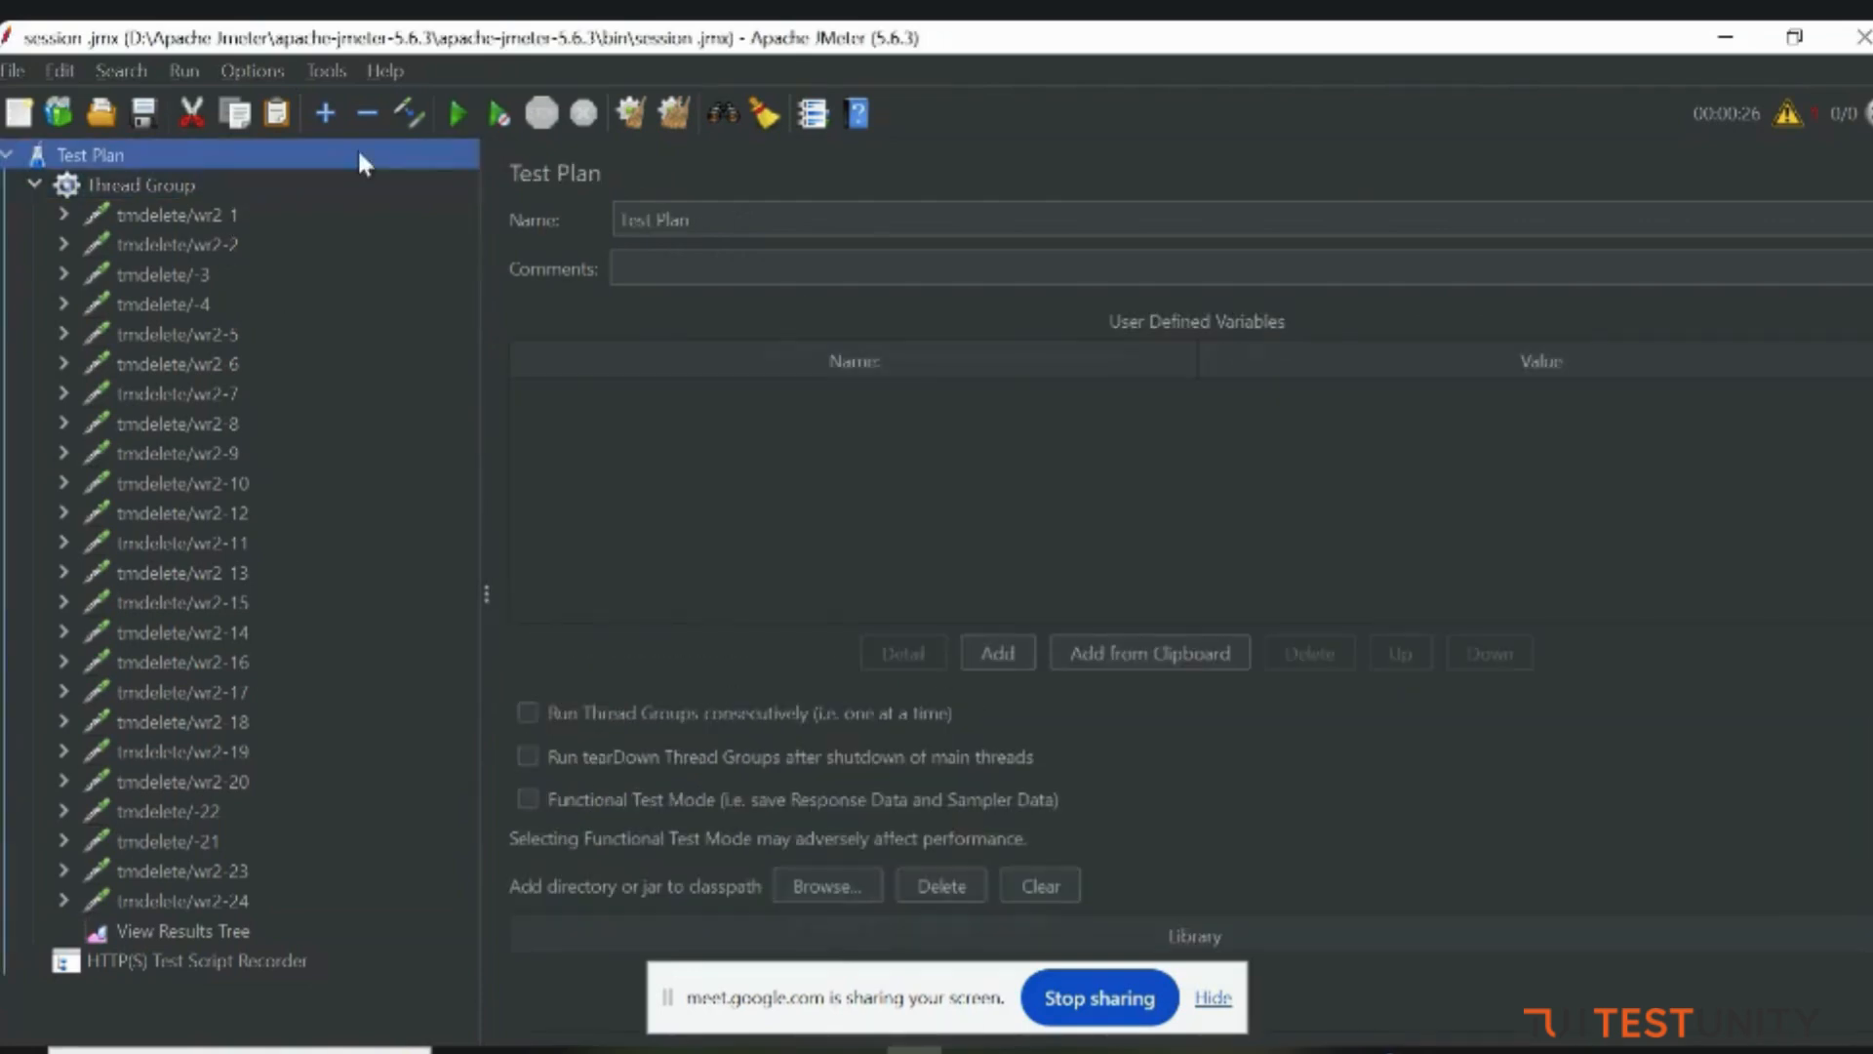
click(464, 111)
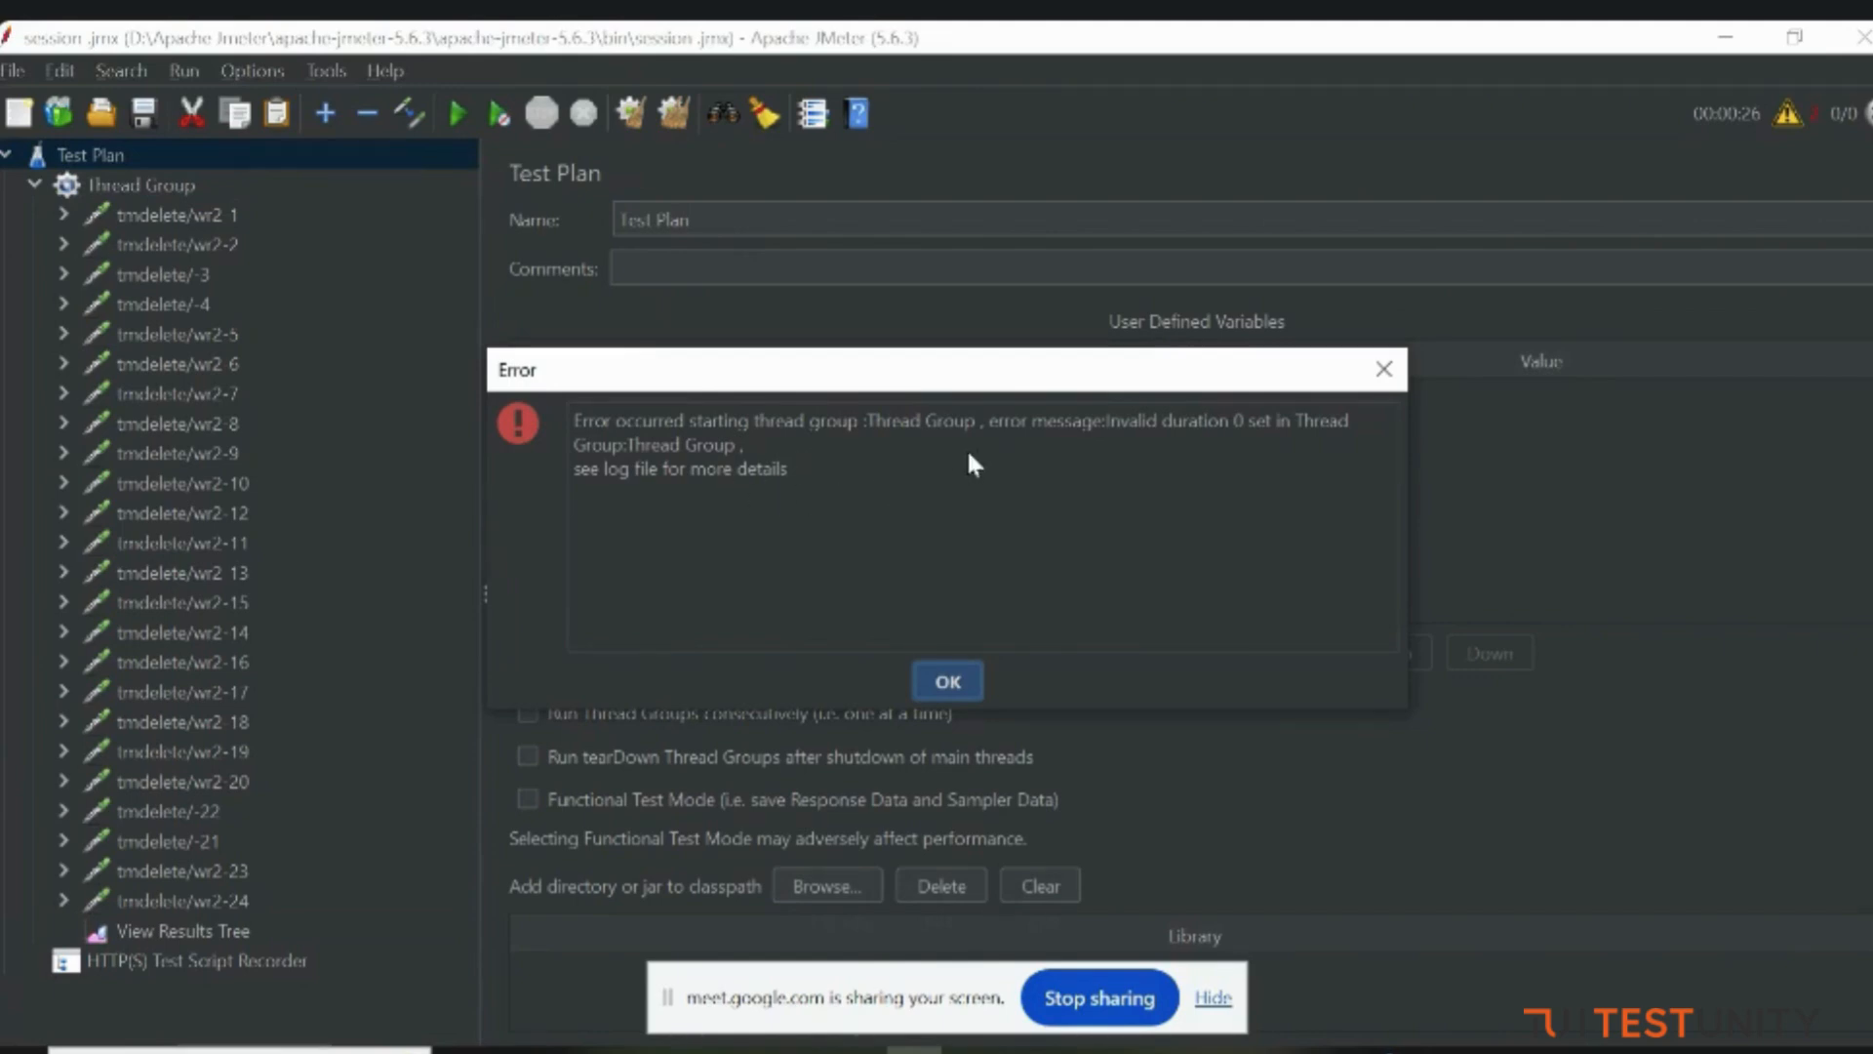
click(948, 678)
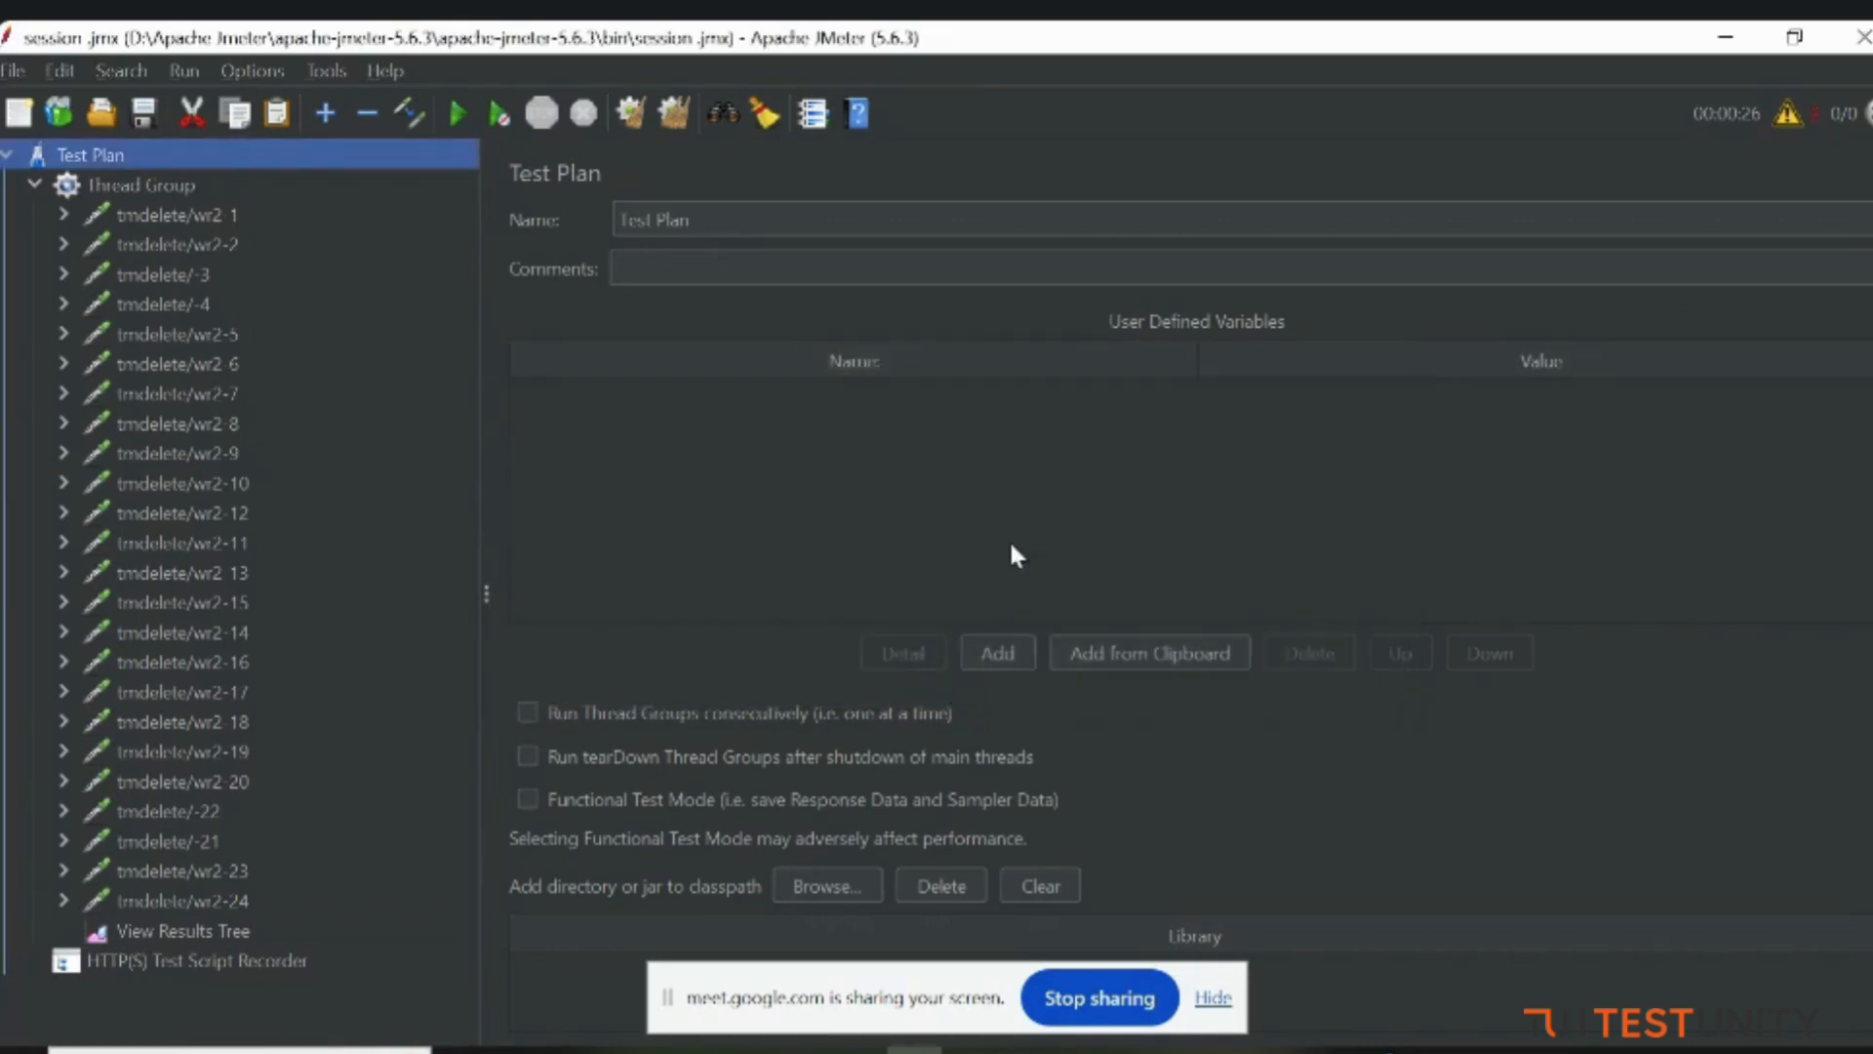
Step: Turn off the Thread Group's Specify Thread lifetime option and set a finite loop count of 1
click(176, 183)
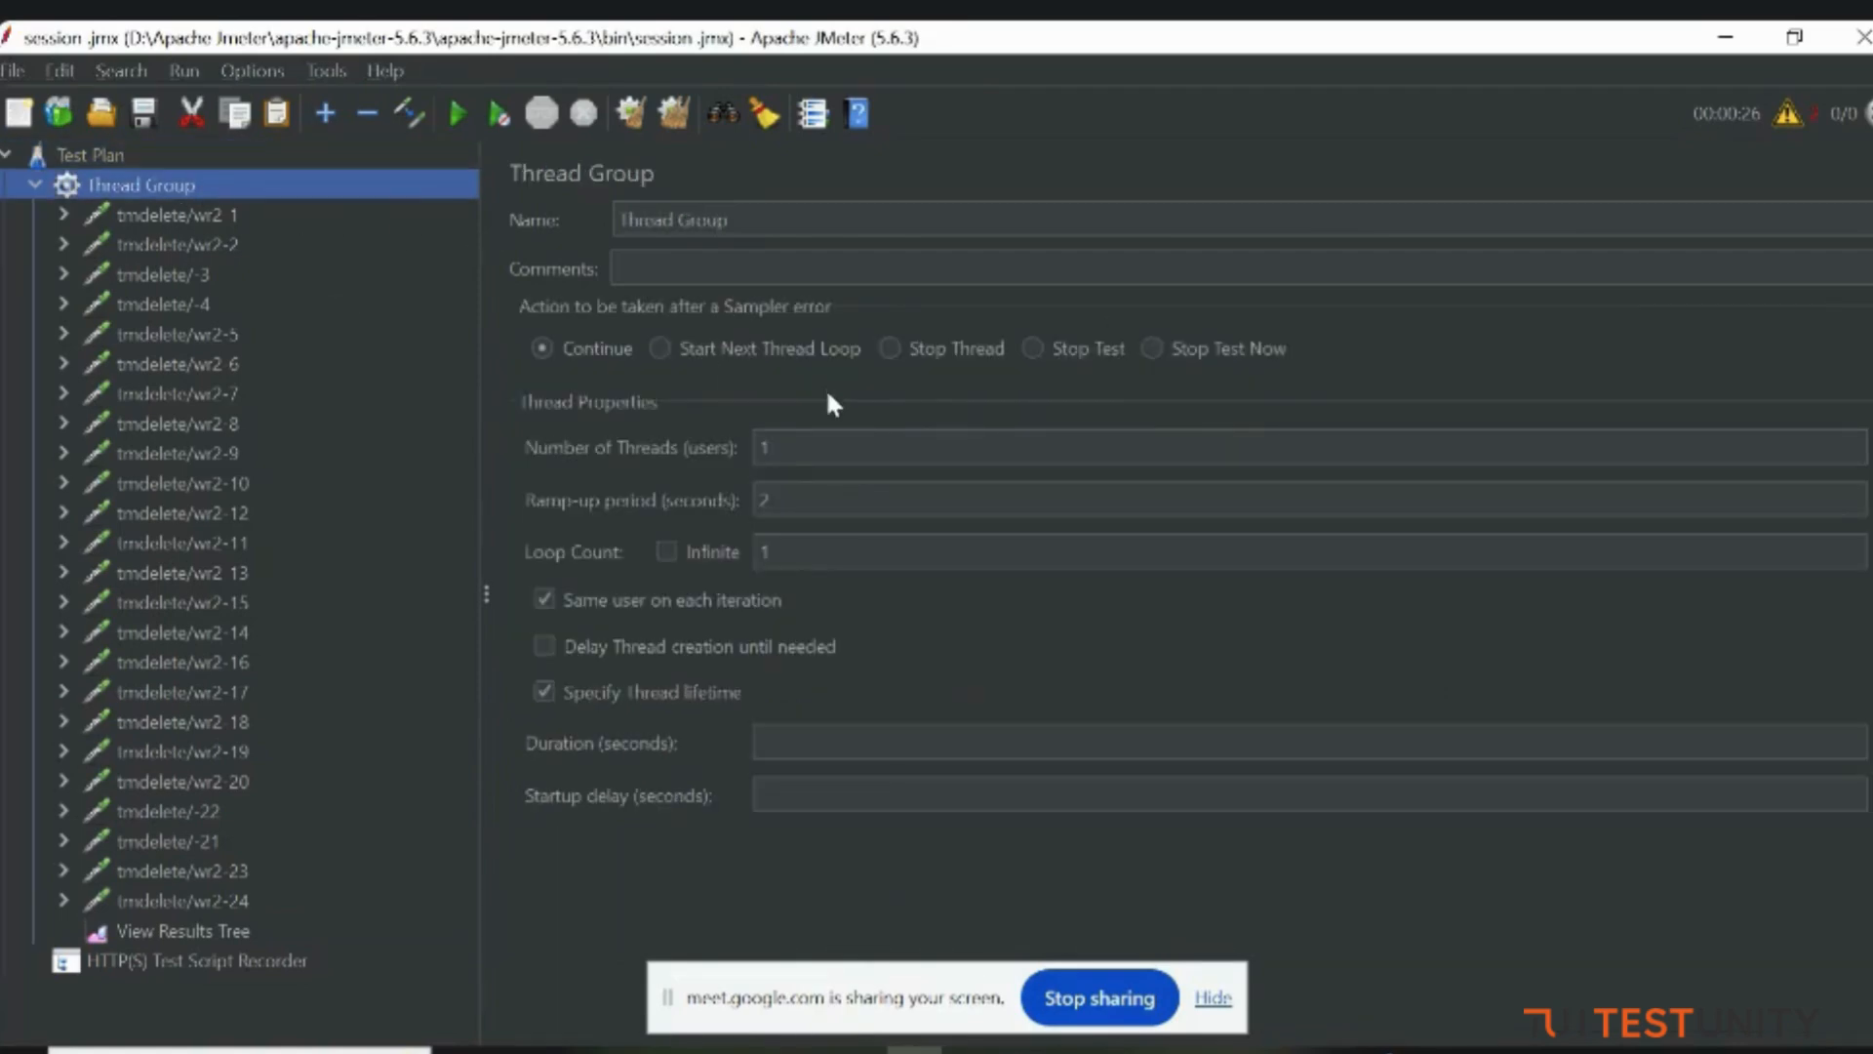
click(663, 552)
click(544, 691)
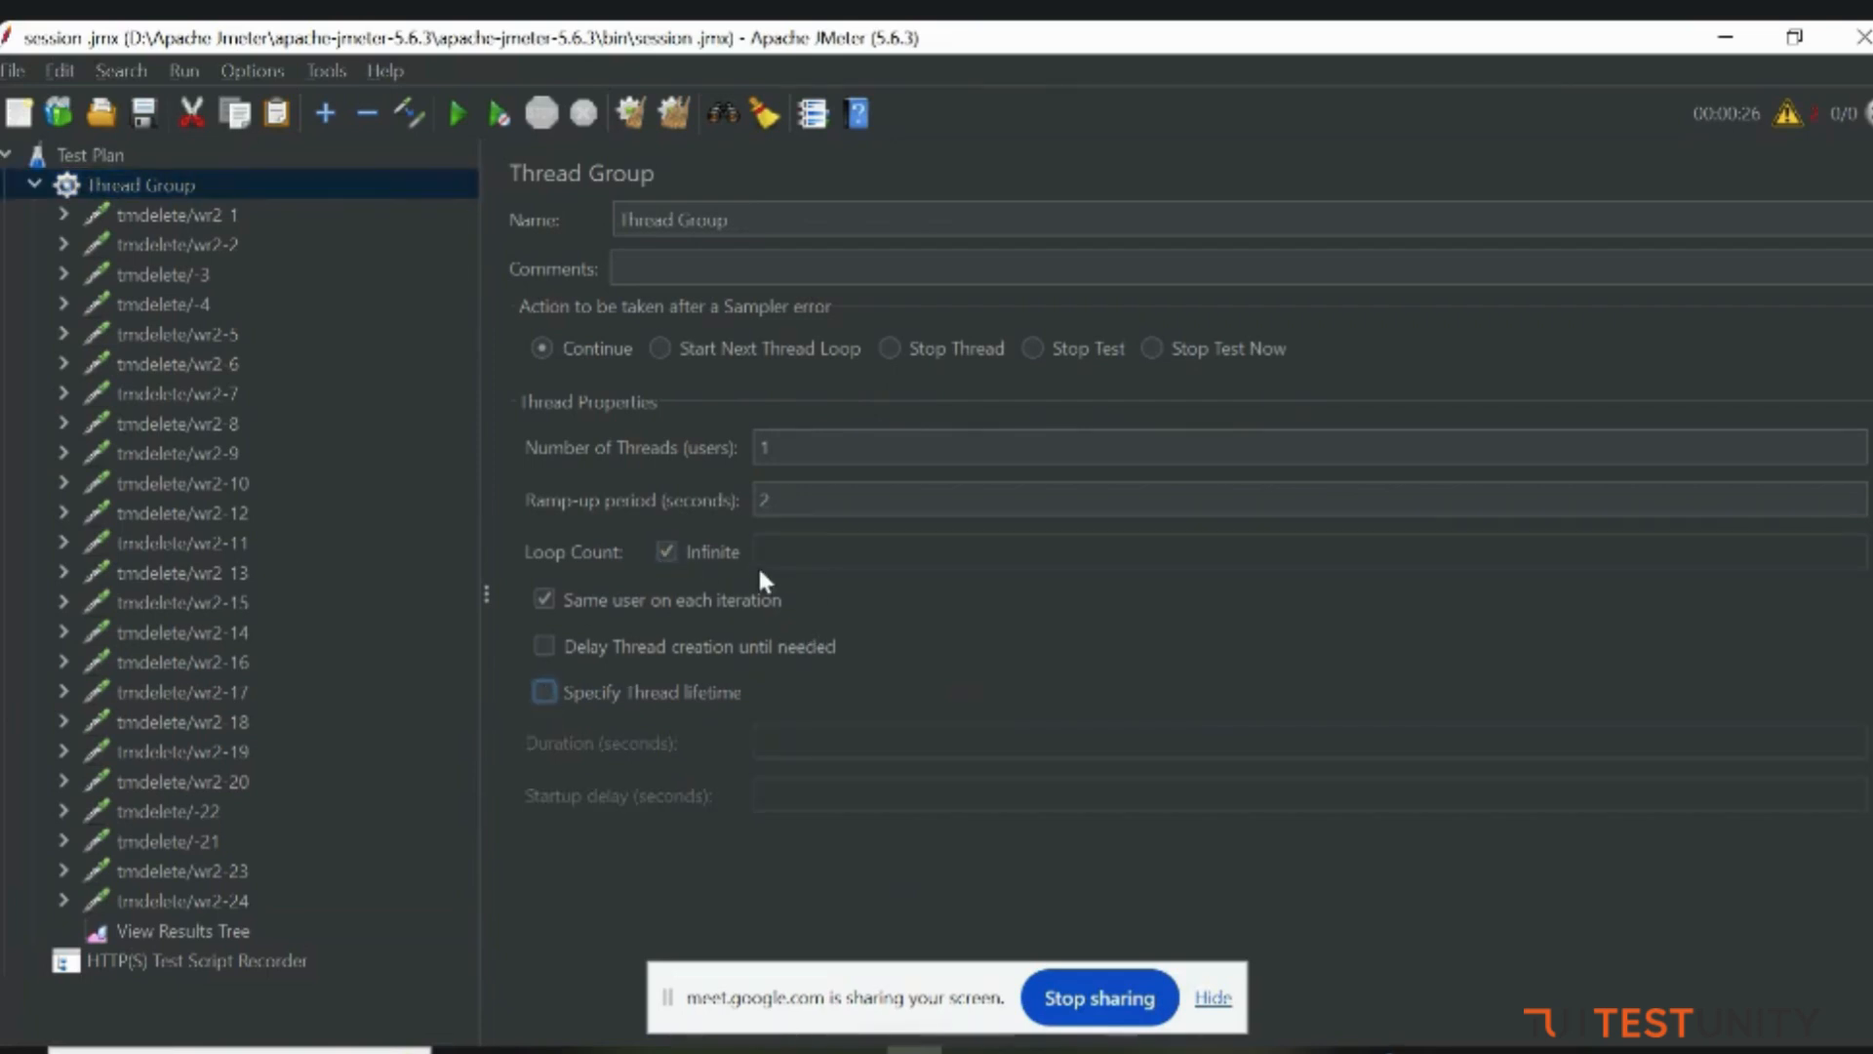
click(666, 551)
text(1)
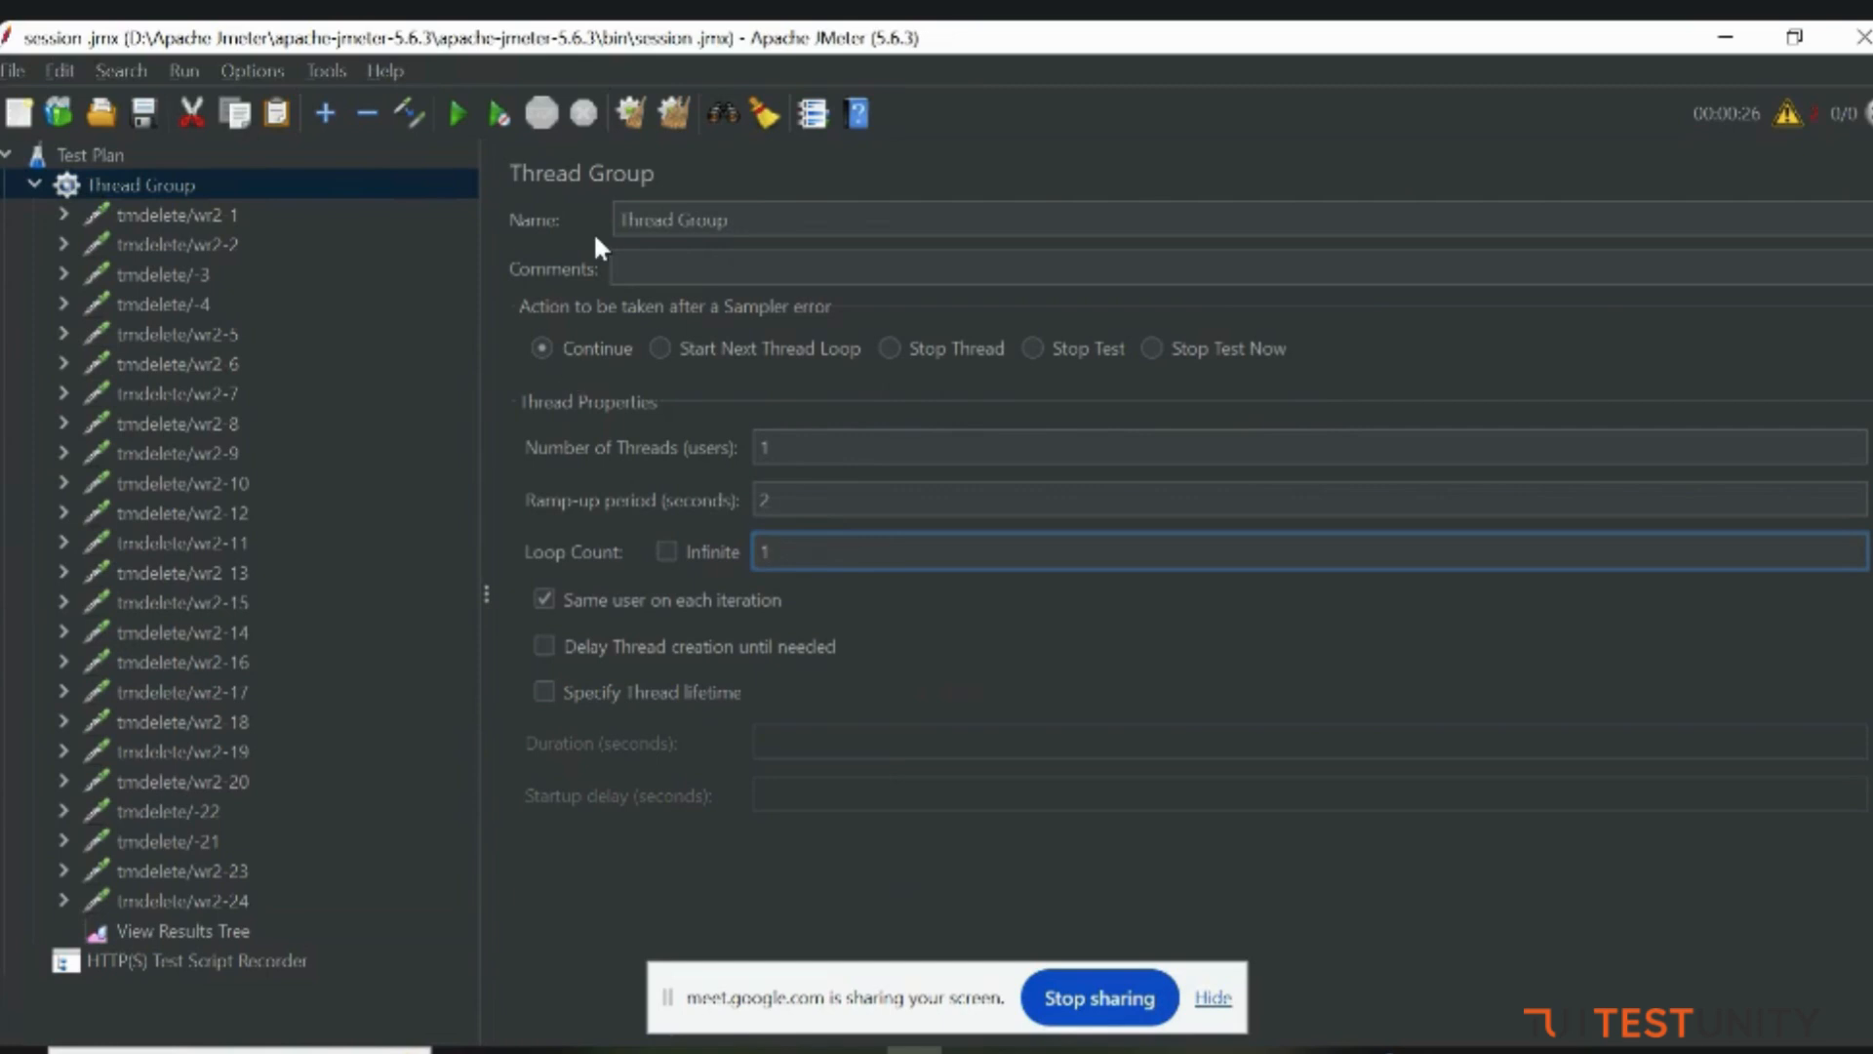
Step: Run the test and check the tmdelete request results in View Results Tree
click(457, 116)
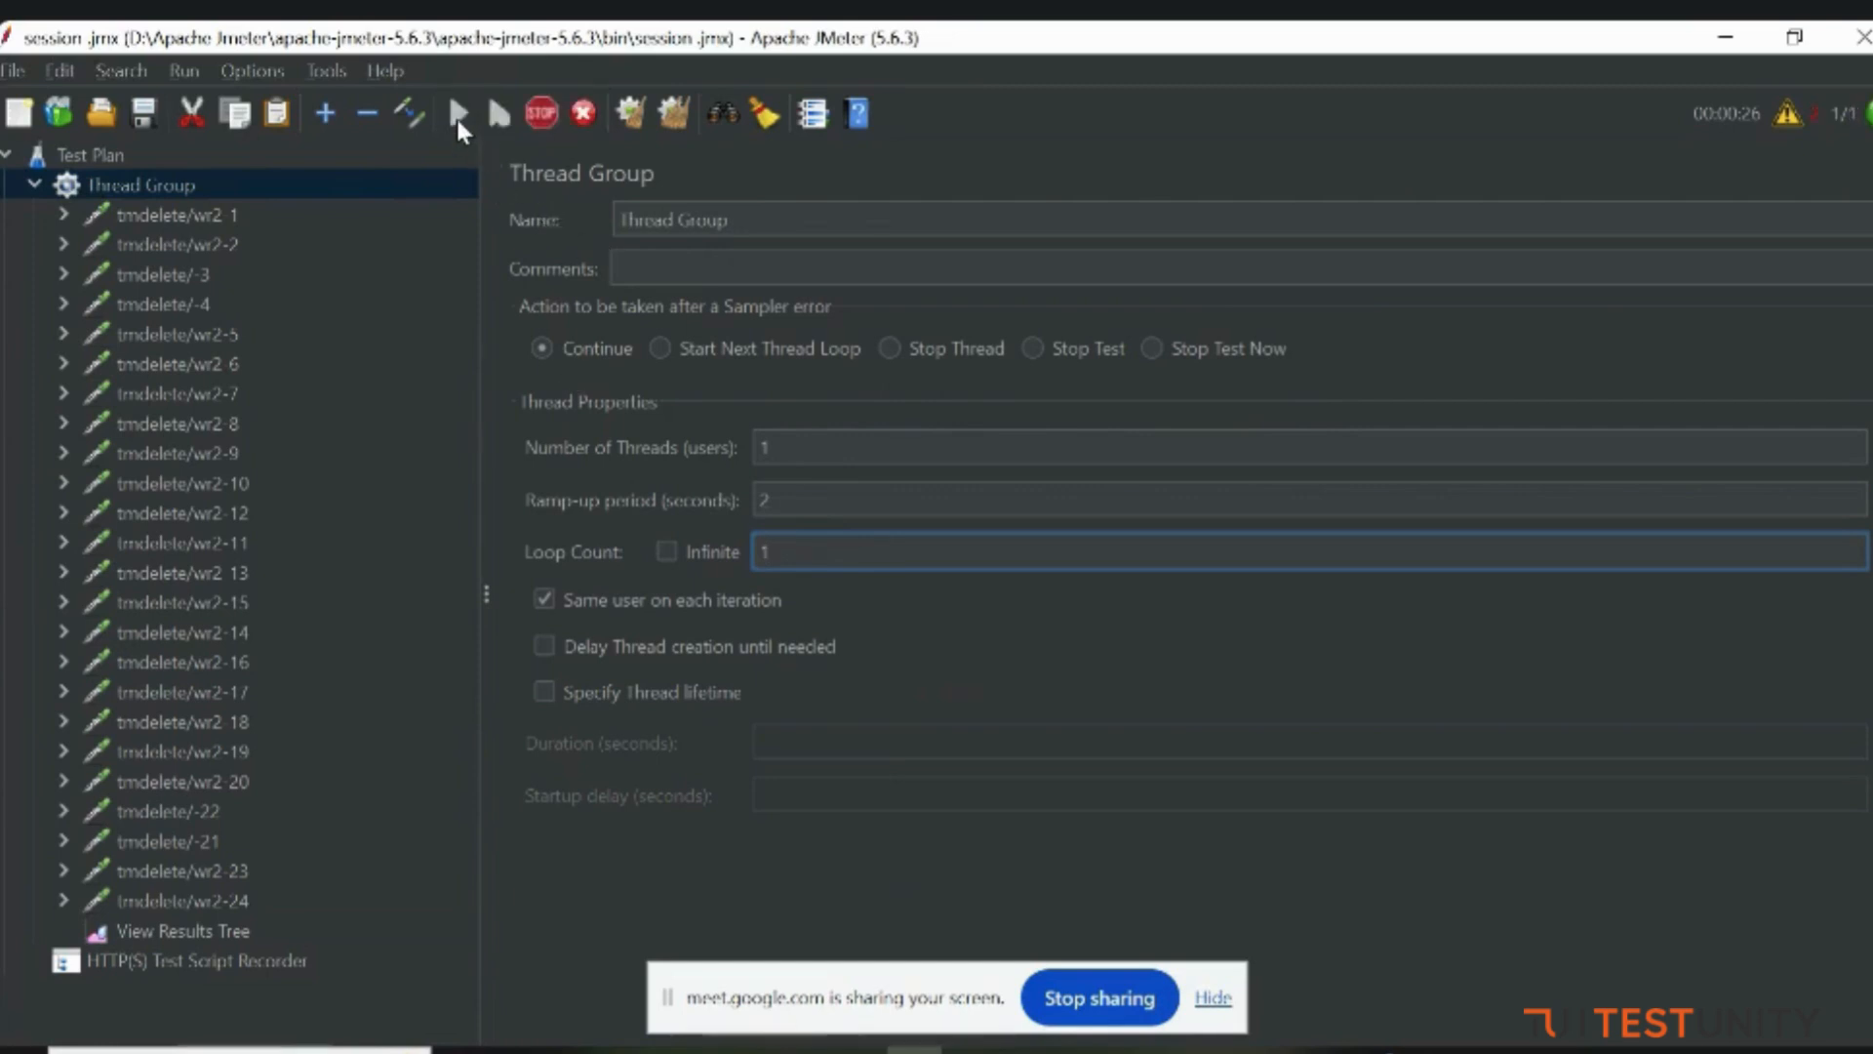
click(215, 931)
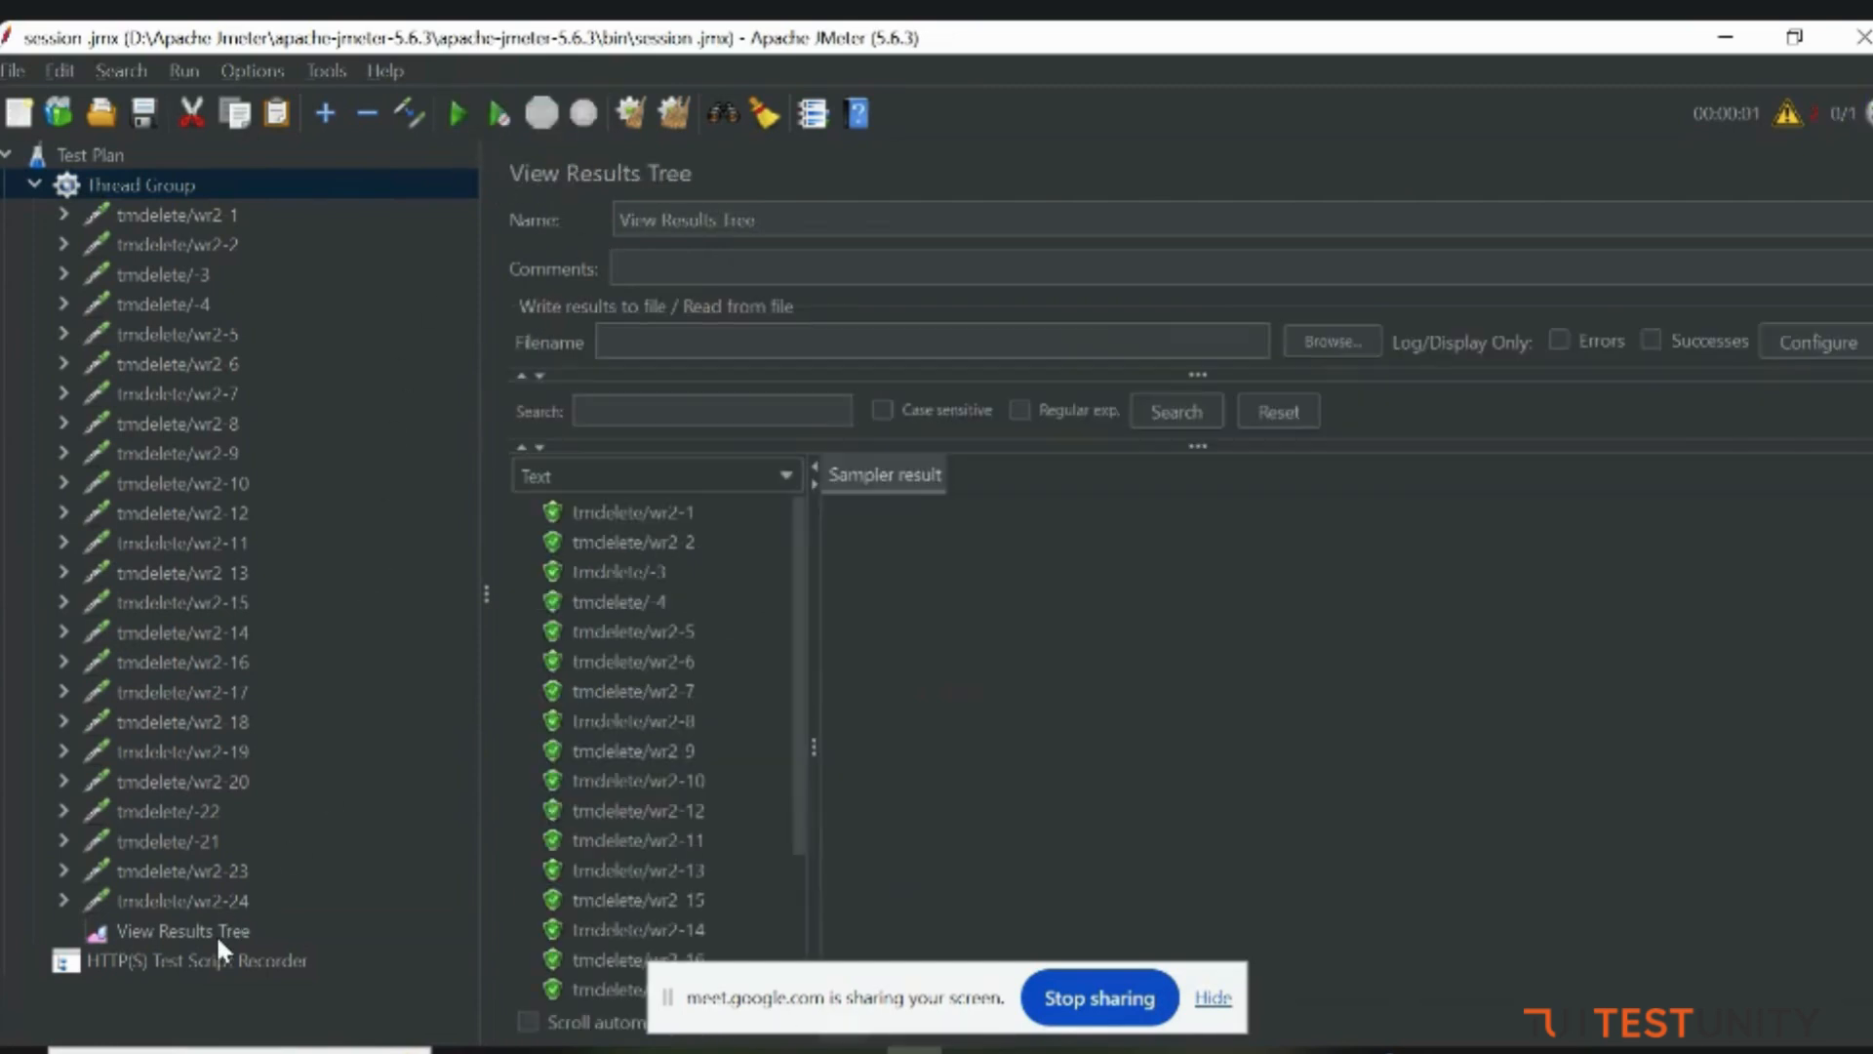
scroll(690, 695, down, 2)
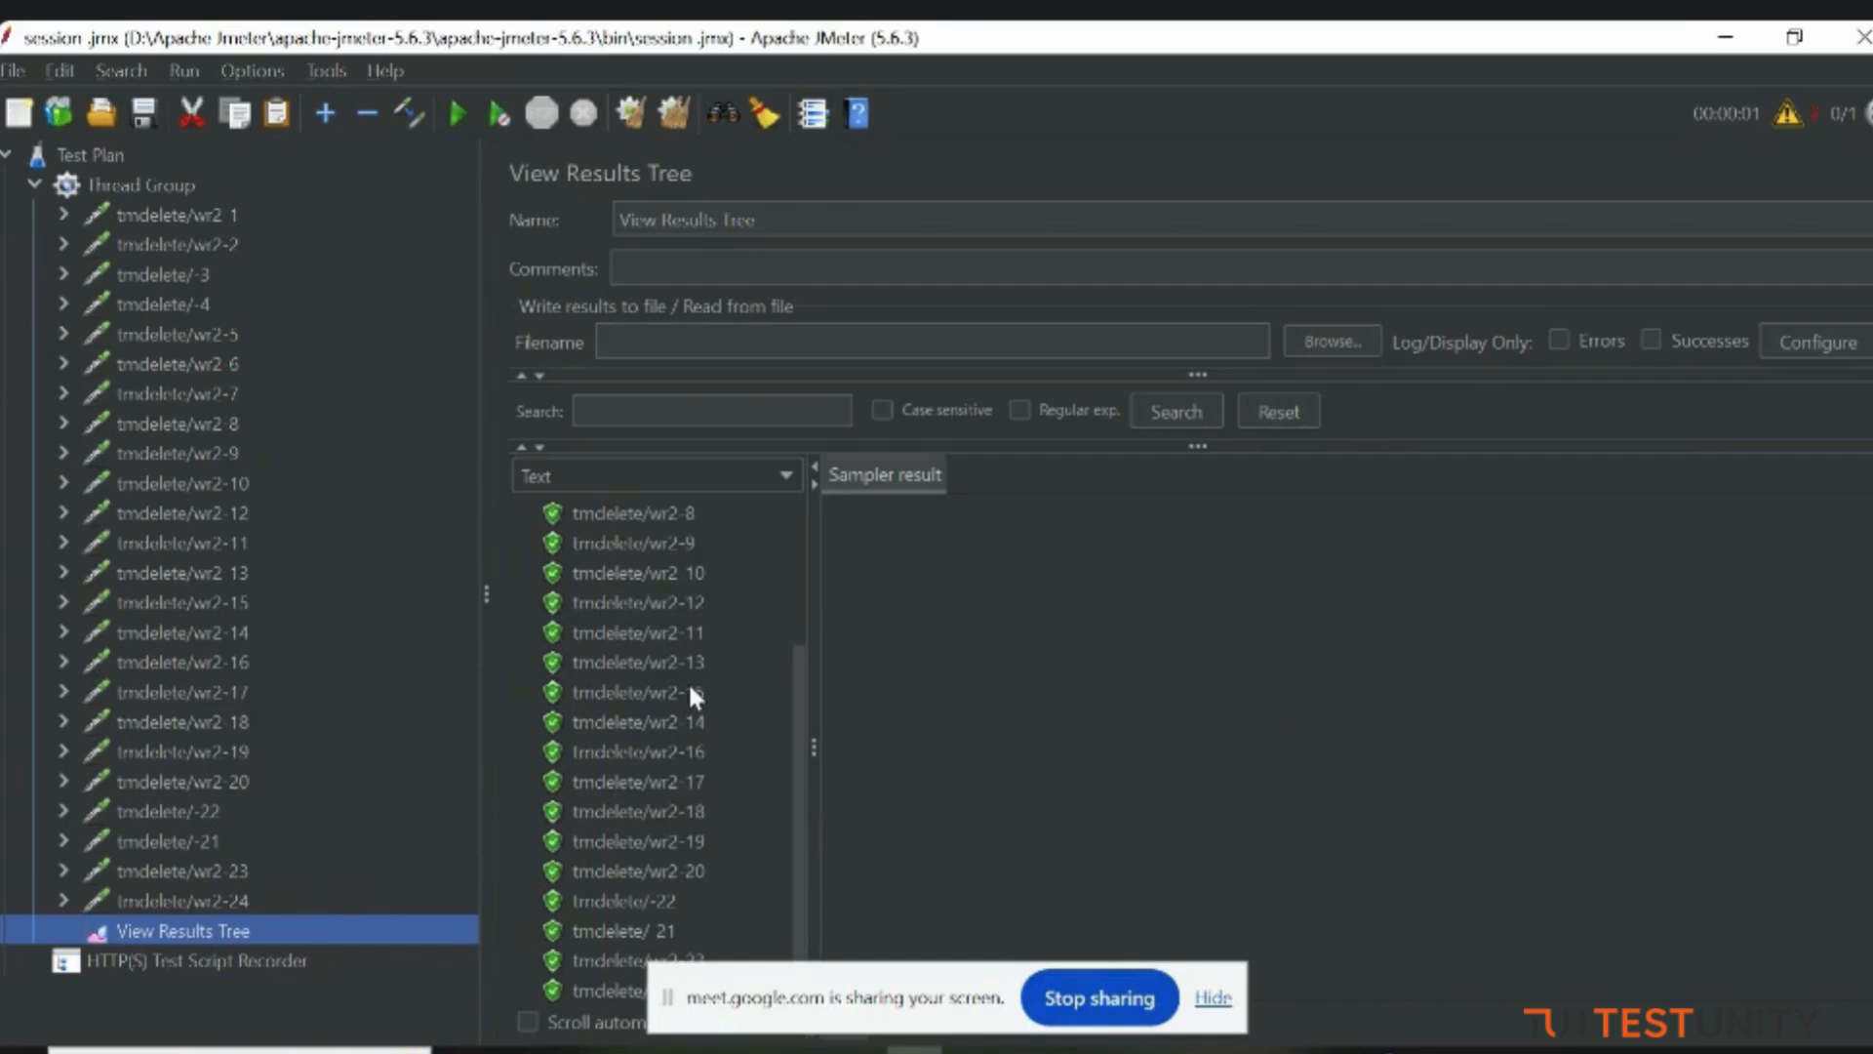
scroll(690, 694, up, 2)
scroll(690, 694, down, 2)
scroll(690, 695, up, 2)
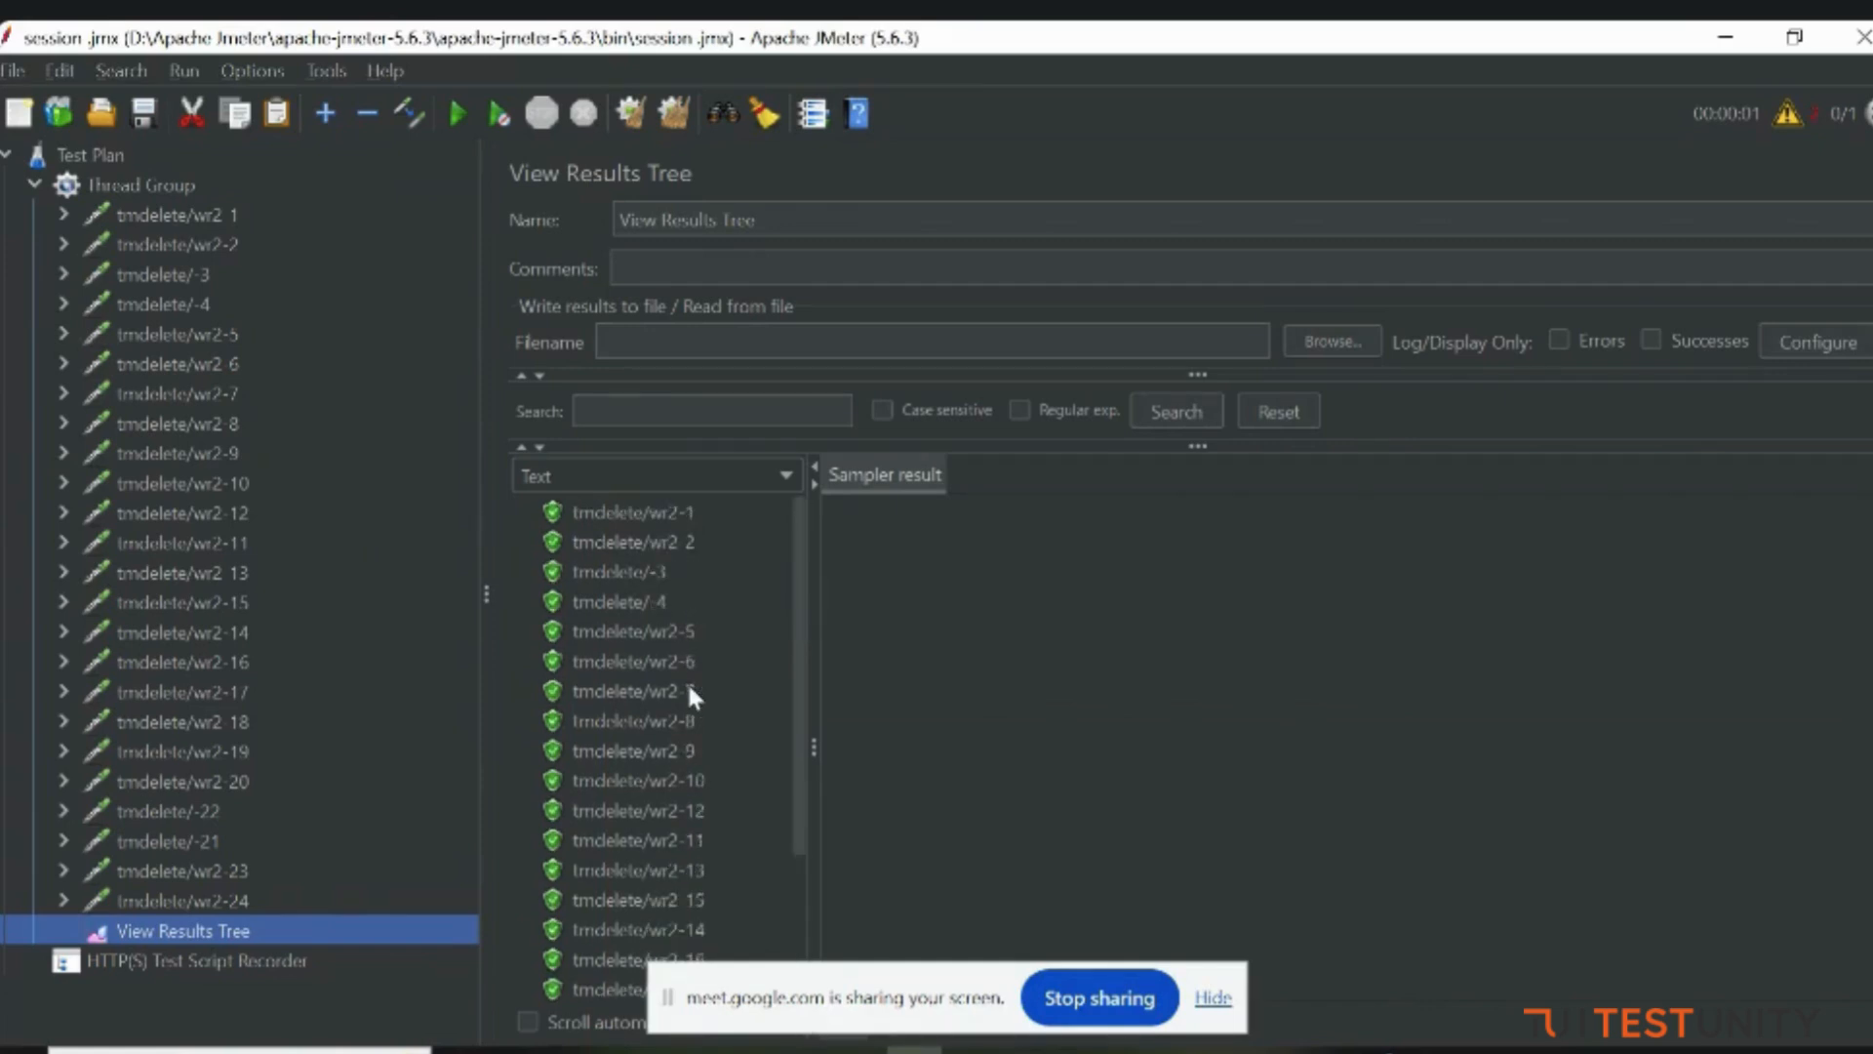
scroll(690, 692, down, 2)
scroll(690, 695, up, 2)
Step: Add the suggested excludes to the HTTP(S) Test Script Recorder's URL patterns to exclude, and return to its Test Plan Creation settings
click(244, 960)
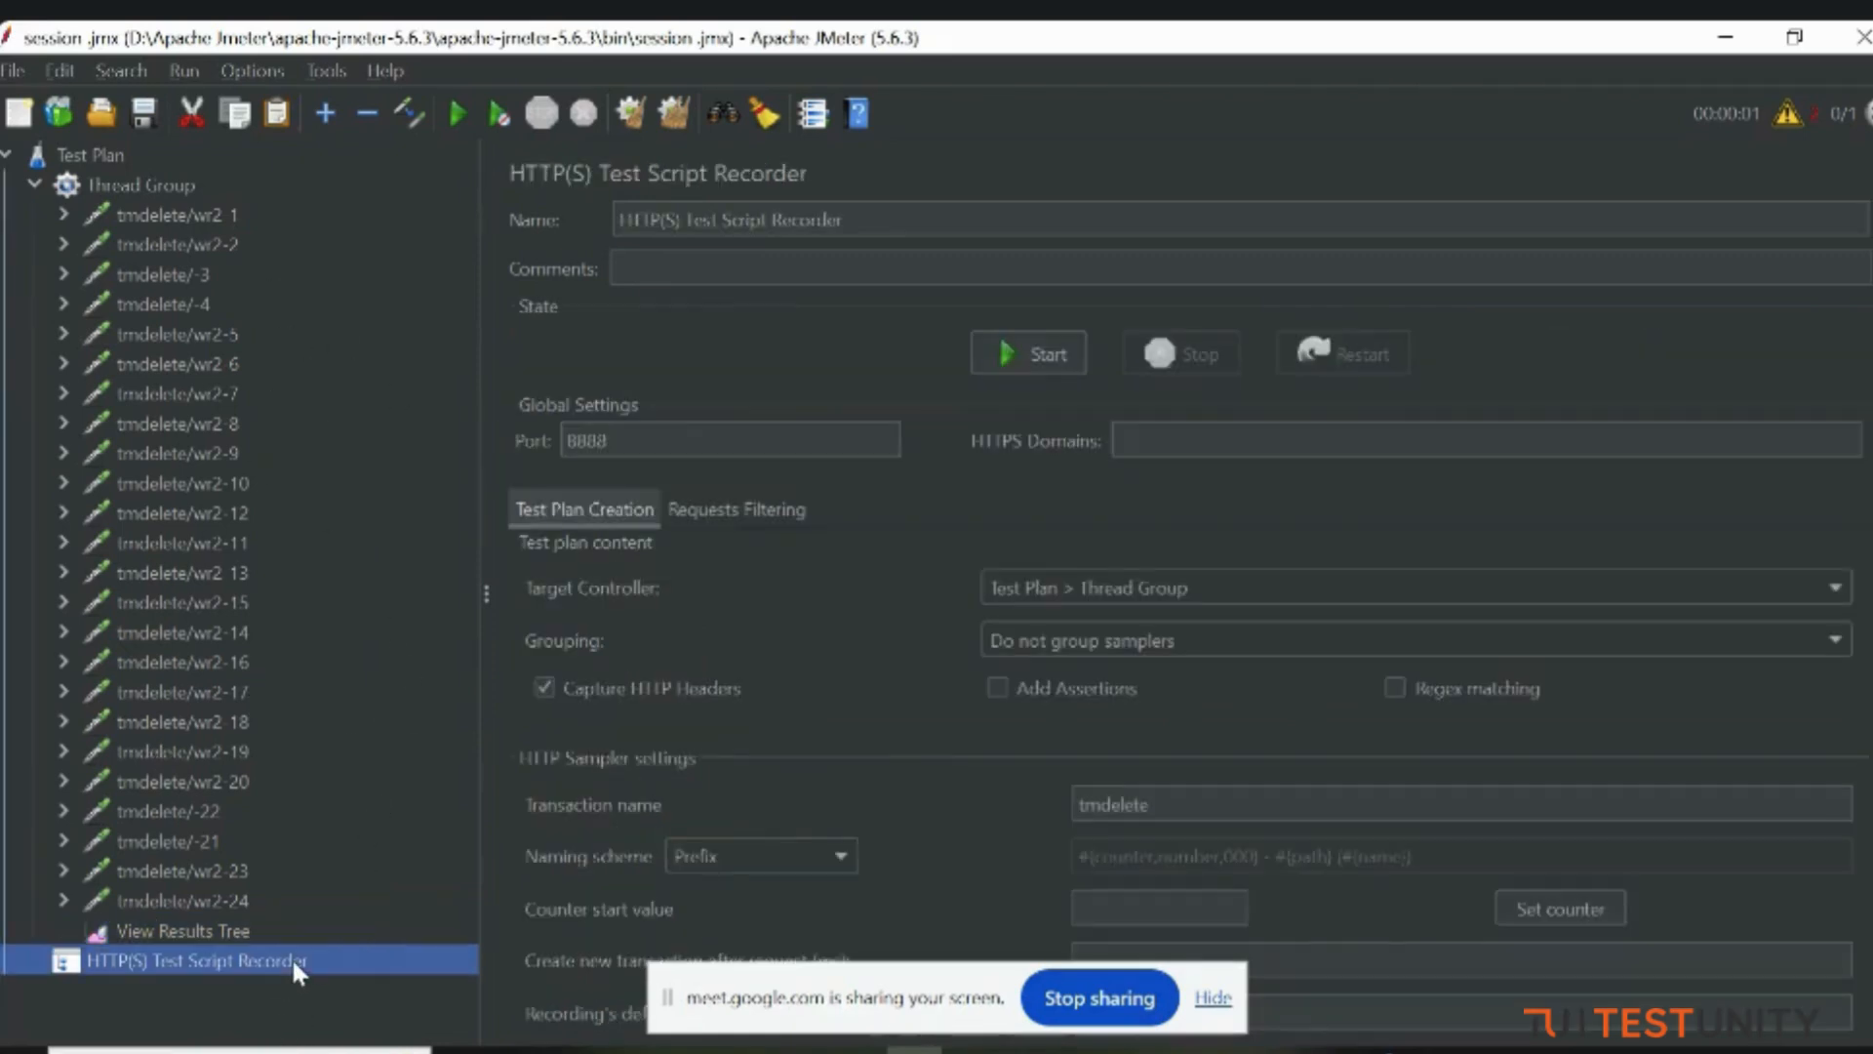
click(737, 516)
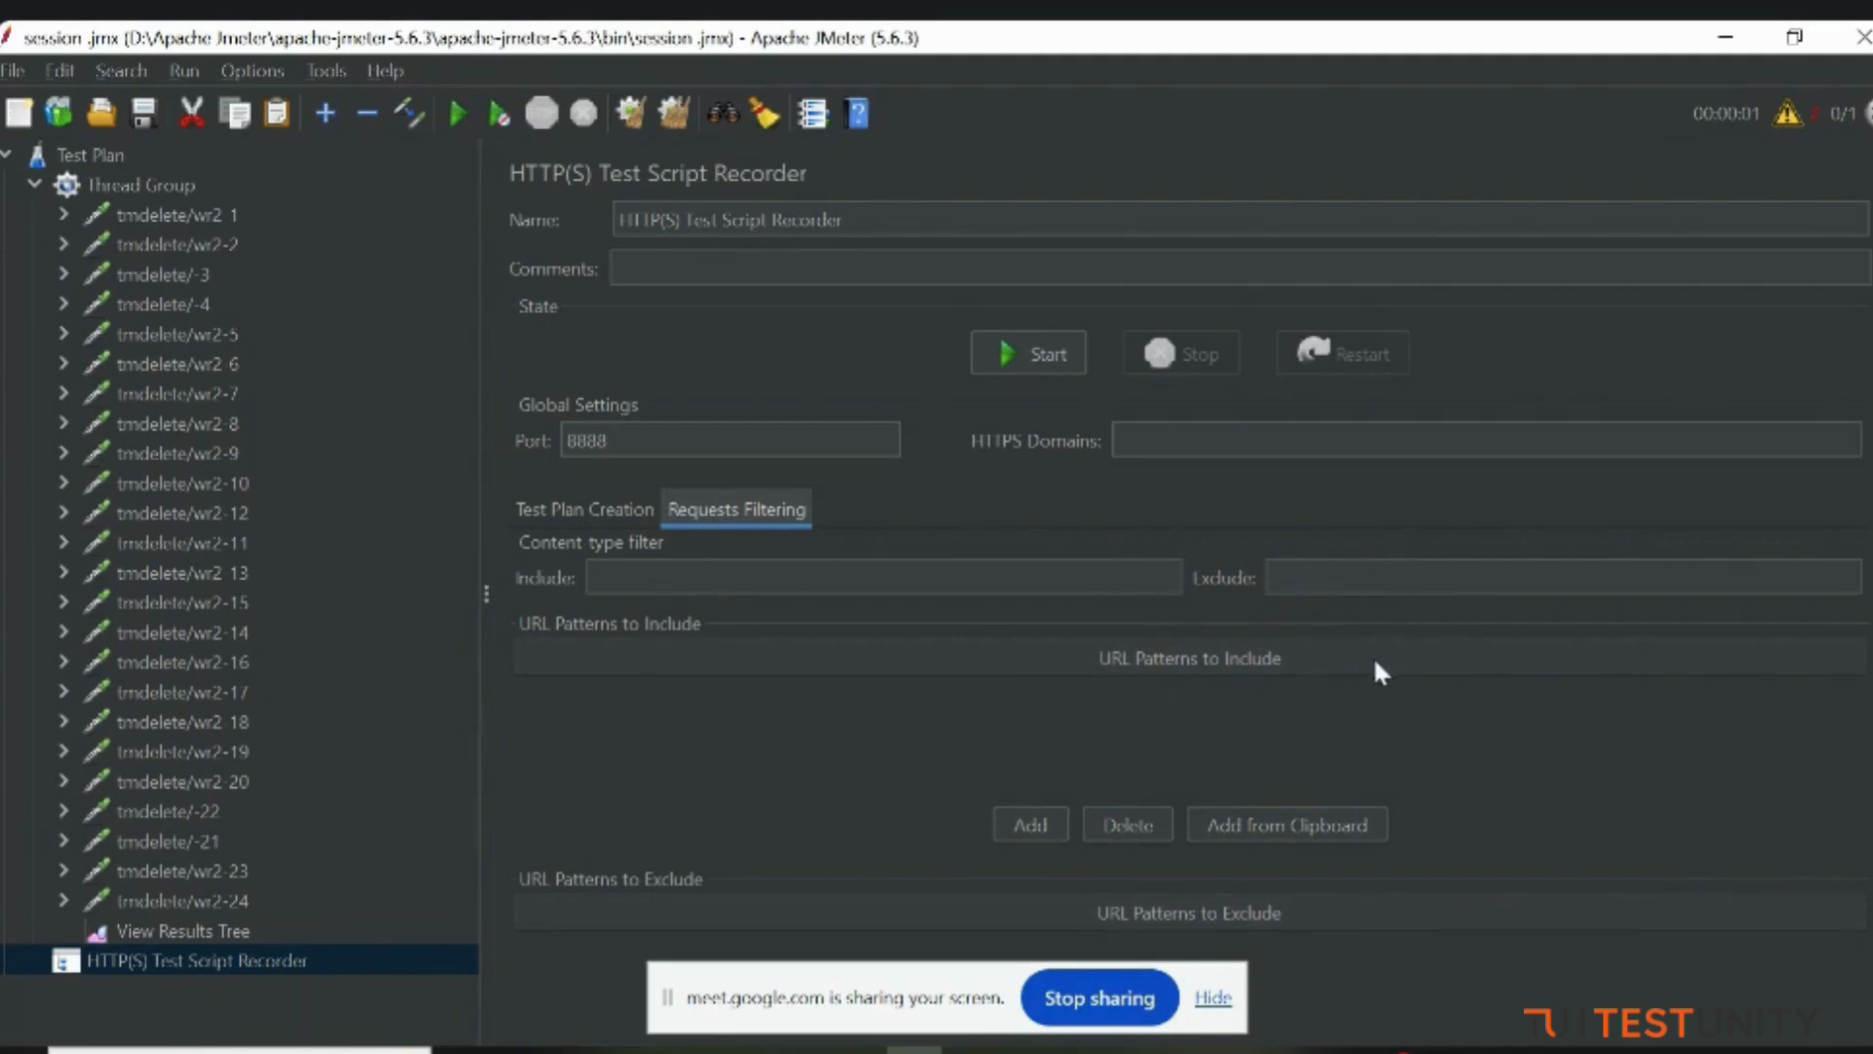
scroll(1745, 607, down, 1)
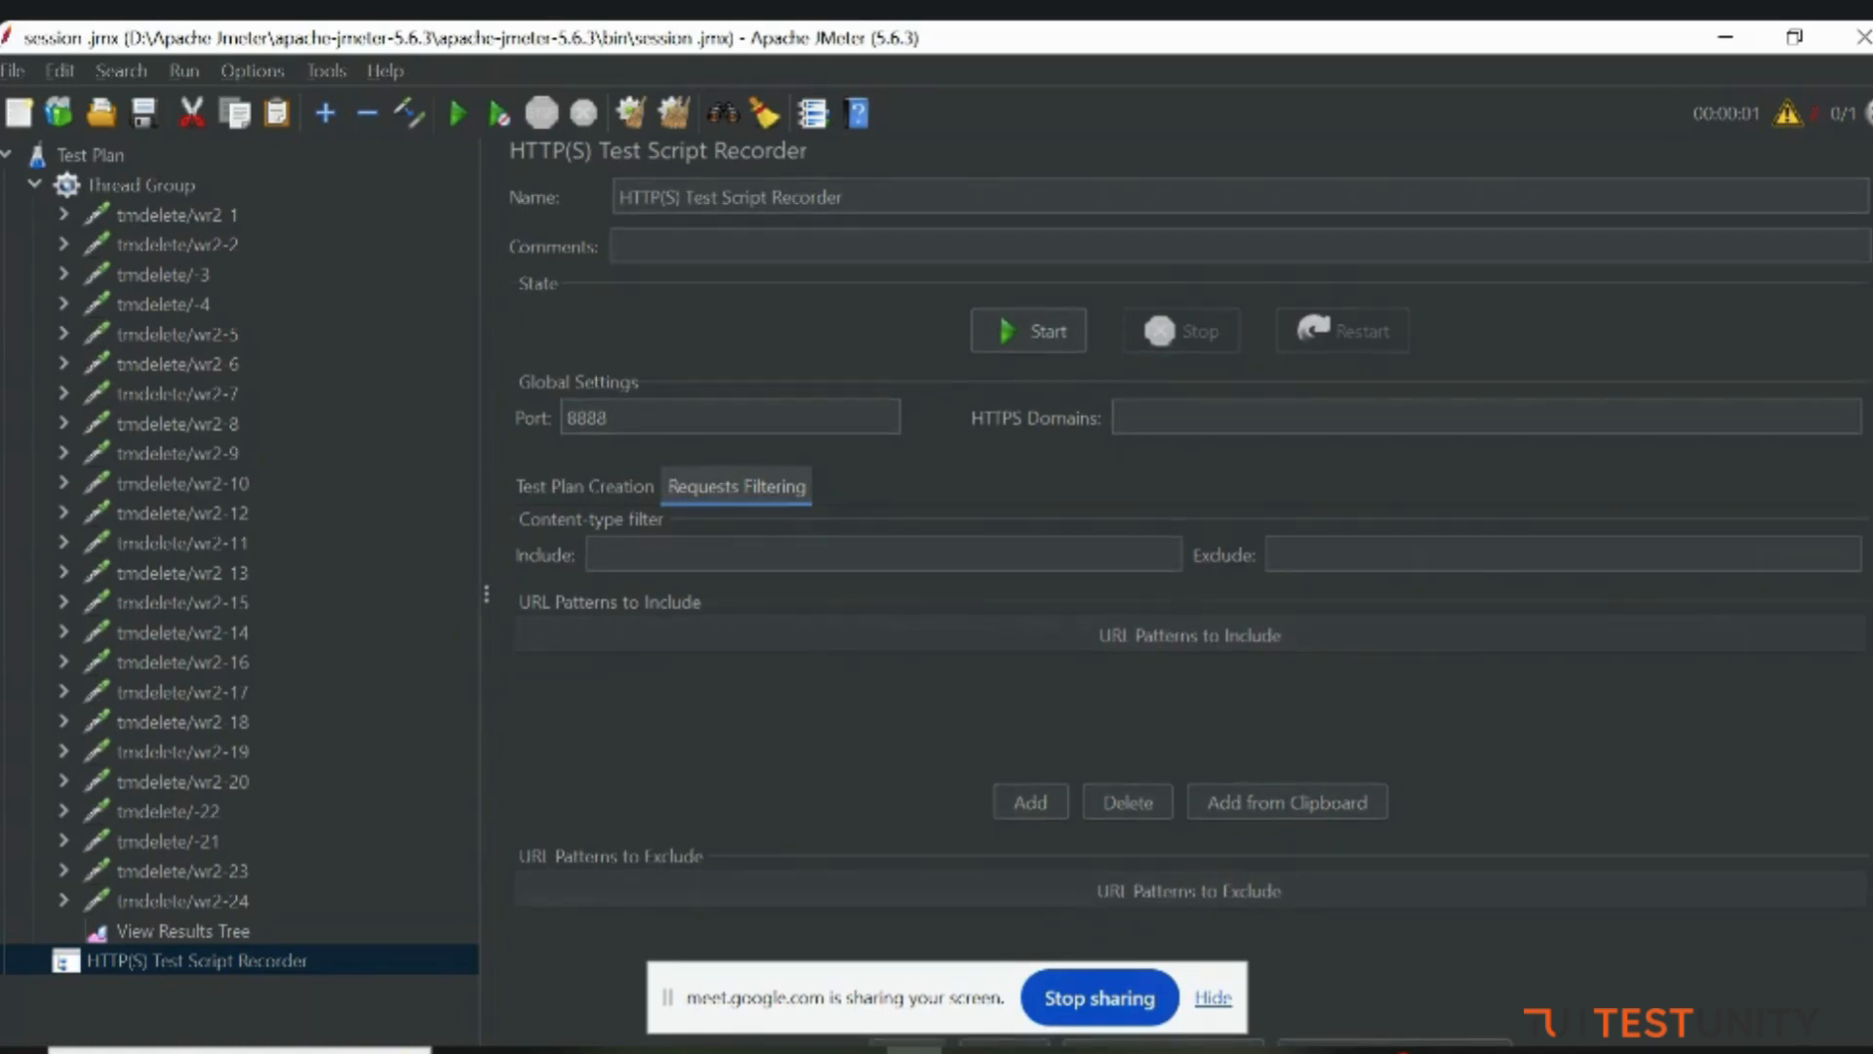
scroll(1190, 586, down, 10)
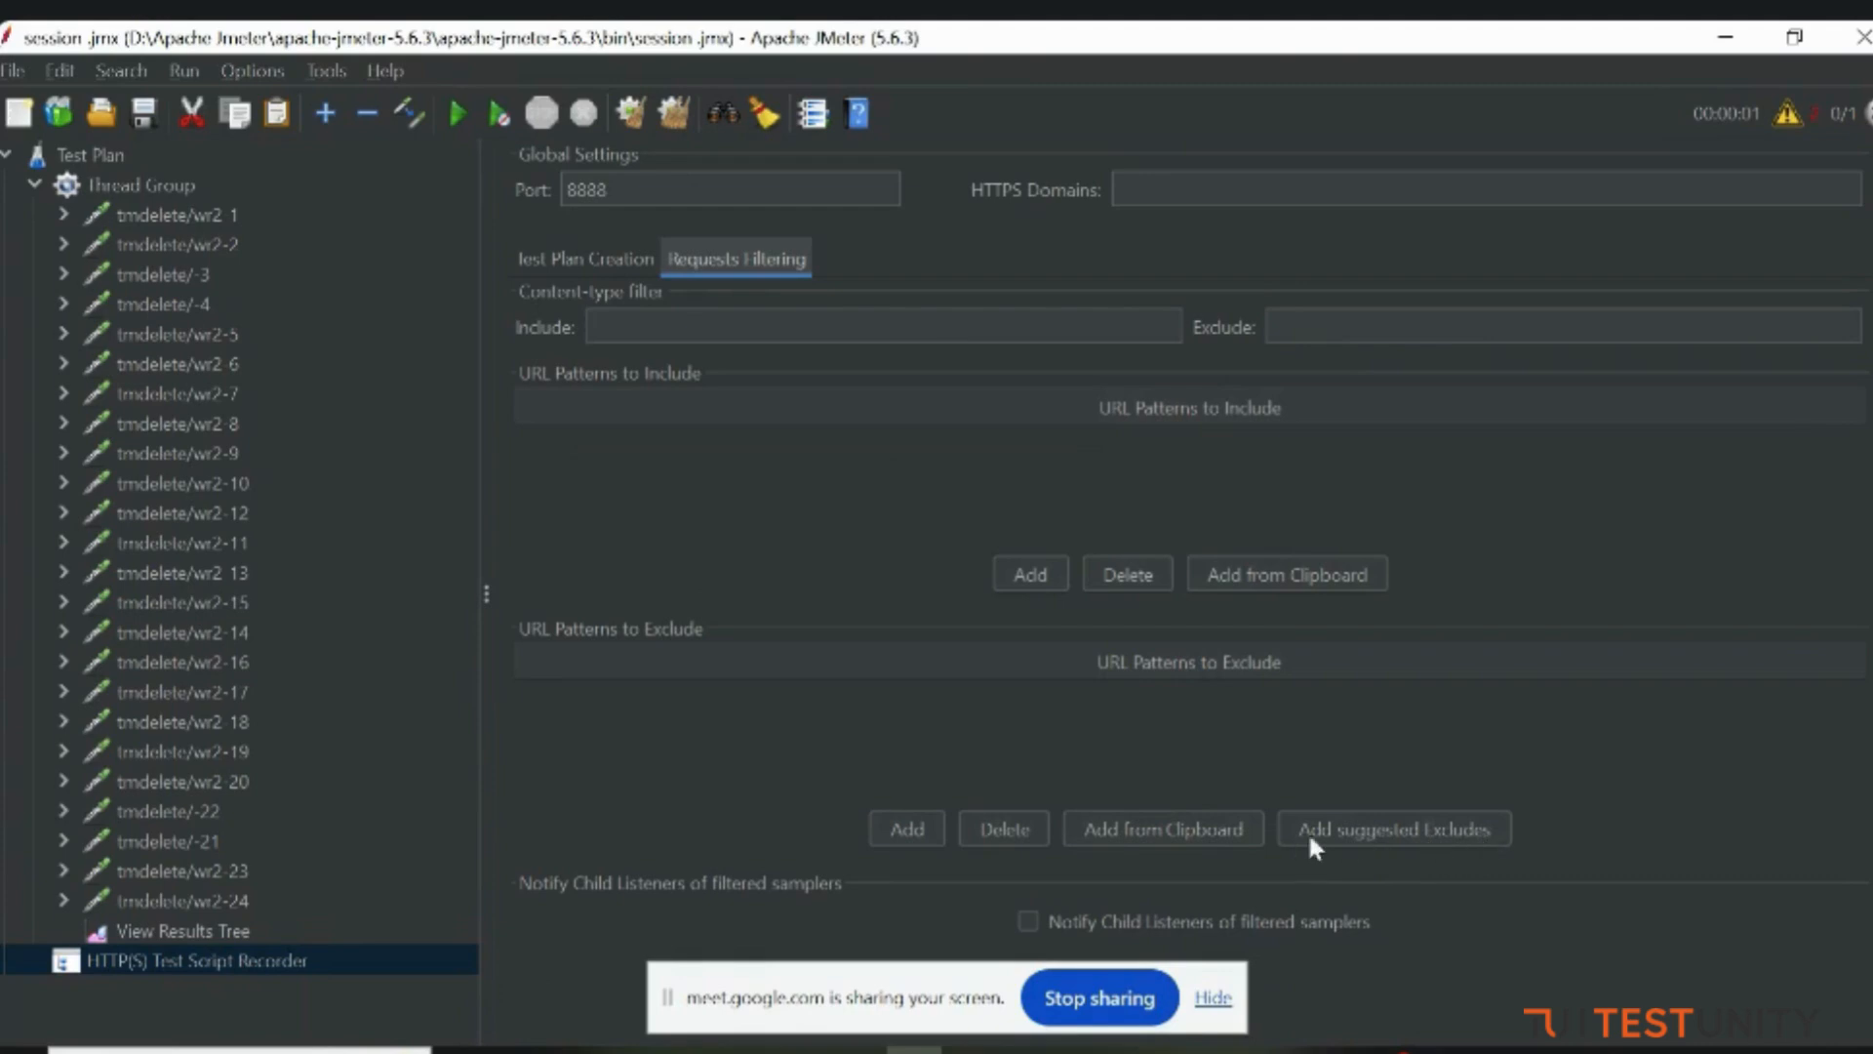
click(1454, 827)
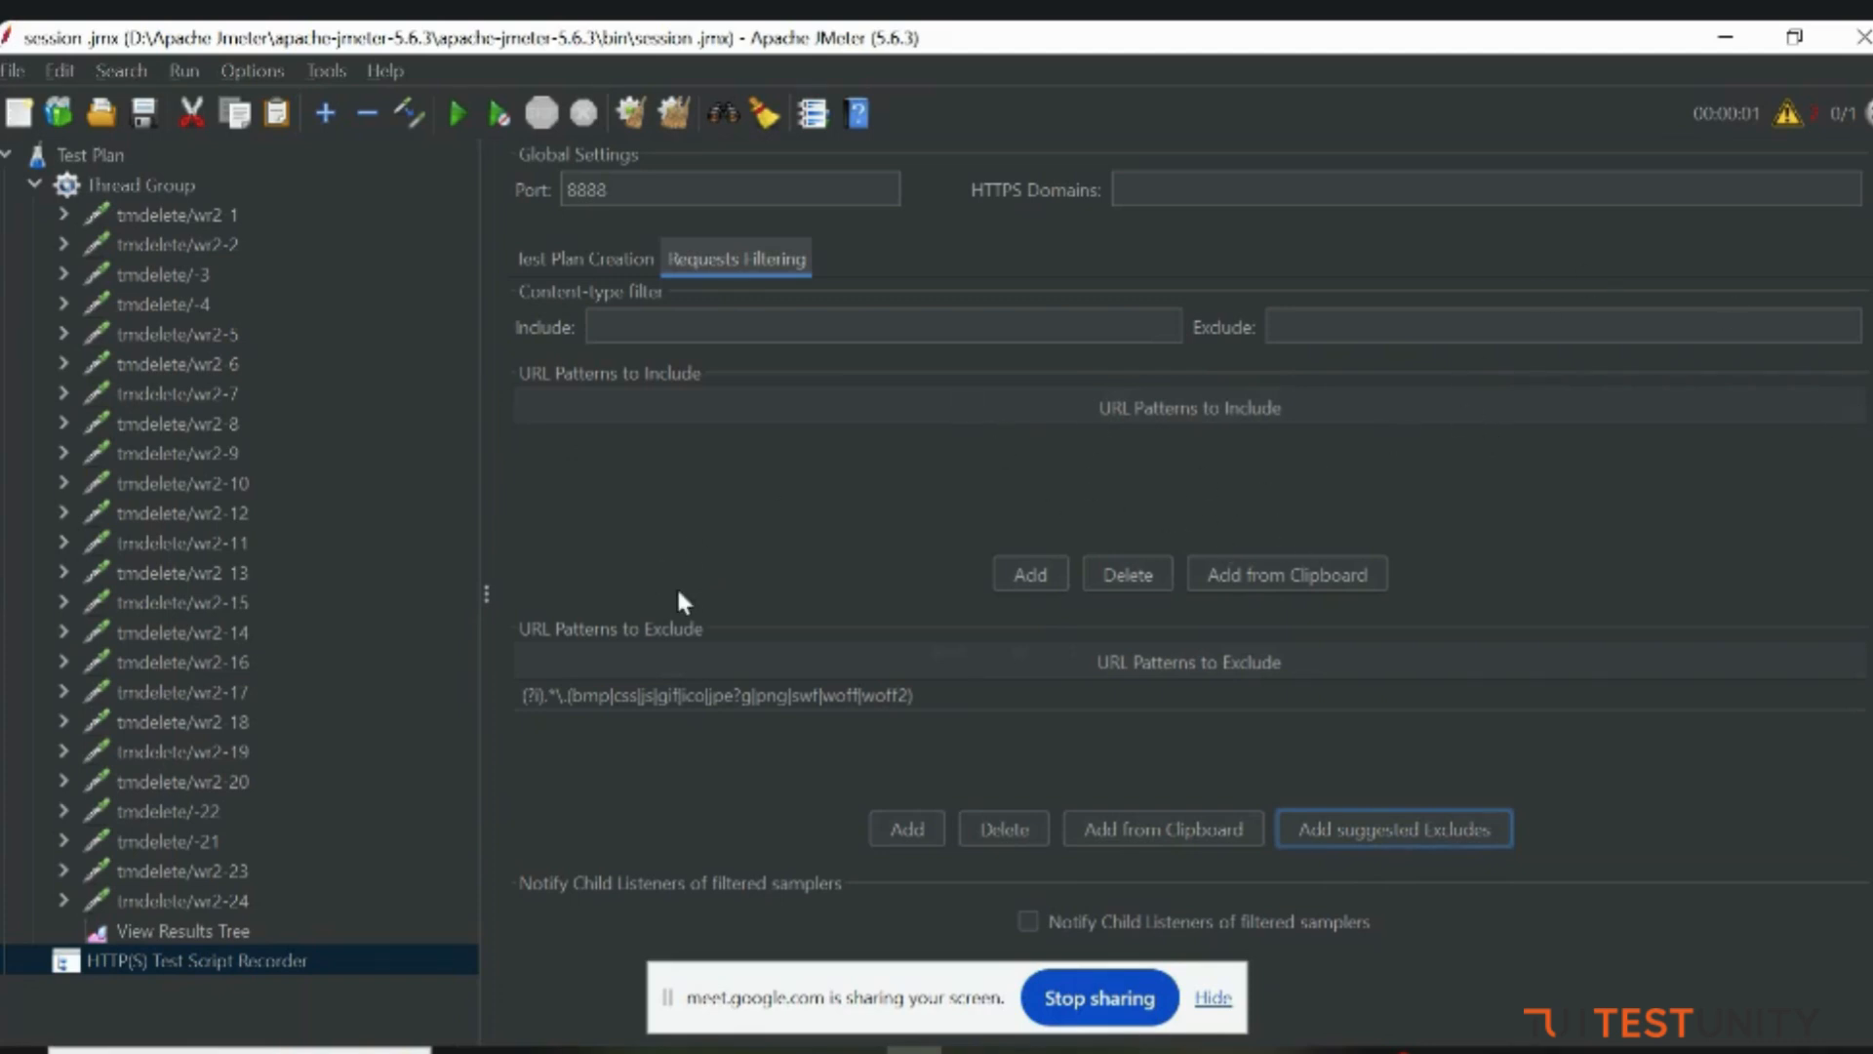
click(607, 262)
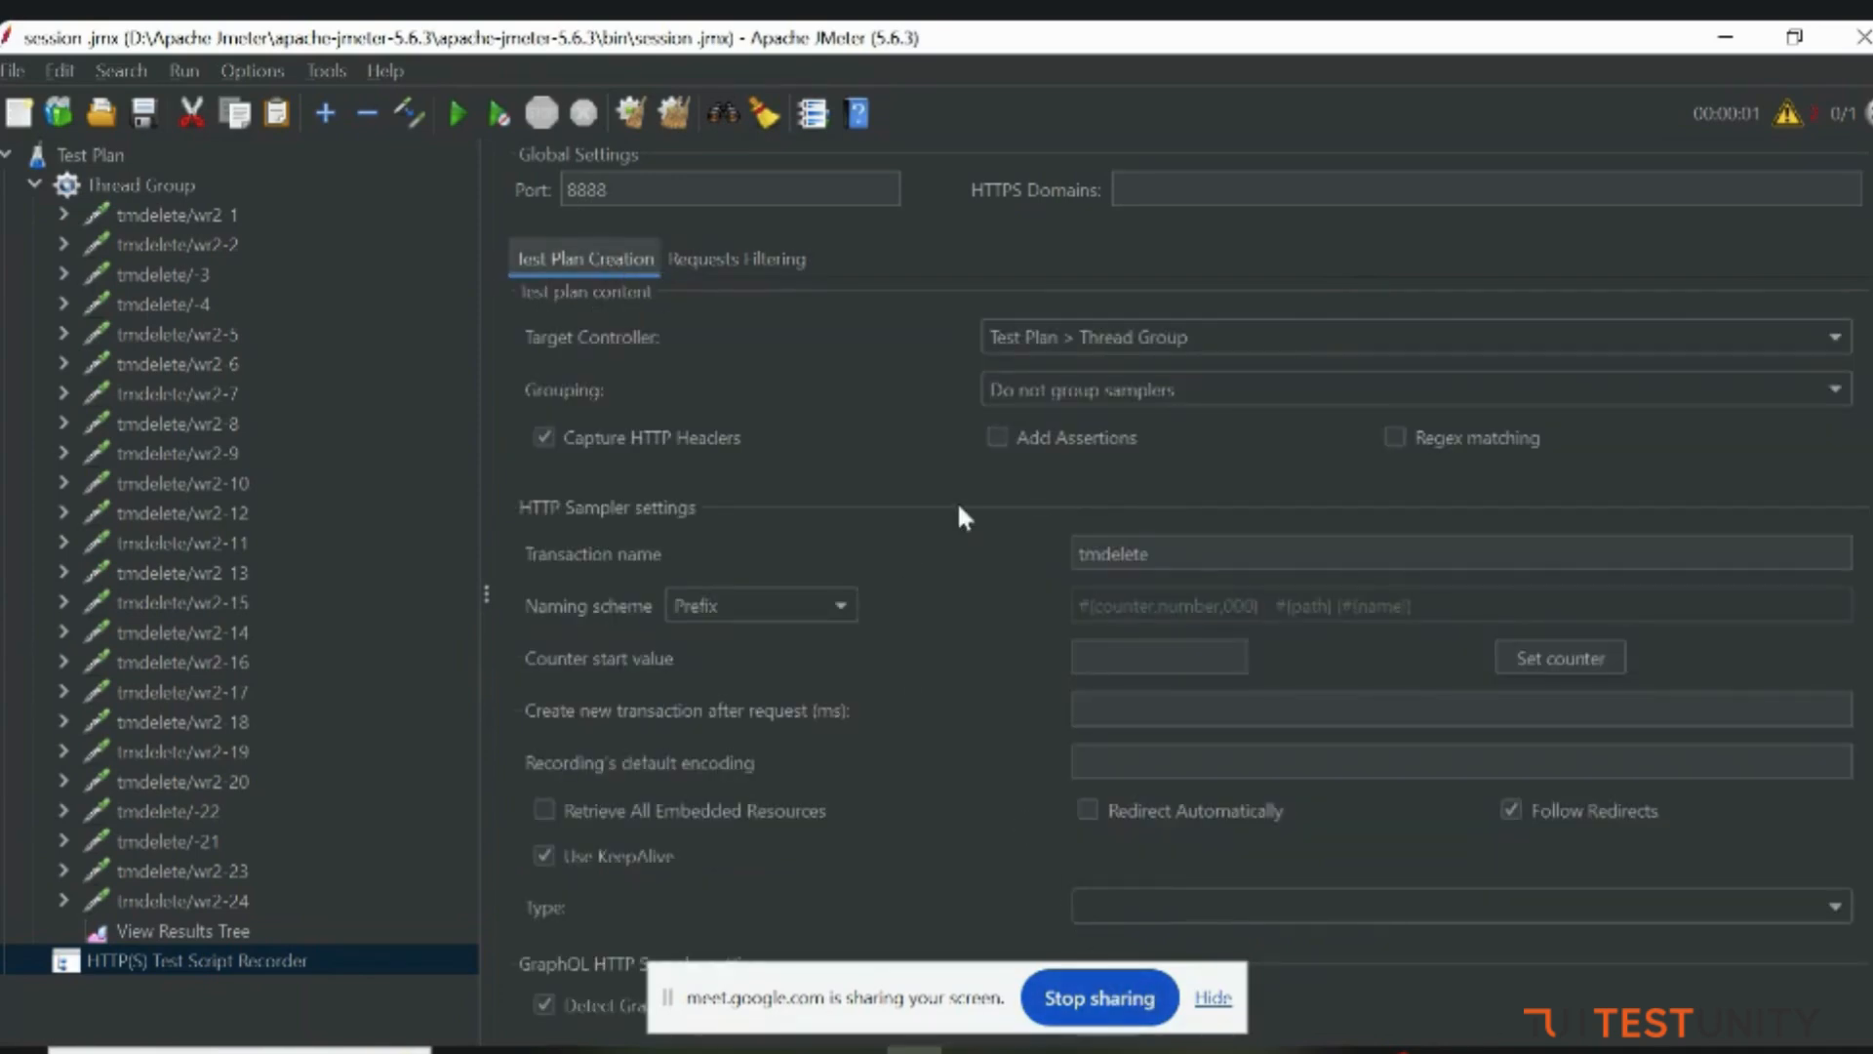